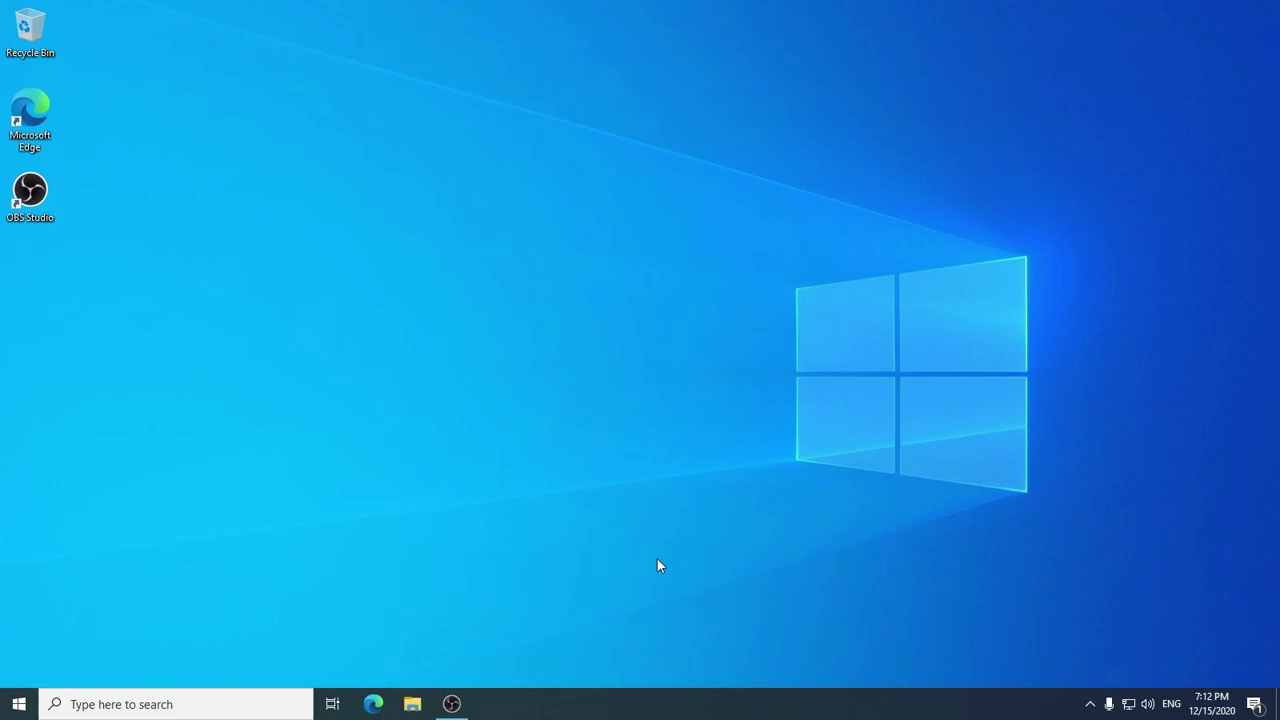
{"action": "left_click", "coordinate": [19, 704]}
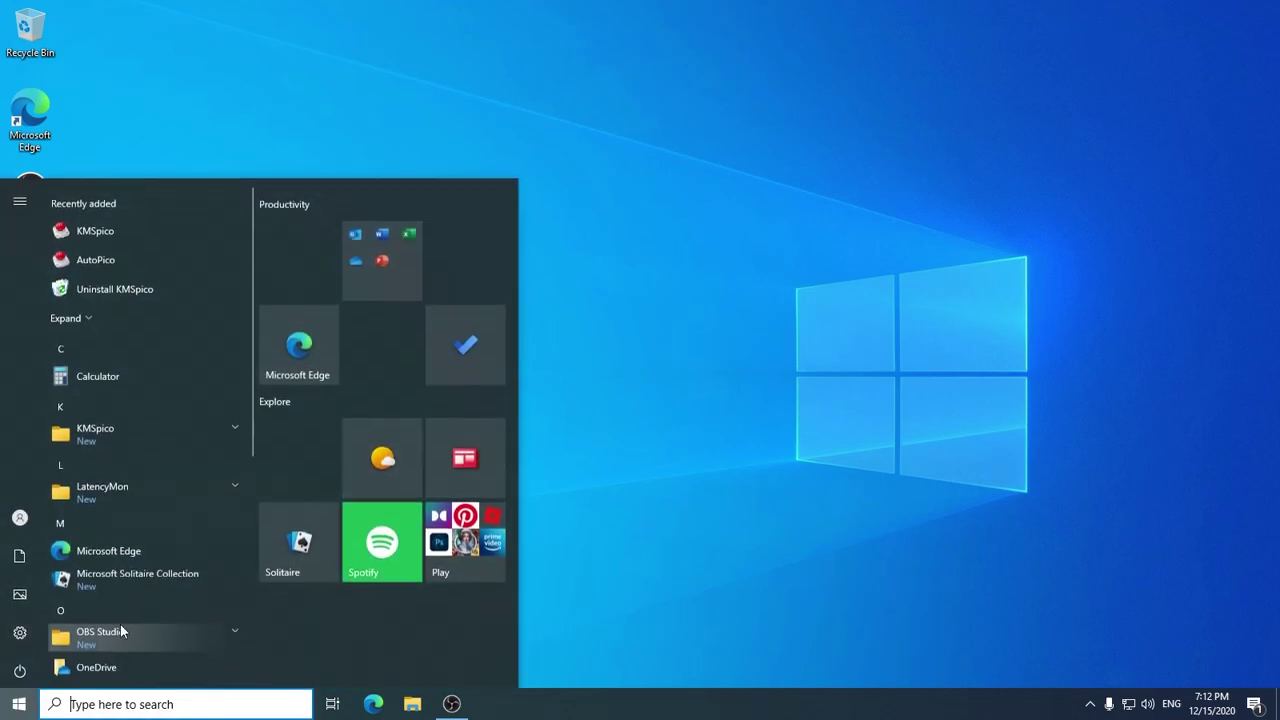
{"action": "mouse_move", "coordinate": [14, 631]}
{"action": "left_click", "coordinate": [908, 541]}
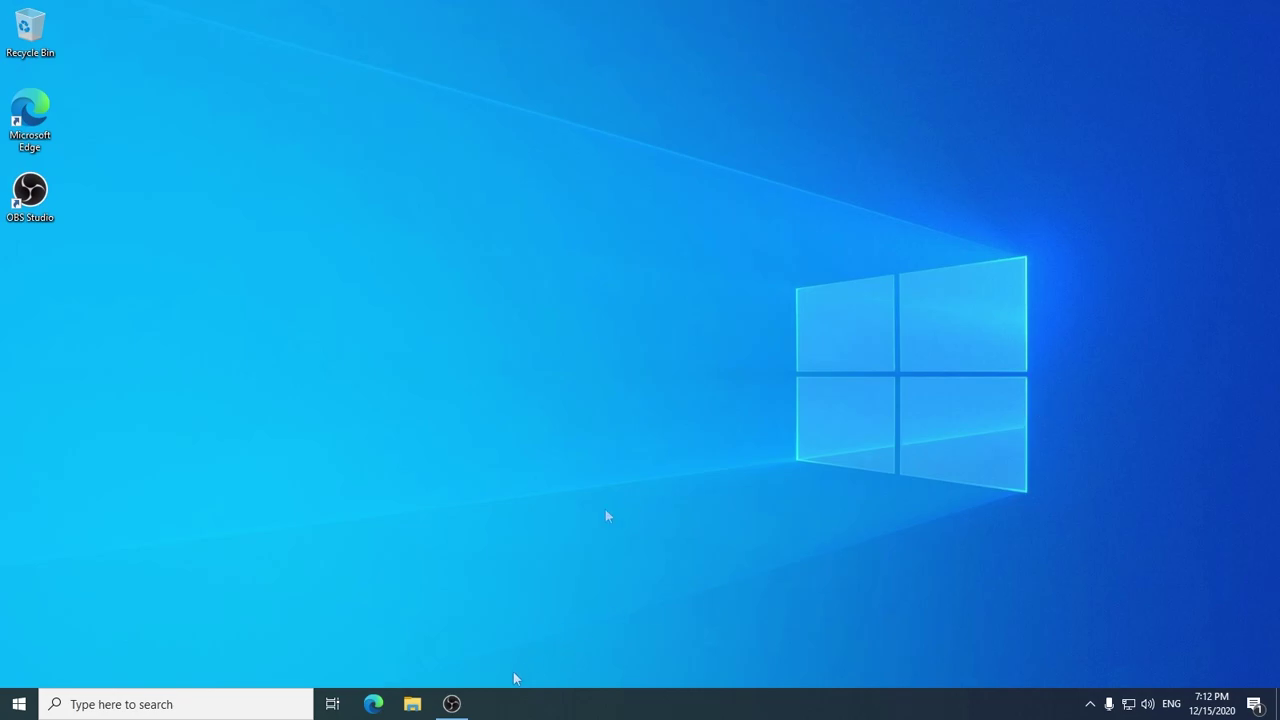
Open Windows Settings full screen and go to the Update & Security category.
{"action": "left_click", "coordinate": [19, 704]}
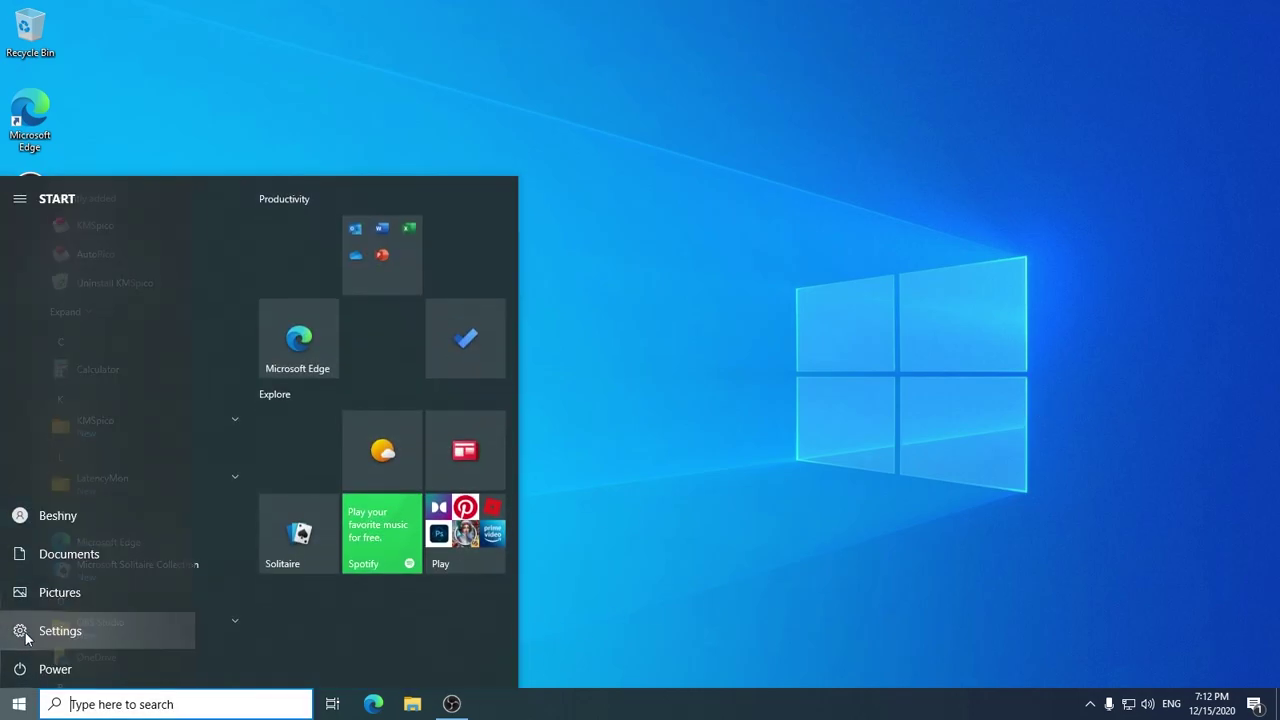
{"action": "left_click", "coordinate": [23, 640]}
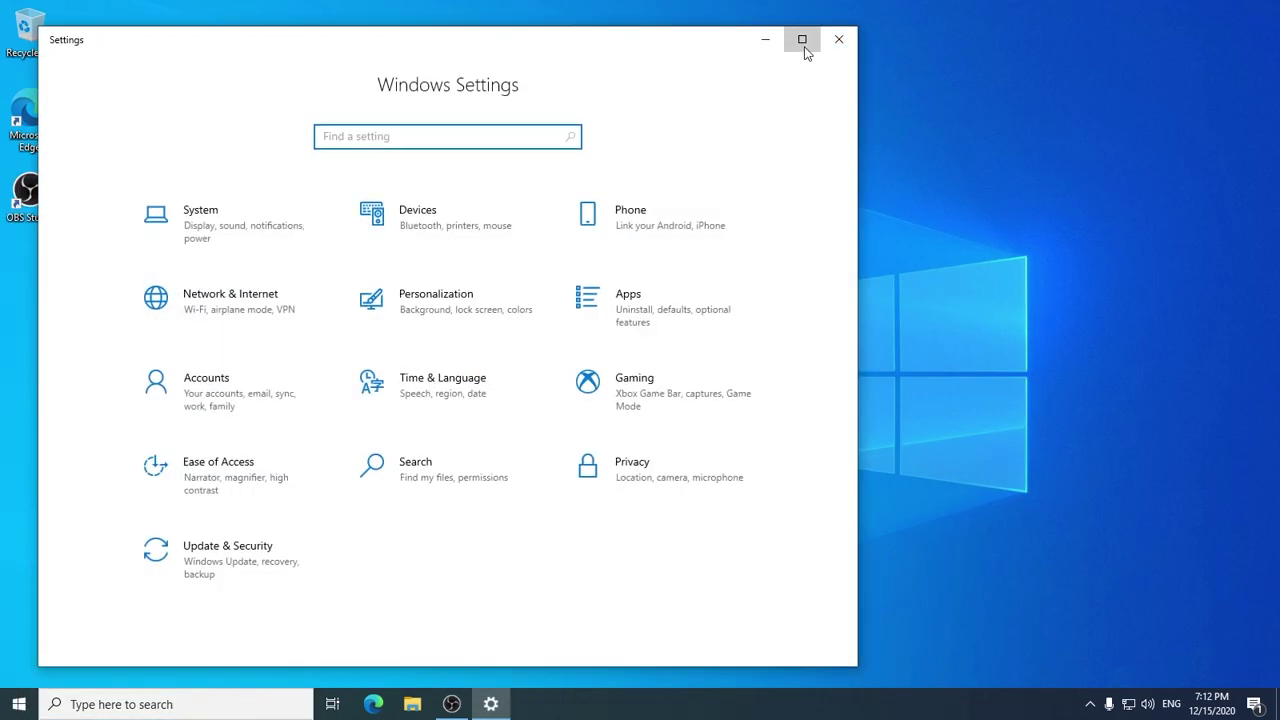
{"action": "left_click", "coordinate": [803, 38]}
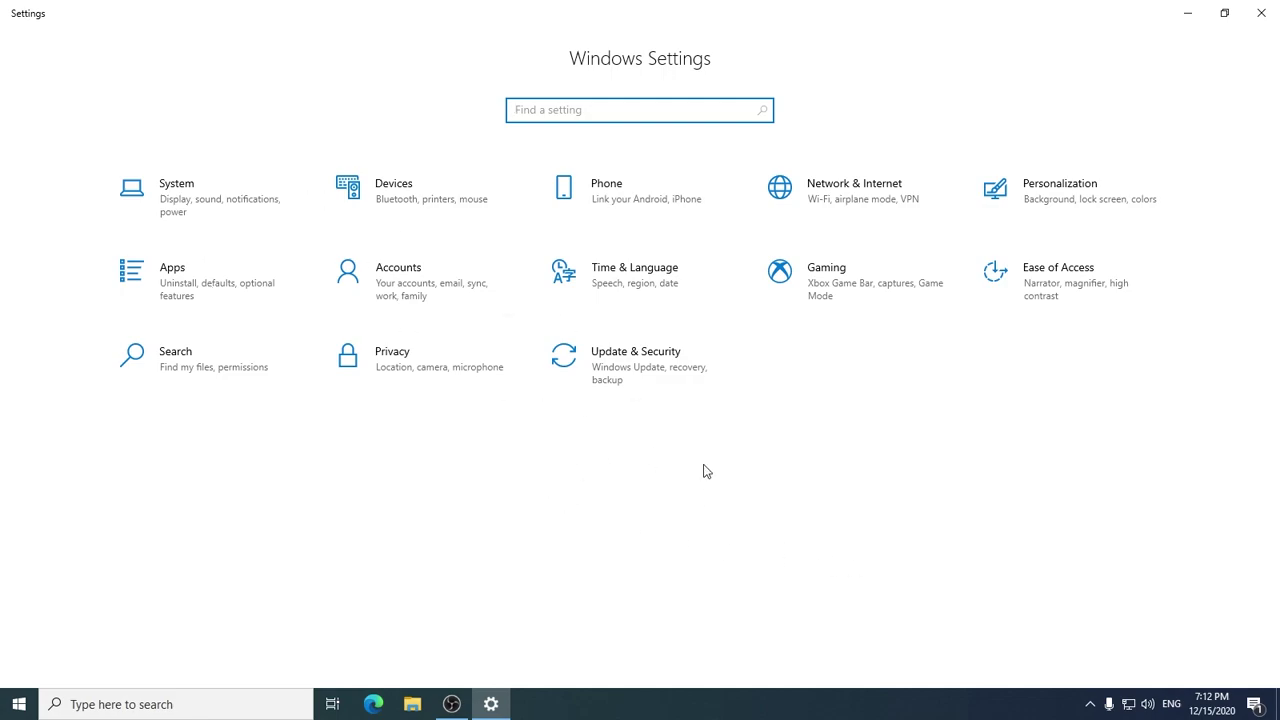
{"action": "left_click", "coordinate": [625, 378]}
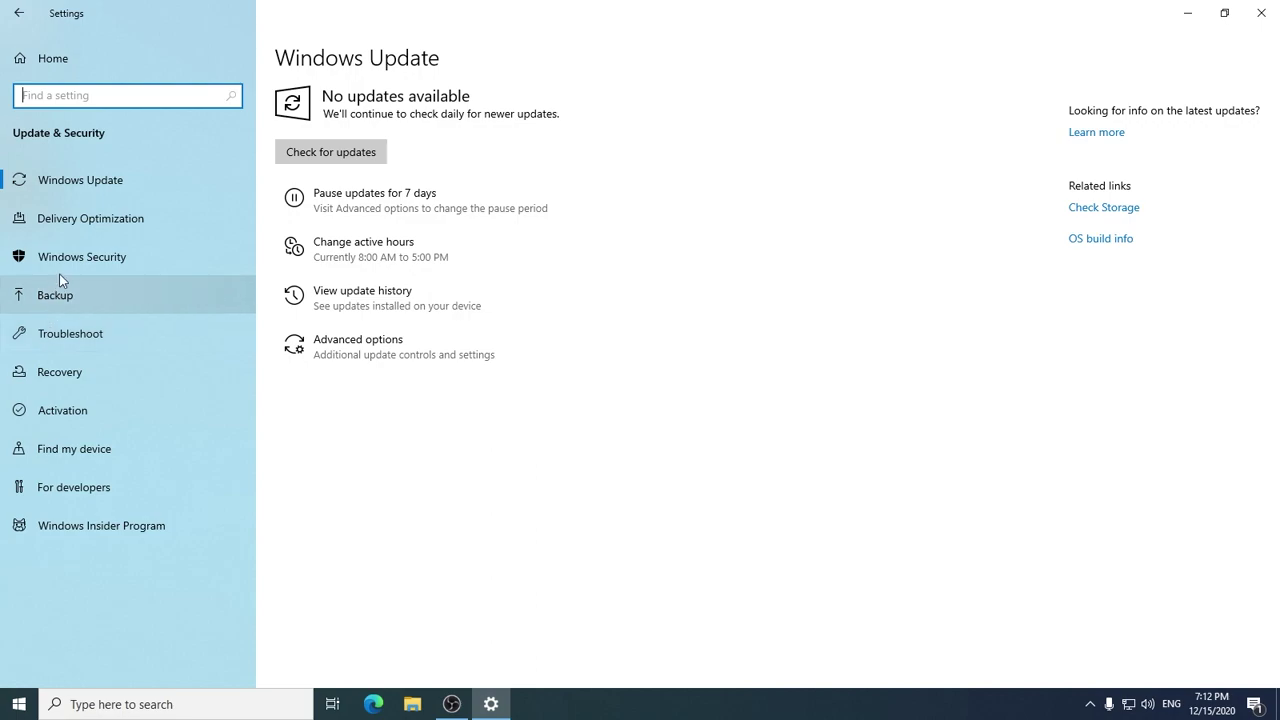
Turn off "Allow downloads from other PCs" in the Delivery Optimization settings.
{"action": "left_click", "coordinate": [101, 266]}
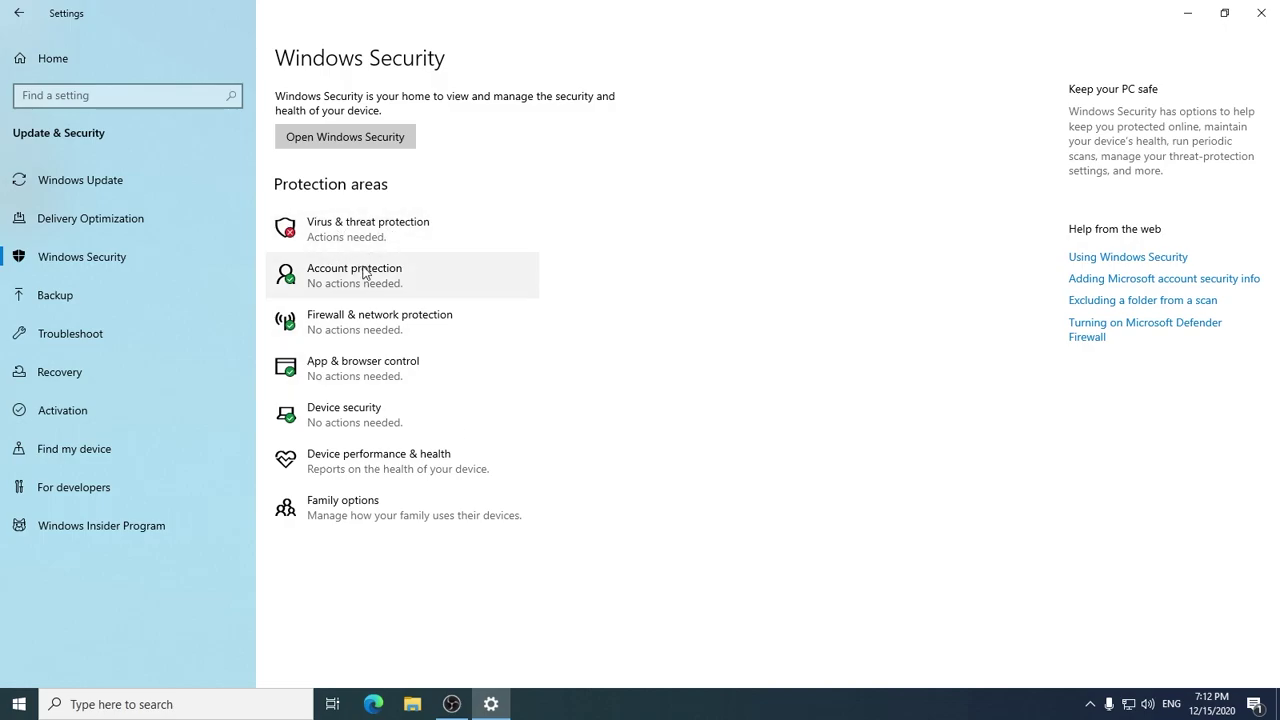
{"action": "left_click", "coordinate": [86, 216]}
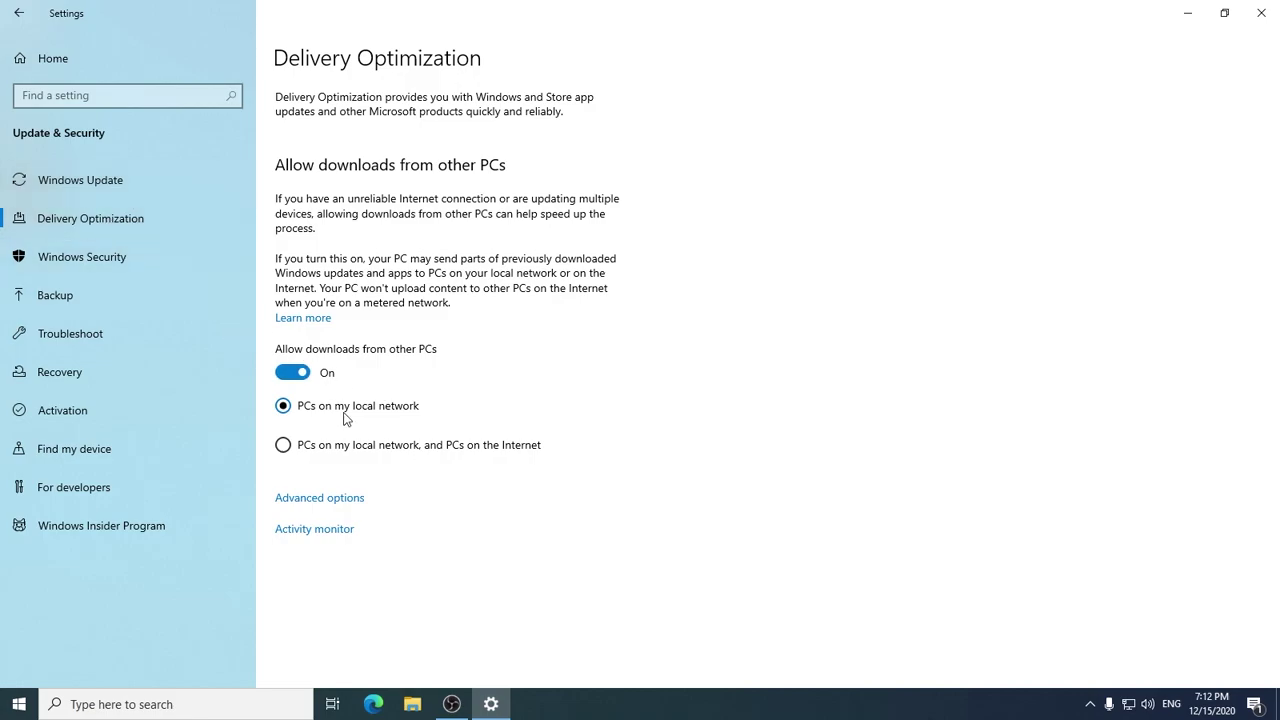
{"action": "left_click", "coordinate": [293, 379]}
Pause Windows updates repeatedly in 7-day increments up to the maximum, until 1/19/2021.
{"action": "left_click", "coordinate": [60, 188]}
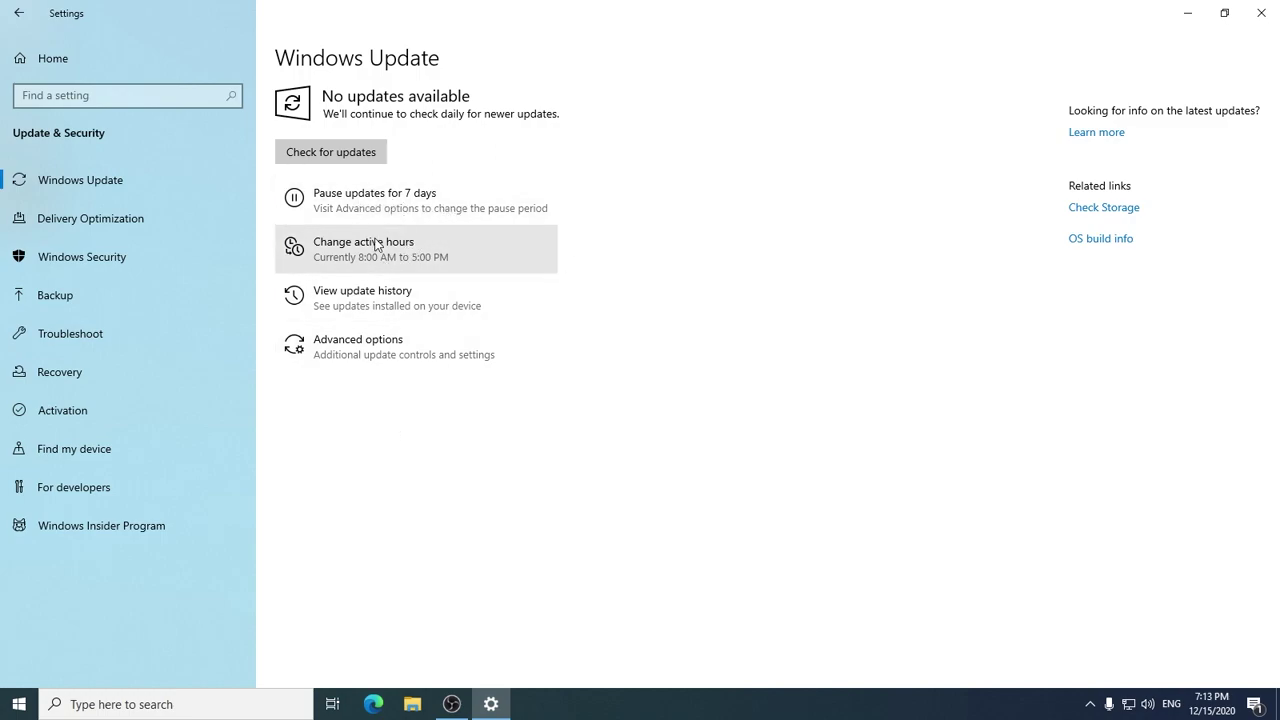
{"action": "left_click", "coordinate": [392, 205]}
{"action": "left_click", "coordinate": [376, 217]}
{"action": "left_click", "coordinate": [428, 222]}
{"action": "left_click", "coordinate": [428, 222]}
{"action": "left_click", "coordinate": [428, 222]}
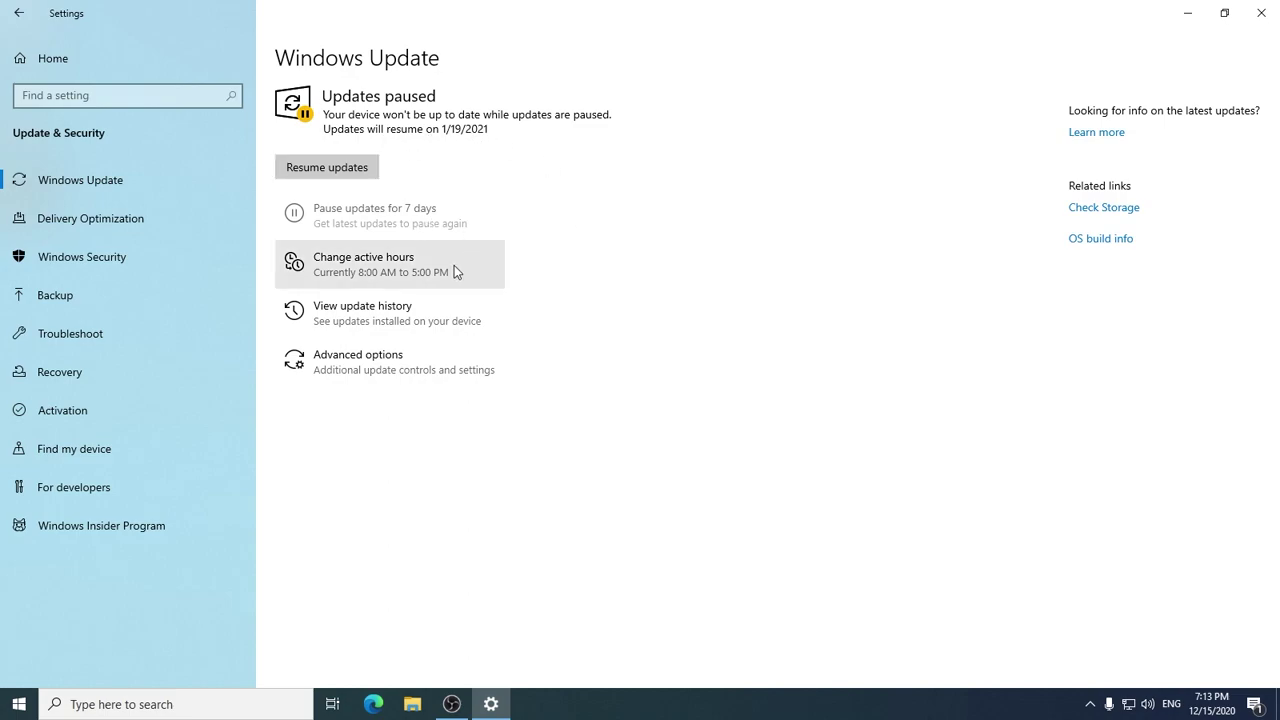
In Delivery Optimization's advanced options, enable the absolute bandwidth limits for both background and foreground update downloads.
{"action": "left_click", "coordinate": [356, 365]}
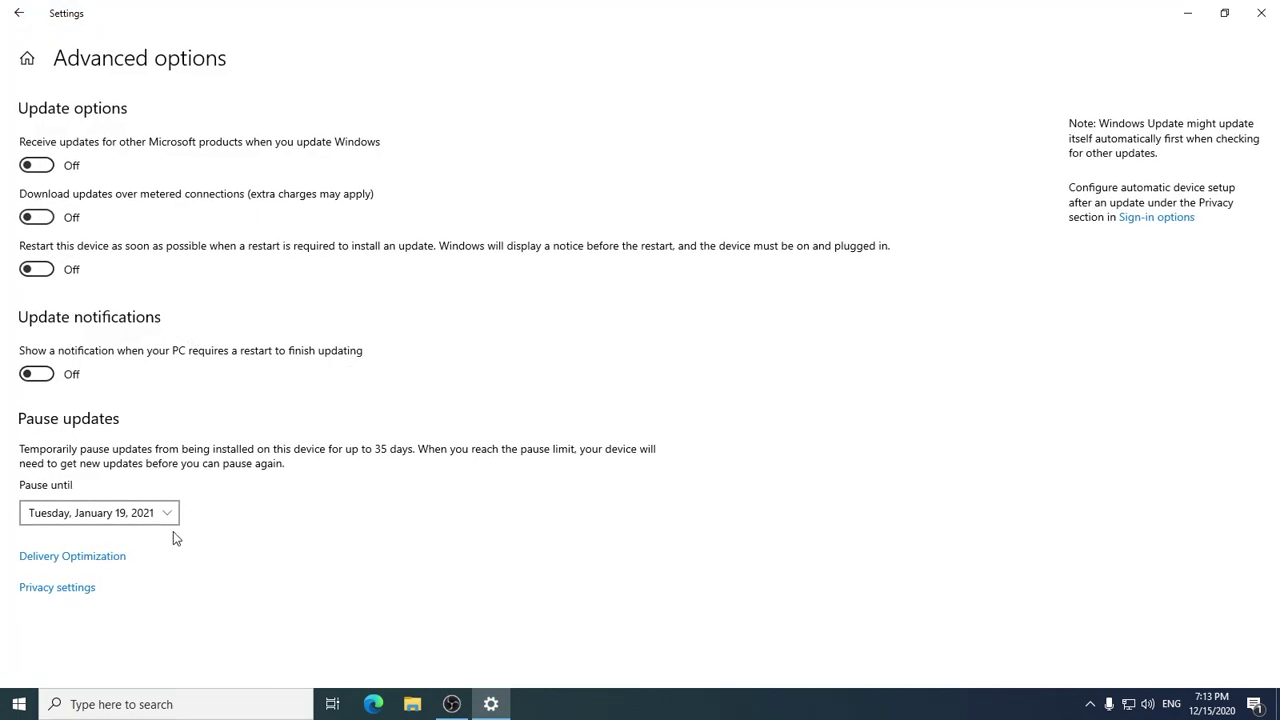
{"action": "left_click", "coordinate": [74, 562]}
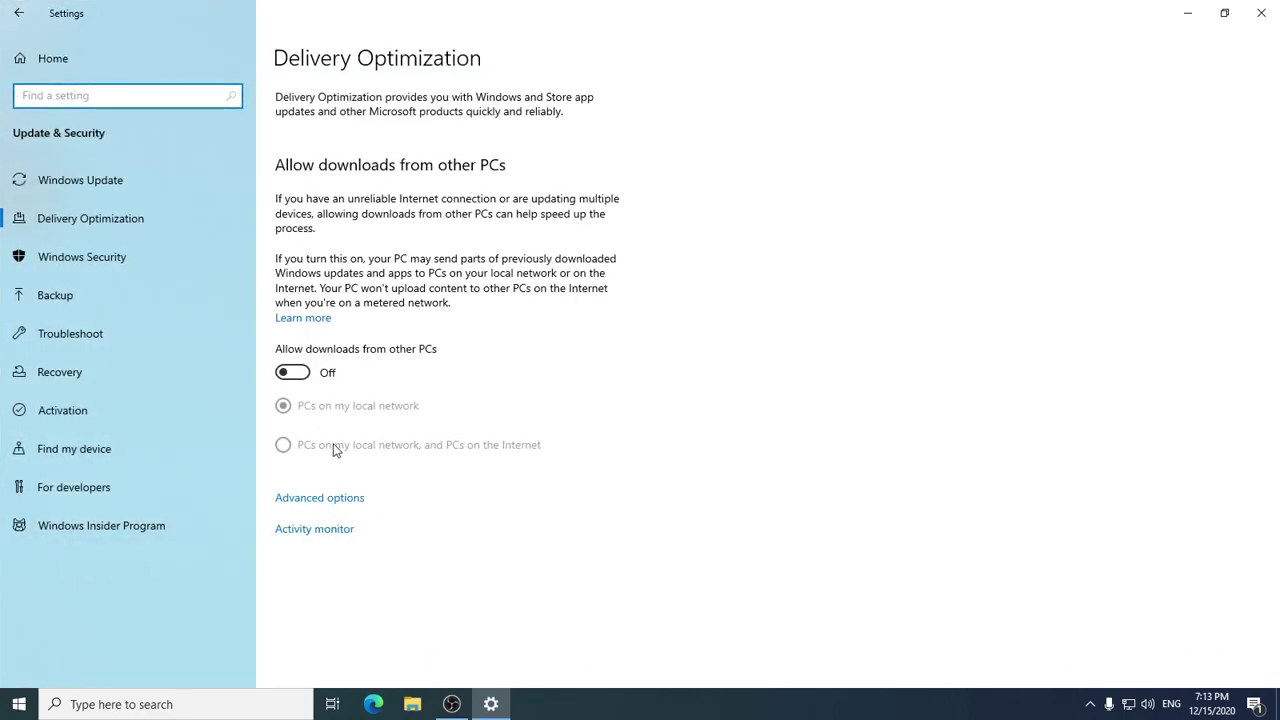
{"action": "left_click", "coordinate": [339, 505]}
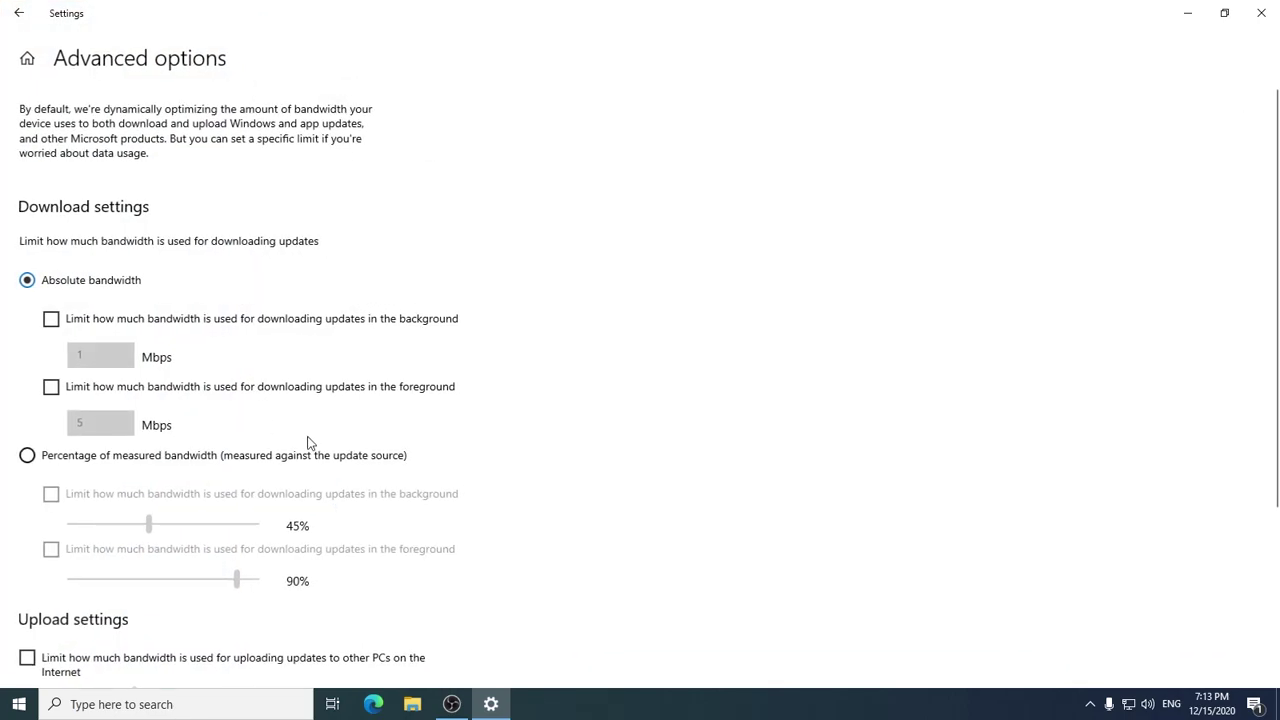
{"action": "scroll", "coordinate": [312, 443], "scroll_direction": "down", "scroll_amount": 1}
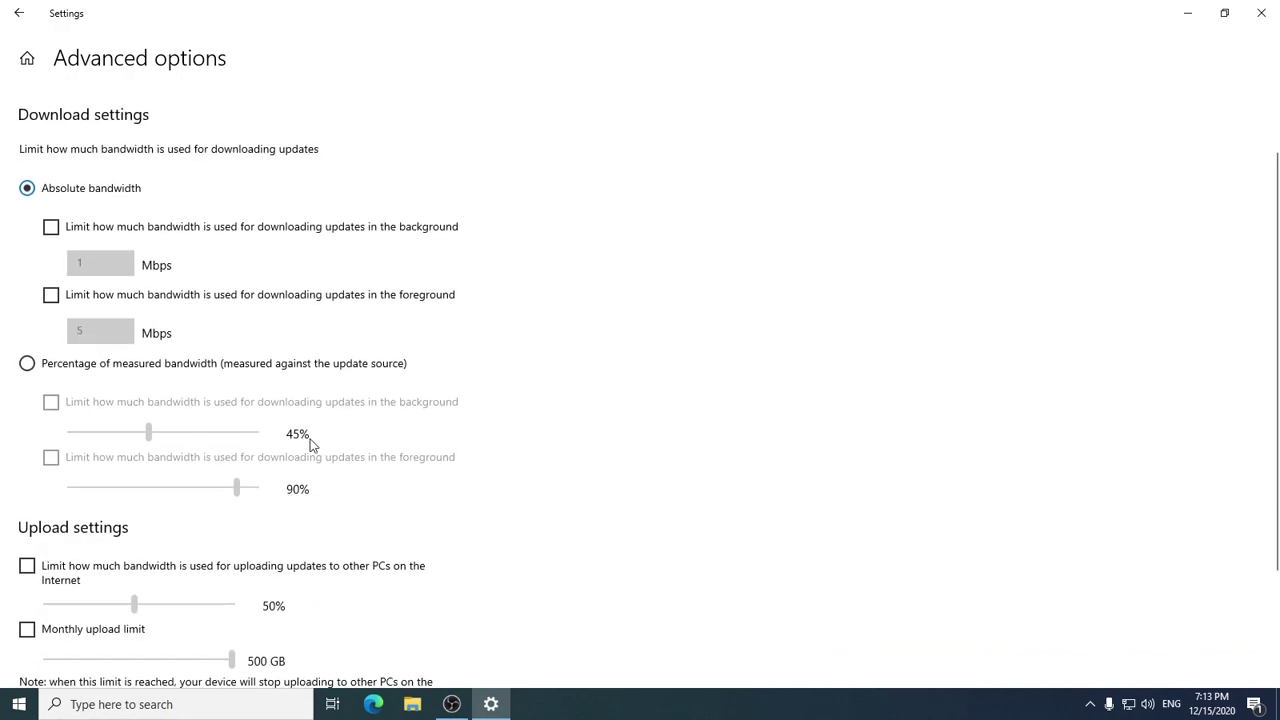
{"action": "left_click", "coordinate": [50, 227]}
{"action": "left_click", "coordinate": [50, 295]}
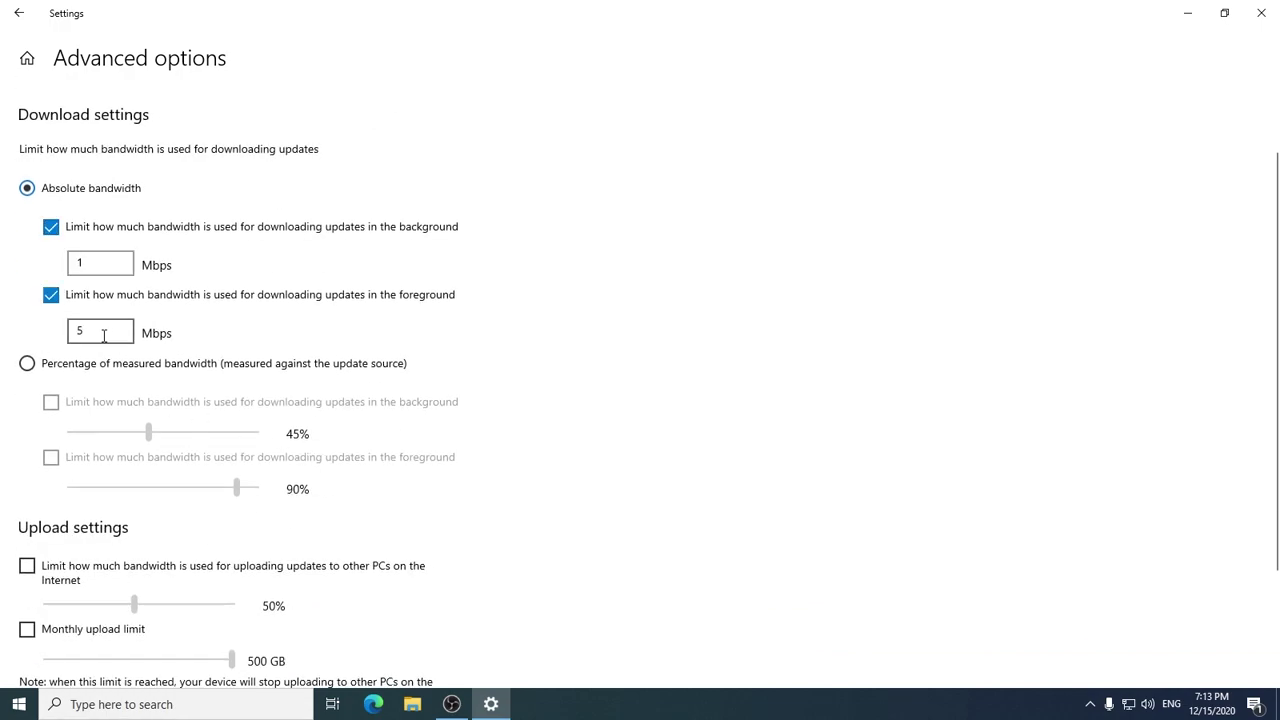
Set the absolute bandwidth limits for background and foreground update downloads to 0.1 Mbps each.
{"action": "left_click", "coordinate": [97, 265]}
{"action": "left_click_drag", "start_coordinate": [97, 265], "coordinate": [77, 243]}
{"action": "left_click_drag", "start_coordinate": [97, 333], "coordinate": [48, 346]}
{"action": "type", "text": "1"}
{"action": "left_click", "coordinate": [90, 300]}
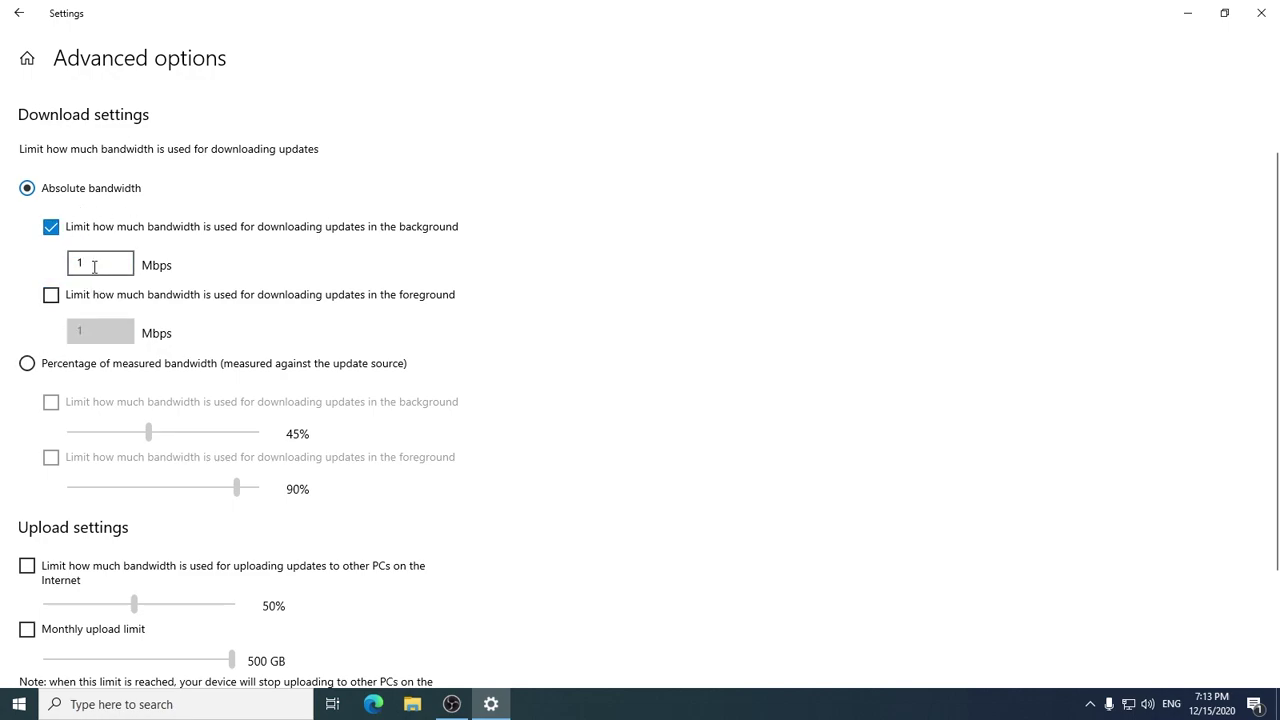
{"action": "left_click", "coordinate": [72, 294]}
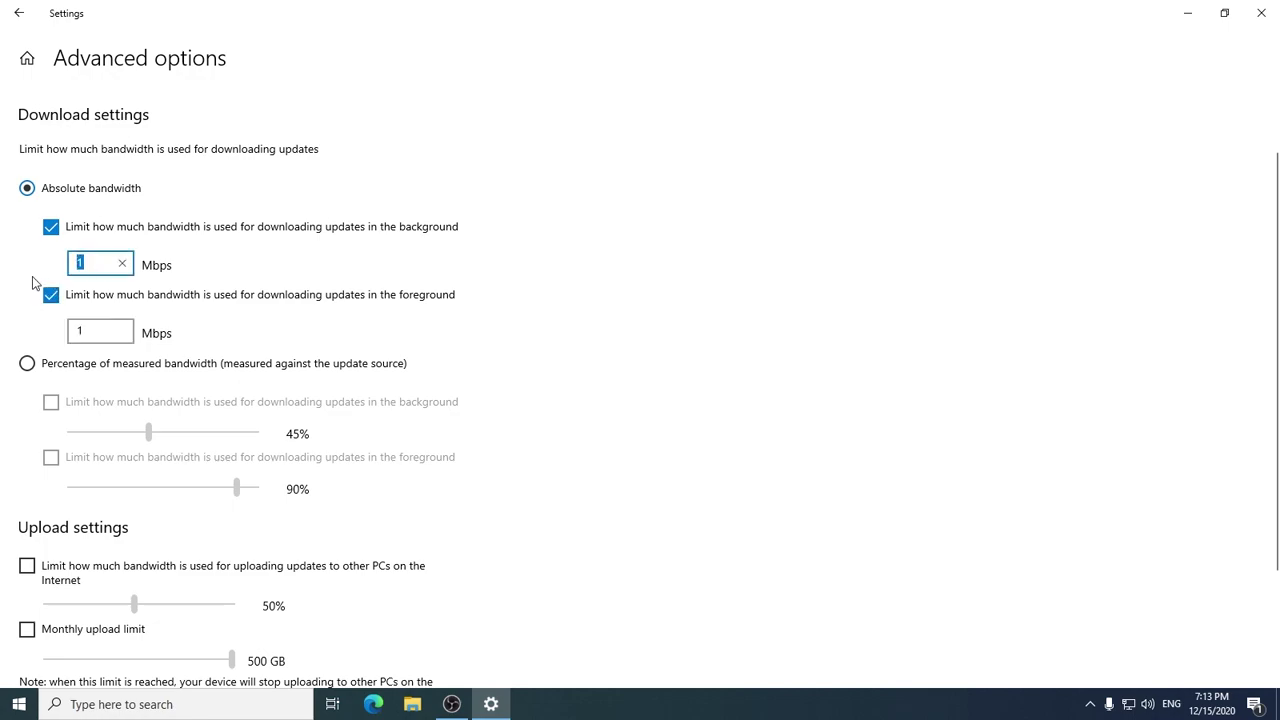
{"action": "type", "text": "0.1"}
{"action": "key", "text": "Tab"}
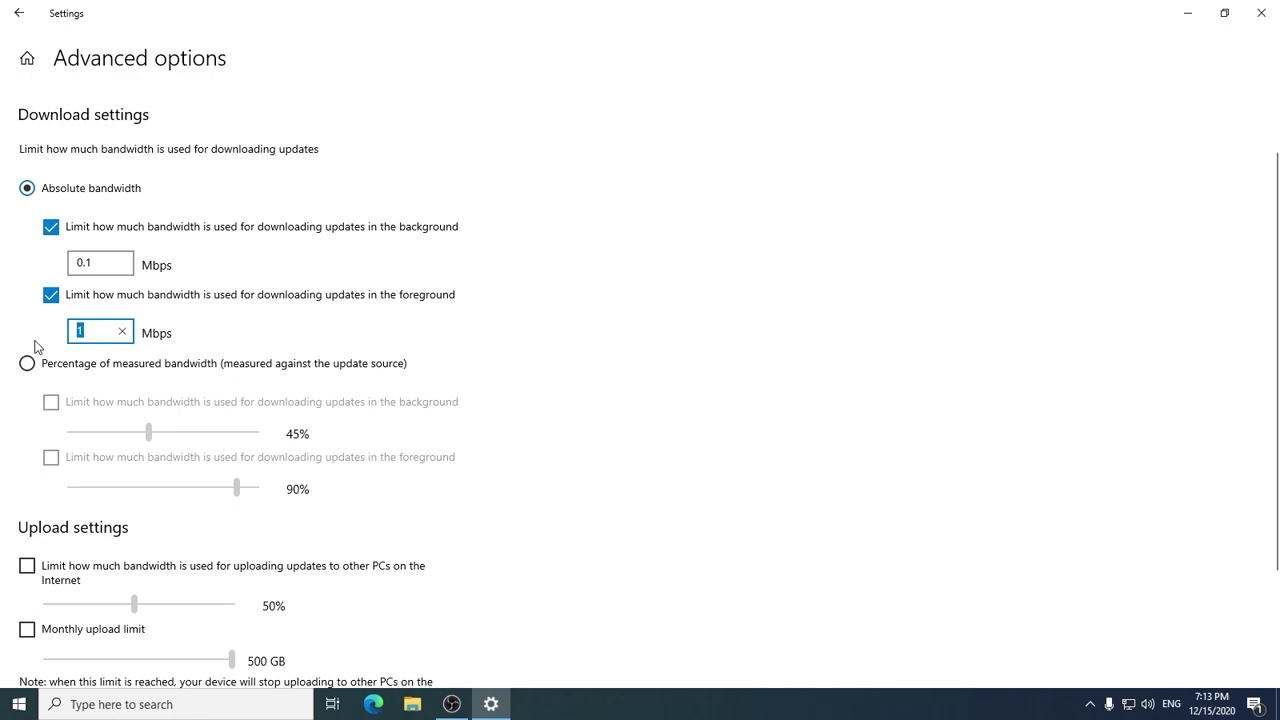
{"action": "left_click", "coordinate": [548, 376]}
Switch the download limits to percentage of measured bandwidth and limit both background and foreground downloads to 5%.
{"action": "scroll", "coordinate": [194, 387], "scroll_direction": "down", "scroll_amount": 1}
{"action": "left_click", "coordinate": [28, 271]}
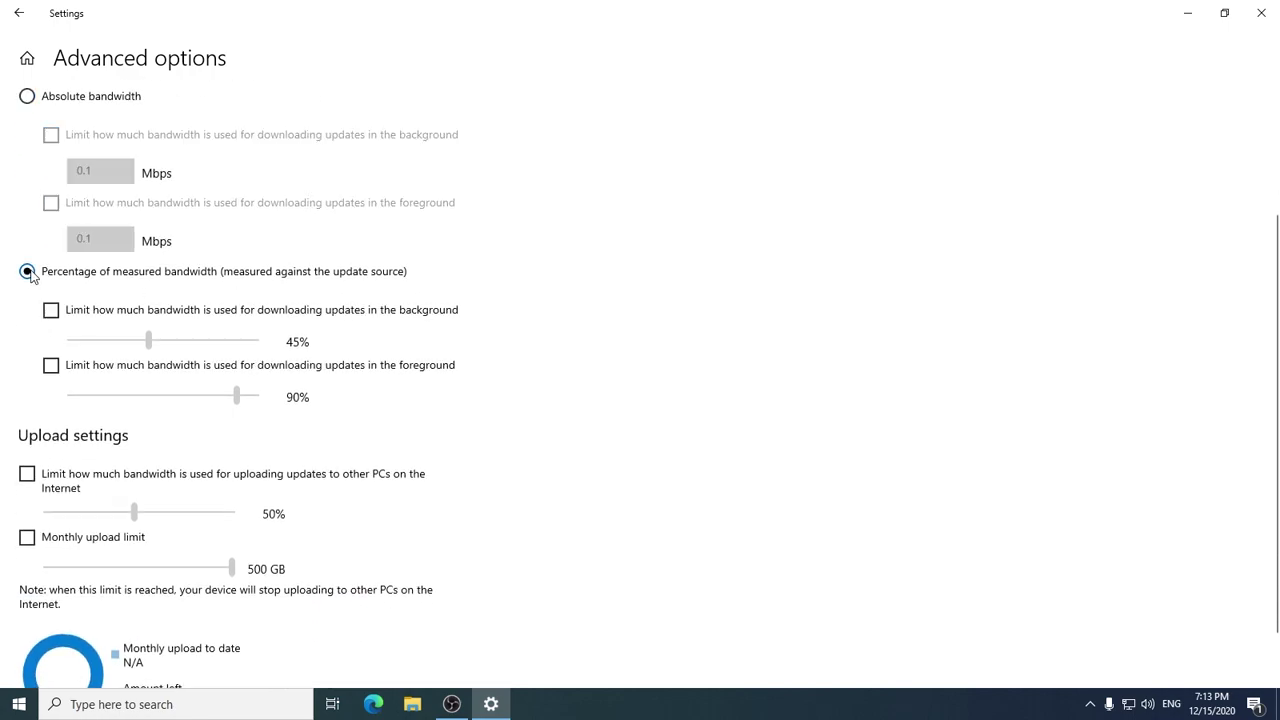
{"action": "left_click", "coordinate": [51, 310]}
{"action": "left_click", "coordinate": [51, 365]}
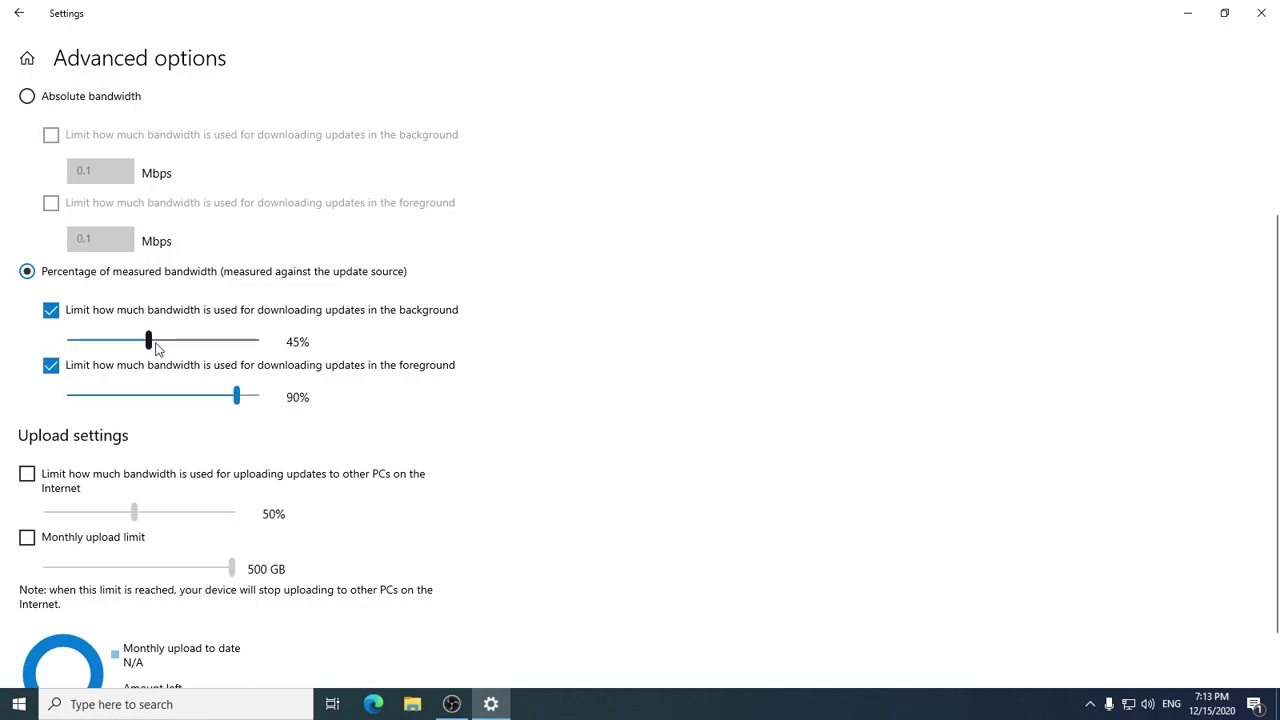
{"action": "left_click_drag", "start_coordinate": [148, 343], "coordinate": [8, 342]}
{"action": "left_click_drag", "start_coordinate": [240, 402], "coordinate": [31, 400]}
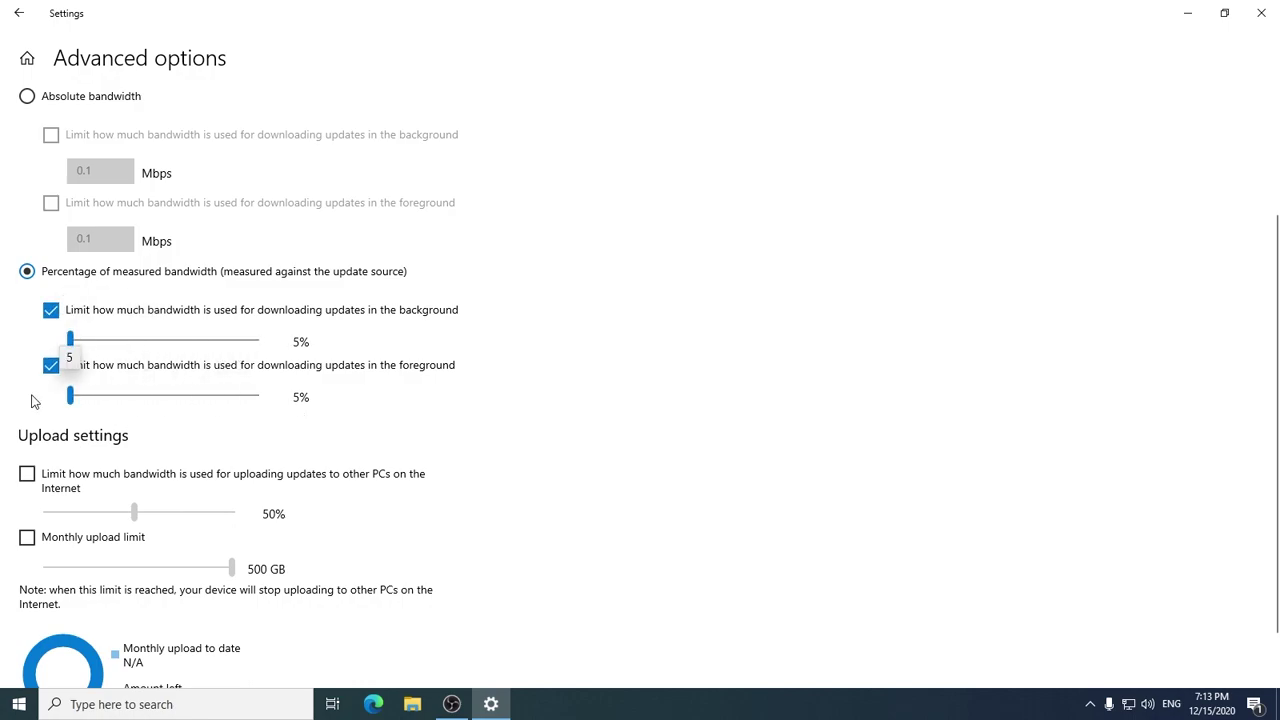
Limit the bandwidth for uploading updates to other PCs to 5% and the monthly upload limit to 5 GB.
{"action": "scroll", "coordinate": [300, 395], "scroll_direction": "down", "scroll_amount": 1}
{"action": "left_click", "coordinate": [27, 412]}
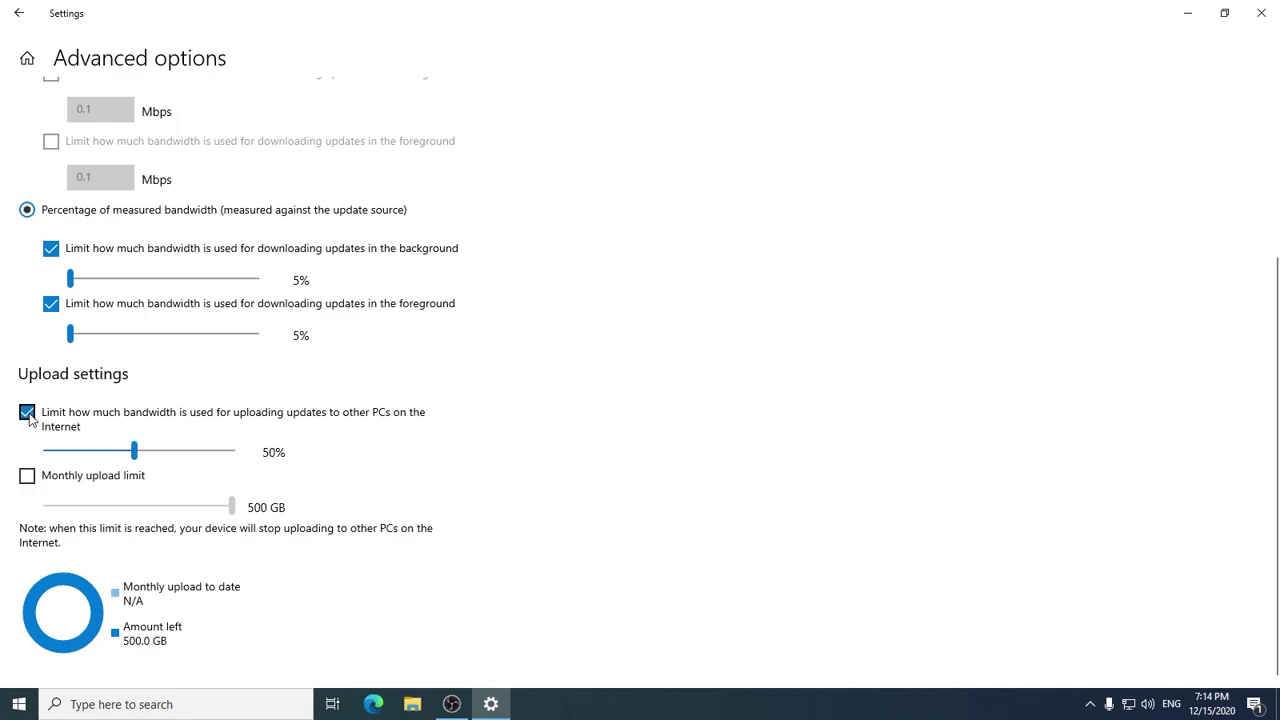
{"action": "left_click", "coordinate": [27, 476]}
{"action": "left_click_drag", "start_coordinate": [134, 452], "coordinate": [45, 412]}
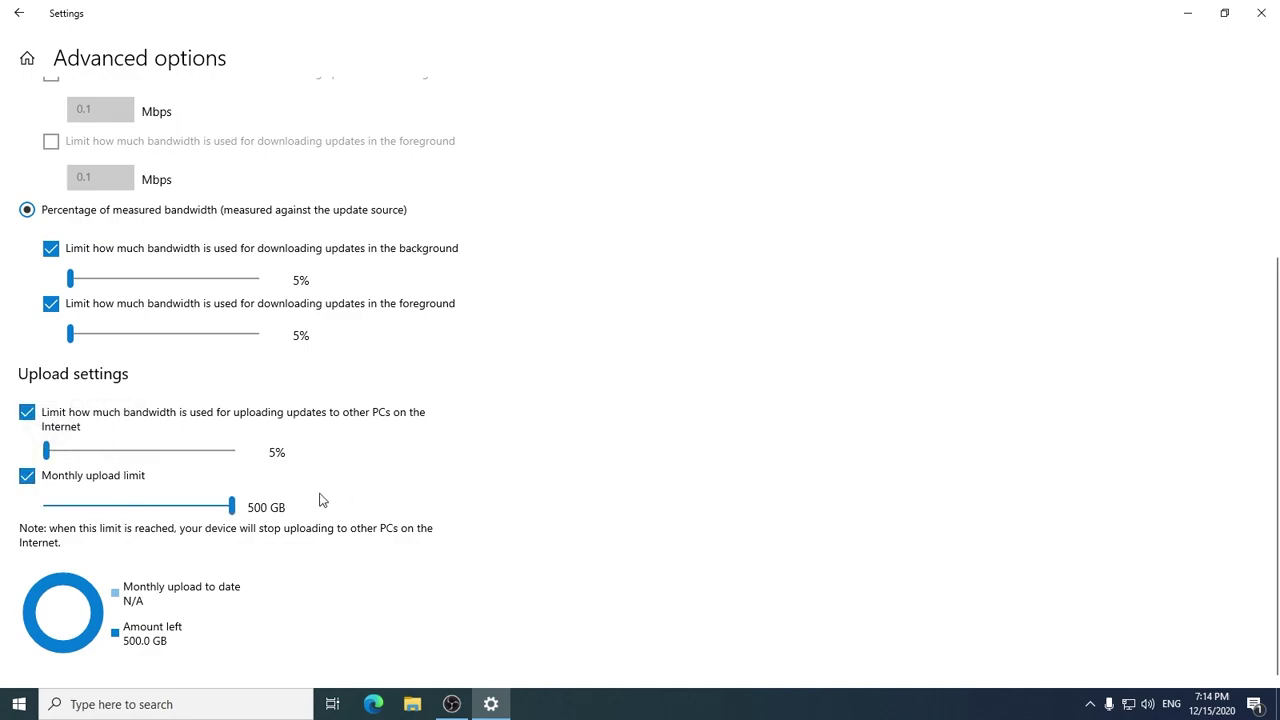
{"action": "left_click_drag", "start_coordinate": [232, 509], "coordinate": [5, 518]}
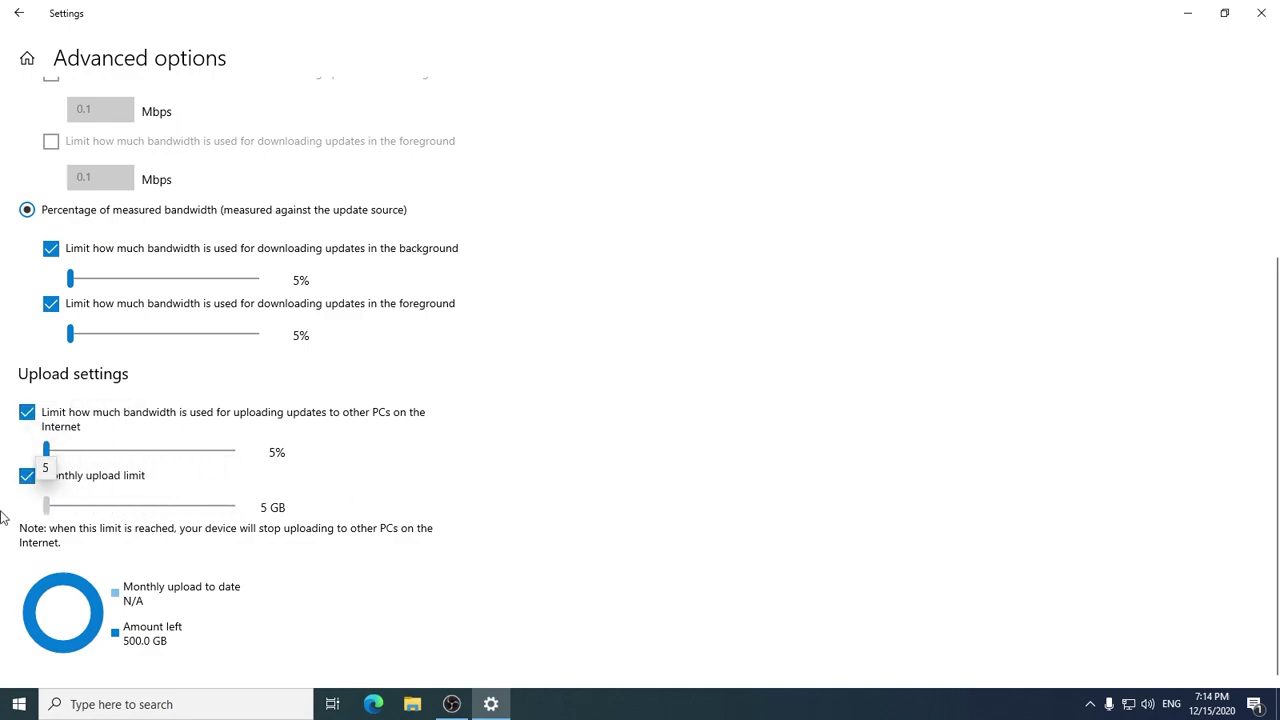
Set recommended troubleshooting to "Don't run any troubleshooters".
{"action": "left_click", "coordinate": [19, 13]}
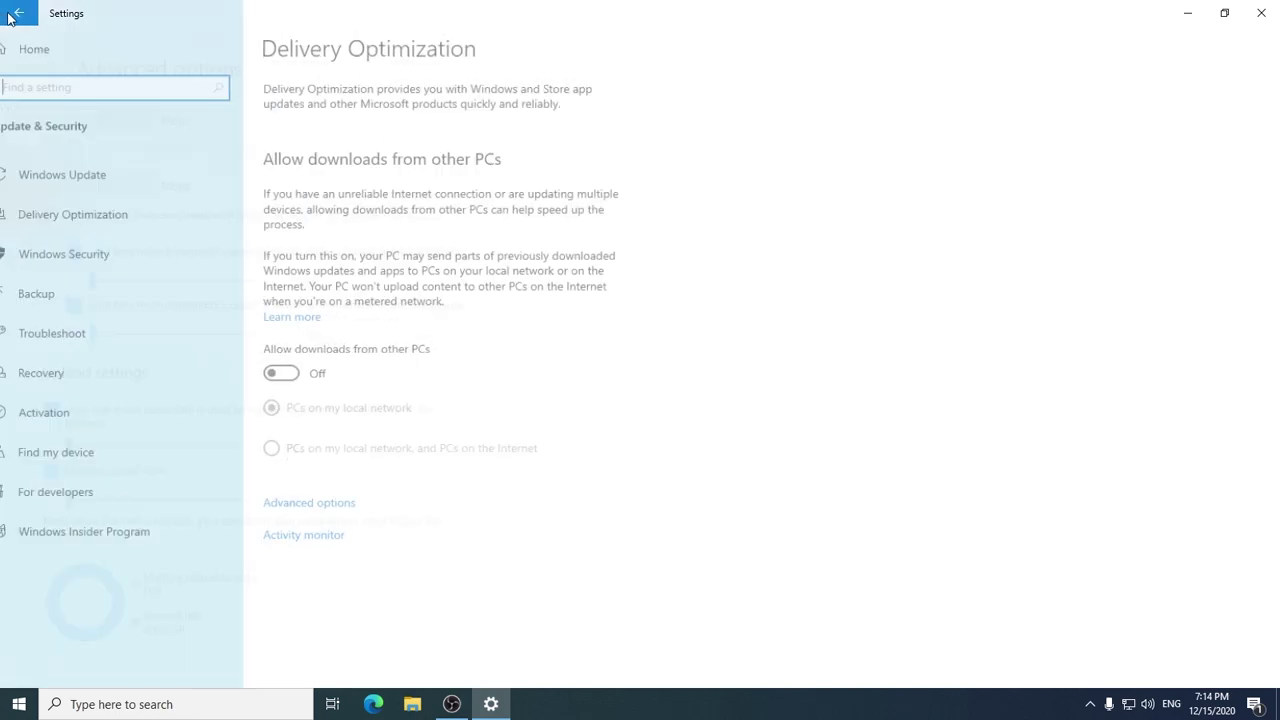
{"action": "left_click", "coordinate": [199, 290]}
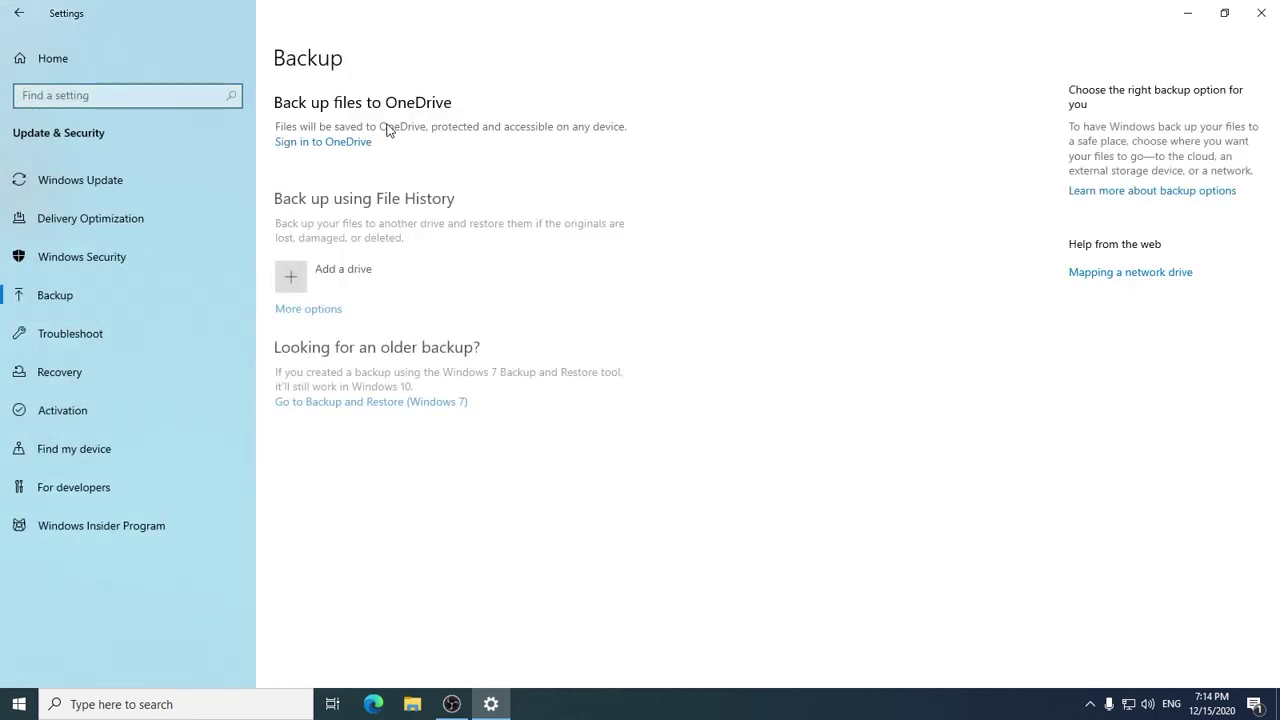
{"action": "left_click", "coordinate": [93, 335]}
{"action": "left_click", "coordinate": [408, 260]}
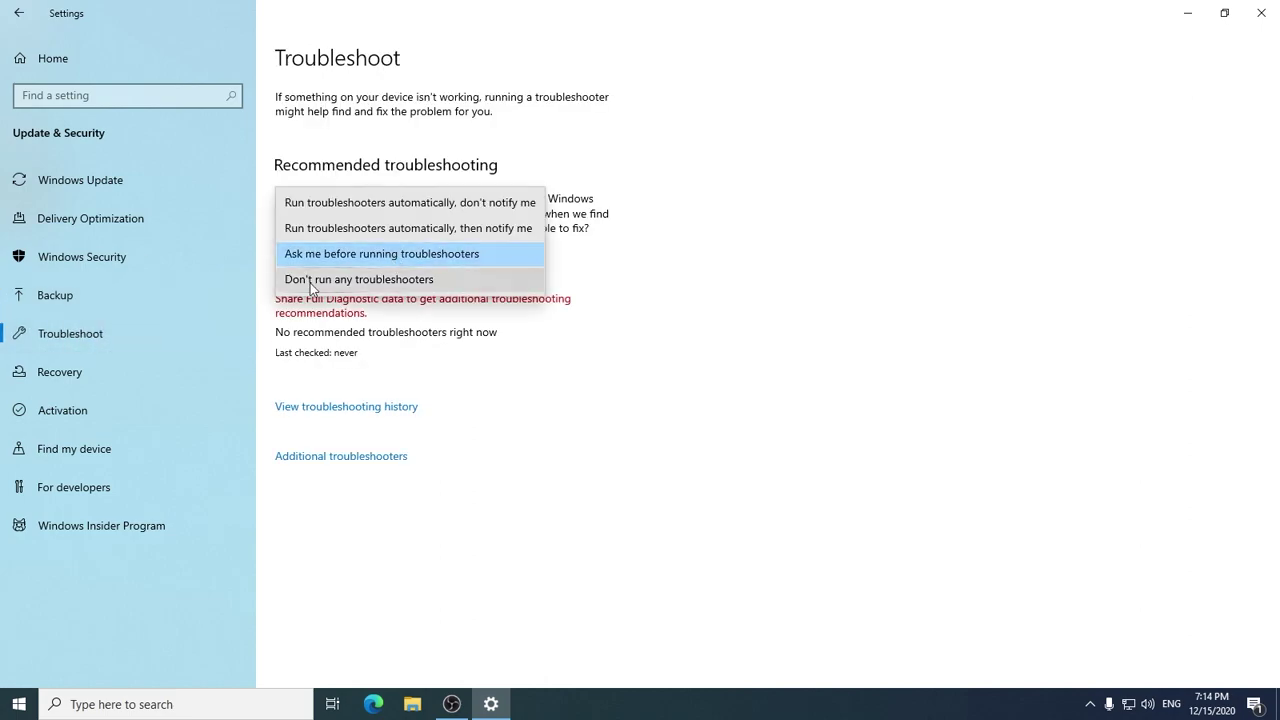
{"action": "left_click", "coordinate": [344, 284]}
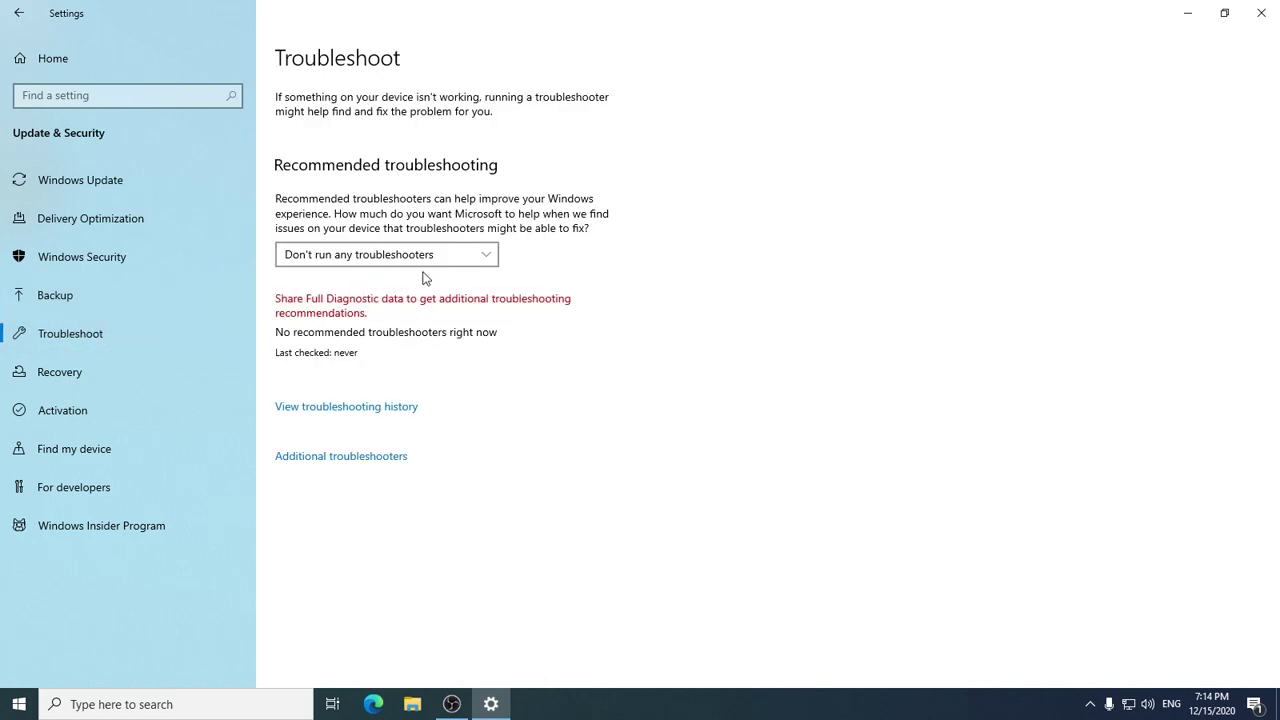
In the For developers settings, deselect all File Explorer options, from showing file extensions through showing empty drives.
{"action": "left_click", "coordinate": [54, 373]}
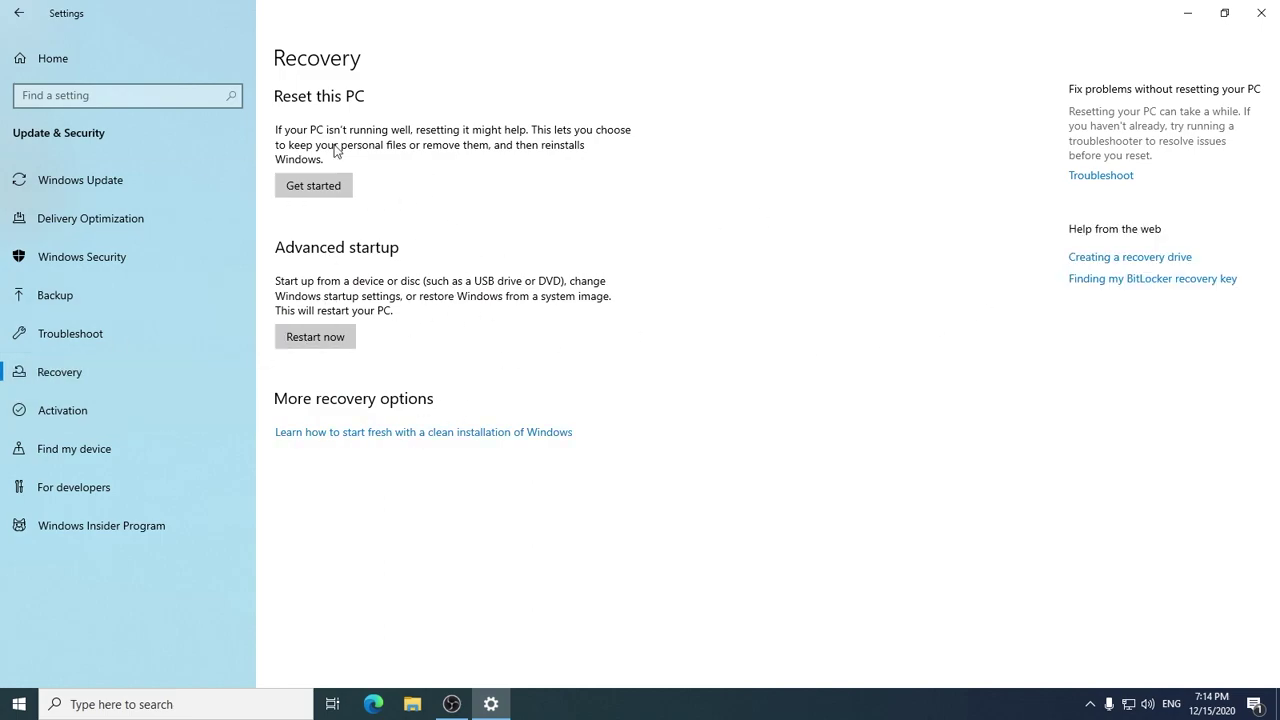
{"action": "left_click", "coordinate": [150, 410]}
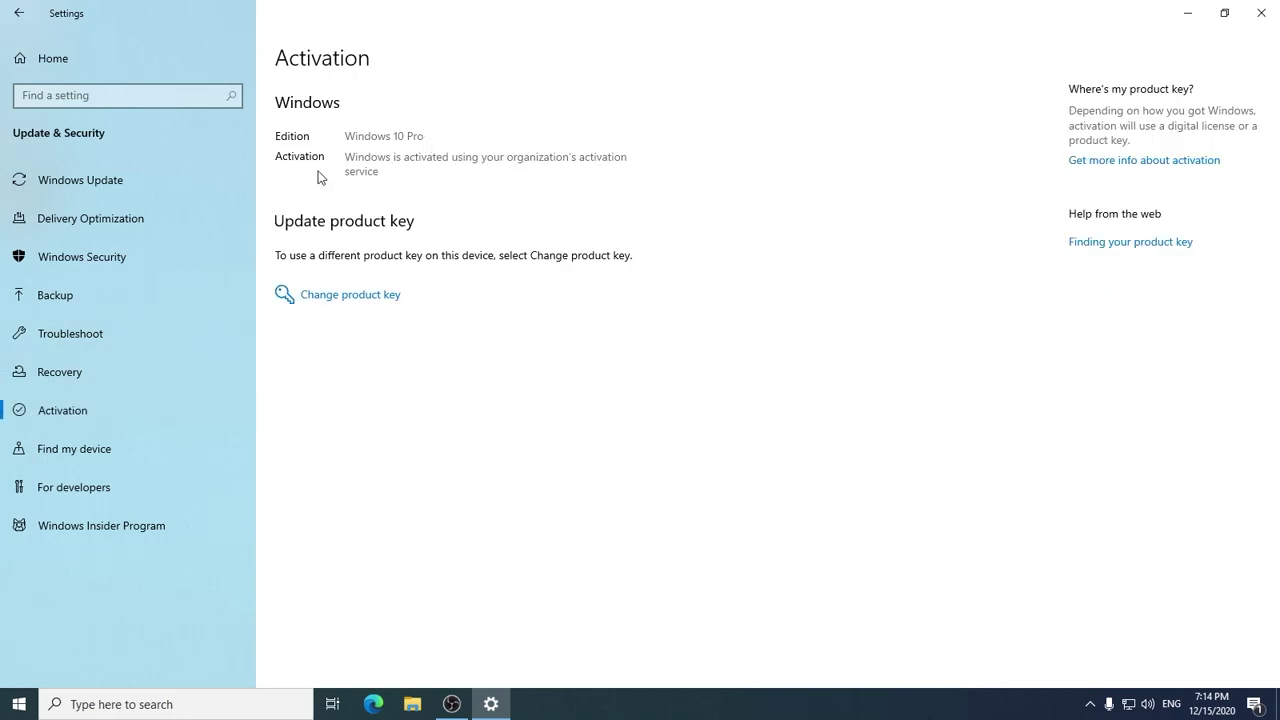
{"action": "left_click", "coordinate": [109, 450]}
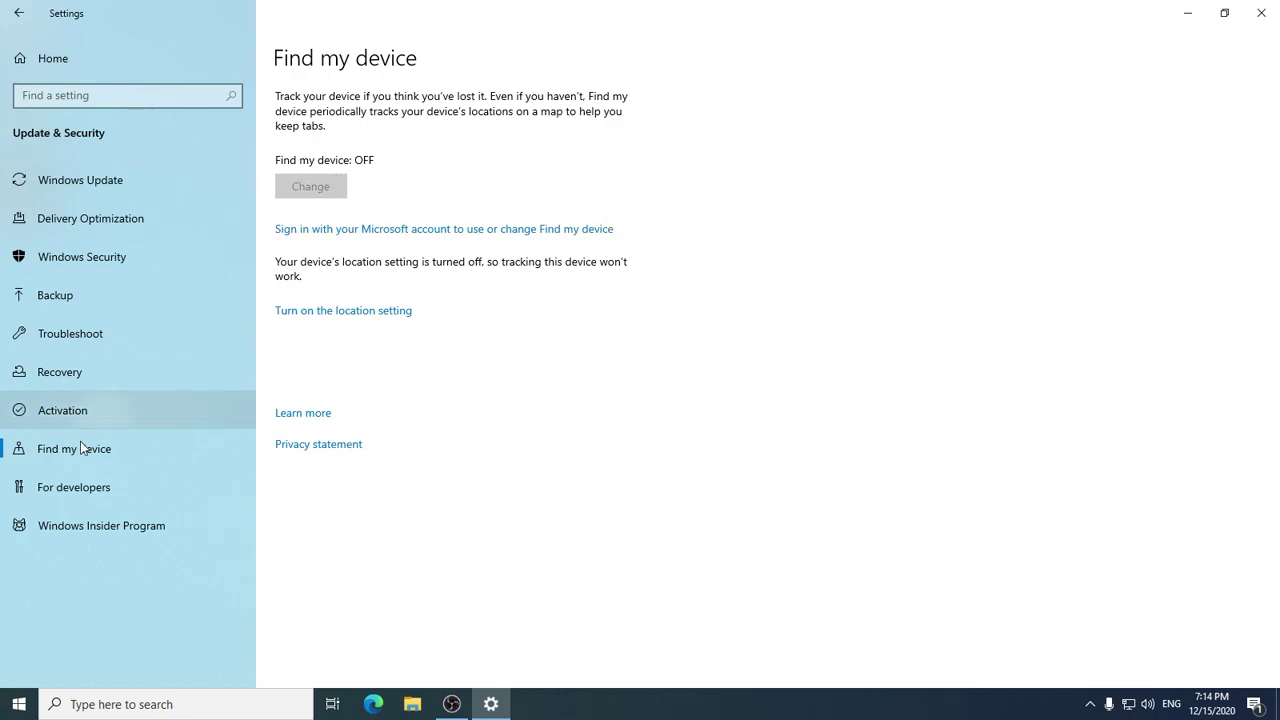
{"action": "left_click", "coordinate": [40, 496]}
{"action": "scroll", "coordinate": [394, 294], "scroll_direction": "down", "scroll_amount": 6}
{"action": "scroll", "coordinate": [366, 303], "scroll_direction": "up", "scroll_amount": 3}
{"action": "left_click", "coordinate": [283, 289]}
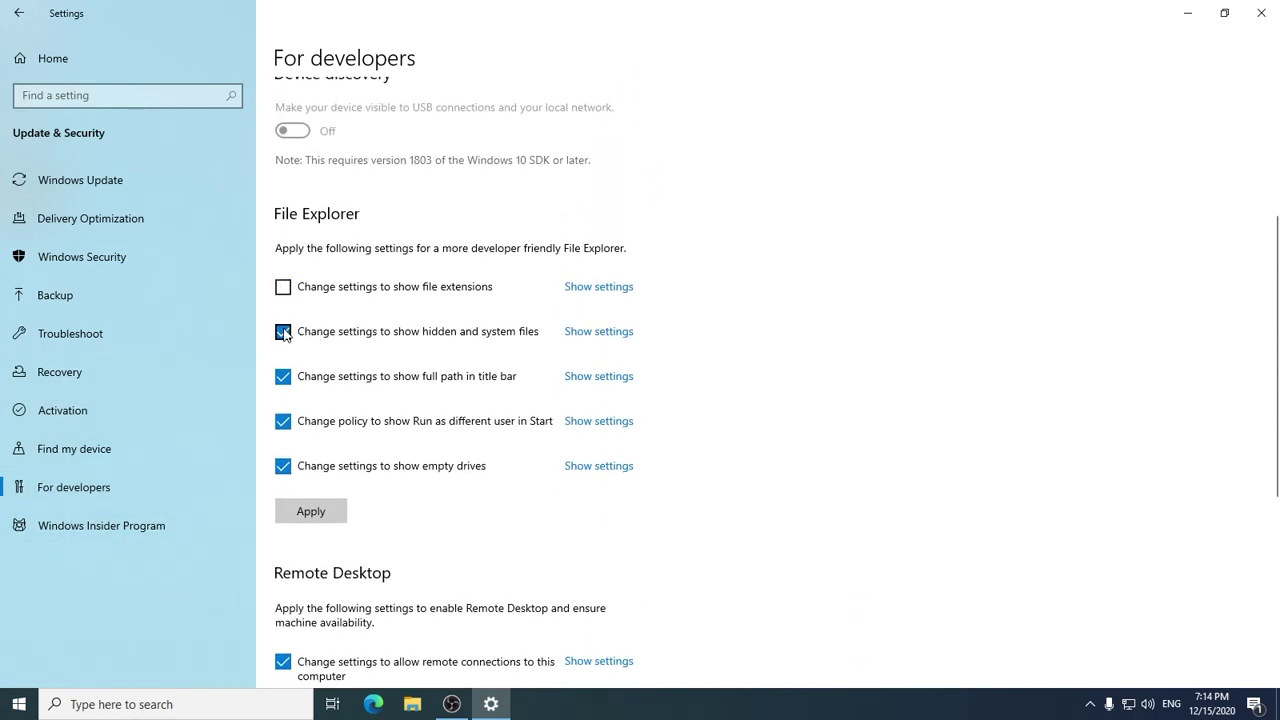
{"action": "left_click", "coordinate": [283, 376]}
{"action": "left_click", "coordinate": [283, 421]}
{"action": "left_click", "coordinate": [283, 466]}
Deselect the developer options below File Explorer, including Remote Desktop, and return to the Windows Settings home page.
{"action": "scroll", "coordinate": [350, 484], "scroll_direction": "down", "scroll_amount": 3}
{"action": "left_click", "coordinate": [283, 250]}
{"action": "scroll", "coordinate": [340, 450], "scroll_direction": "down", "scroll_amount": 1}
{"action": "left_click", "coordinate": [283, 537]}
{"action": "left_click", "coordinate": [55, 538]}
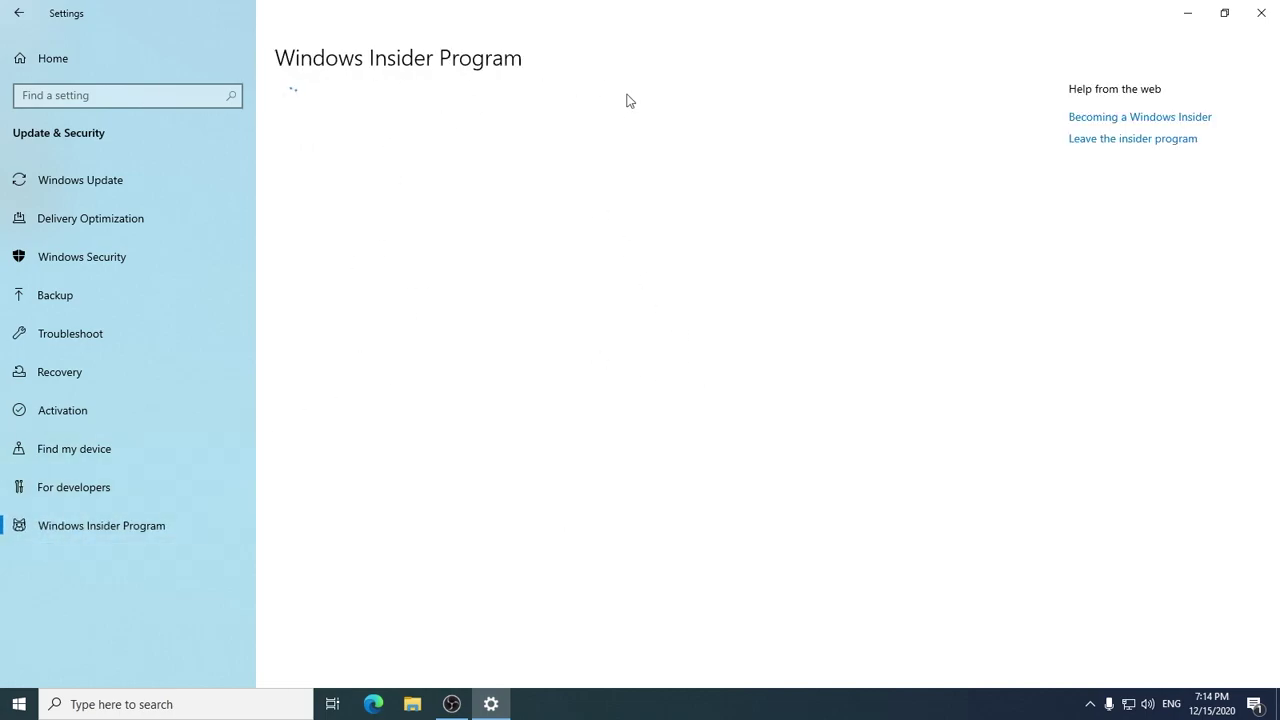
{"action": "left_click", "coordinate": [18, 13]}
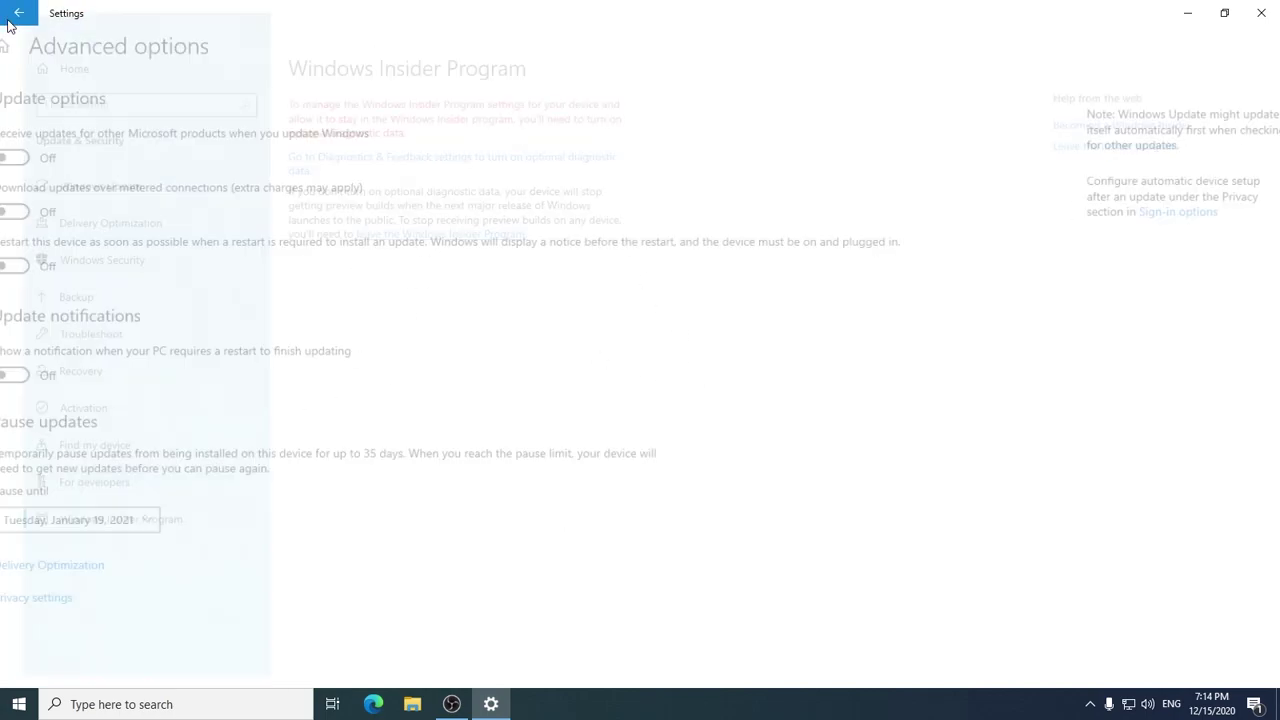
{"action": "left_click", "coordinate": [18, 14]}
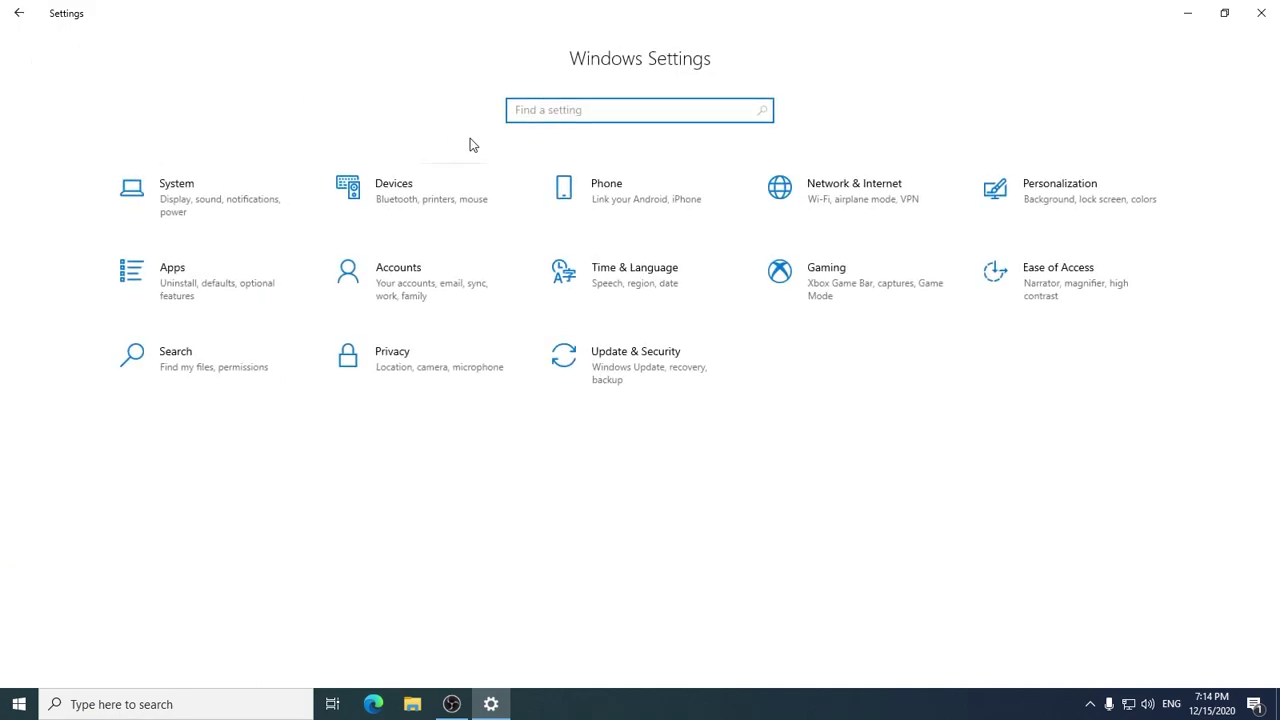
In the General privacy options, turn off language list access for websites, app launch tracking and suggested content in Settings.
{"action": "left_click", "coordinate": [445, 368]}
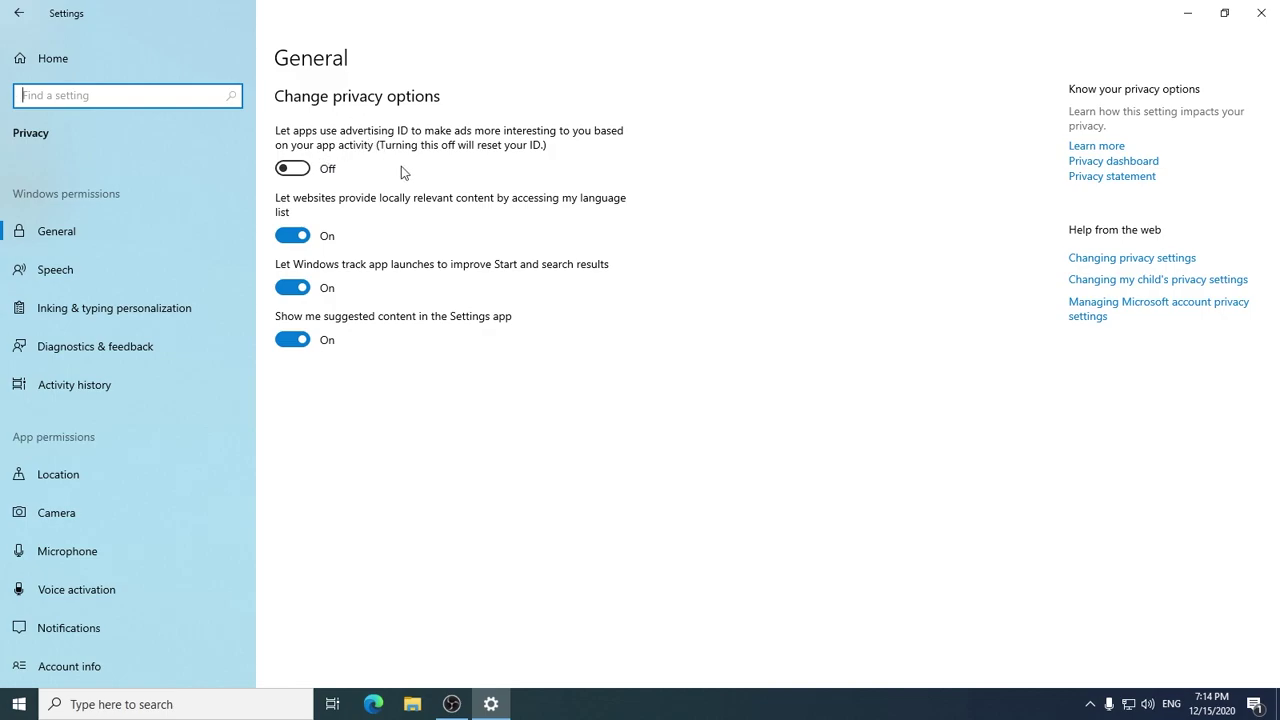
{"action": "left_click", "coordinate": [19, 704]}
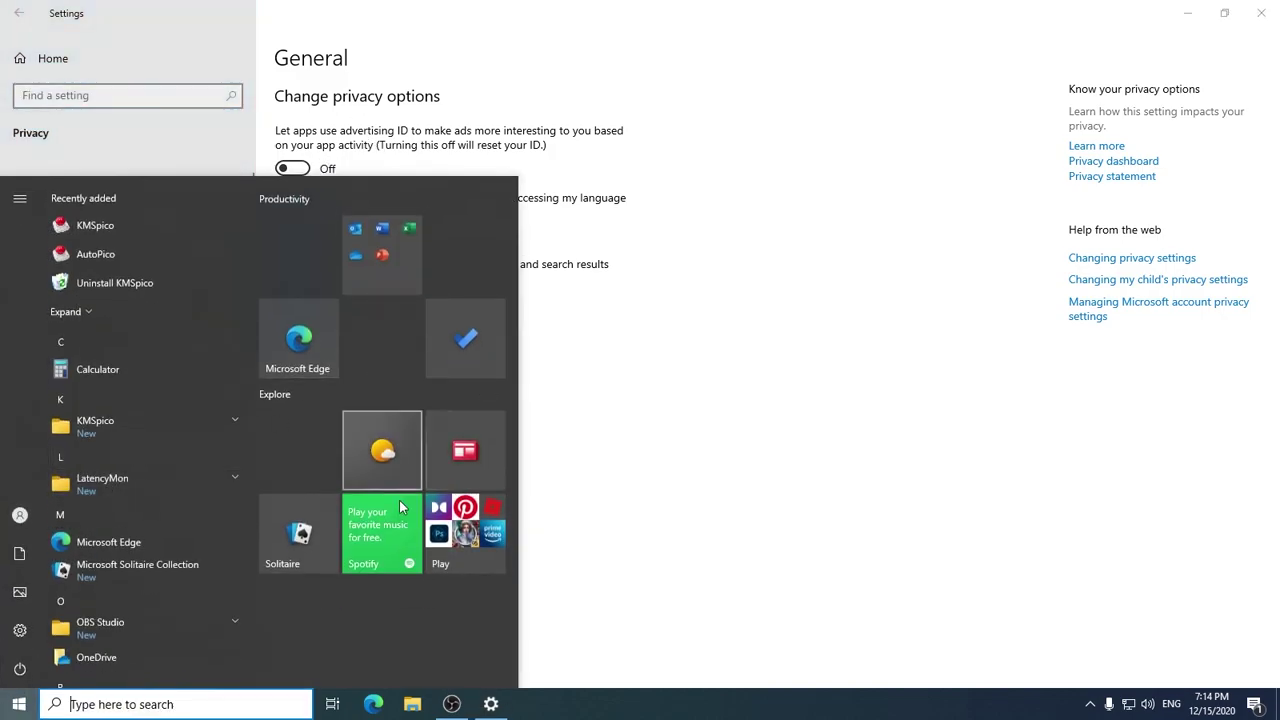
{"action": "left_click", "coordinate": [624, 447]}
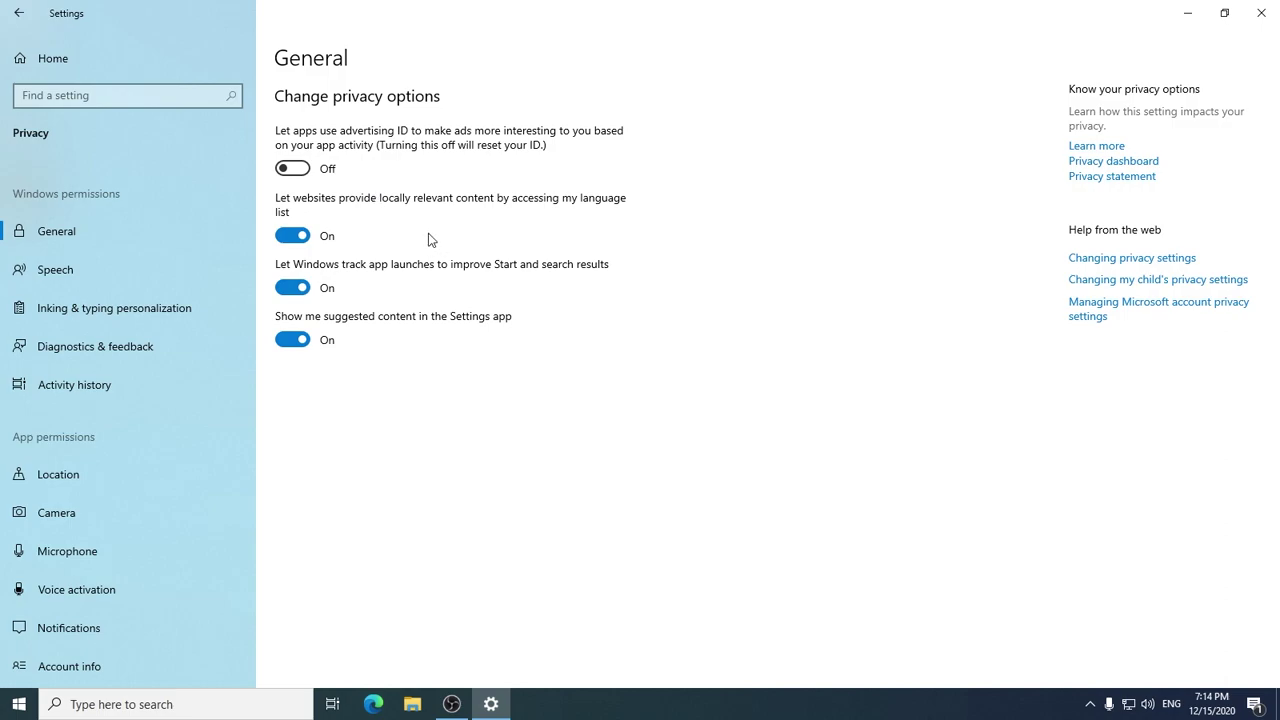
{"action": "left_click", "coordinate": [297, 236]}
{"action": "left_click", "coordinate": [297, 288]}
{"action": "left_click", "coordinate": [293, 340]}
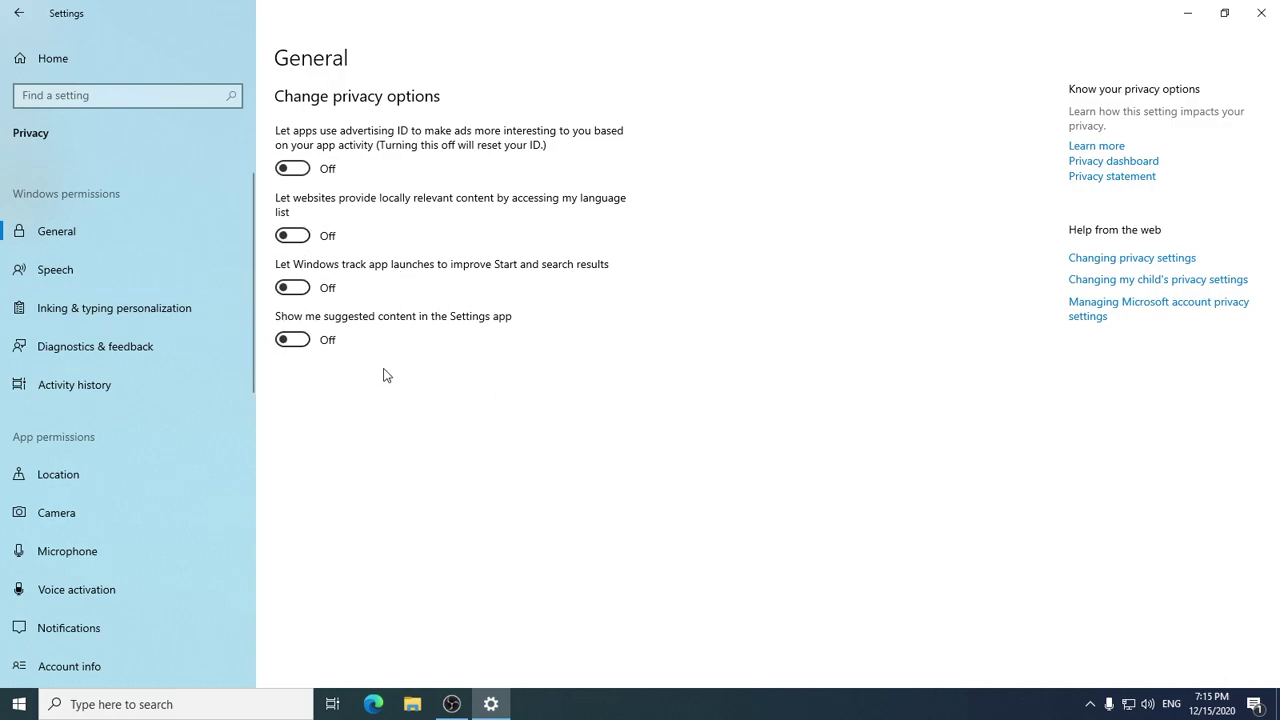
{"action": "left_click", "coordinate": [168, 703]}
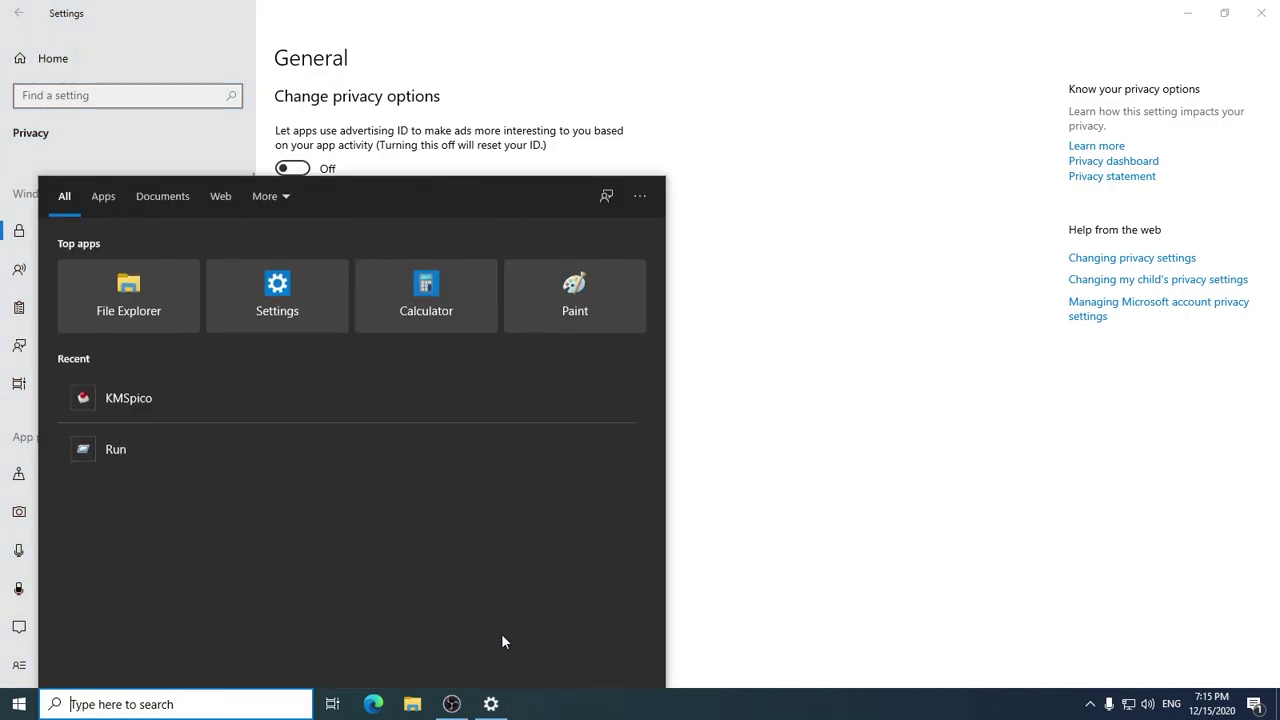
{"action": "left_click", "coordinate": [704, 507]}
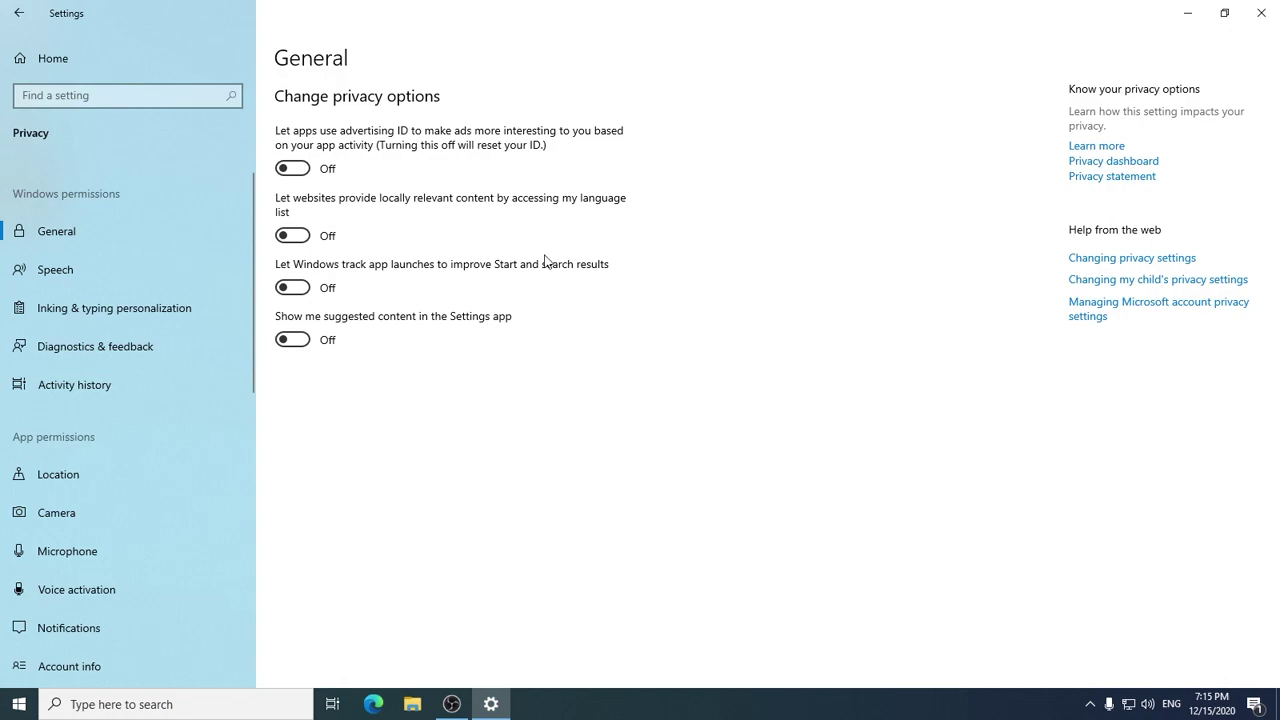
{"action": "left_click", "coordinate": [277, 692]}
{"action": "left_click", "coordinate": [811, 640]}
Check the online speech recognition setting and turn off Inking & typing personalization.
{"action": "left_click", "coordinate": [111, 268]}
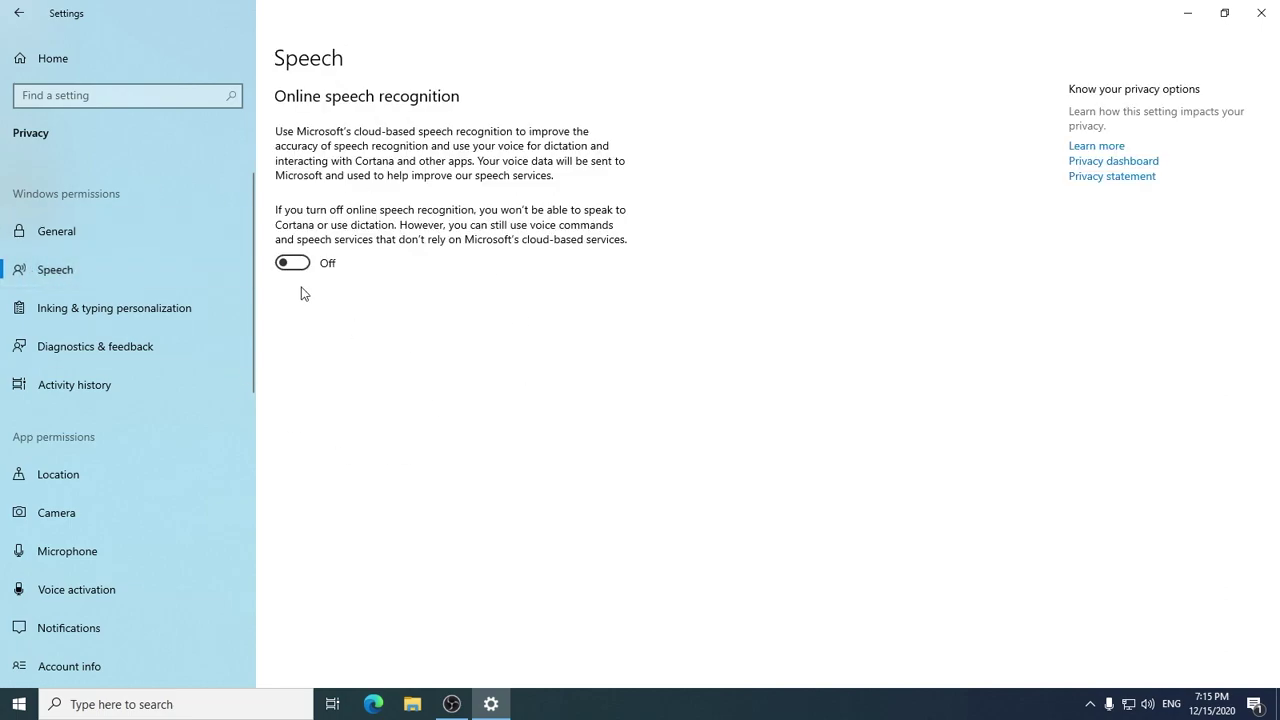
{"action": "left_click", "coordinate": [84, 309]}
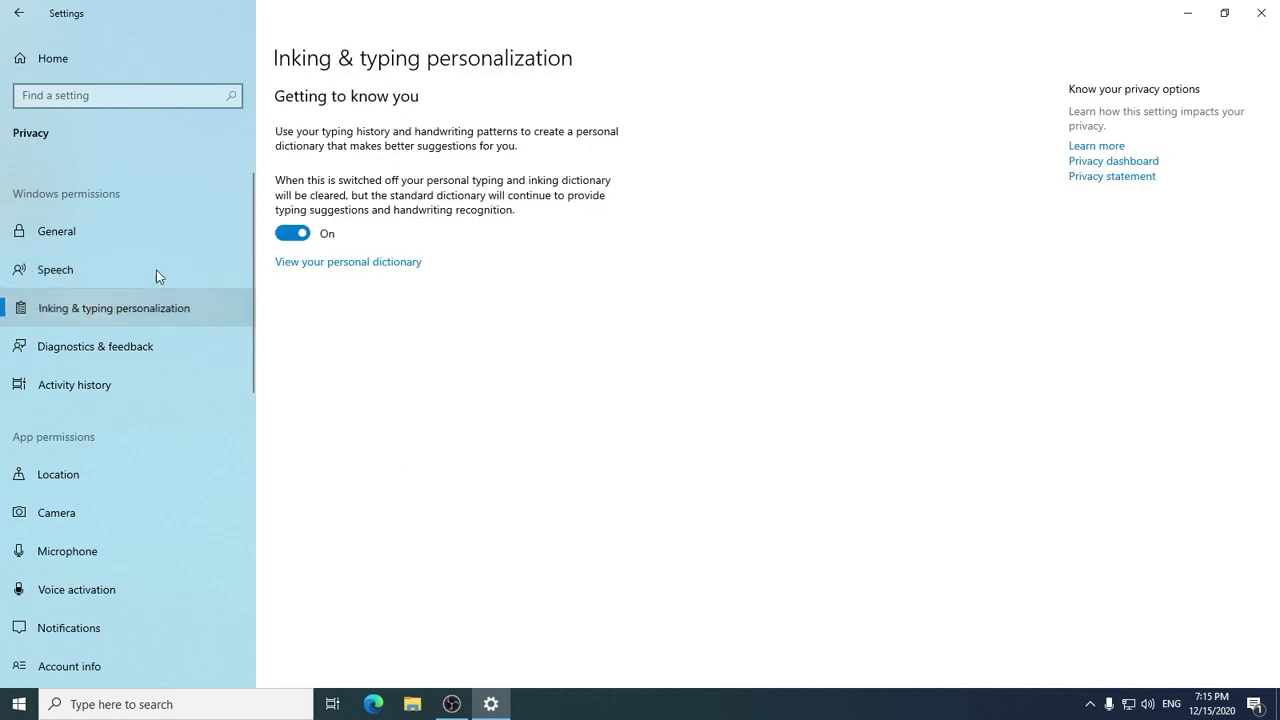
{"action": "left_click", "coordinate": [291, 238]}
In the Diagnostics & feedback settings, set how often Windows should ask for feedback to Never and review the diagnostic data options.
{"action": "left_click", "coordinate": [82, 345]}
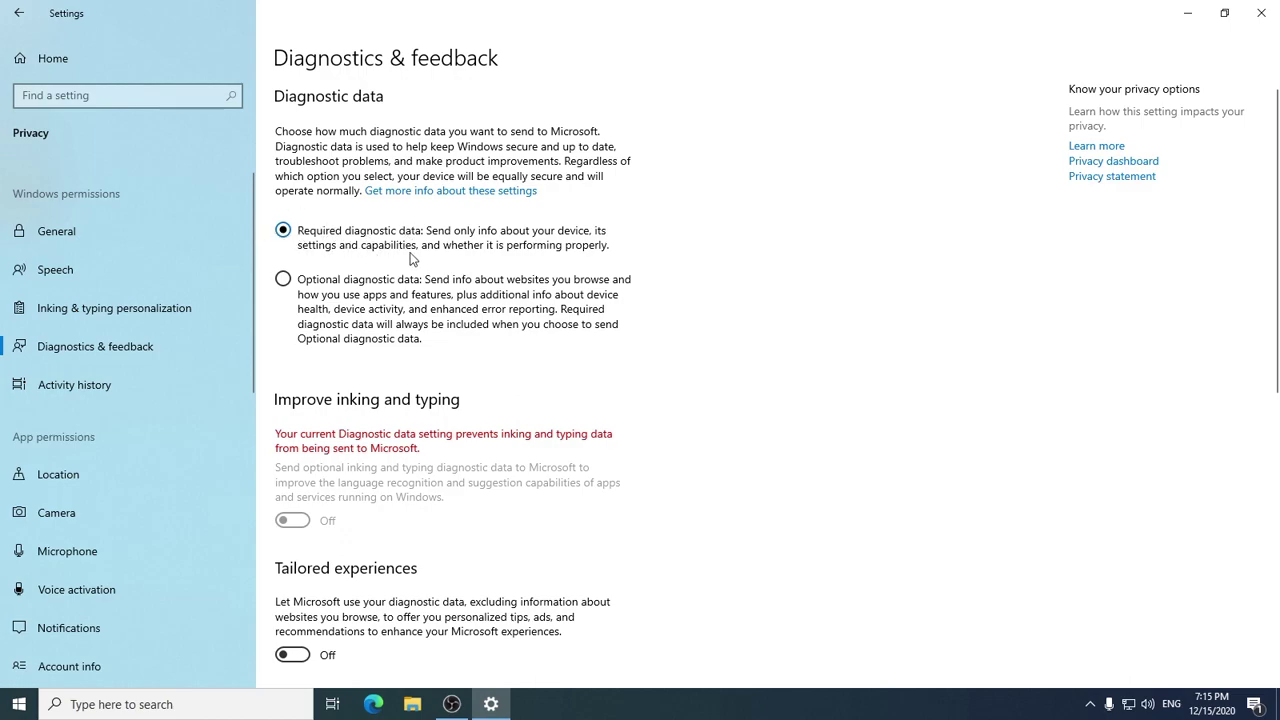
{"action": "scroll", "coordinate": [430, 250], "scroll_direction": "down", "scroll_amount": 3}
{"action": "scroll", "coordinate": [420, 240], "scroll_direction": "up", "scroll_amount": 3}
{"action": "scroll", "coordinate": [440, 250], "scroll_direction": "down", "scroll_amount": 7}
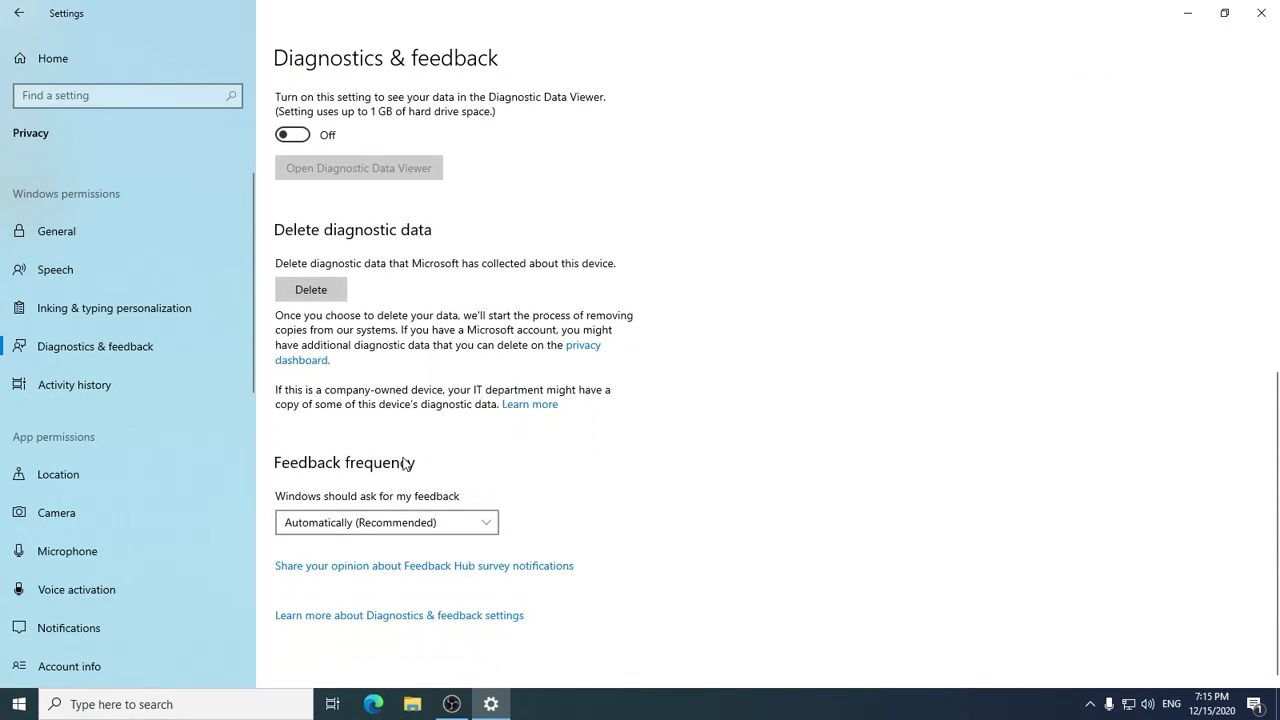
{"action": "left_click", "coordinate": [440, 532]}
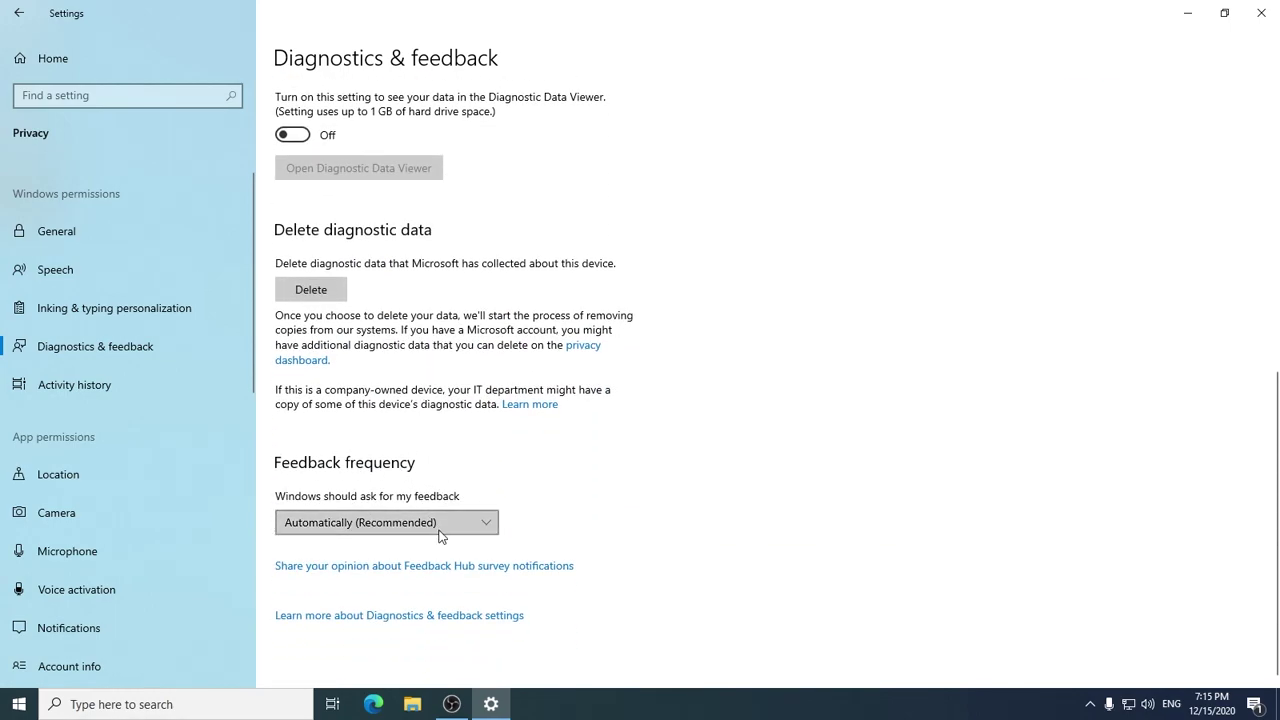
{"action": "left_click", "coordinate": [327, 631]}
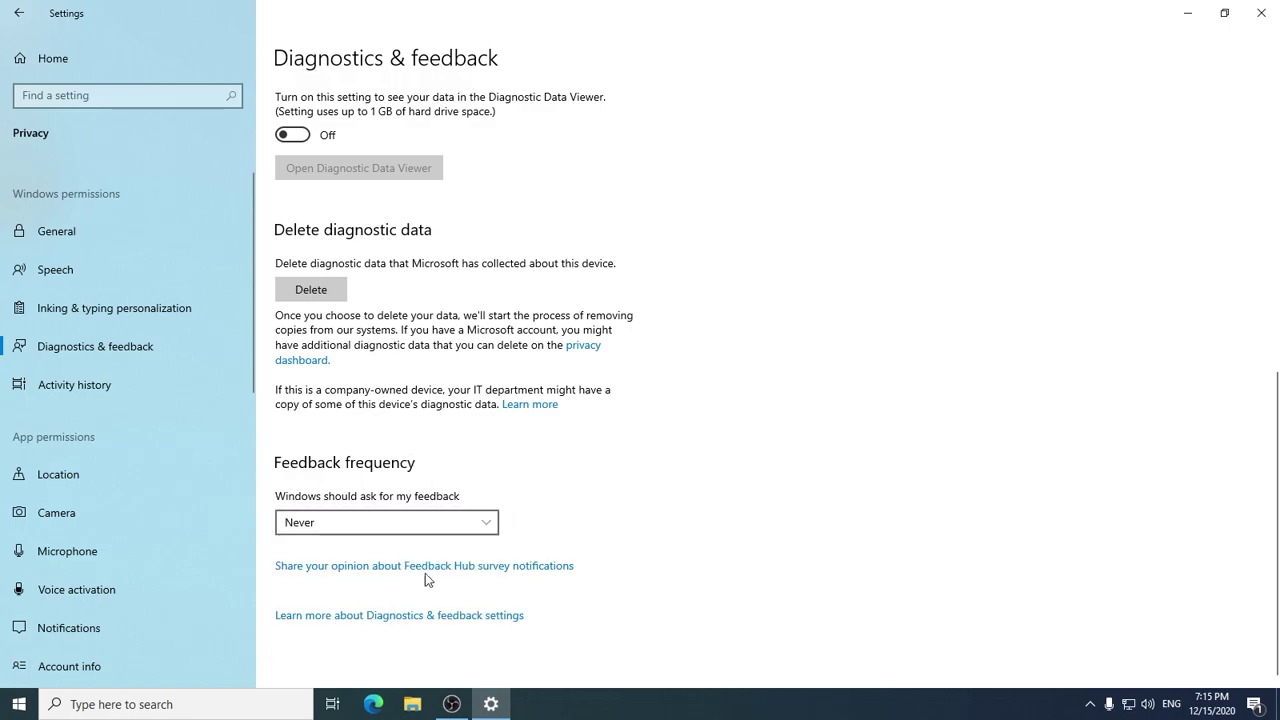
{"action": "scroll", "coordinate": [420, 491], "scroll_direction": "up", "scroll_amount": 5}
{"action": "scroll", "coordinate": [440, 480], "scroll_direction": "down", "scroll_amount": 5}
{"action": "scroll", "coordinate": [413, 520], "scroll_direction": "up", "scroll_amount": 3}
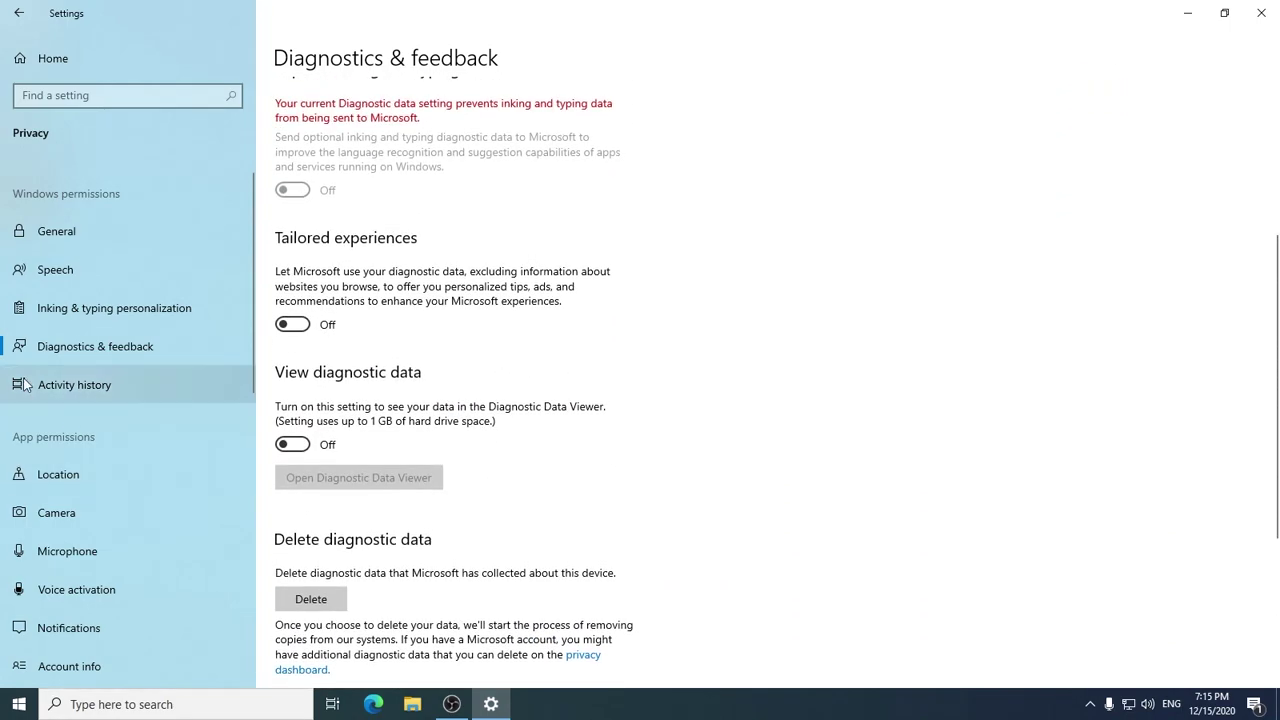
In the Activity history settings, deselect storing the activity history on this device.
{"action": "left_click", "coordinate": [24, 390]}
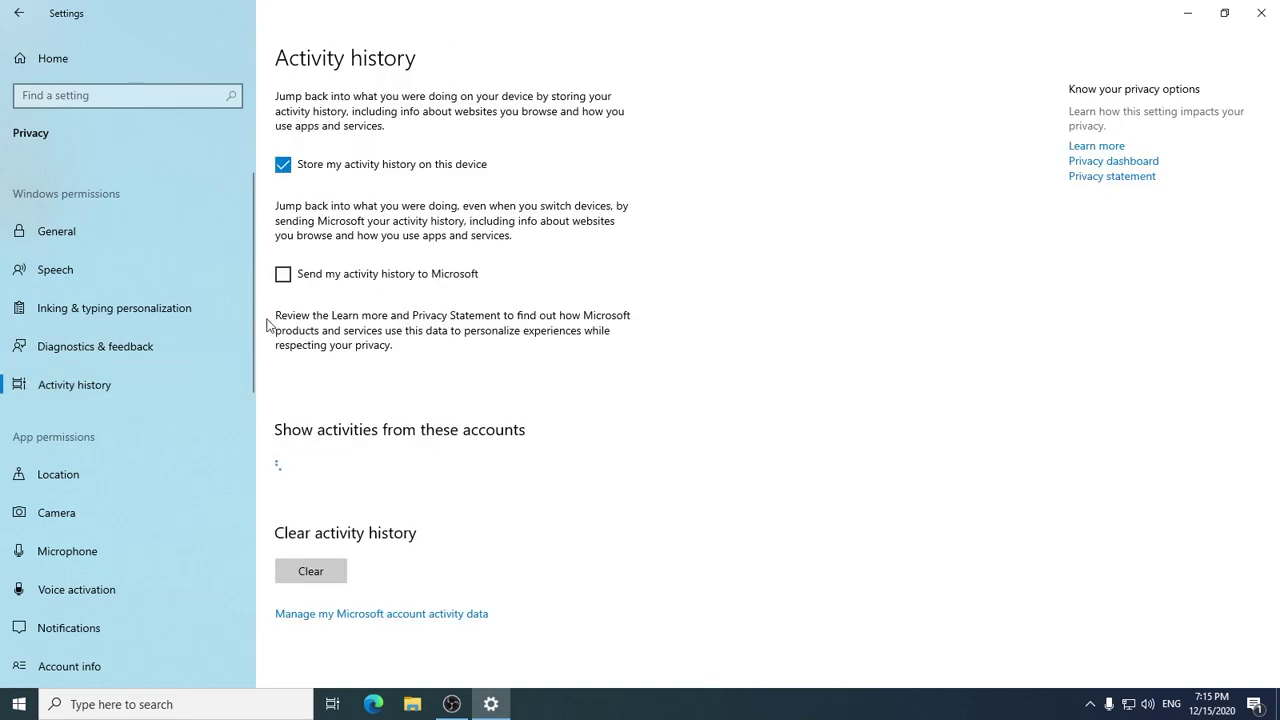
{"action": "left_click", "coordinate": [283, 166]}
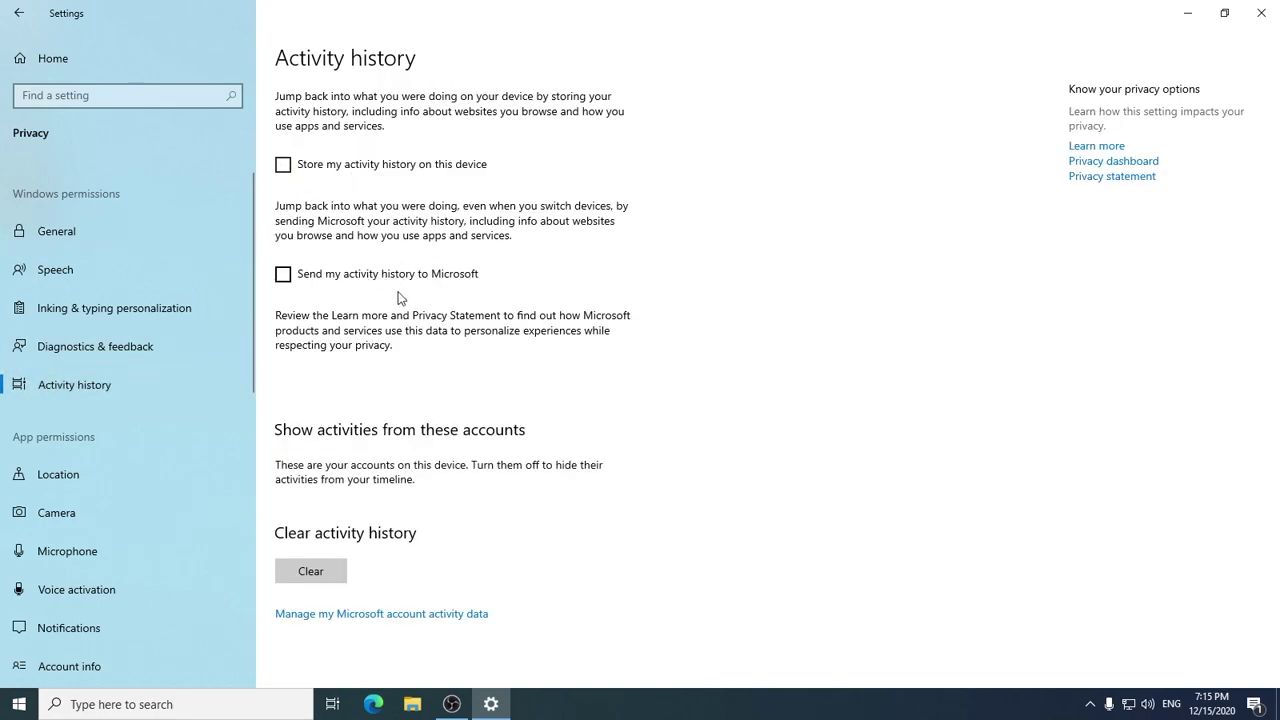
Review the Location permissions and open the device's location access option without changing it.
{"action": "scroll", "coordinate": [132, 434], "scroll_direction": "down", "scroll_amount": 2}
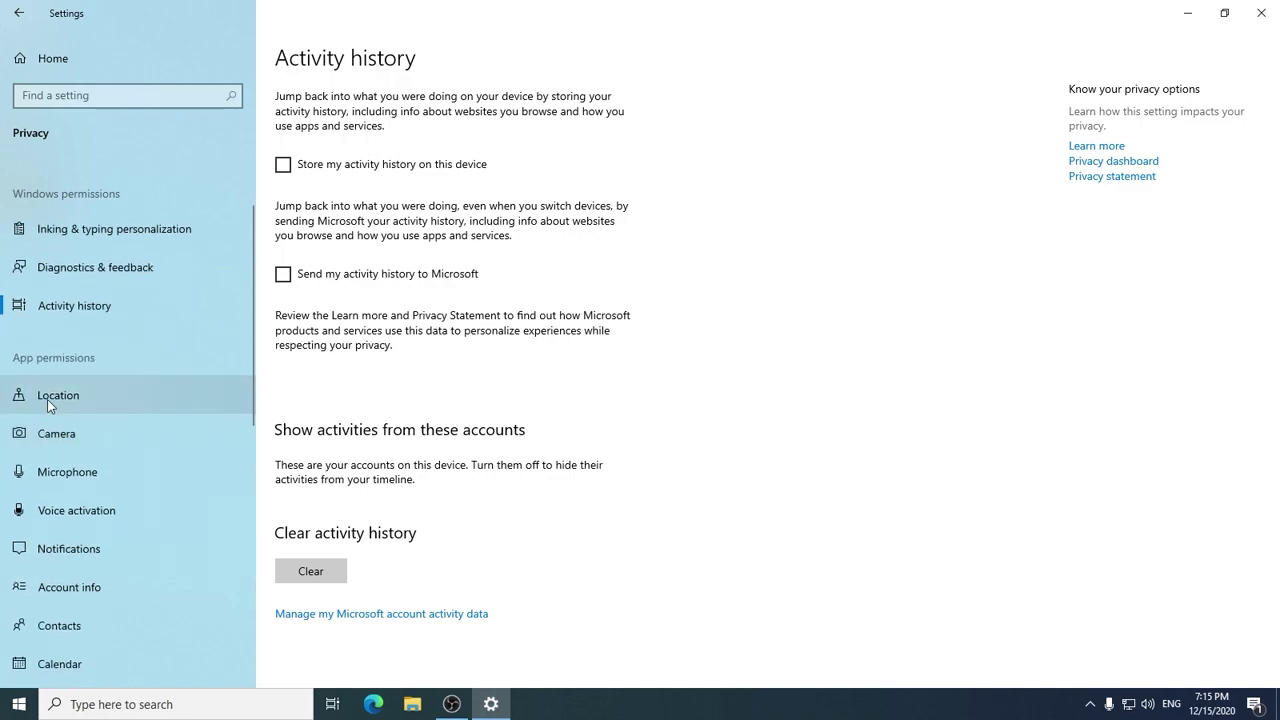
{"action": "left_click", "coordinate": [47, 399]}
{"action": "scroll", "coordinate": [594, 390], "scroll_direction": "down", "scroll_amount": 5}
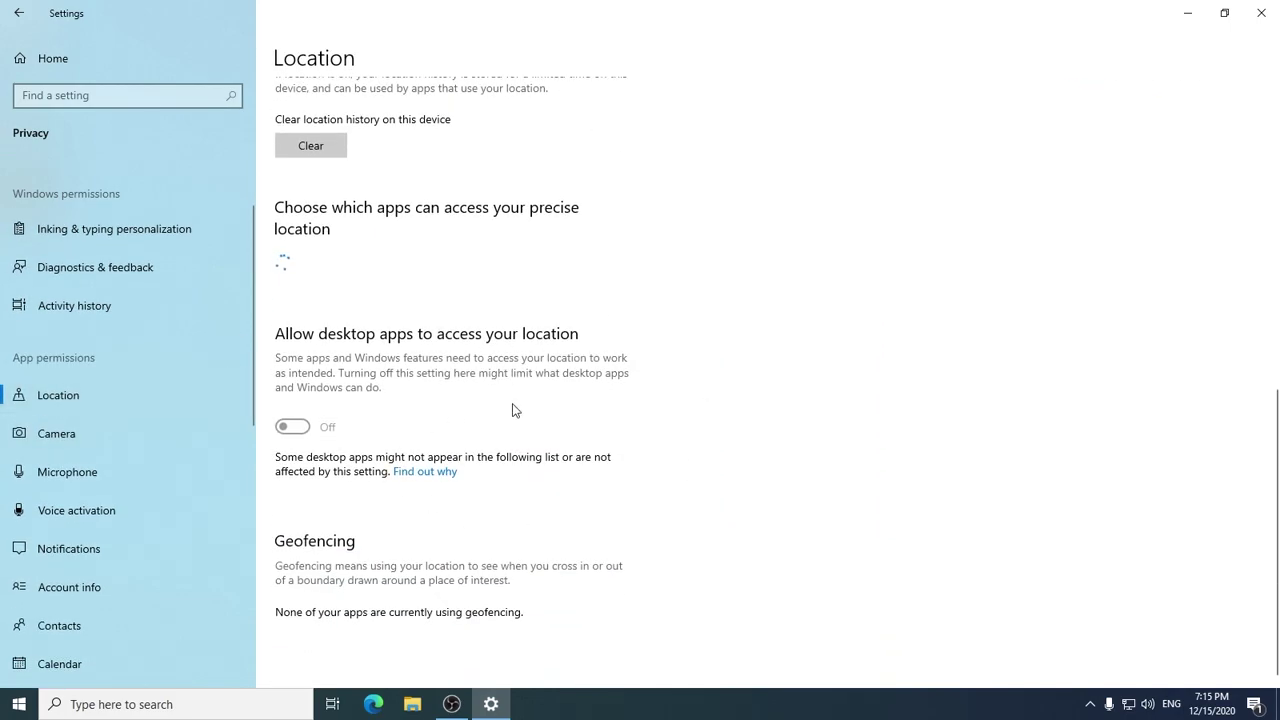
{"action": "scroll", "coordinate": [140, 452], "scroll_direction": "down", "scroll_amount": 3}
{"action": "scroll", "coordinate": [135, 456], "scroll_direction": "up", "scroll_amount": 4}
{"action": "scroll", "coordinate": [129, 458], "scroll_direction": "up", "scroll_amount": 1}
{"action": "left_click", "coordinate": [318, 270]}
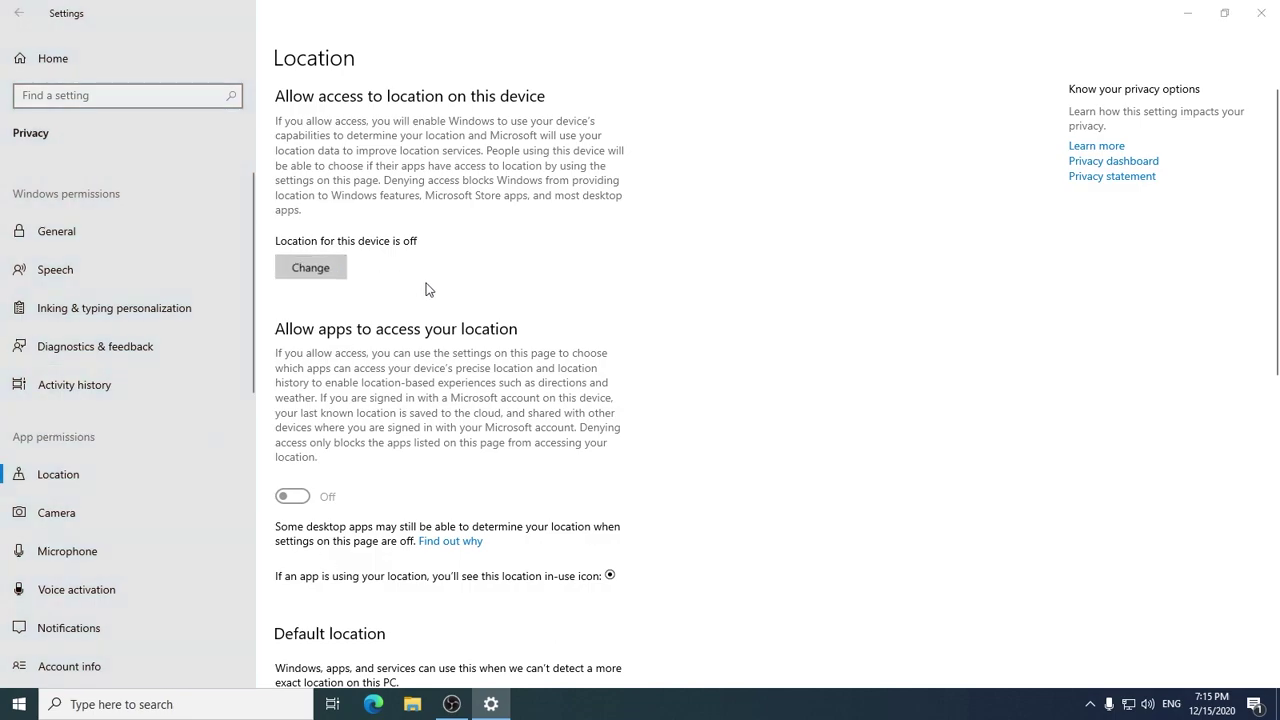
{"action": "left_click", "coordinate": [514, 330]}
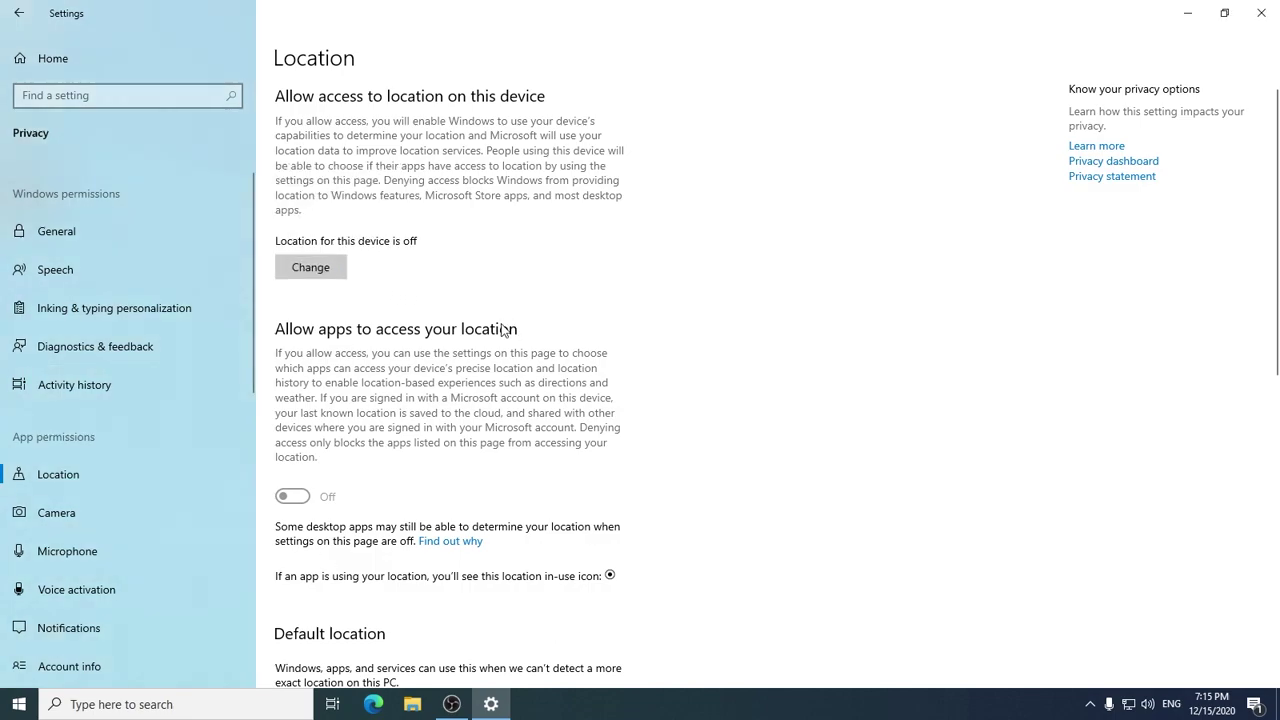
Turn app access to the camera off and back on while reviewing the Camera permissions.
{"action": "left_click", "coordinate": [58, 515]}
{"action": "scroll", "coordinate": [420, 366], "scroll_direction": "down", "scroll_amount": 5}
{"action": "scroll", "coordinate": [473, 437], "scroll_direction": "down", "scroll_amount": 1}
{"action": "scroll", "coordinate": [560, 488], "scroll_direction": "up", "scroll_amount": 3}
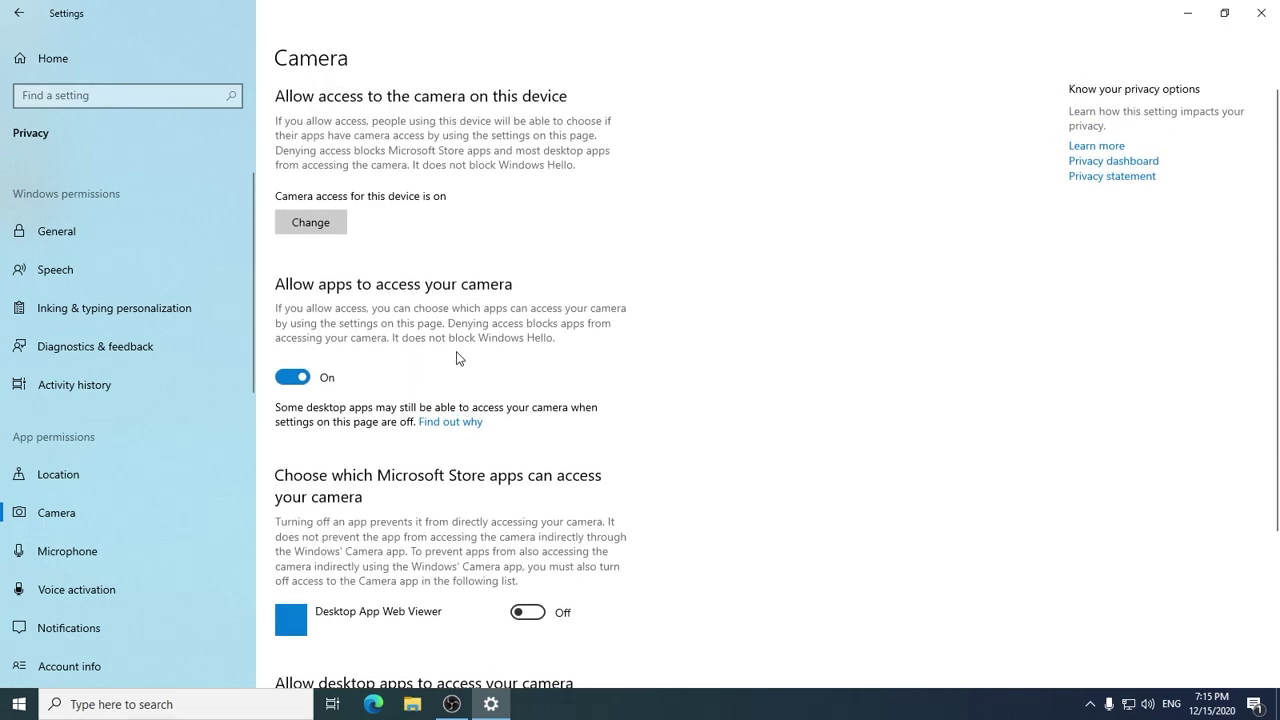
{"action": "left_click", "coordinate": [292, 377]}
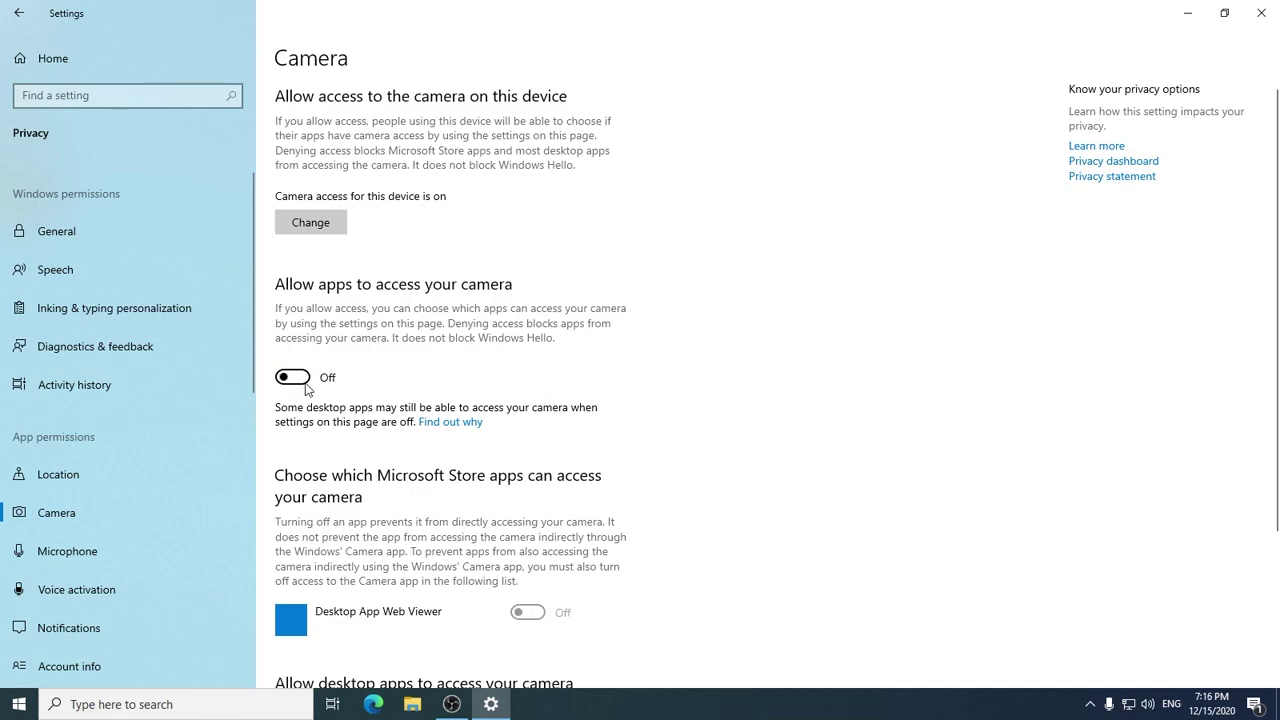
{"action": "scroll", "coordinate": [500, 417], "scroll_direction": "down", "scroll_amount": 3}
{"action": "scroll", "coordinate": [365, 405], "scroll_direction": "up", "scroll_amount": 3}
{"action": "left_click", "coordinate": [318, 375]}
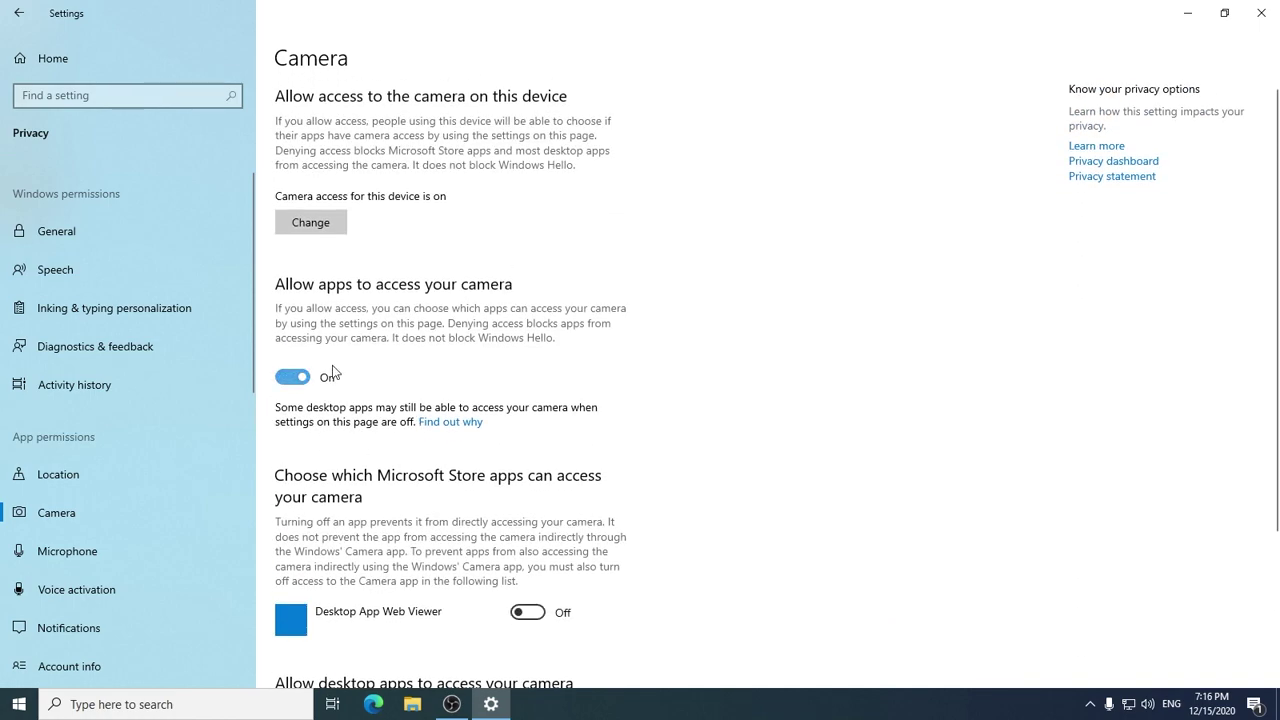
{"action": "scroll", "coordinate": [394, 414], "scroll_direction": "down", "scroll_amount": 3}
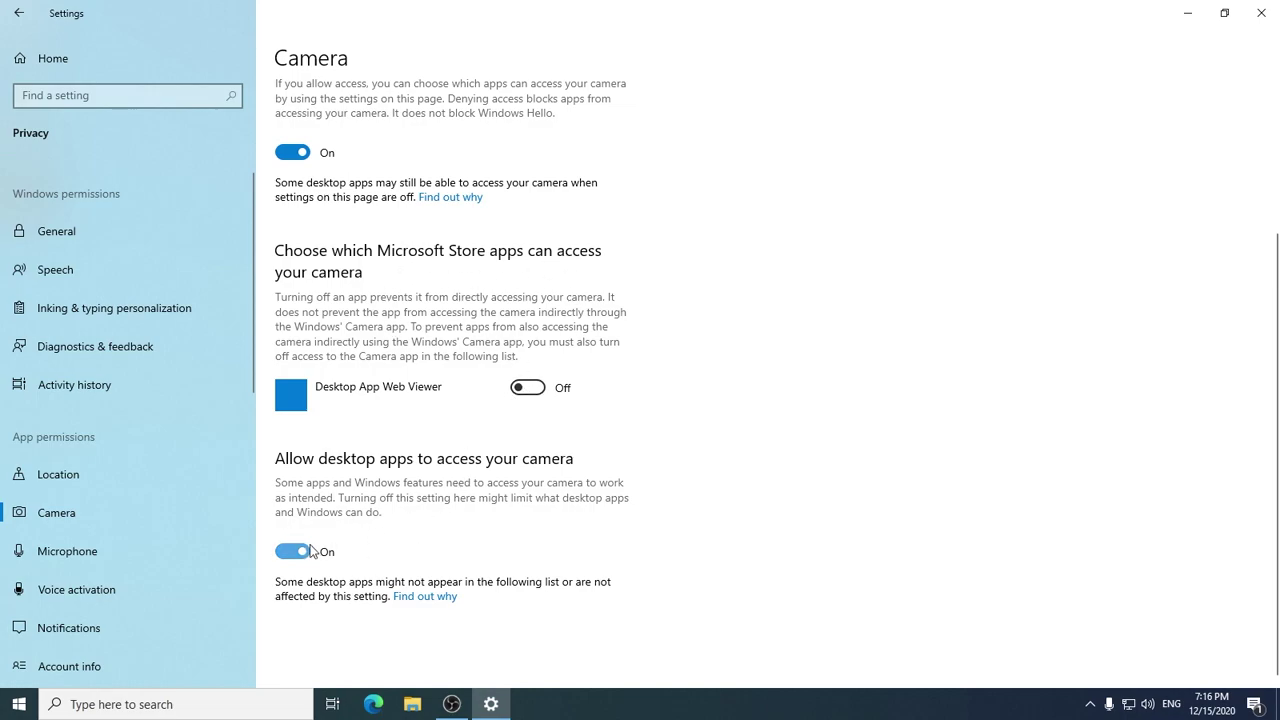
Review the Microphone permissions for this device, Microsoft Store apps and desktop apps.
{"action": "scroll", "coordinate": [240, 514], "scroll_direction": "down", "scroll_amount": 2}
{"action": "left_click", "coordinate": [85, 471]}
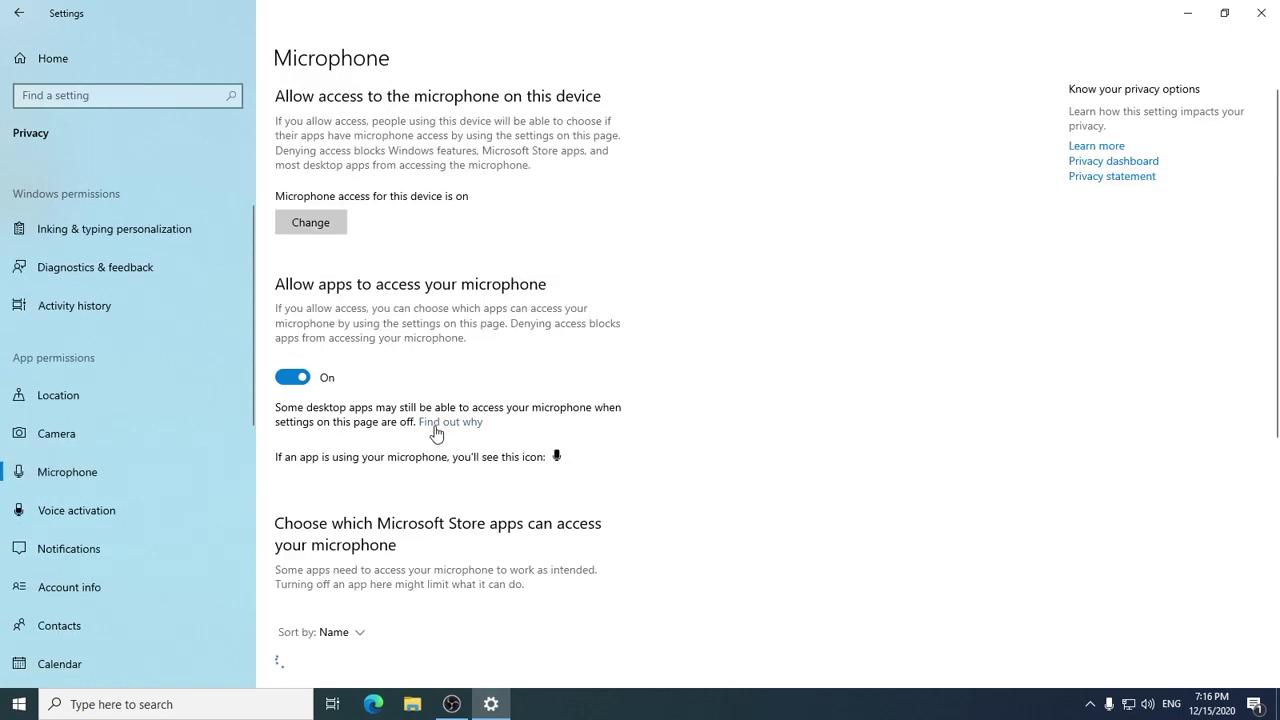
{"action": "scroll", "coordinate": [530, 425], "scroll_direction": "down", "scroll_amount": 6}
{"action": "scroll", "coordinate": [513, 428], "scroll_direction": "up", "scroll_amount": 1}
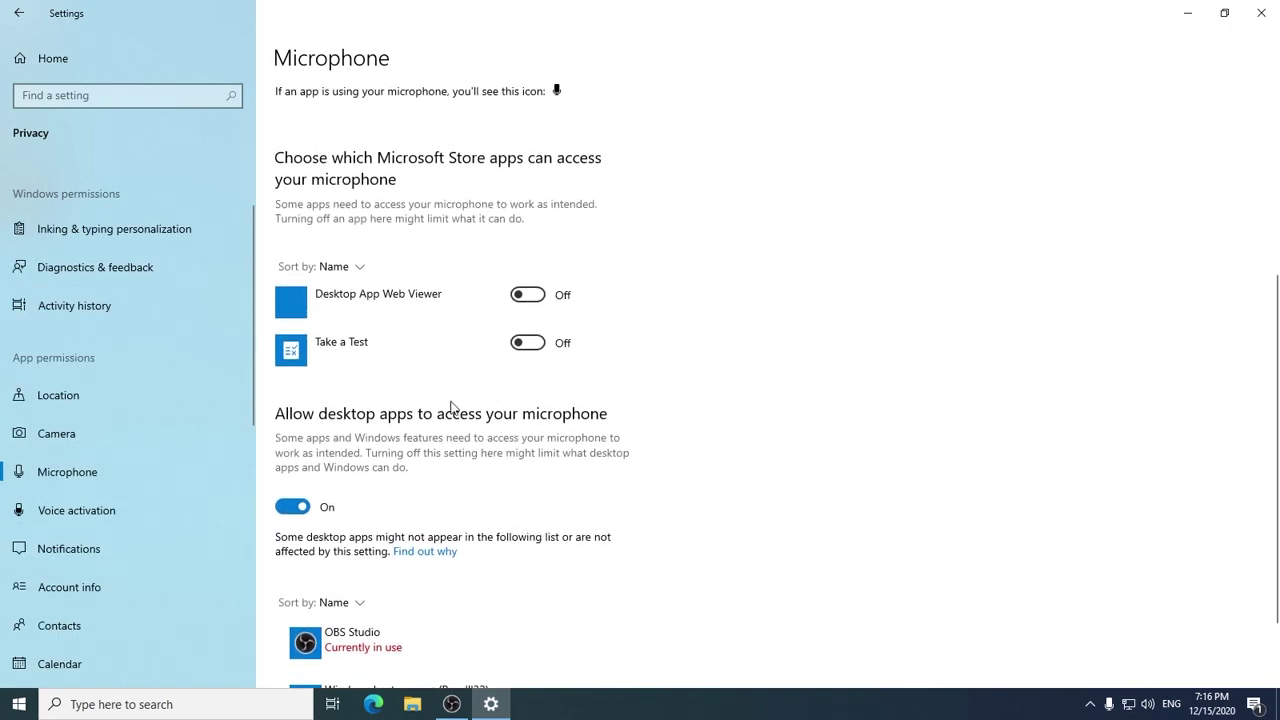
{"action": "scroll", "coordinate": [523, 320], "scroll_direction": "down", "scroll_amount": 1}
{"action": "scroll", "coordinate": [435, 420], "scroll_direction": "up", "scroll_amount": 4}
{"action": "scroll", "coordinate": [435, 420], "scroll_direction": "up", "scroll_amount": 2}
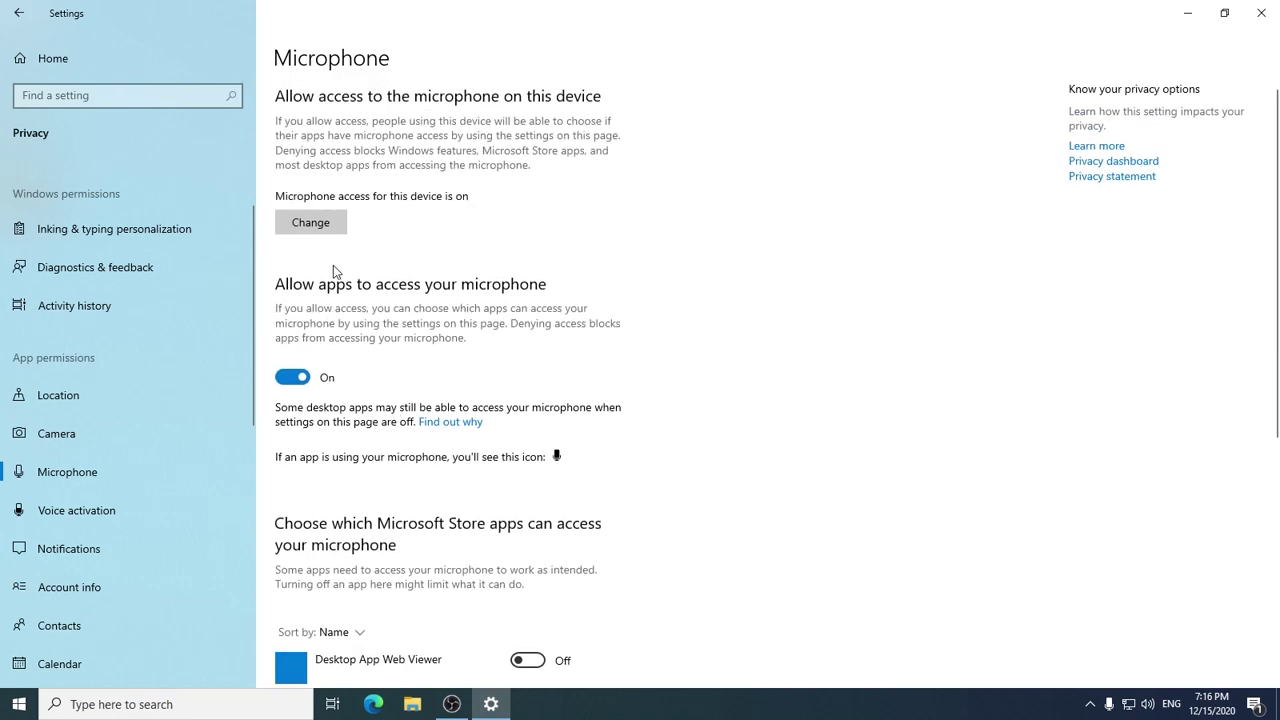
{"action": "scroll", "coordinate": [450, 390], "scroll_direction": "down", "scroll_amount": 3}
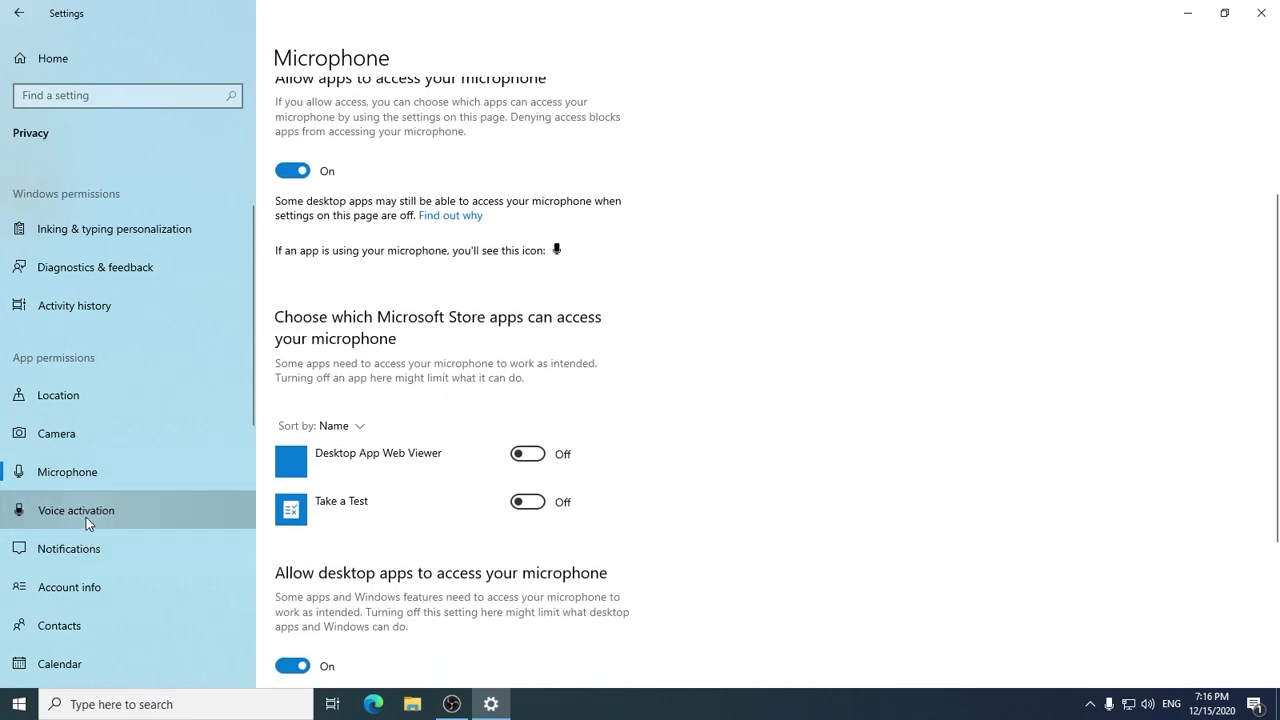
Turn off voice activation for apps, voice activation while the device is locked and the last-used app for headset button presses.
{"action": "left_click", "coordinate": [86, 515]}
{"action": "scroll", "coordinate": [605, 472], "scroll_direction": "down", "scroll_amount": 5}
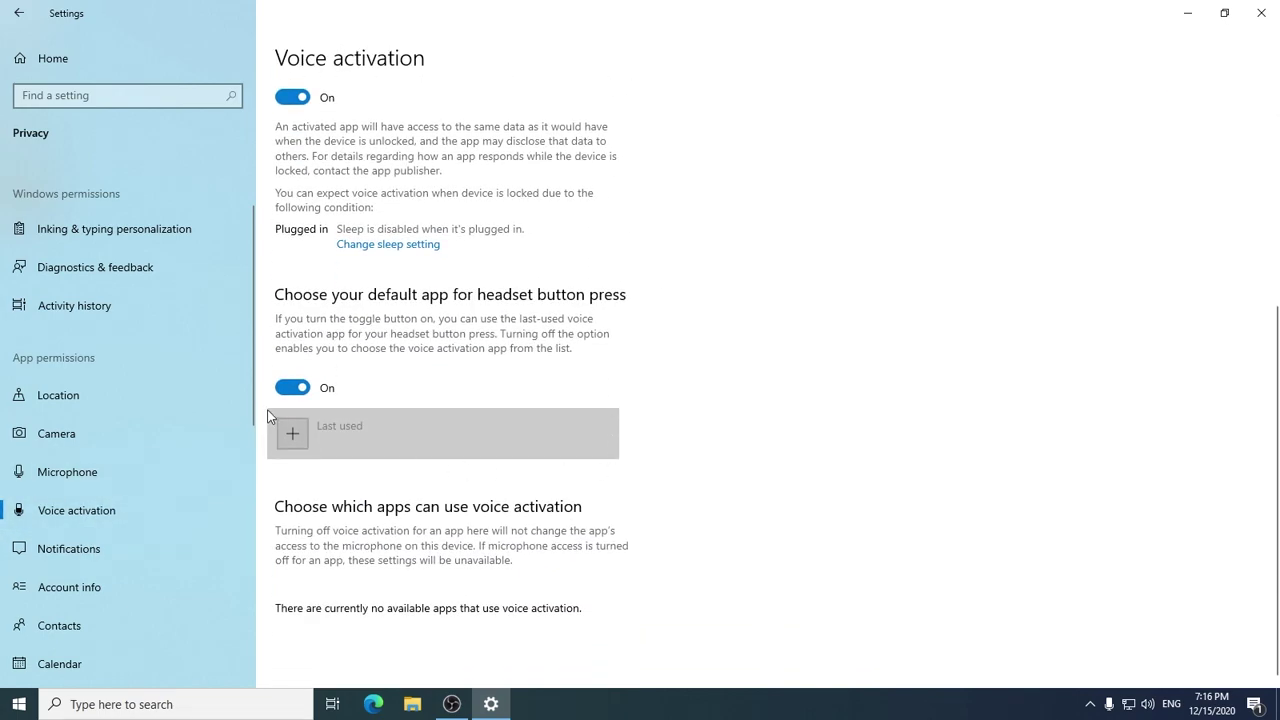
{"action": "left_click", "coordinate": [292, 388]}
{"action": "scroll", "coordinate": [300, 449], "scroll_direction": "up", "scroll_amount": 5}
{"action": "left_click", "coordinate": [292, 502]}
{"action": "left_click", "coordinate": [290, 326]}
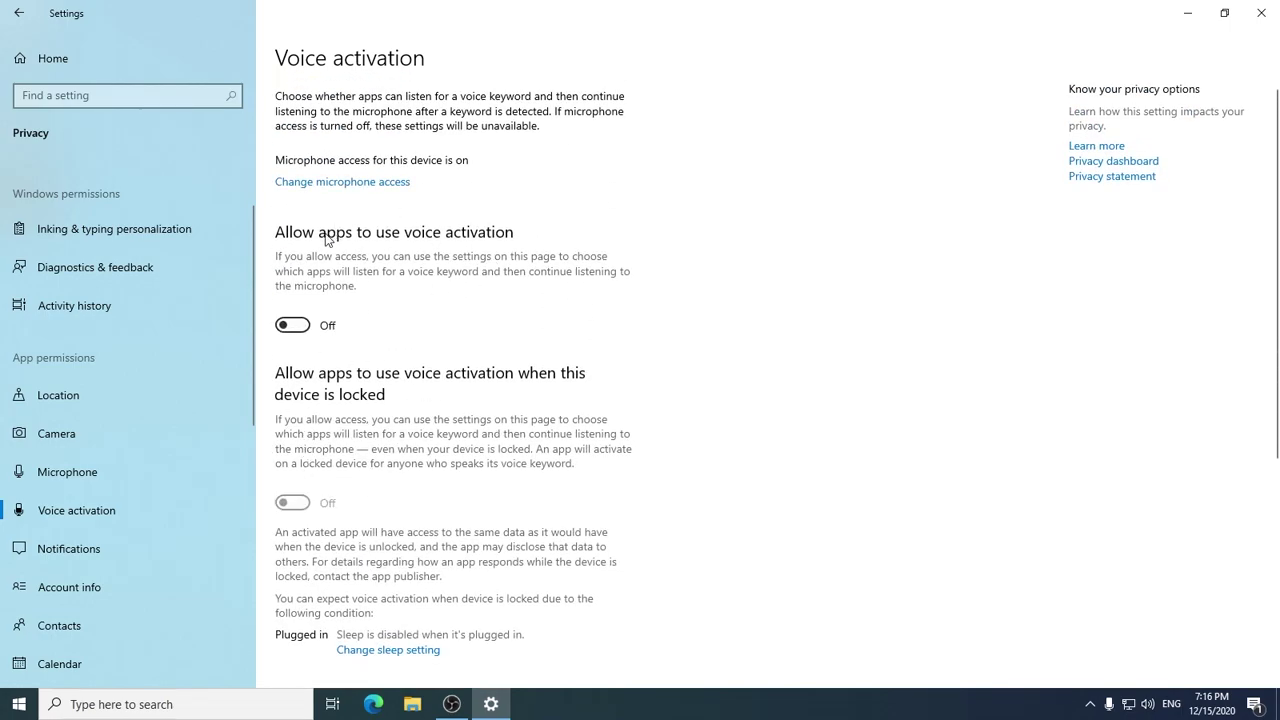
Turn off app access to notifications and user notification access for this device.
{"action": "left_click", "coordinate": [69, 549]}
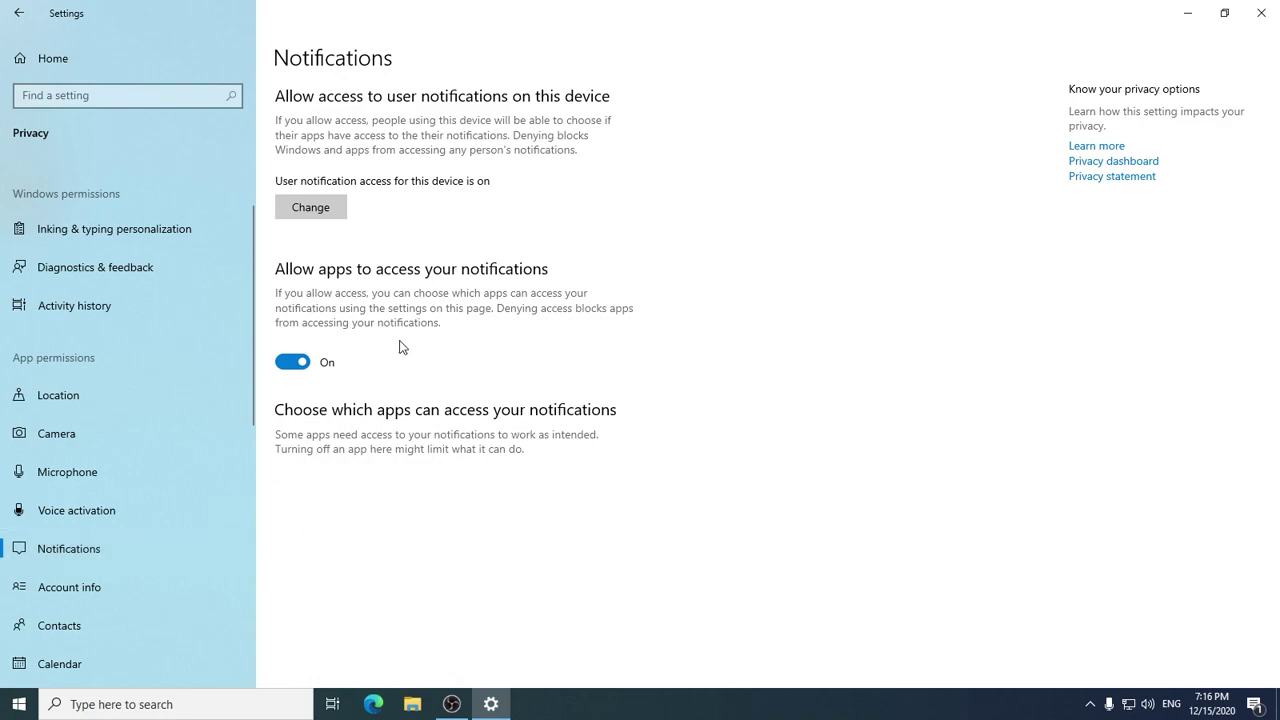
{"action": "left_click", "coordinate": [298, 369]}
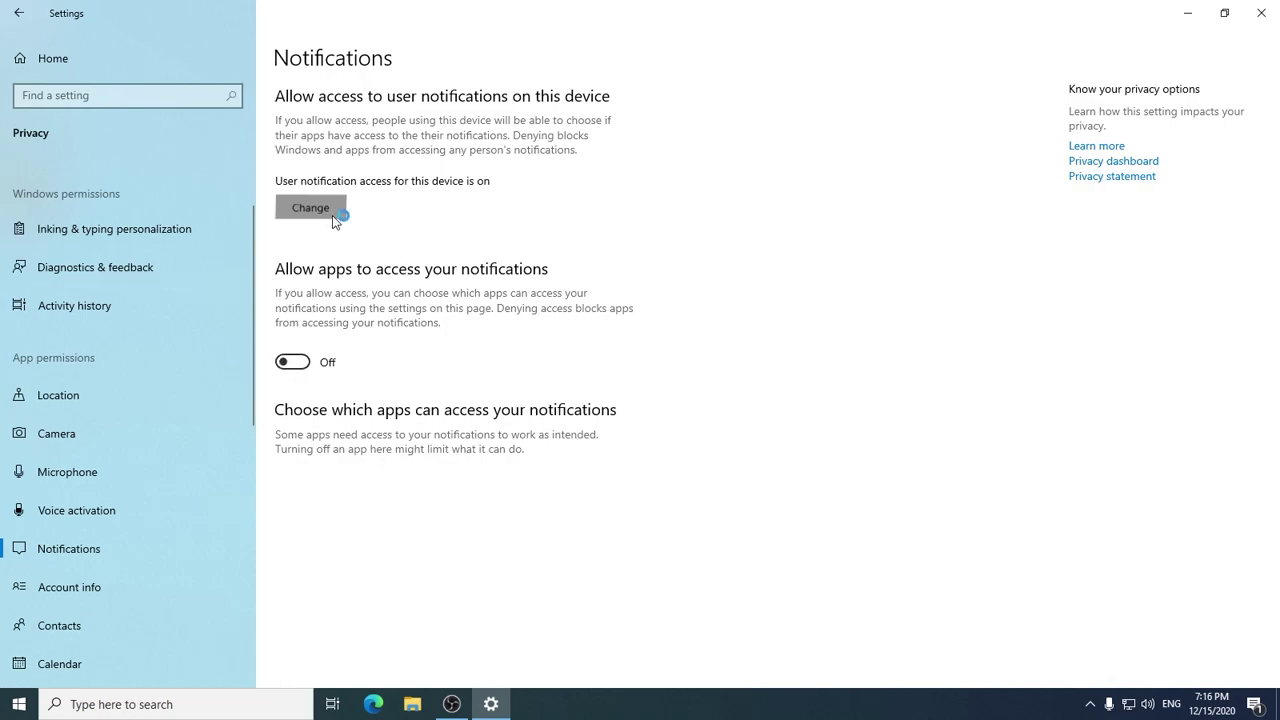
{"action": "left_click", "coordinate": [333, 219]}
{"action": "left_click", "coordinate": [250, 163]}
{"action": "left_click", "coordinate": [489, 347]}
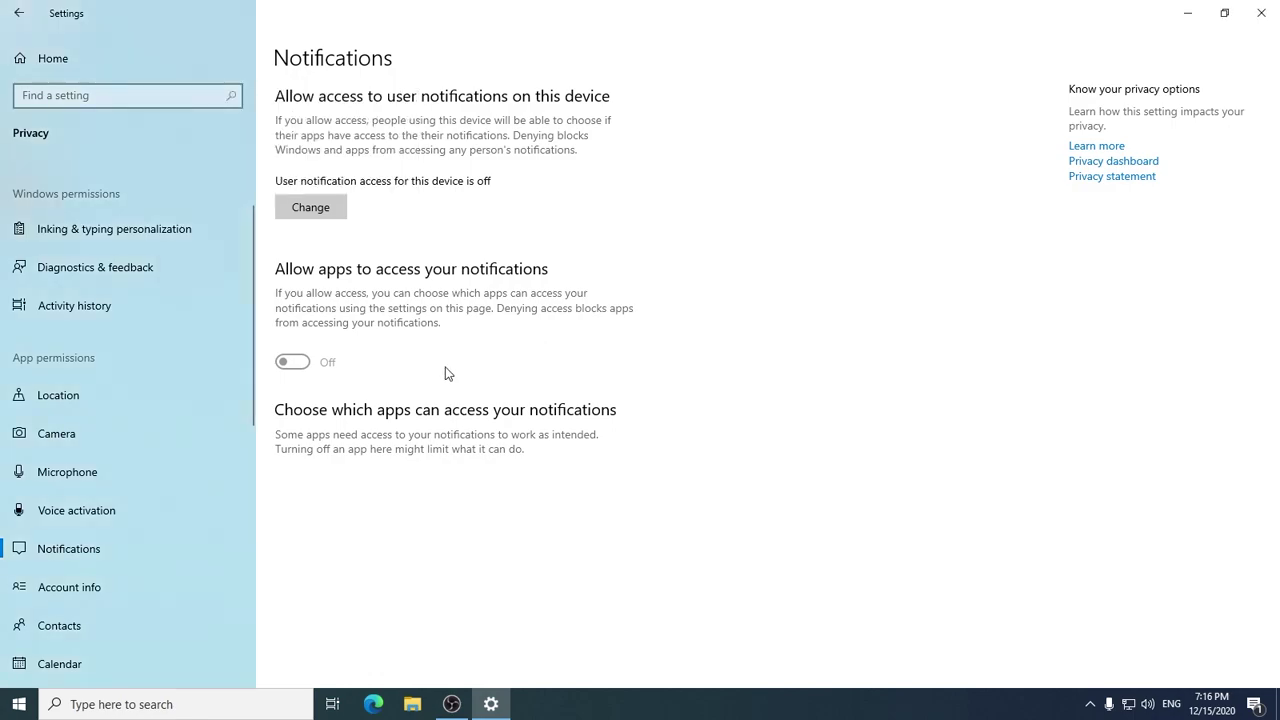
Turn off app access to account info and account info access for this device.
{"action": "scroll", "coordinate": [90, 517], "scroll_direction": "down", "scroll_amount": 3}
{"action": "left_click", "coordinate": [120, 428]}
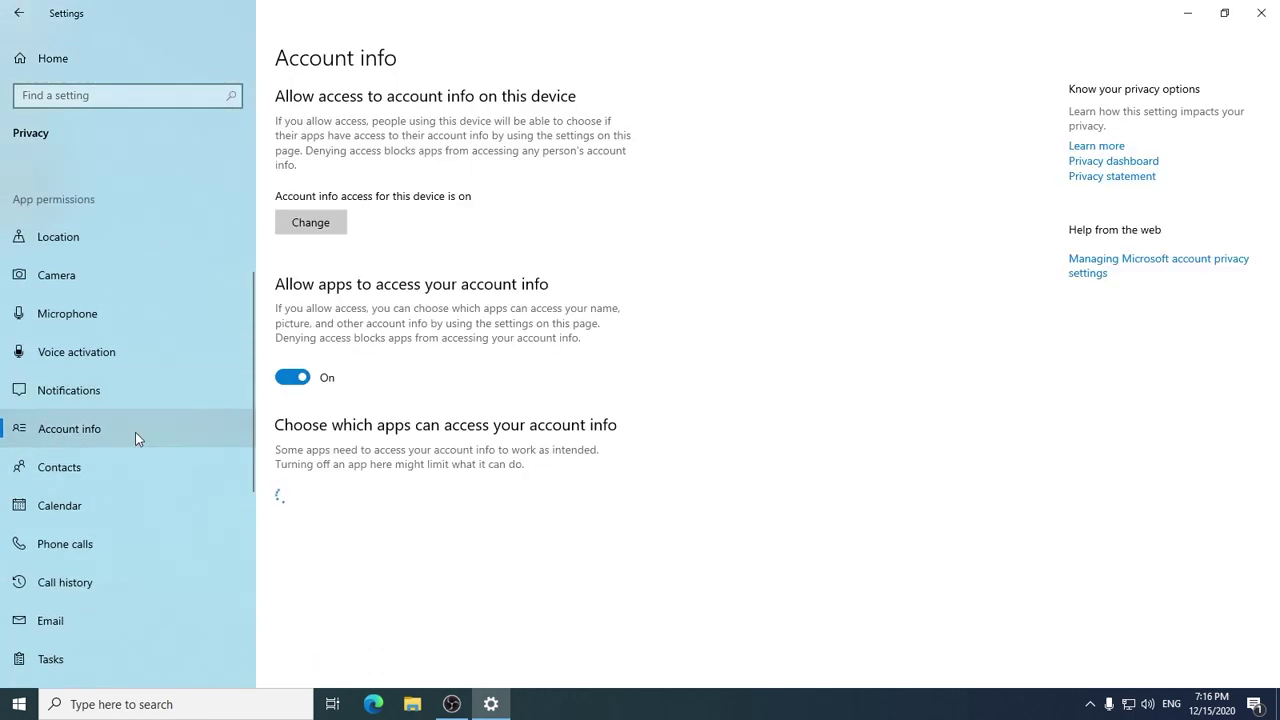
{"action": "left_click", "coordinate": [300, 225]}
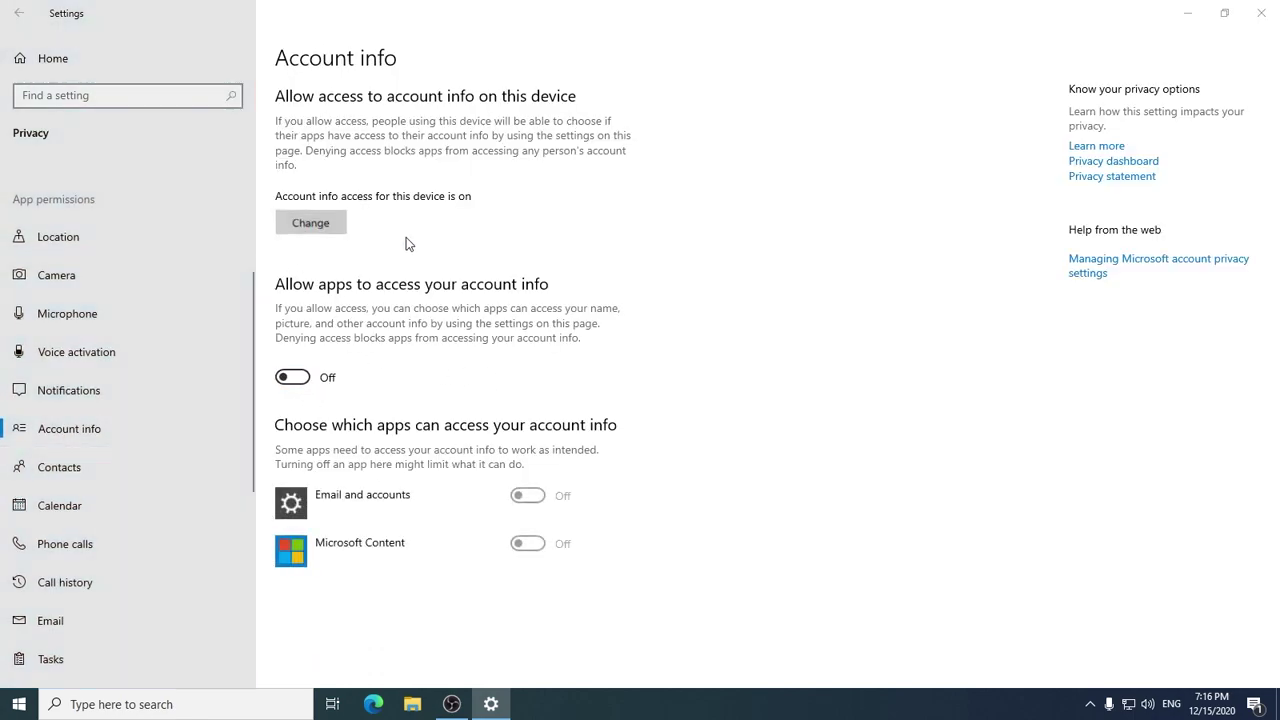
{"action": "left_click", "coordinate": [240, 172]}
{"action": "left_click", "coordinate": [585, 377]}
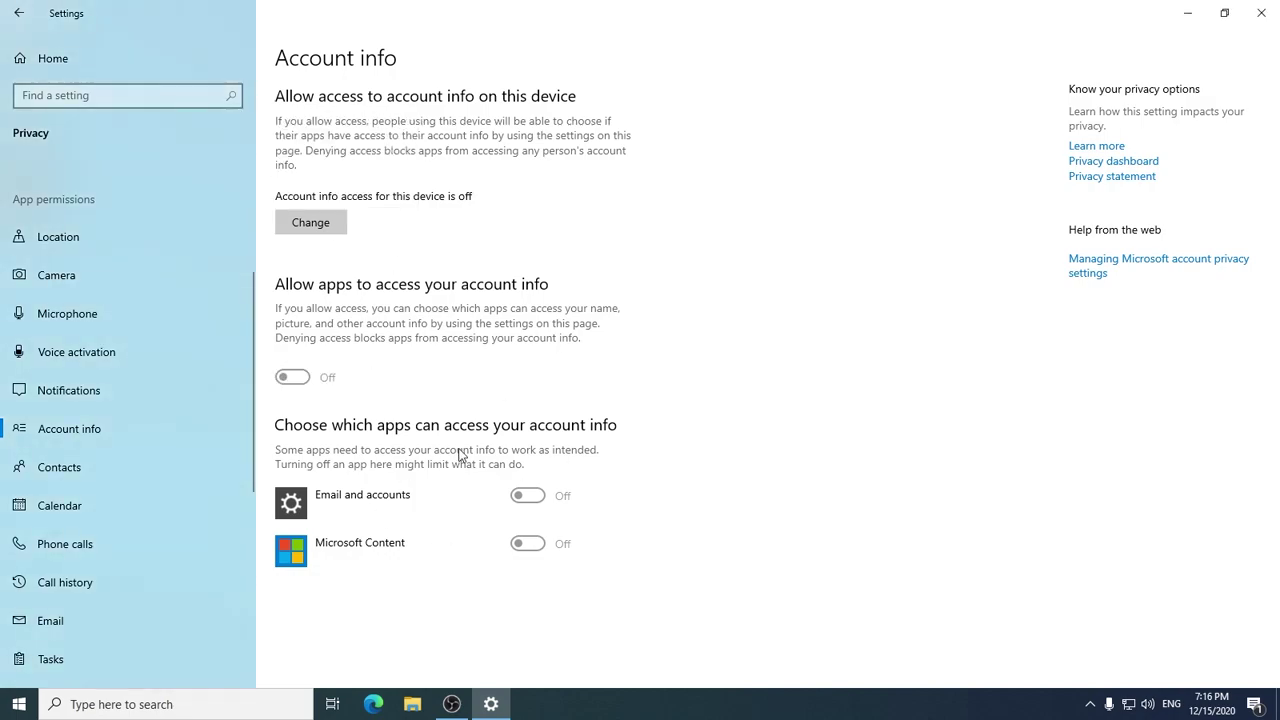
Turn off app access to contacts and contacts access for this device.
{"action": "scroll", "coordinate": [77, 480], "scroll_direction": "down", "scroll_amount": 1}
{"action": "left_click", "coordinate": [61, 391]}
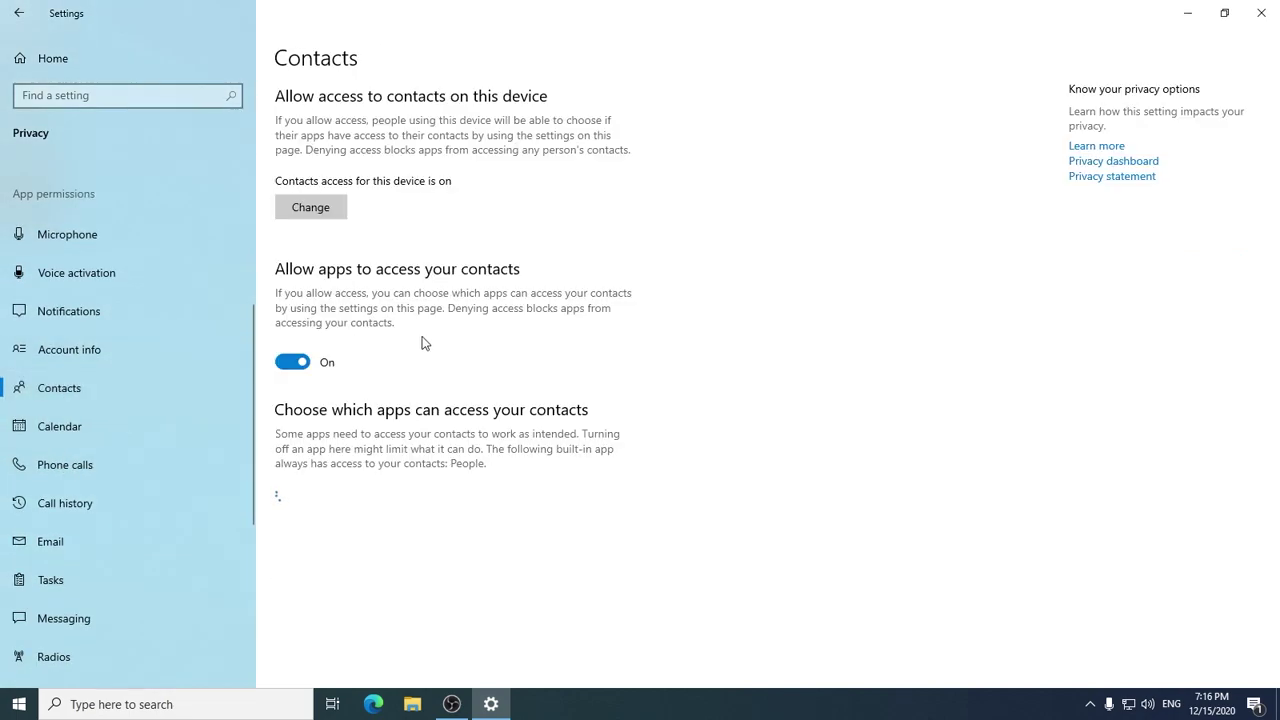
{"action": "left_click", "coordinate": [293, 364]}
{"action": "left_click", "coordinate": [326, 208]}
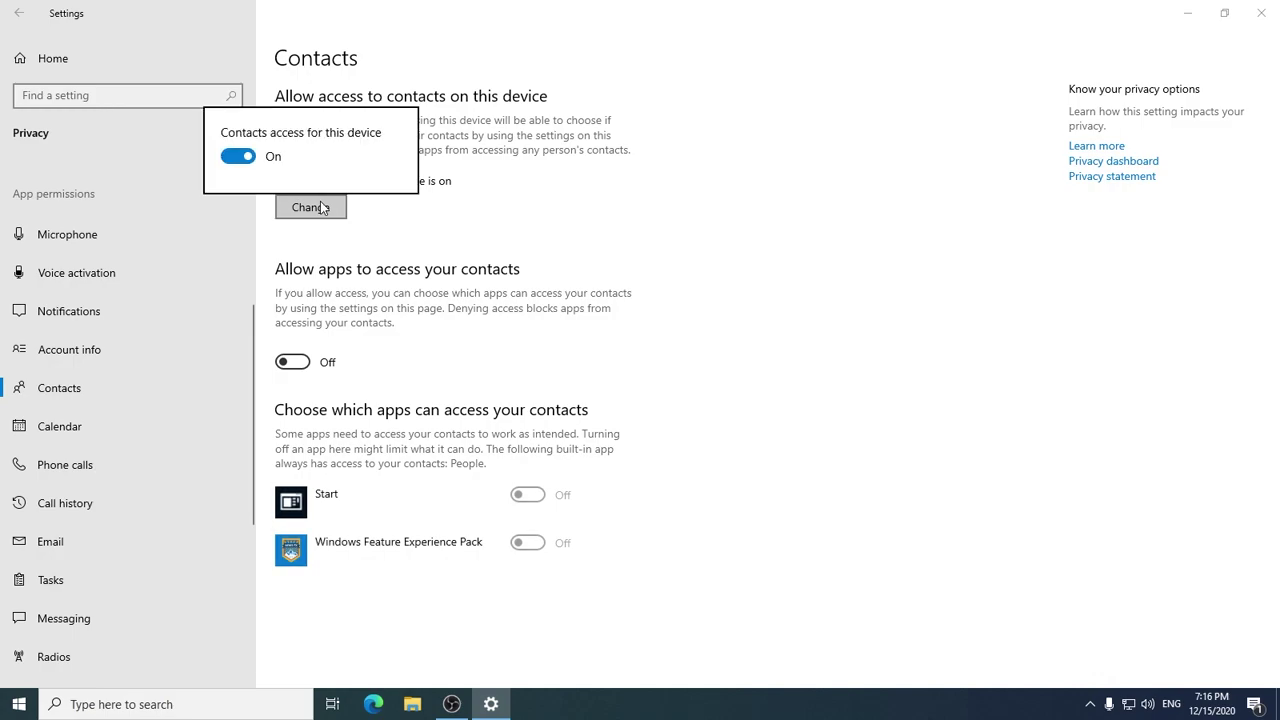
{"action": "left_click", "coordinate": [238, 158]}
{"action": "left_click", "coordinate": [632, 283]}
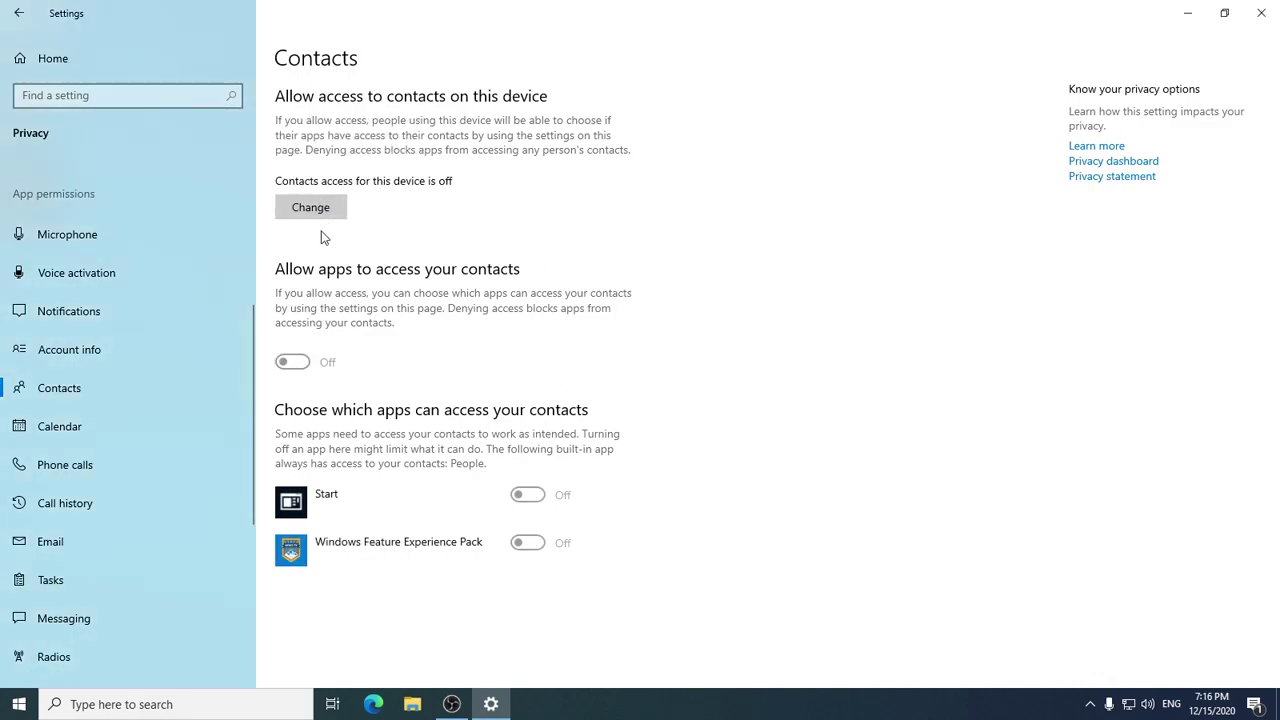
Turn off calendar access for this device in the Calendar app permissions.
{"action": "scroll", "coordinate": [137, 468], "scroll_direction": "down", "scroll_amount": 2}
{"action": "left_click", "coordinate": [80, 347]}
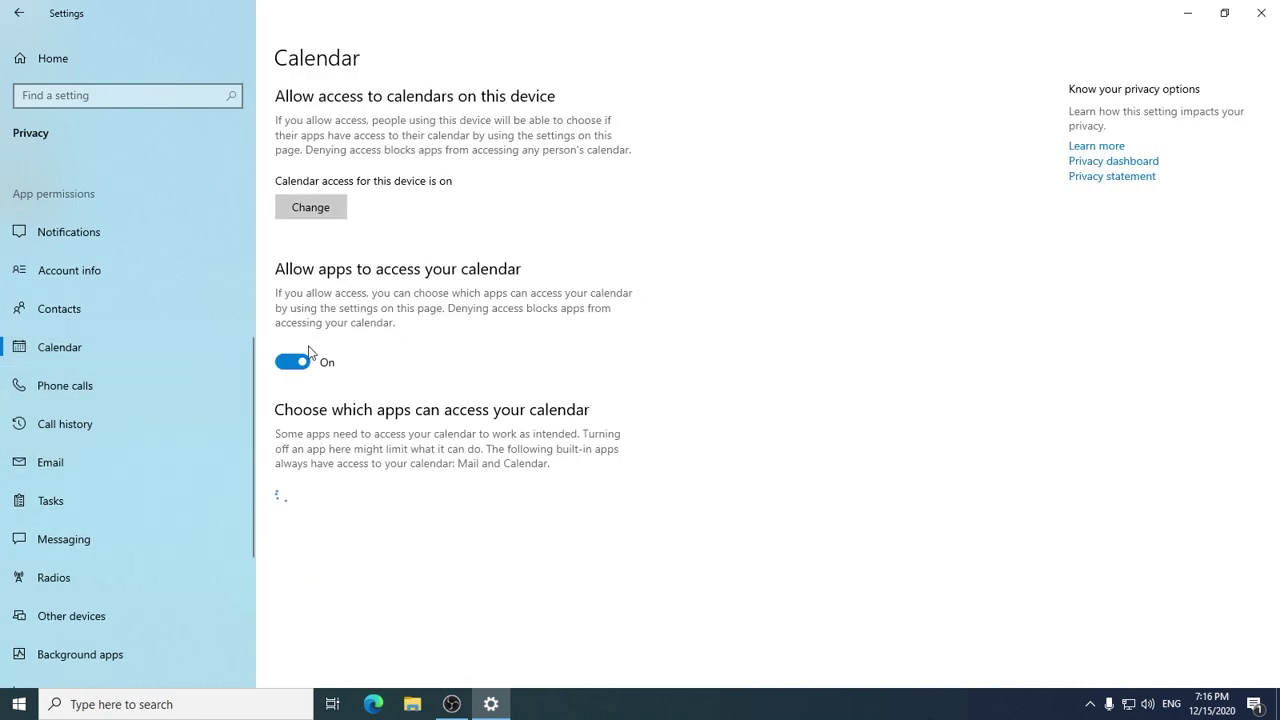
{"action": "left_click", "coordinate": [312, 210]}
{"action": "left_click", "coordinate": [240, 157]}
{"action": "left_click", "coordinate": [540, 316]}
Turn off permission for apps to make phone calls and phone call access for this device.
{"action": "left_click", "coordinate": [90, 390]}
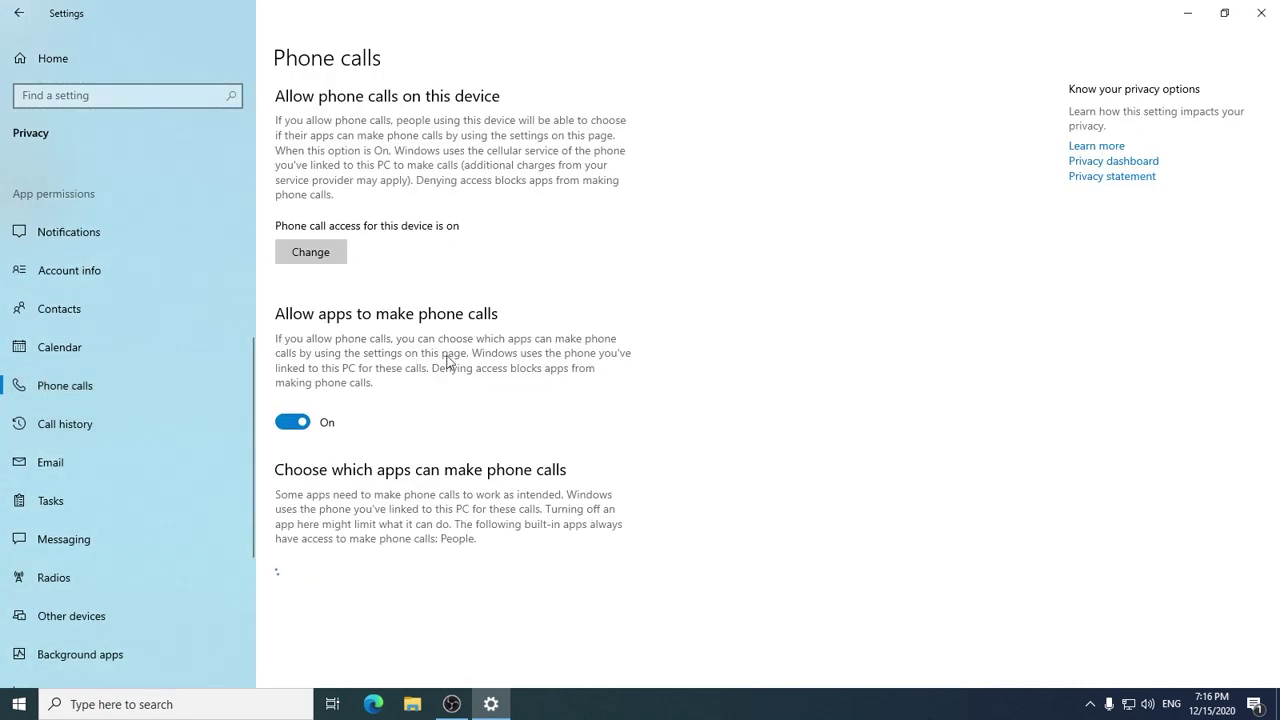
{"action": "left_click", "coordinate": [290, 424]}
{"action": "left_click", "coordinate": [312, 251]}
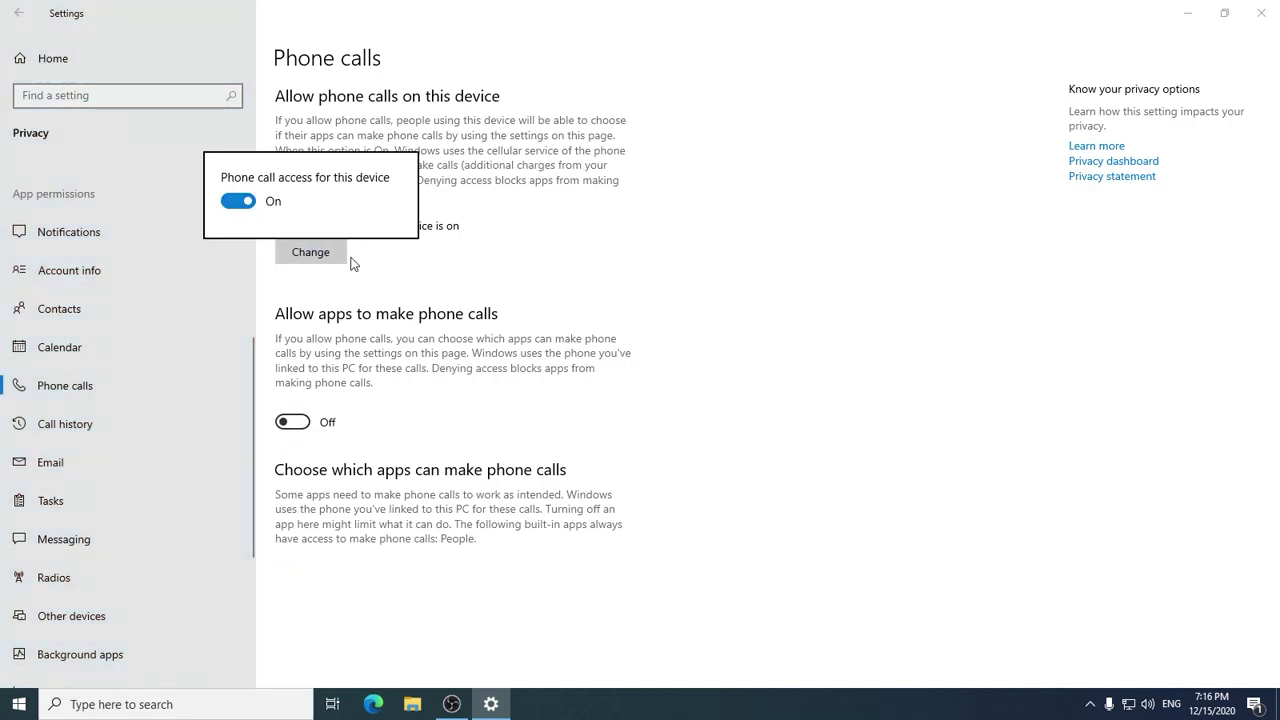
{"action": "left_click", "coordinate": [240, 206]}
{"action": "left_click", "coordinate": [485, 412]}
{"action": "scroll", "coordinate": [74, 366], "scroll_direction": "down", "scroll_amount": 3}
{"action": "scroll", "coordinate": [85, 385], "scroll_direction": "up", "scroll_amount": 3}
Turn off app access to call history and call history access for this device.
{"action": "left_click", "coordinate": [65, 423]}
{"action": "left_click", "coordinate": [292, 377]}
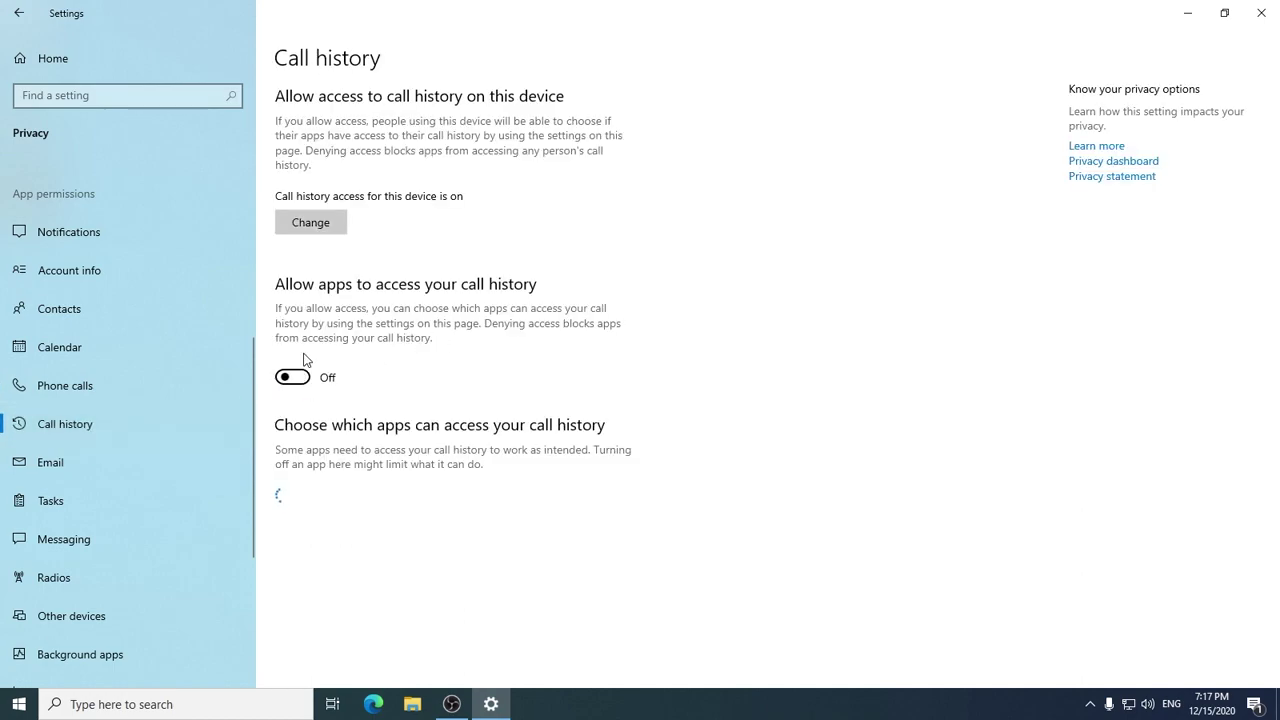
{"action": "left_click", "coordinate": [318, 228]}
{"action": "left_click", "coordinate": [240, 172]}
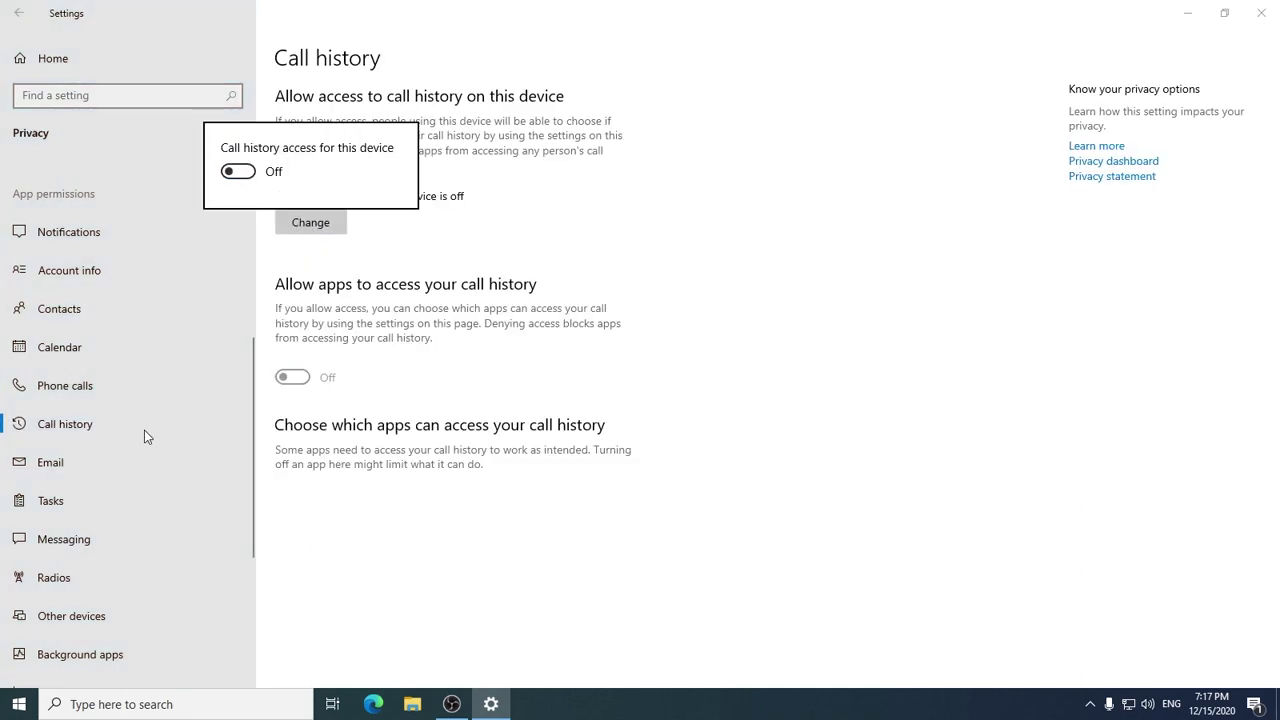
{"action": "left_click", "coordinate": [53, 467]}
Turn off app access to email and email access for this device.
{"action": "left_click", "coordinate": [53, 467]}
{"action": "left_click", "coordinate": [292, 362]}
{"action": "left_click", "coordinate": [310, 208]}
{"action": "left_click", "coordinate": [238, 158]}
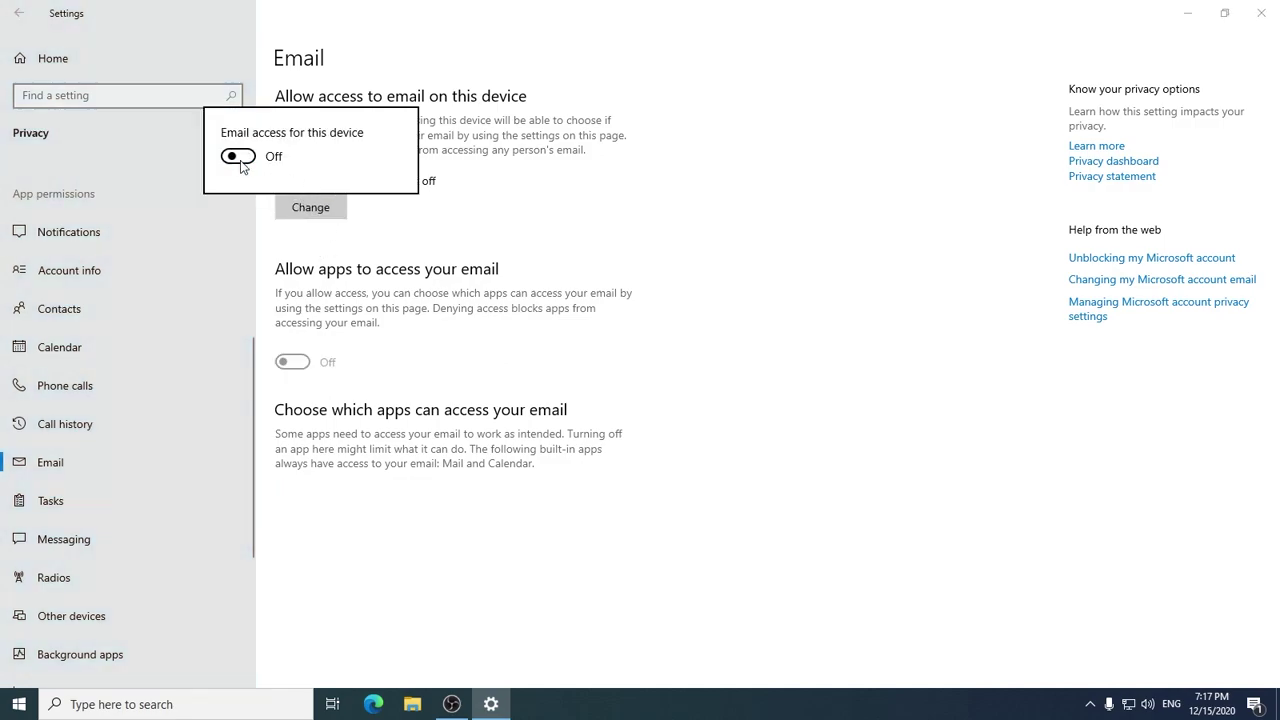
{"action": "left_click", "coordinate": [587, 357]}
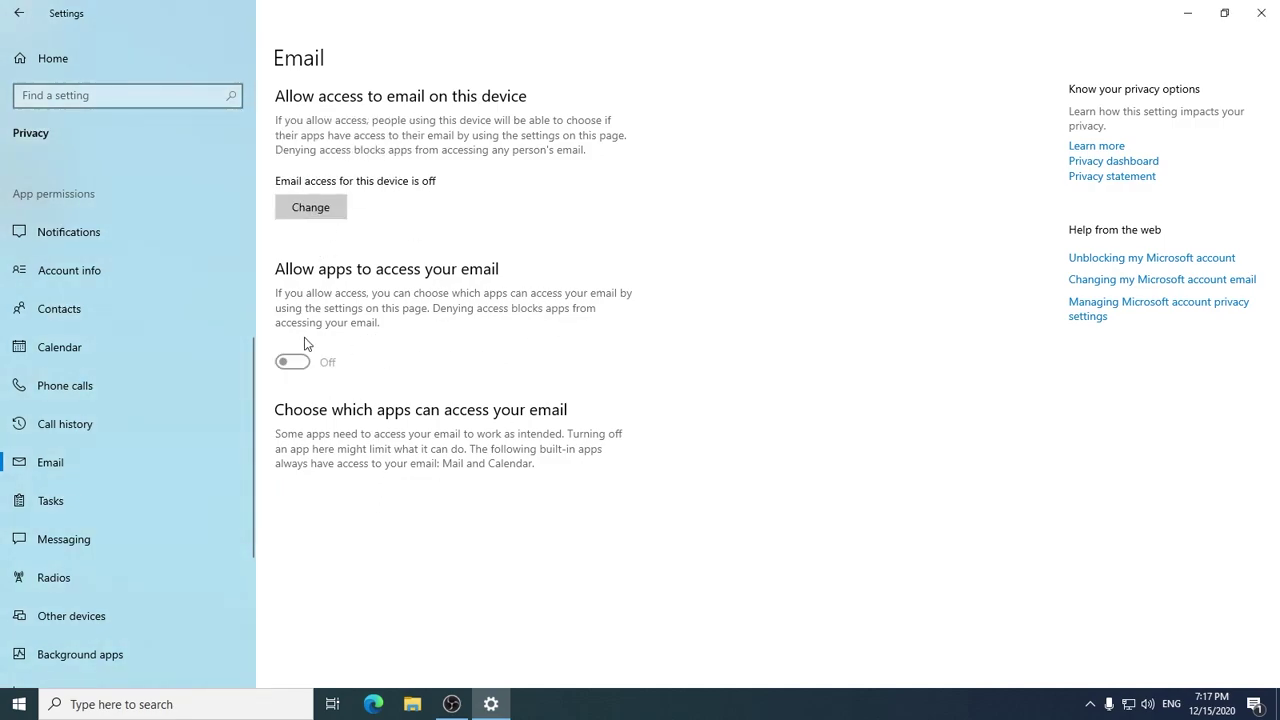
Turn off app access to tasks and tasks access for this device.
{"action": "left_click", "coordinate": [75, 496]}
{"action": "left_click", "coordinate": [288, 364]}
{"action": "left_click", "coordinate": [323, 207]}
{"action": "left_click", "coordinate": [238, 157]}
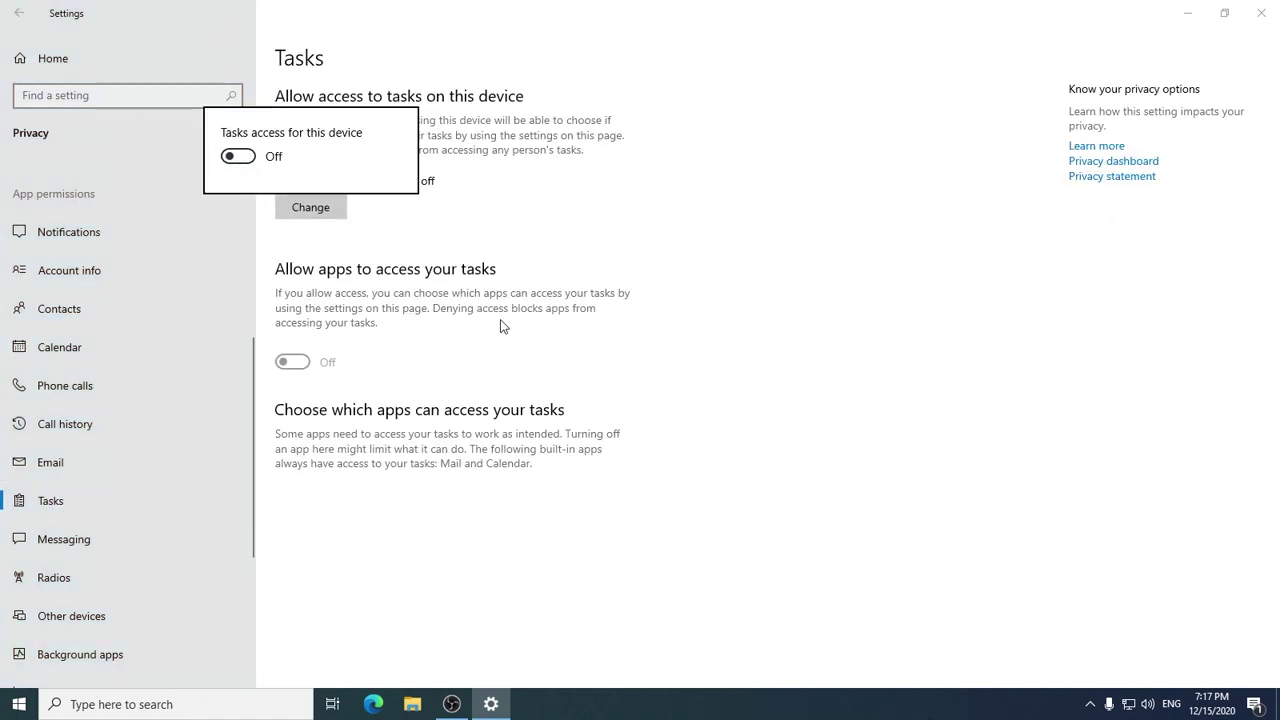
{"action": "left_click", "coordinate": [77, 536]}
Turn off permission for apps to read or send messages and messaging access for this device.
{"action": "left_click", "coordinate": [64, 539]}
{"action": "left_click", "coordinate": [292, 377]}
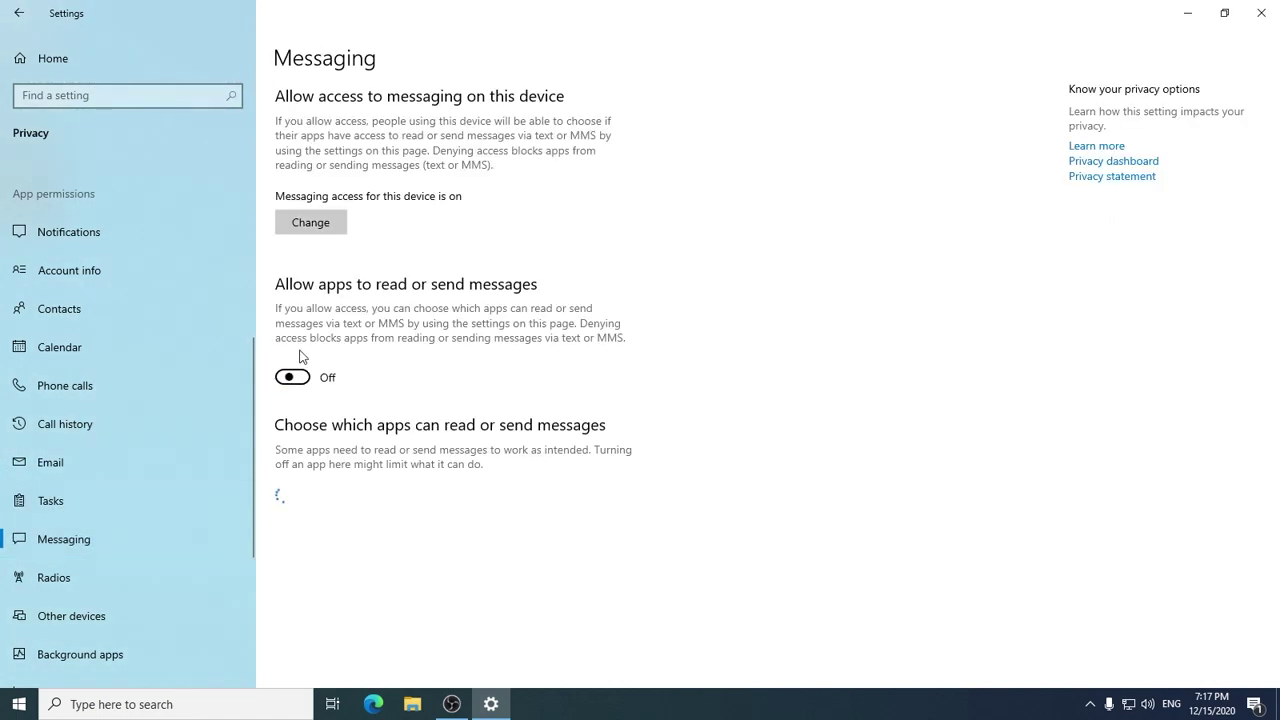
{"action": "left_click", "coordinate": [313, 225]}
{"action": "left_click", "coordinate": [236, 173]}
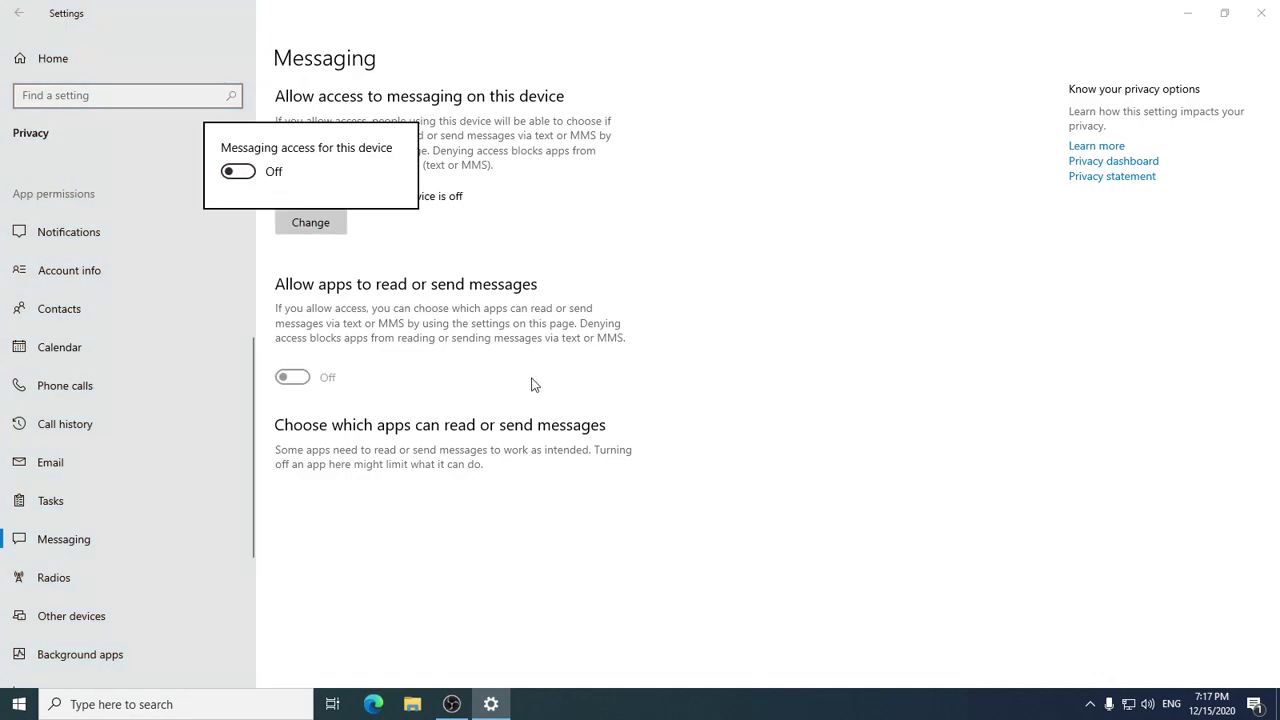
{"action": "left_click", "coordinate": [529, 381]}
Turn off app control of device radios and access to control radios on this device.
{"action": "scroll", "coordinate": [108, 505], "scroll_direction": "down", "scroll_amount": 1}
{"action": "scroll", "coordinate": [108, 505], "scroll_direction": "down", "scroll_amount": 2}
{"action": "left_click", "coordinate": [92, 350]}
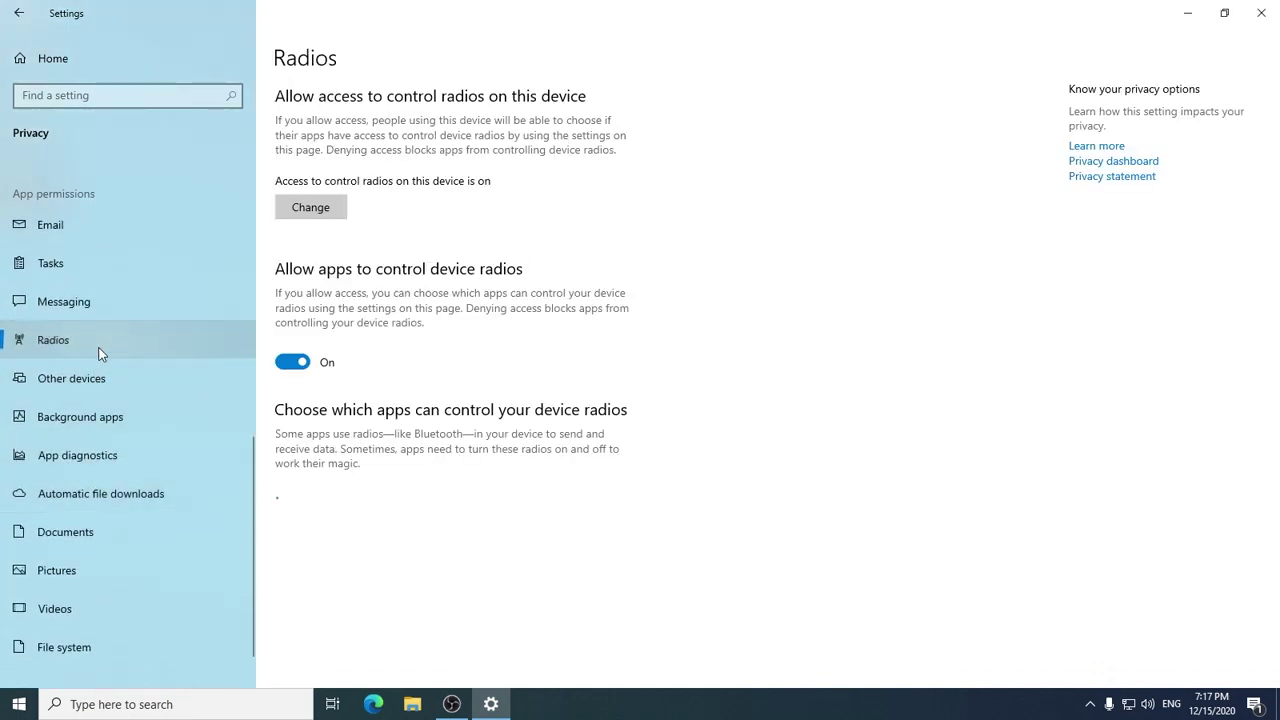
{"action": "left_click", "coordinate": [321, 352]}
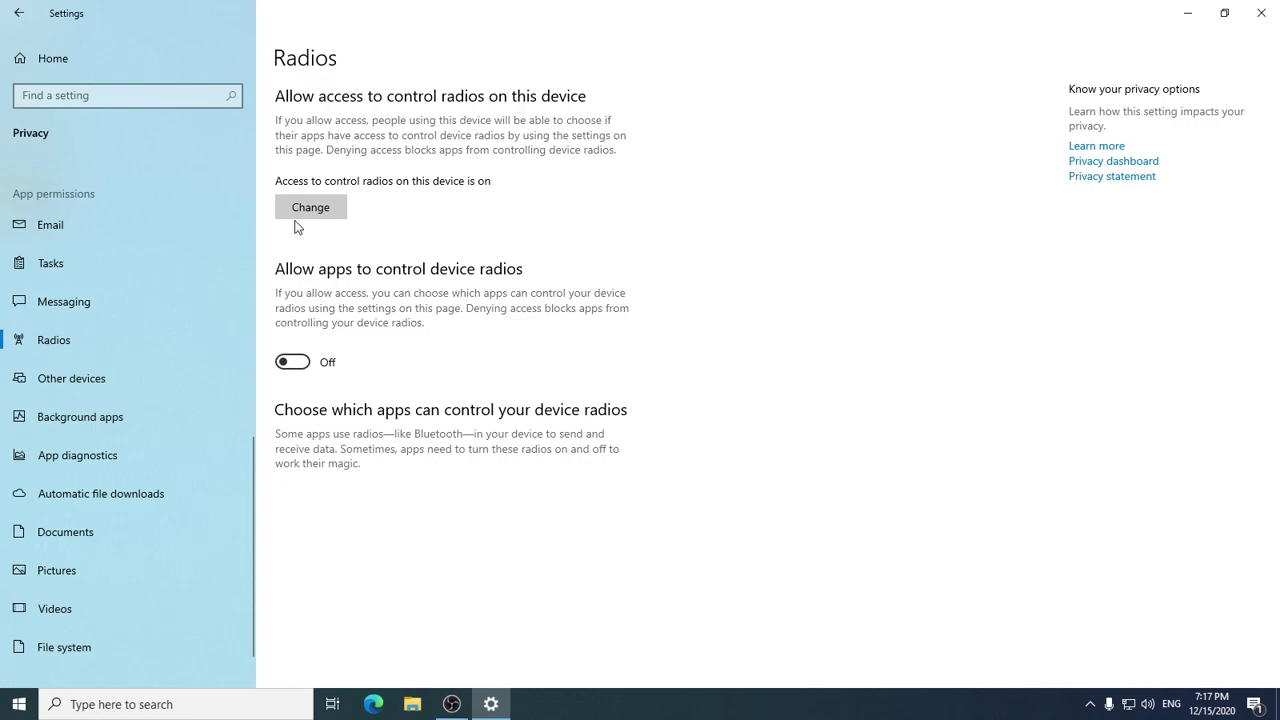
{"action": "left_click", "coordinate": [297, 225]}
{"action": "left_click", "coordinate": [240, 157]}
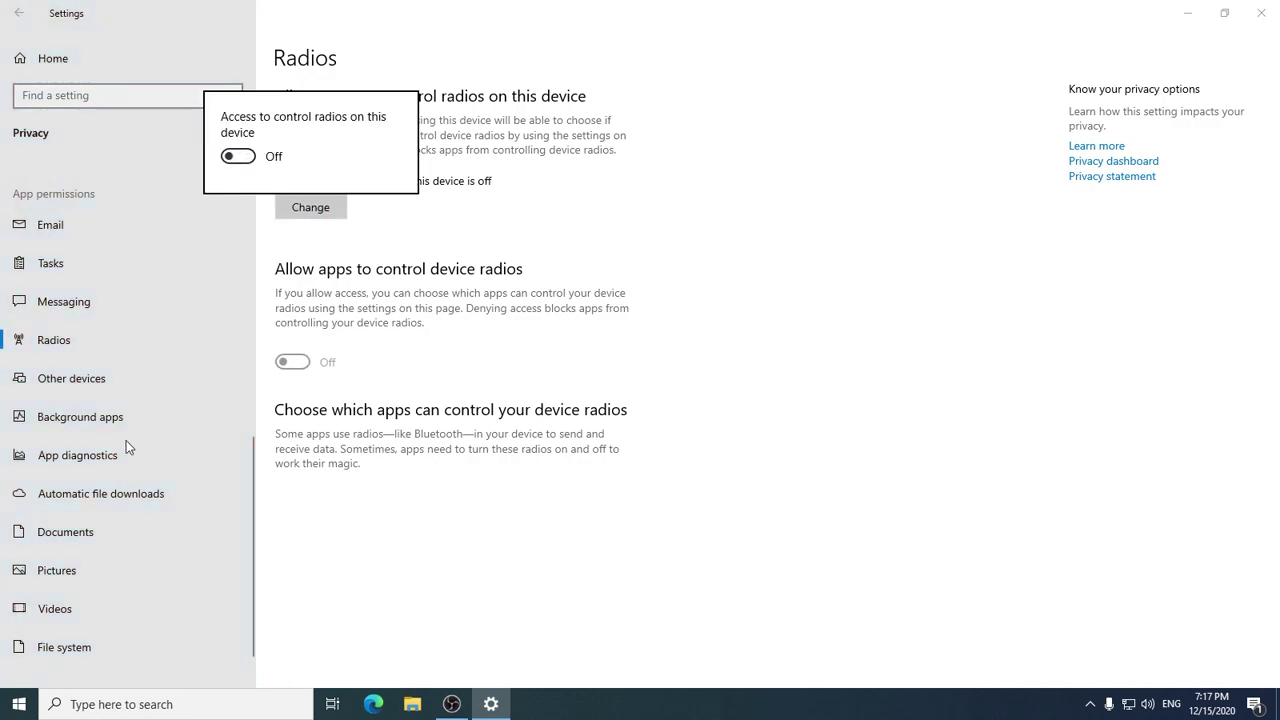
Turn off communication with unpaired devices in the Other devices permissions.
{"action": "left_click", "coordinate": [65, 380]}
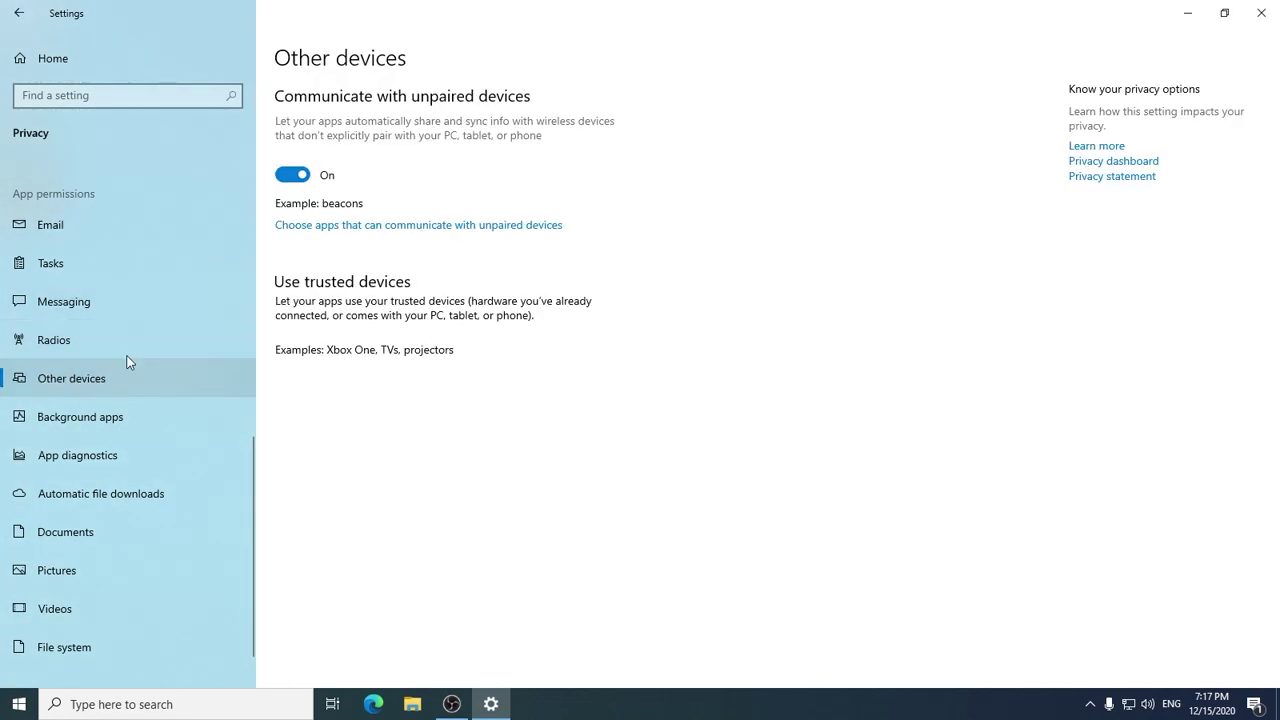
{"action": "left_click", "coordinate": [308, 178]}
{"action": "scroll", "coordinate": [106, 484], "scroll_direction": "down", "scroll_amount": 1}
{"action": "scroll", "coordinate": [104, 481], "scroll_direction": "down", "scroll_amount": 1}
Turn off background running for Windows Security, Spotify, Settings, Realtek Audio Console and Microsoft Solitaire Collection individually.
{"action": "left_click", "coordinate": [71, 369]}
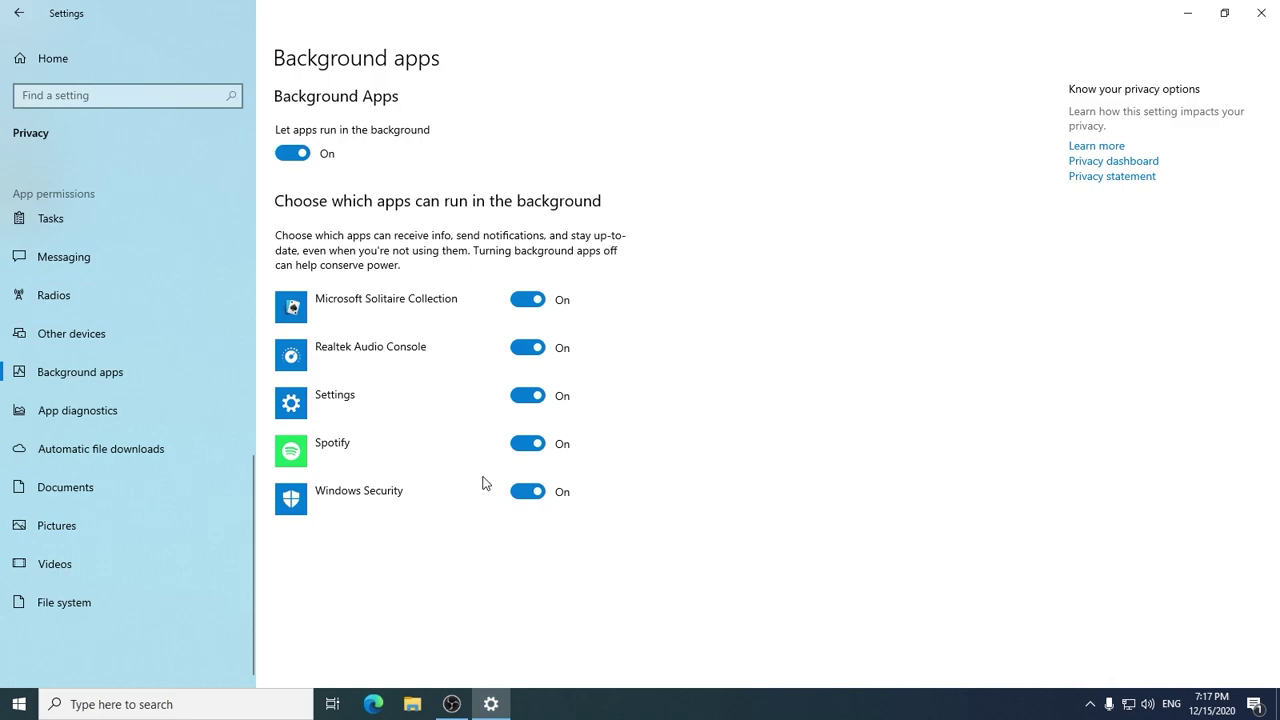
{"action": "left_click", "coordinate": [518, 493]}
{"action": "left_click", "coordinate": [527, 443]}
{"action": "left_click", "coordinate": [527, 395]}
{"action": "left_click", "coordinate": [527, 347]}
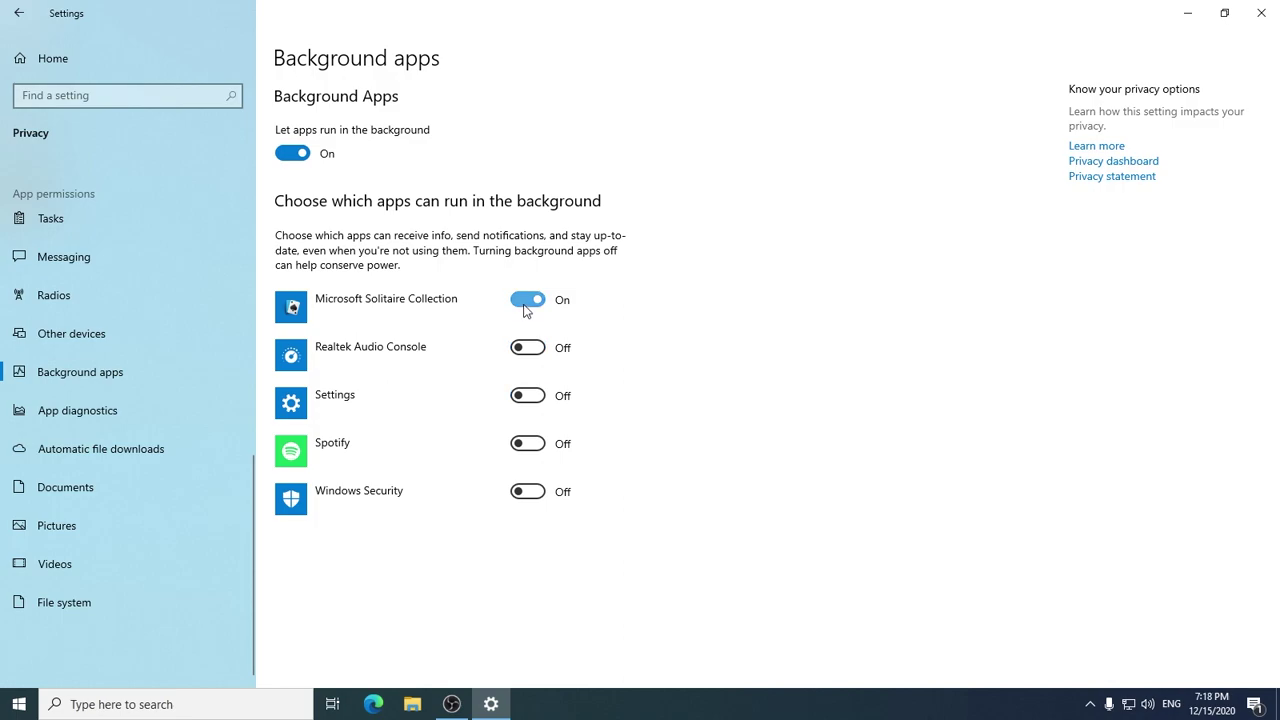
{"action": "left_click", "coordinate": [527, 300]}
Turn off the overall permission that lets apps run in the background.
{"action": "left_click", "coordinate": [1090, 704]}
{"action": "left_click", "coordinate": [1090, 704]}
{"action": "left_click", "coordinate": [374, 357]}
{"action": "left_click", "coordinate": [292, 153]}
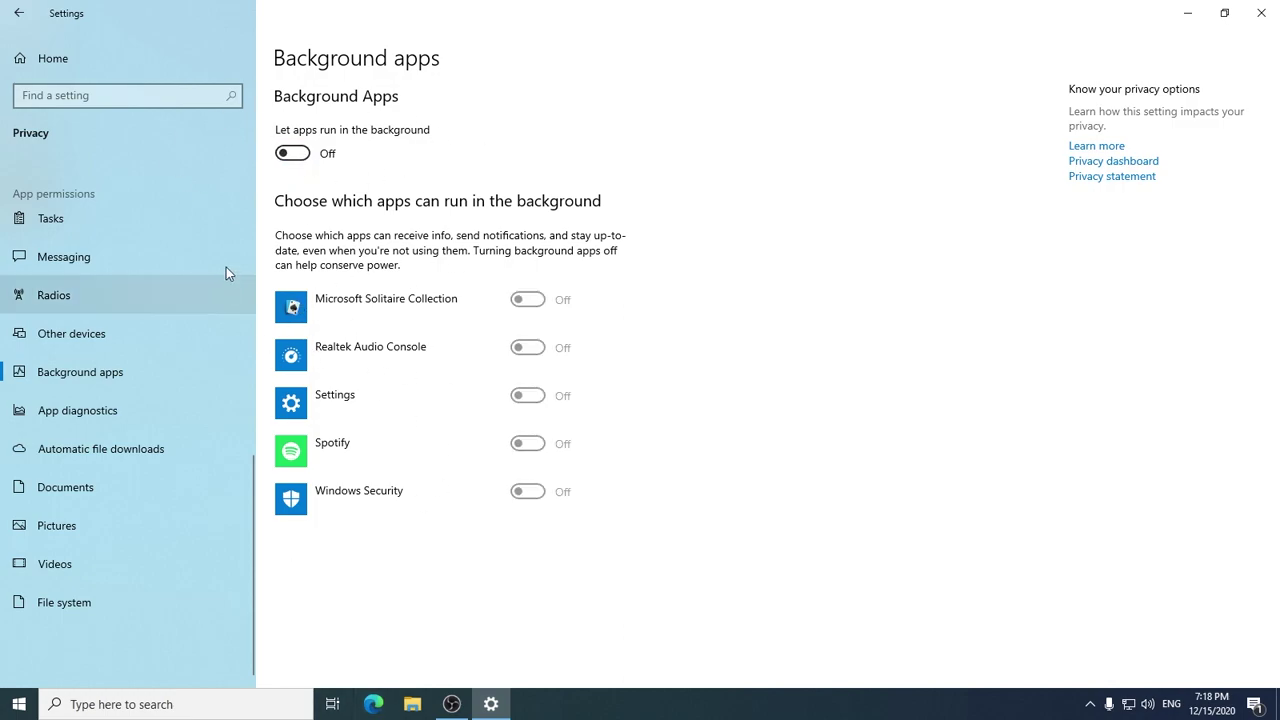
Turn off app access to diagnostic info about other apps and app diagnostic info access for this device.
{"action": "left_click", "coordinate": [71, 411]}
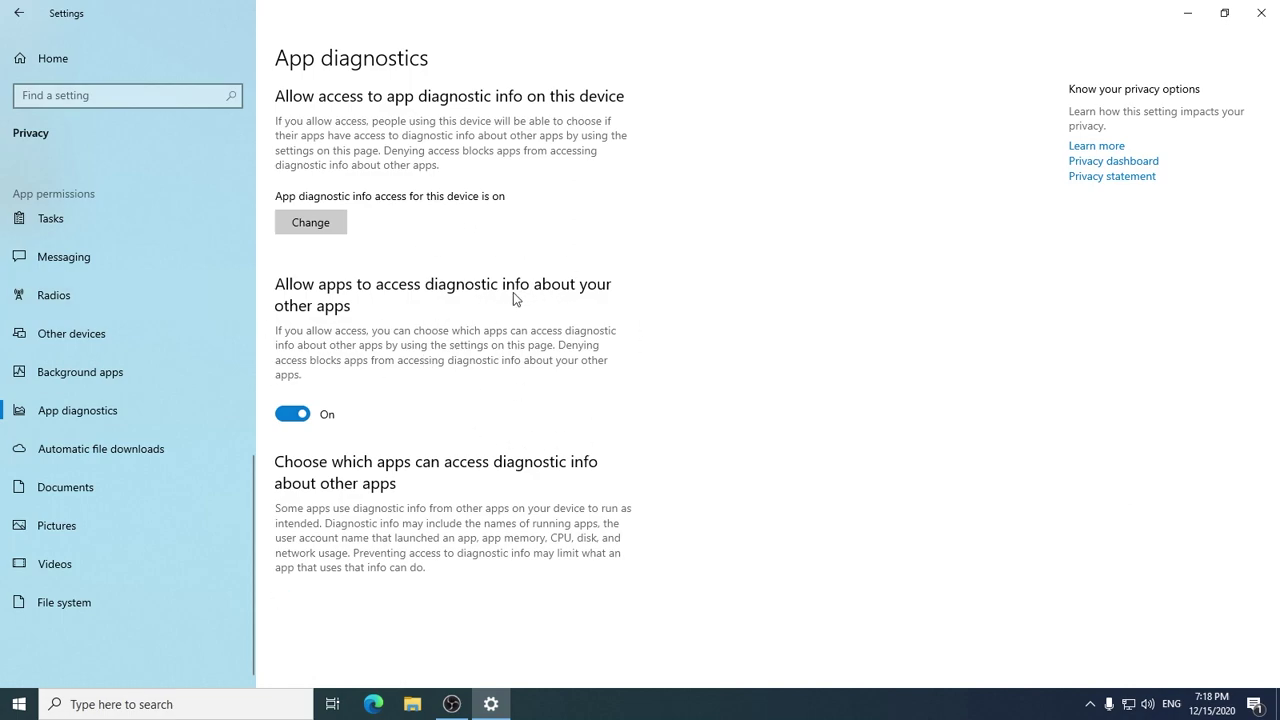
{"action": "left_click", "coordinate": [290, 416]}
{"action": "left_click", "coordinate": [336, 216]}
{"action": "left_click", "coordinate": [242, 176]}
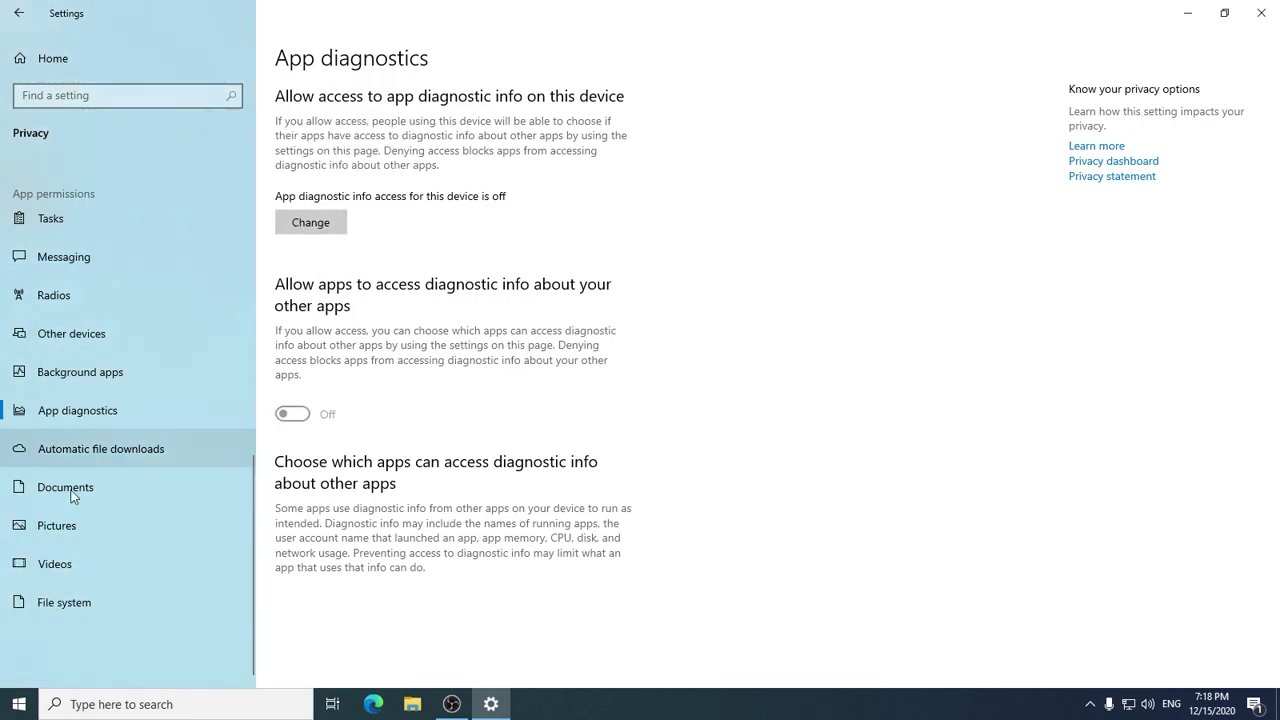
Check the Automatic file downloads permission and turn off app and device-wide access to the documents library.
{"action": "left_click", "coordinate": [40, 452]}
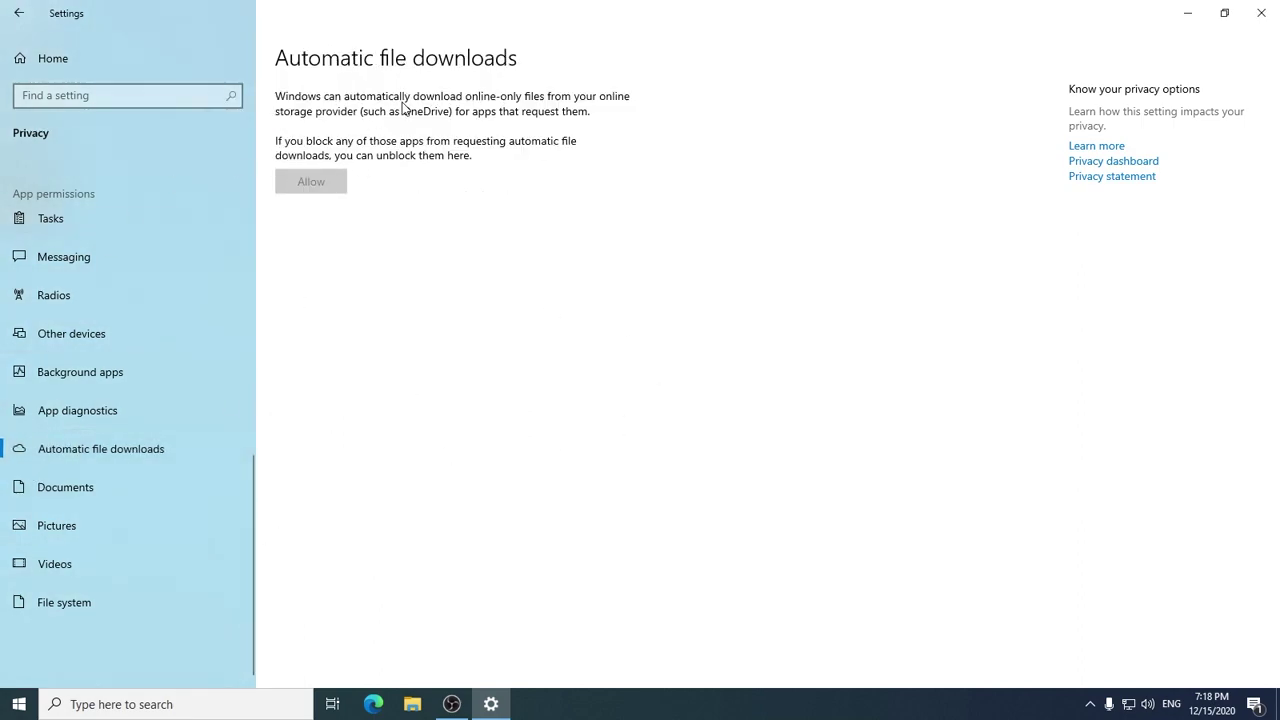
{"action": "left_click", "coordinate": [106, 489]}
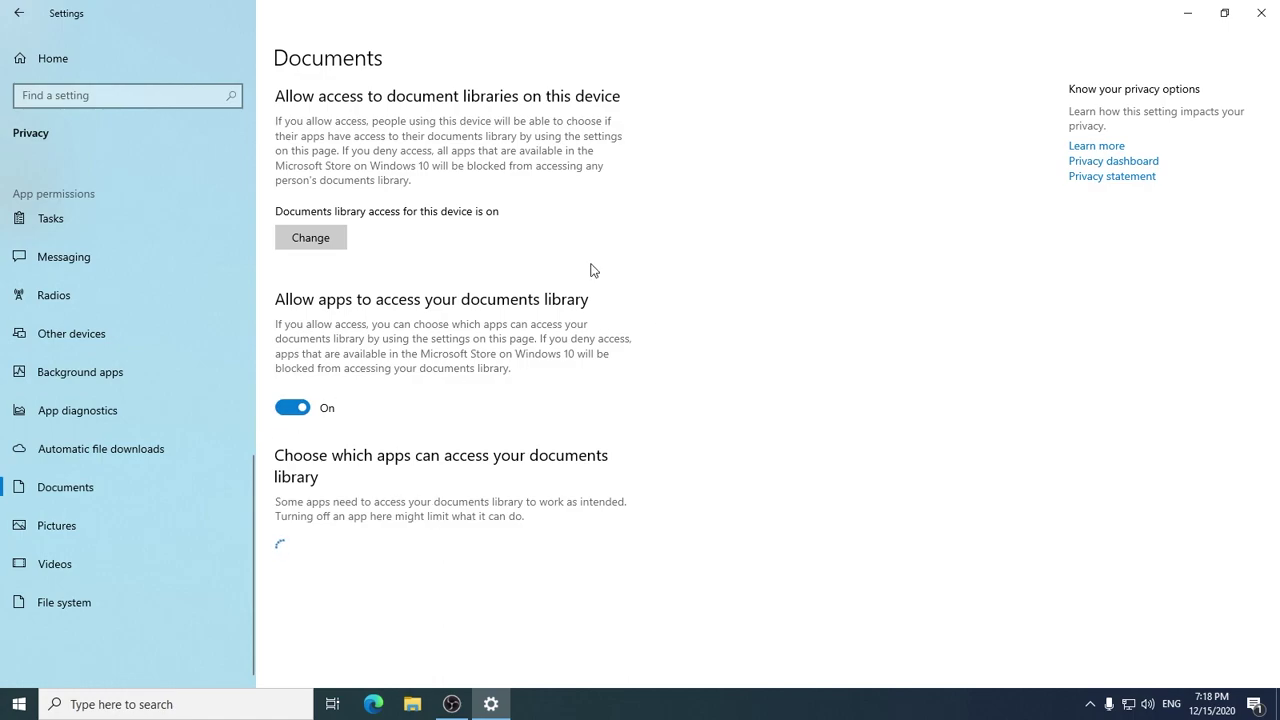
{"action": "left_click", "coordinate": [540, 551]}
{"action": "left_click", "coordinate": [292, 407]}
{"action": "left_click", "coordinate": [312, 237]}
{"action": "left_click", "coordinate": [268, 190]}
Turn off pictures library access for Windows Feature Experience Pack, for apps in general and for this device.
{"action": "left_click", "coordinate": [96, 530]}
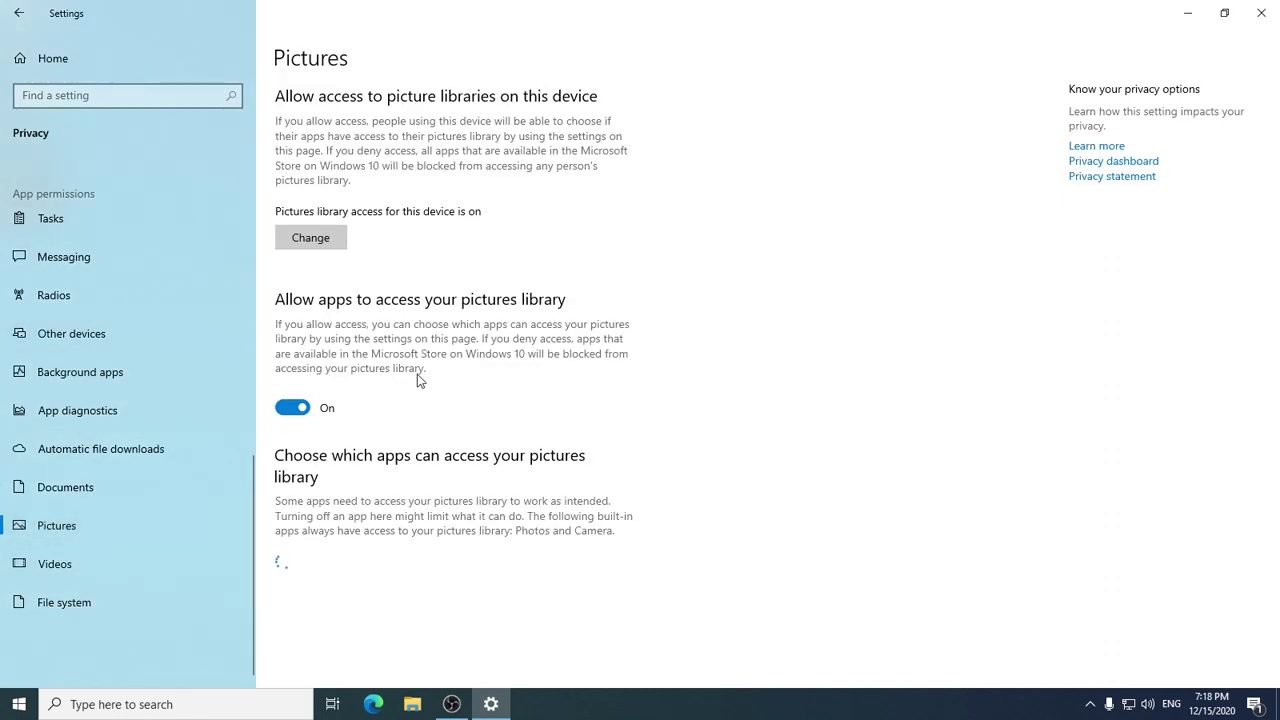
{"action": "left_click", "coordinate": [530, 564]}
{"action": "left_click", "coordinate": [292, 407]}
{"action": "left_click", "coordinate": [305, 238]}
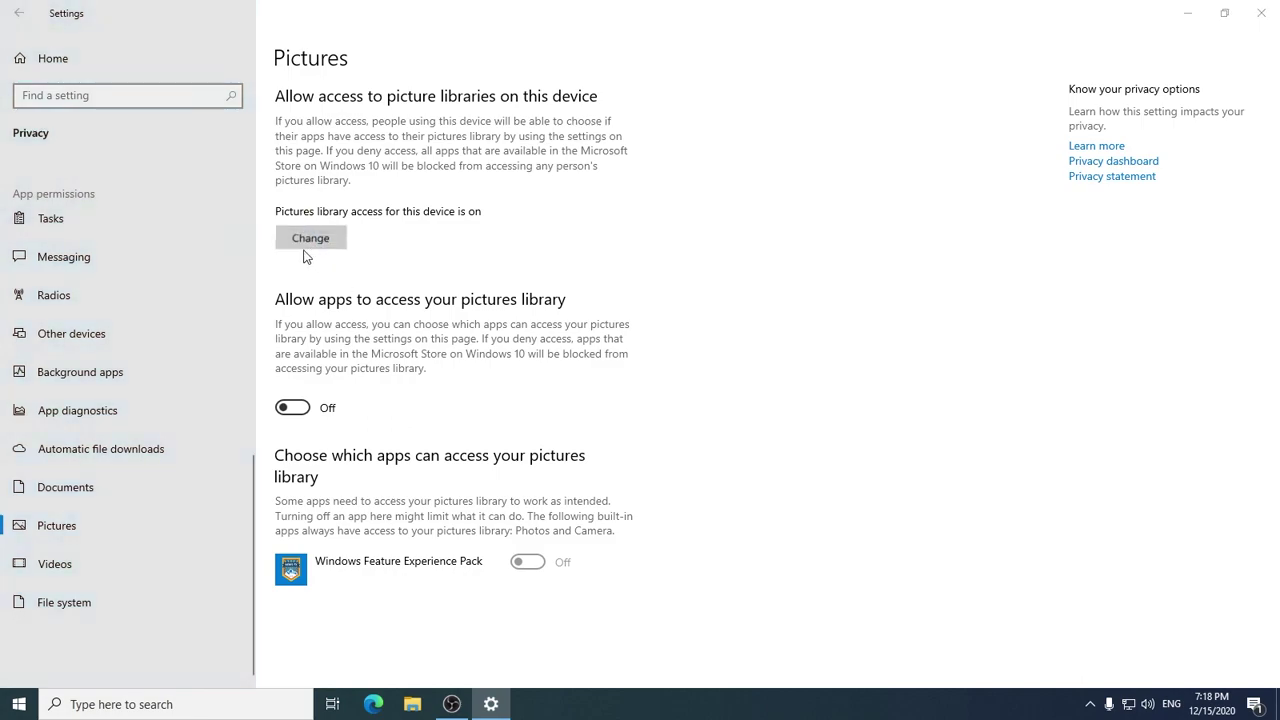
{"action": "left_click", "coordinate": [238, 187]}
{"action": "left_click", "coordinate": [57, 563]}
Turn off app access to the videos library and videos library access for this device.
{"action": "left_click", "coordinate": [57, 563]}
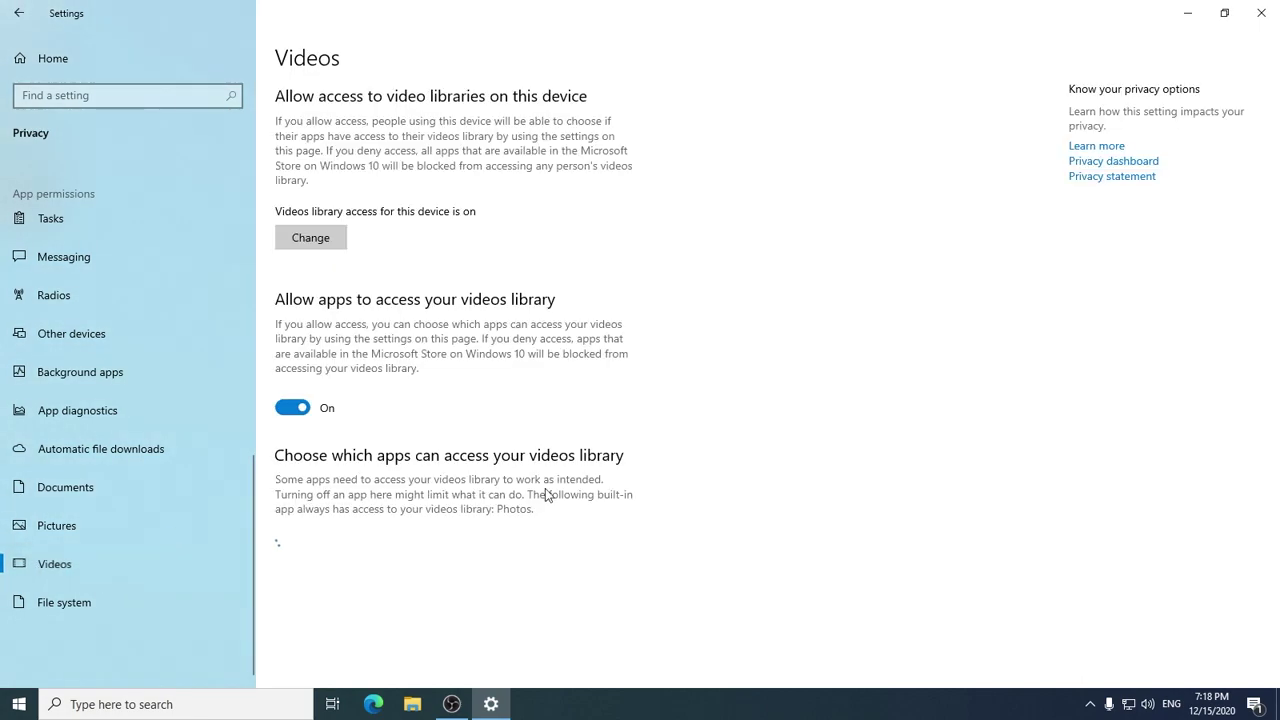
{"action": "left_click", "coordinate": [292, 407]}
{"action": "left_click", "coordinate": [310, 238]}
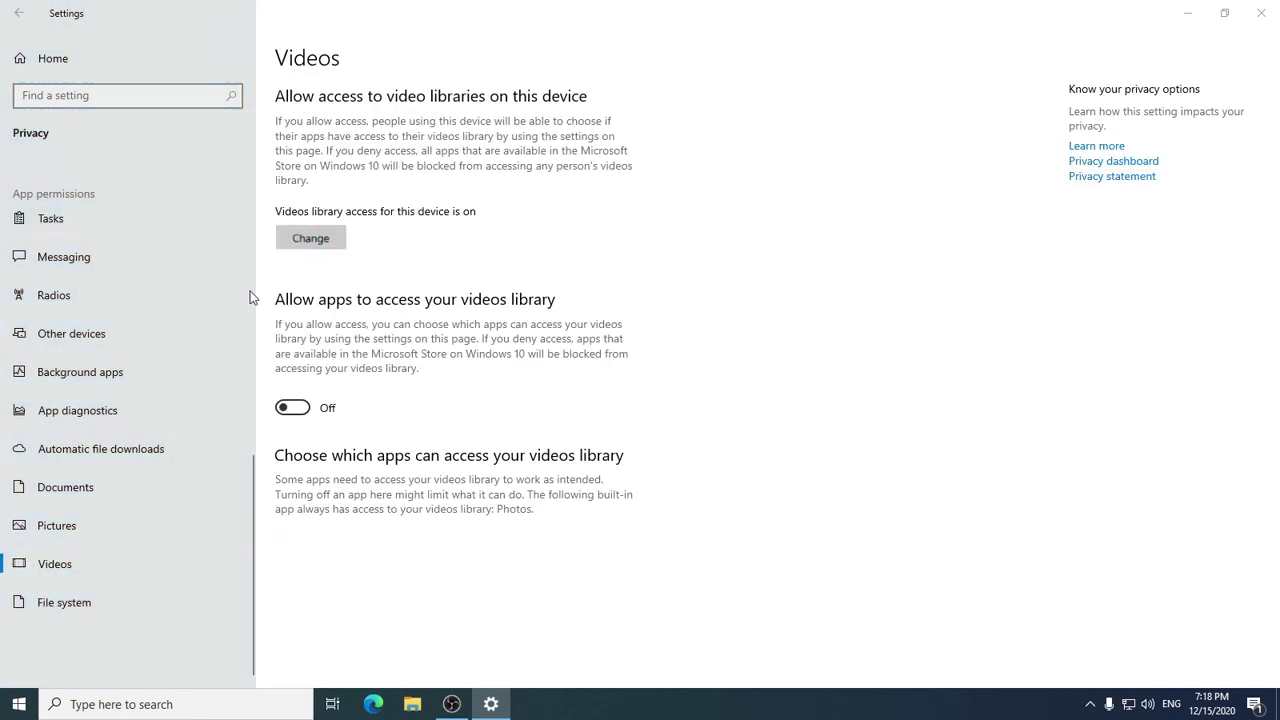
{"action": "left_click", "coordinate": [238, 187]}
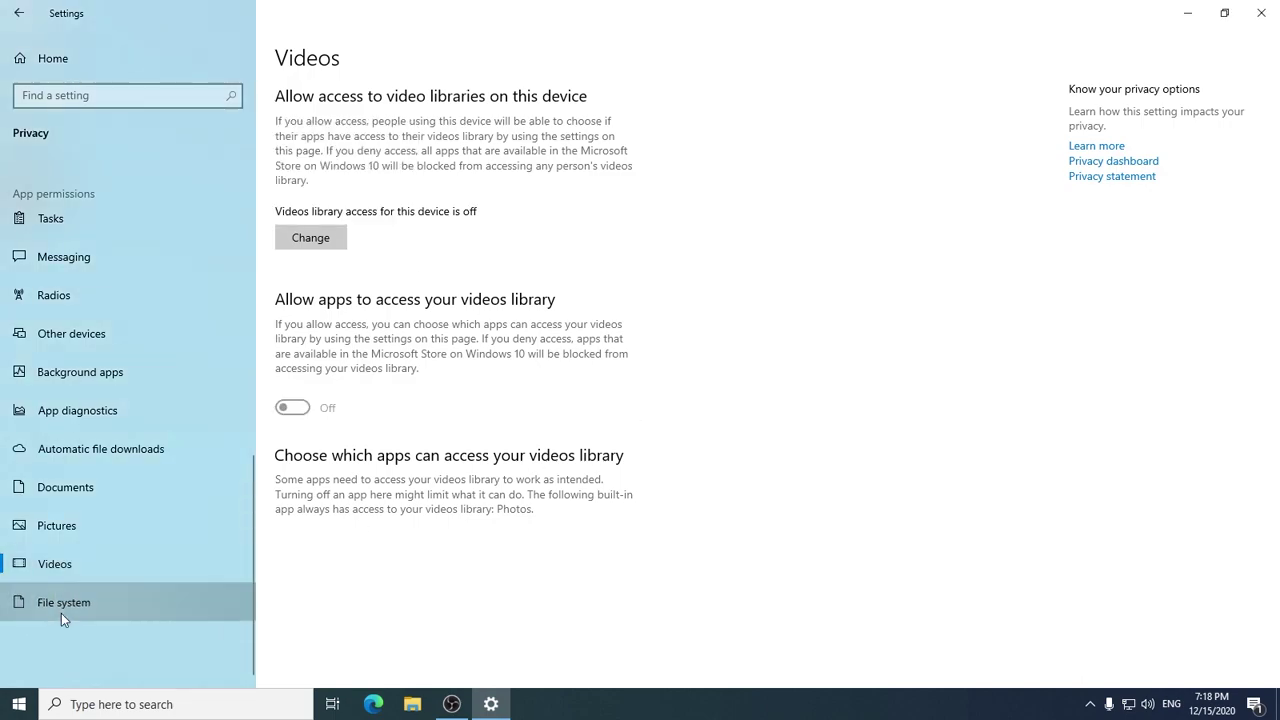
Turn off app access to the file system and file system access for this device.
{"action": "left_click", "coordinate": [61, 604]}
{"action": "left_click", "coordinate": [292, 392]}
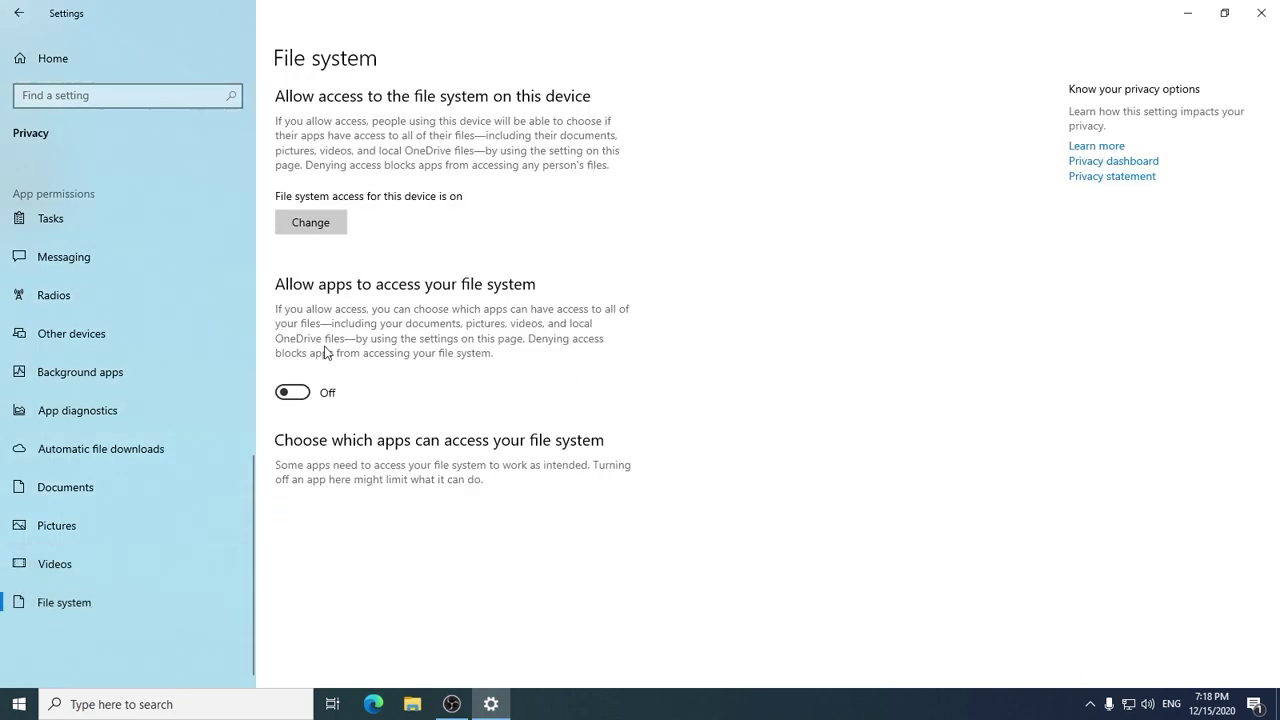
{"action": "left_click", "coordinate": [308, 226]}
{"action": "left_click", "coordinate": [240, 172]}
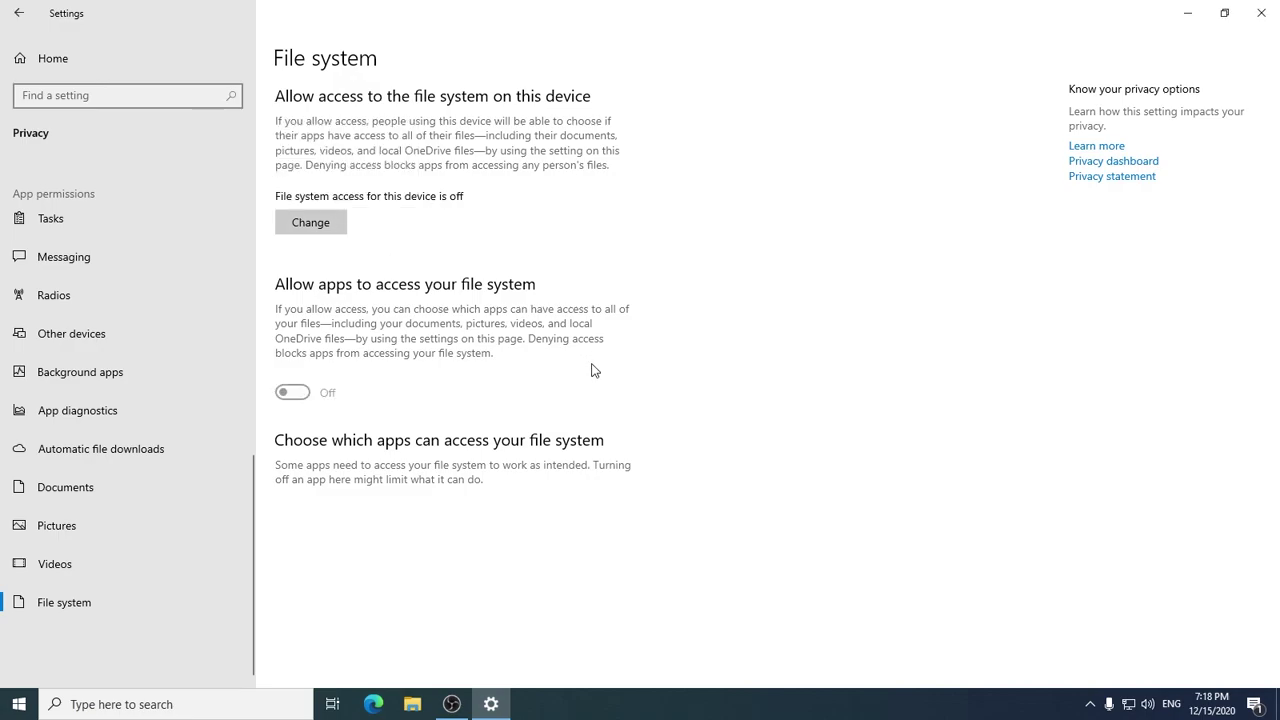
Leave the Privacy settings and set SafeSearch to Off in the Search settings under Permissions & History.
{"action": "left_click", "coordinate": [18, 14]}
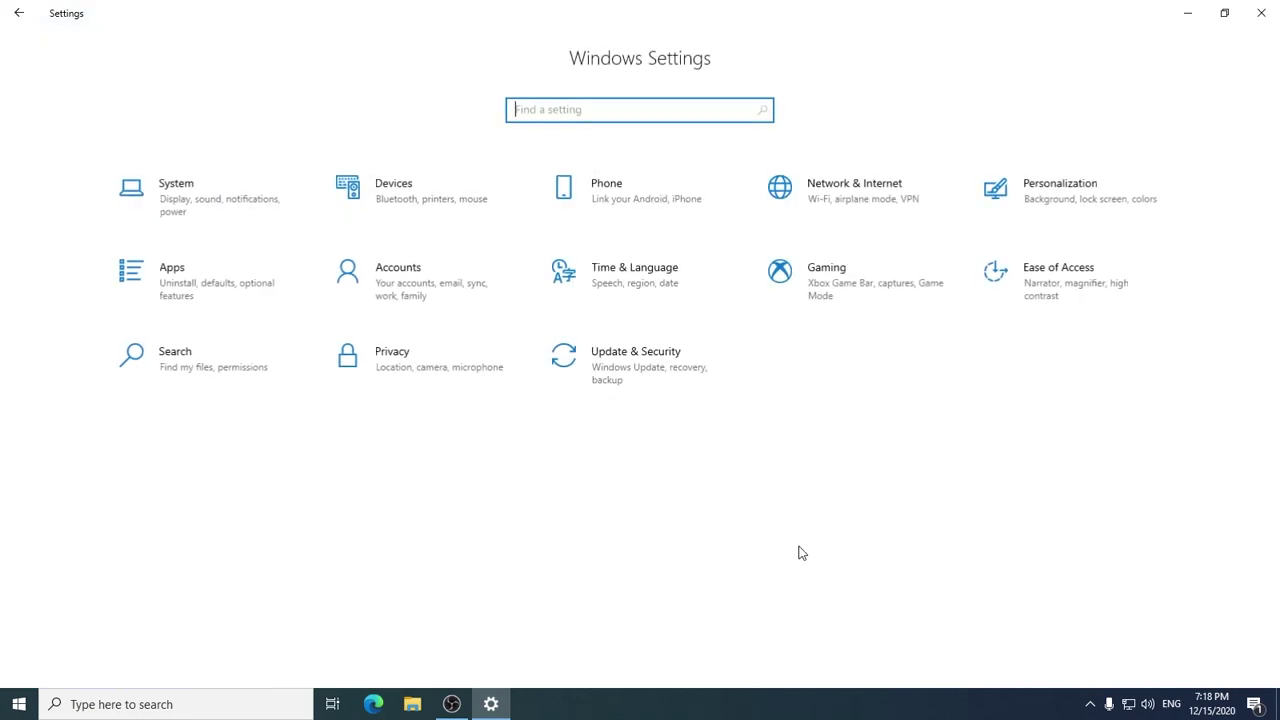
{"action": "left_click", "coordinate": [180, 348]}
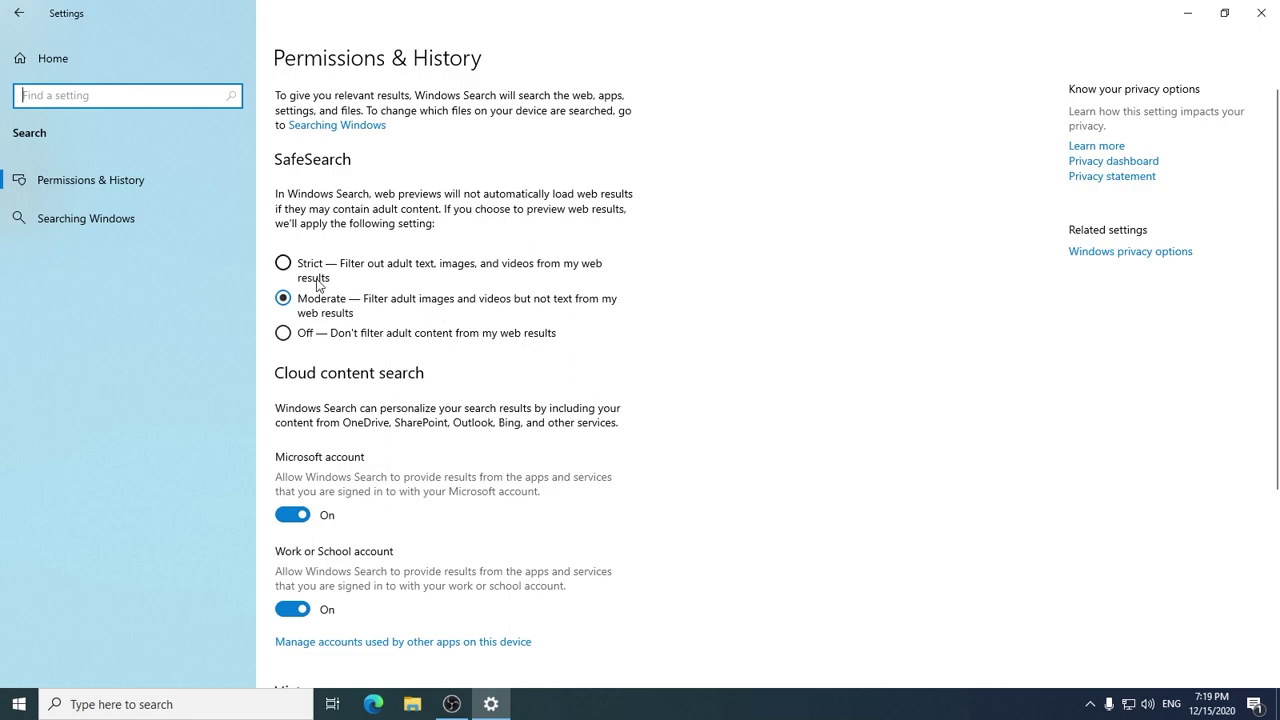
{"action": "left_click", "coordinate": [284, 334]}
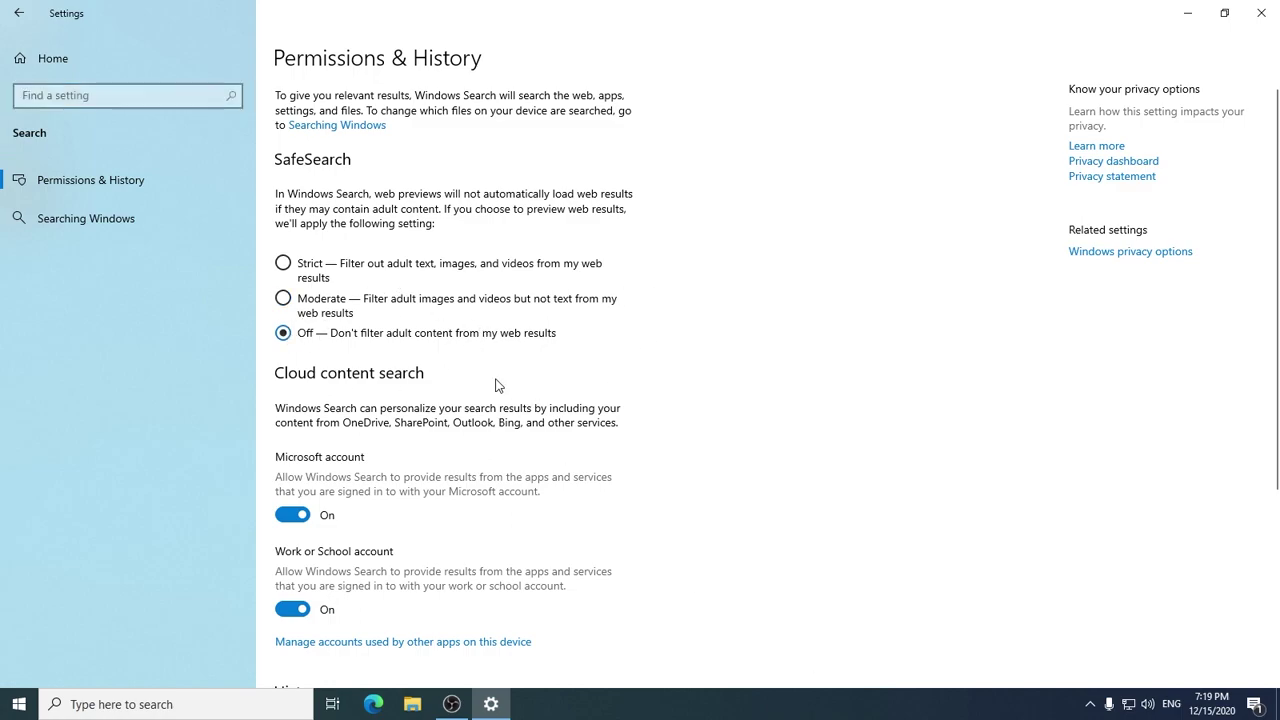
{"action": "scroll", "coordinate": [360, 390], "scroll_direction": "down", "scroll_amount": 3}
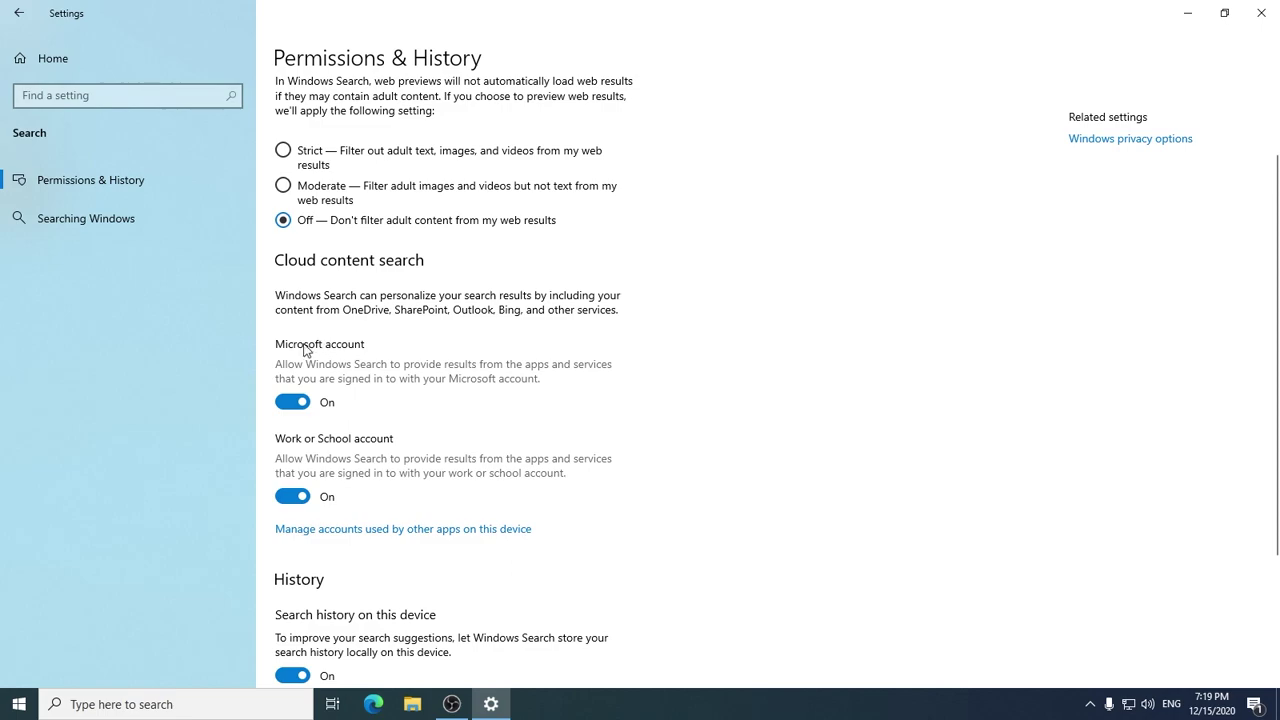
Turn off cloud content search for Microsoft and Work or School accounts, and turn off search history on this device.
{"action": "left_click", "coordinate": [285, 402]}
{"action": "left_click", "coordinate": [287, 497]}
{"action": "scroll", "coordinate": [371, 466], "scroll_direction": "down", "scroll_amount": 4}
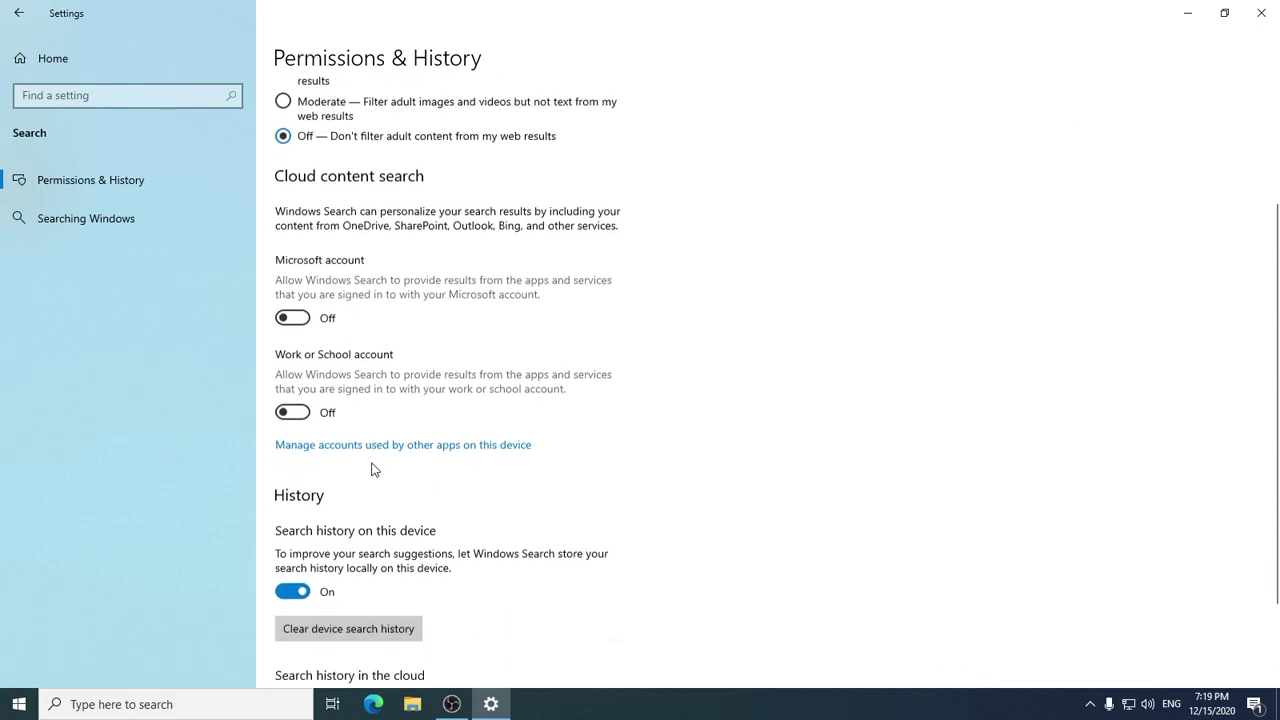
{"action": "left_click", "coordinate": [287, 469]}
{"action": "scroll", "coordinate": [426, 425], "scroll_direction": "up", "scroll_amount": 6}
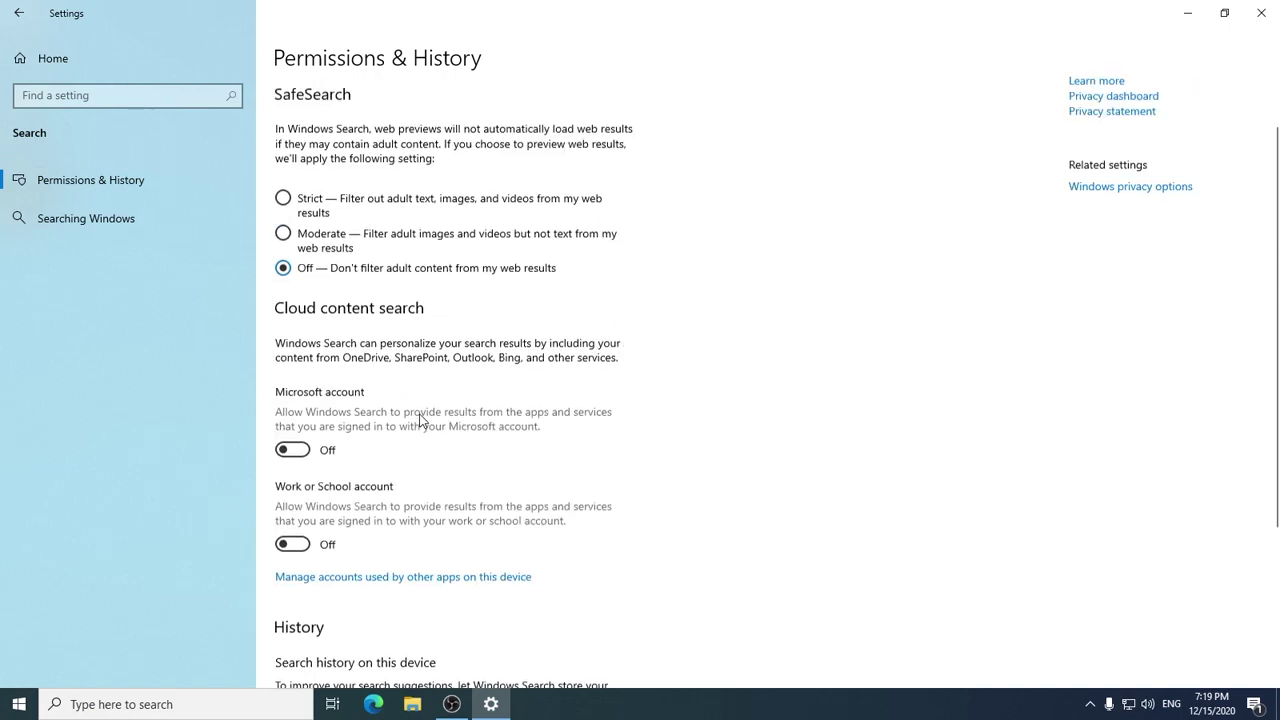
Turn off Respect Device Power Mode Settings for the indexer in the Searching Windows settings.
{"action": "left_click", "coordinate": [70, 217]}
{"action": "scroll", "coordinate": [366, 461], "scroll_direction": "down", "scroll_amount": 10}
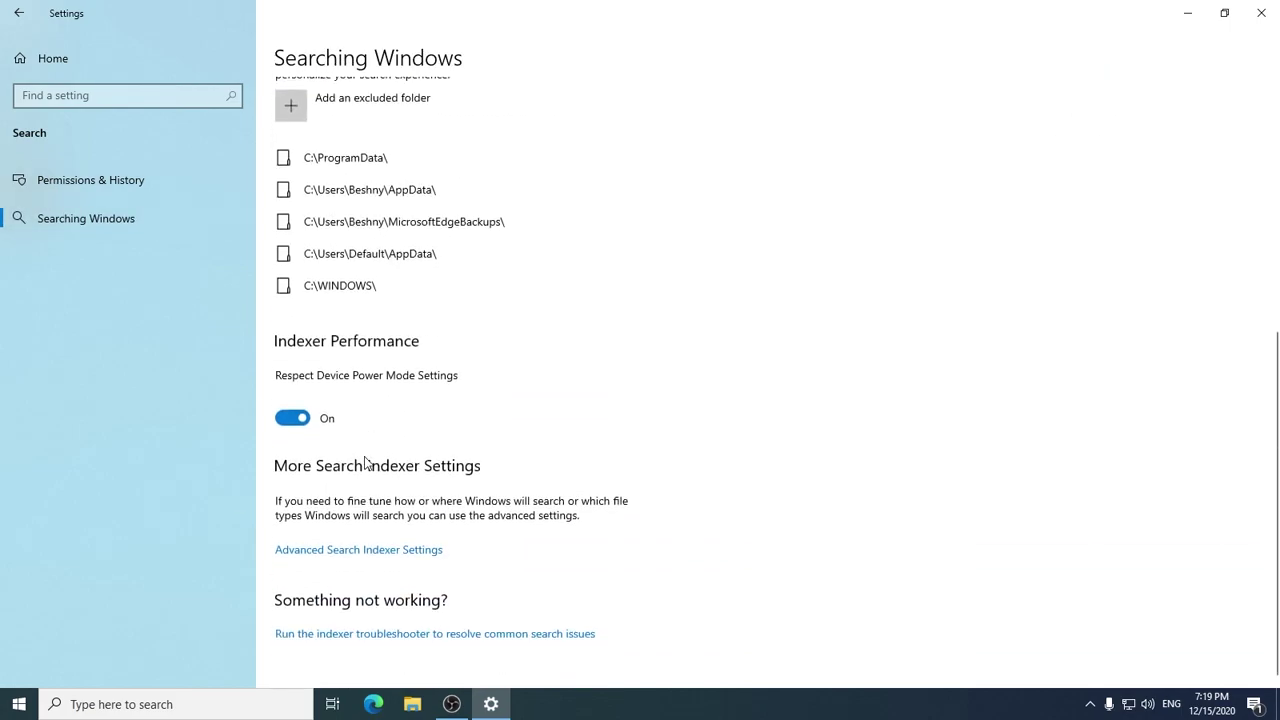
{"action": "scroll", "coordinate": [408, 443], "scroll_direction": "up", "scroll_amount": 2}
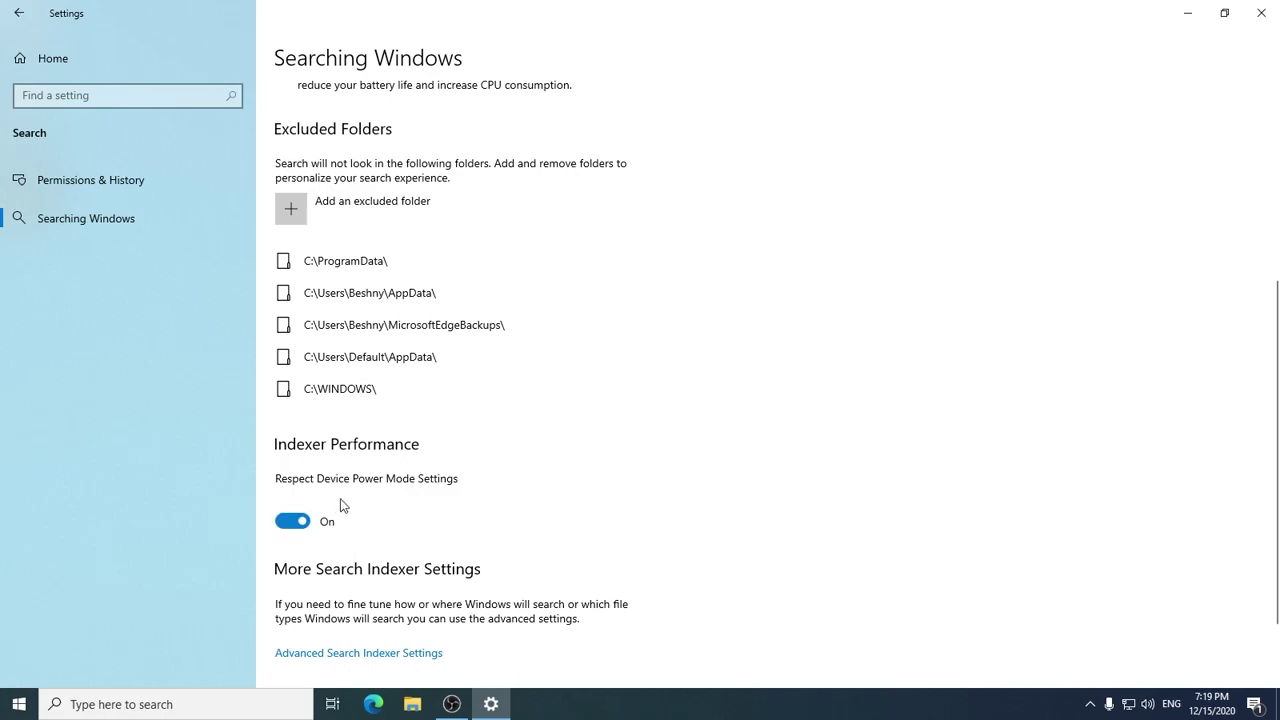
{"action": "left_click", "coordinate": [276, 524]}
{"action": "scroll", "coordinate": [354, 371], "scroll_direction": "up", "scroll_amount": 8}
{"action": "scroll", "coordinate": [443, 420], "scroll_direction": "down", "scroll_amount": 8}
{"action": "scroll", "coordinate": [342, 376], "scroll_direction": "up", "scroll_amount": 8}
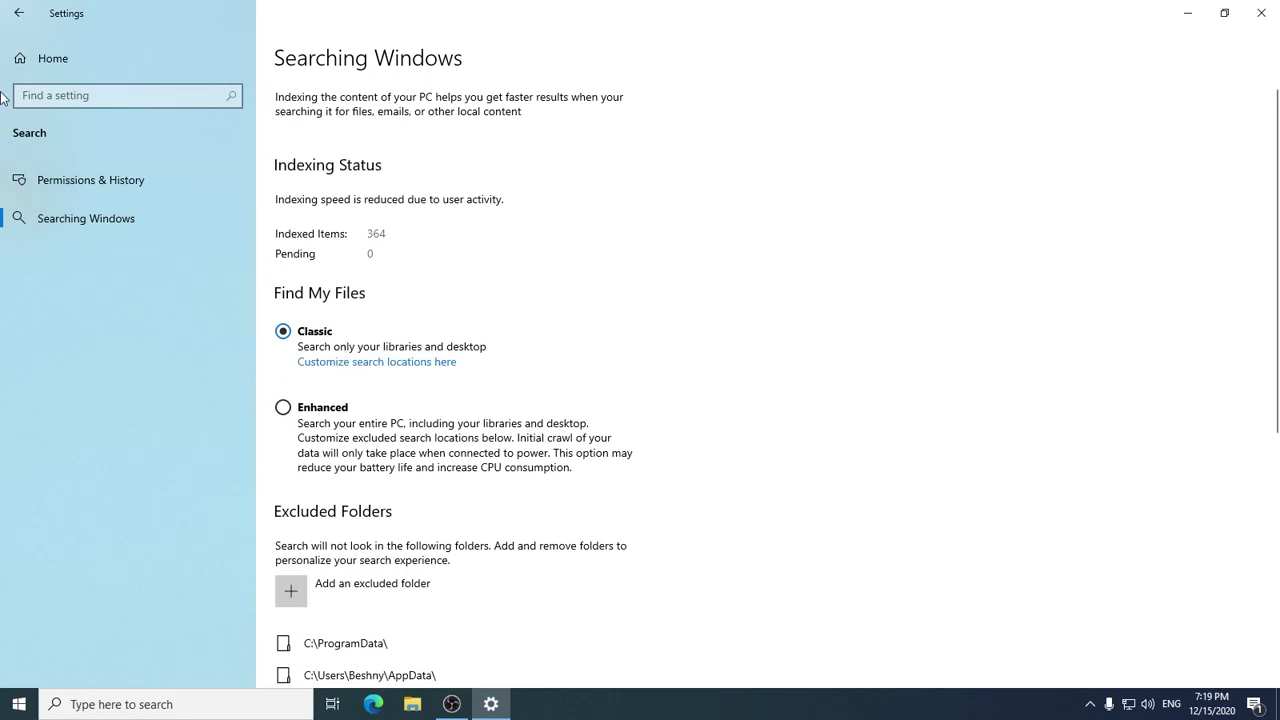
Leave the Search settings and turn off Show transparency in Windows in the Ease of Access Display settings.
{"action": "left_click", "coordinate": [19, 13]}
{"action": "left_click", "coordinate": [1043, 287]}
{"action": "scroll", "coordinate": [553, 340], "scroll_direction": "down", "scroll_amount": 3}
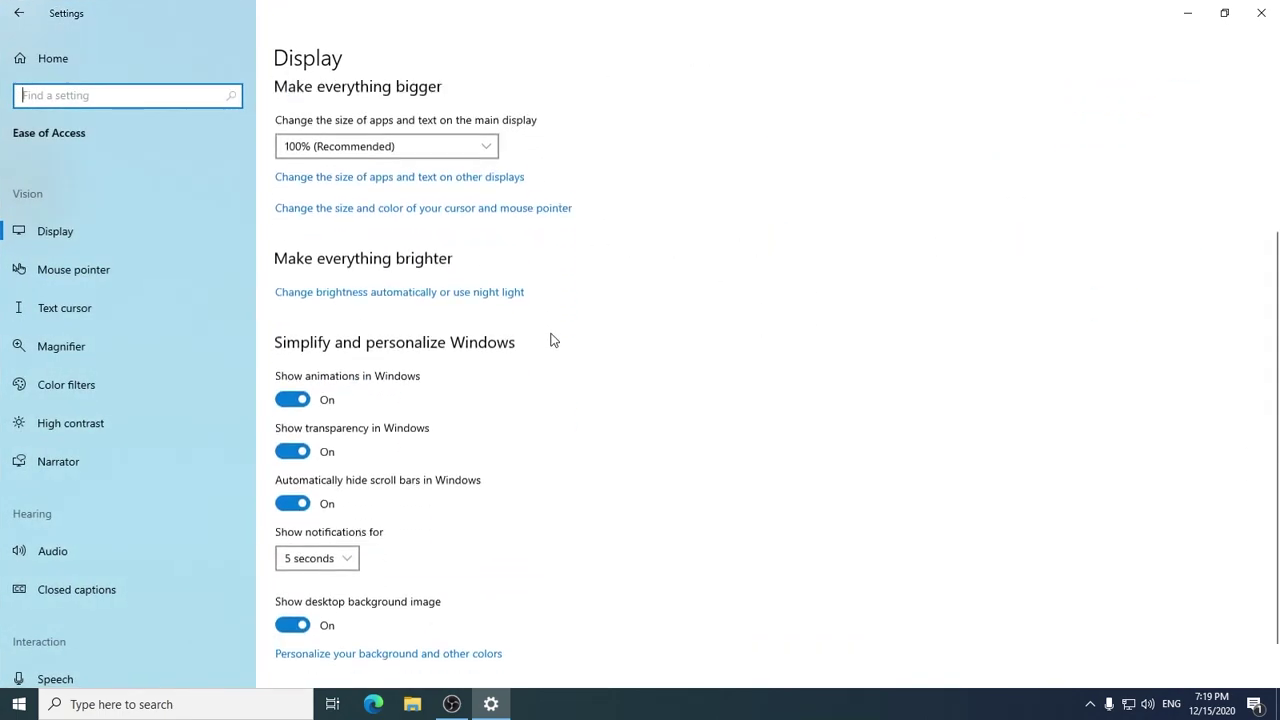
{"action": "scroll", "coordinate": [450, 330], "scroll_direction": "up", "scroll_amount": 3}
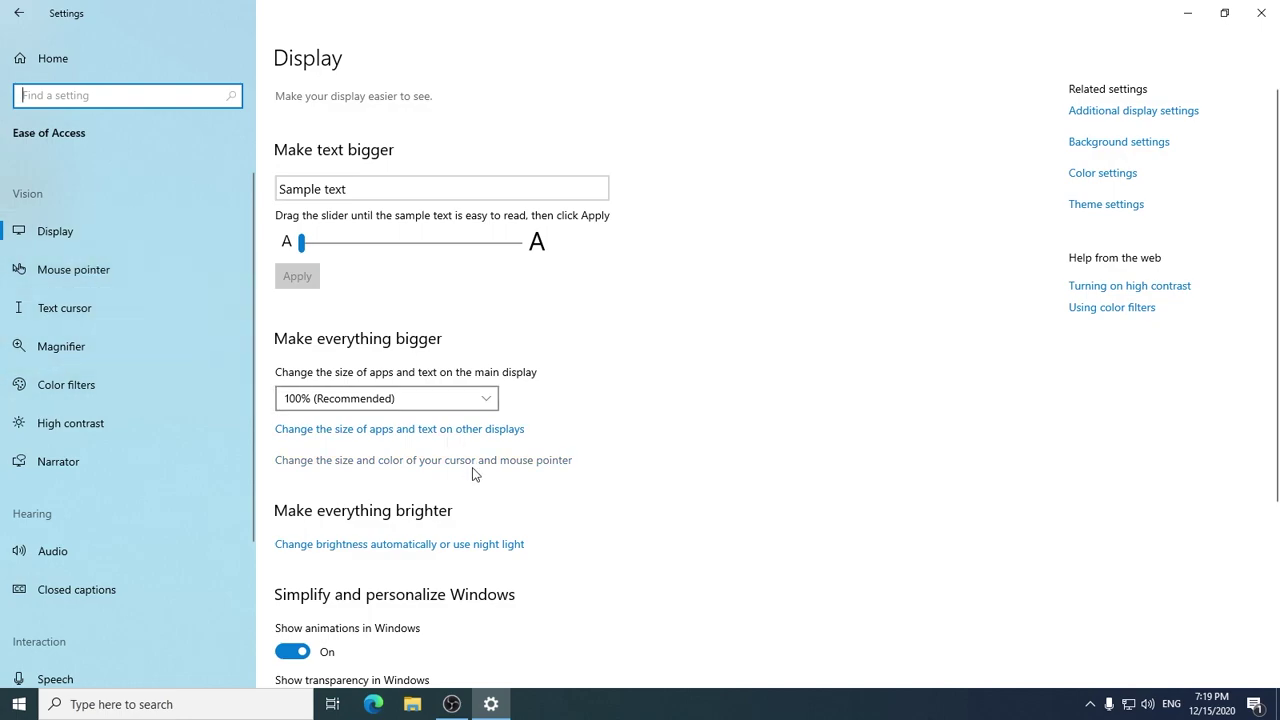
{"action": "scroll", "coordinate": [474, 475], "scroll_direction": "down", "scroll_amount": 3}
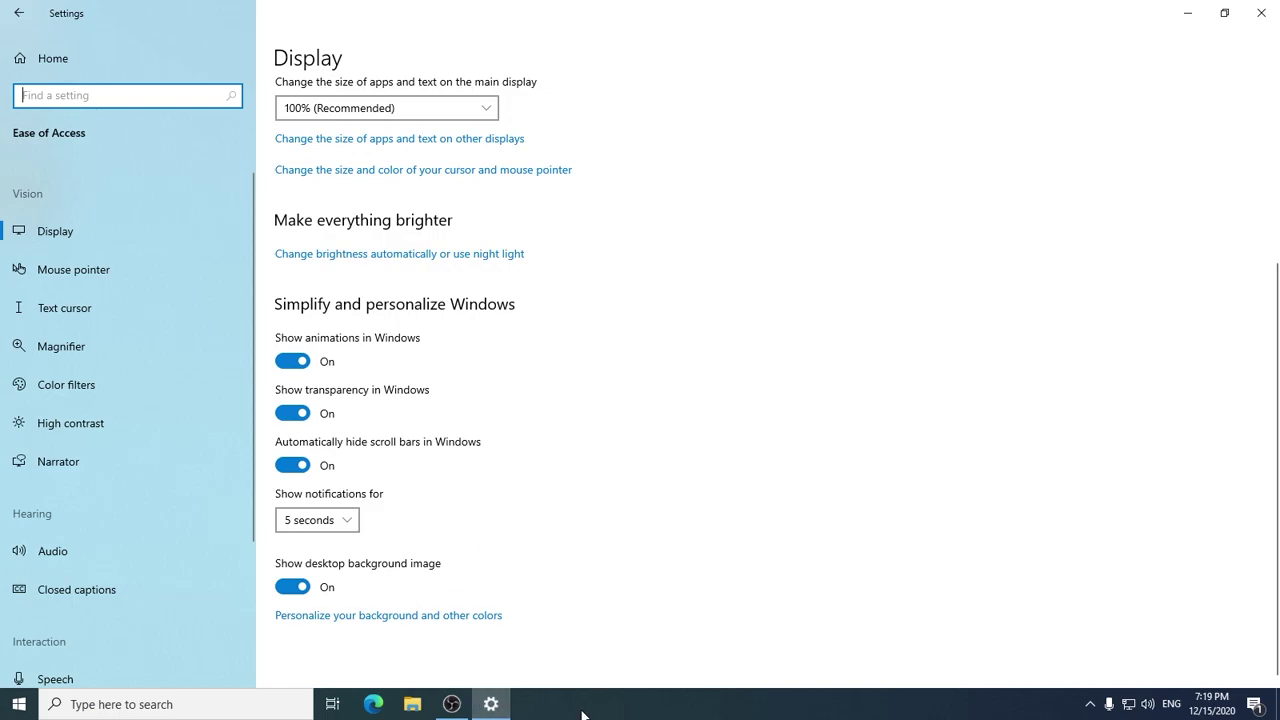
{"action": "left_click", "coordinate": [296, 413]}
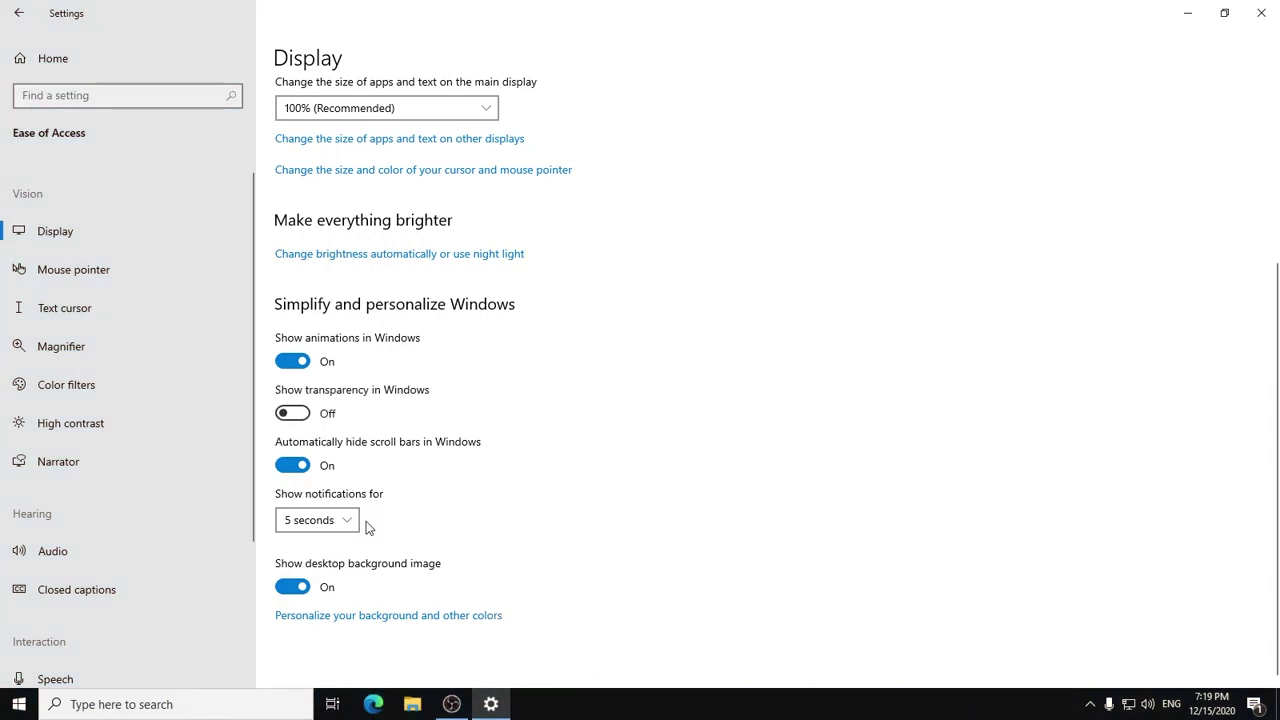
Turn off automatic hiding of scroll bars in Windows, toggling the option to compare how the scroll bars look.
{"action": "left_click", "coordinate": [291, 466]}
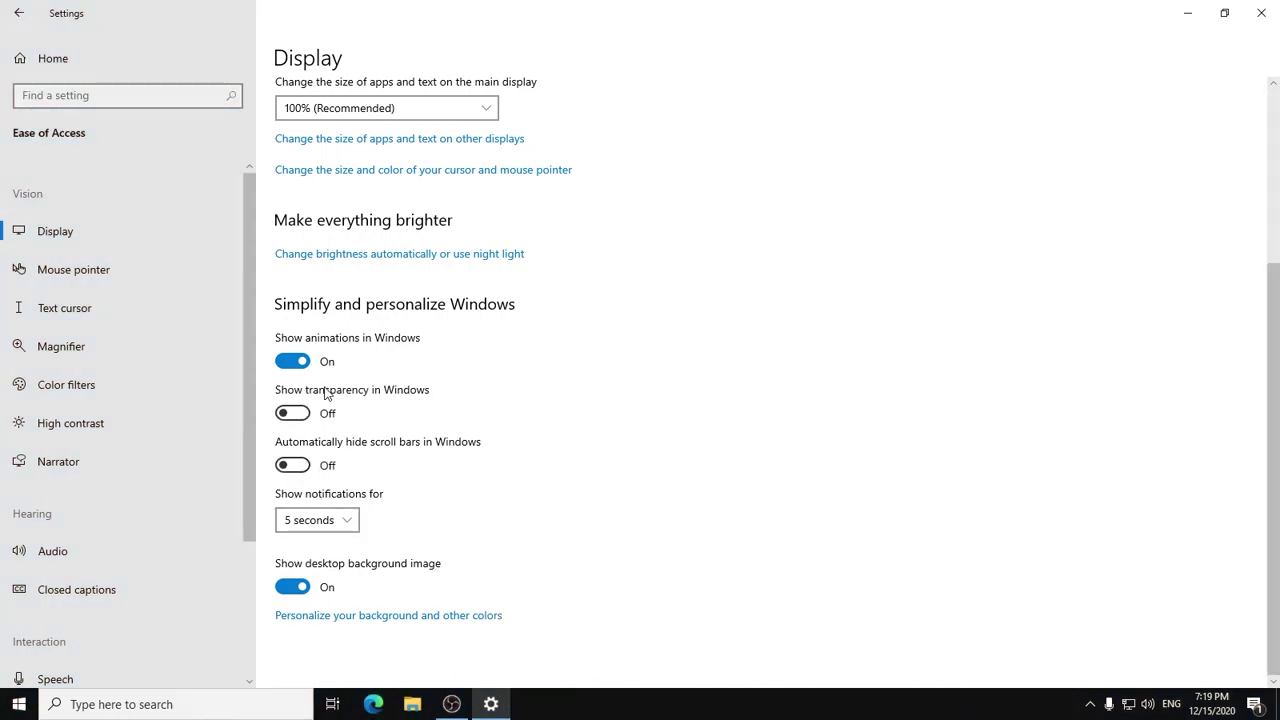
{"action": "left_click", "coordinate": [327, 466]}
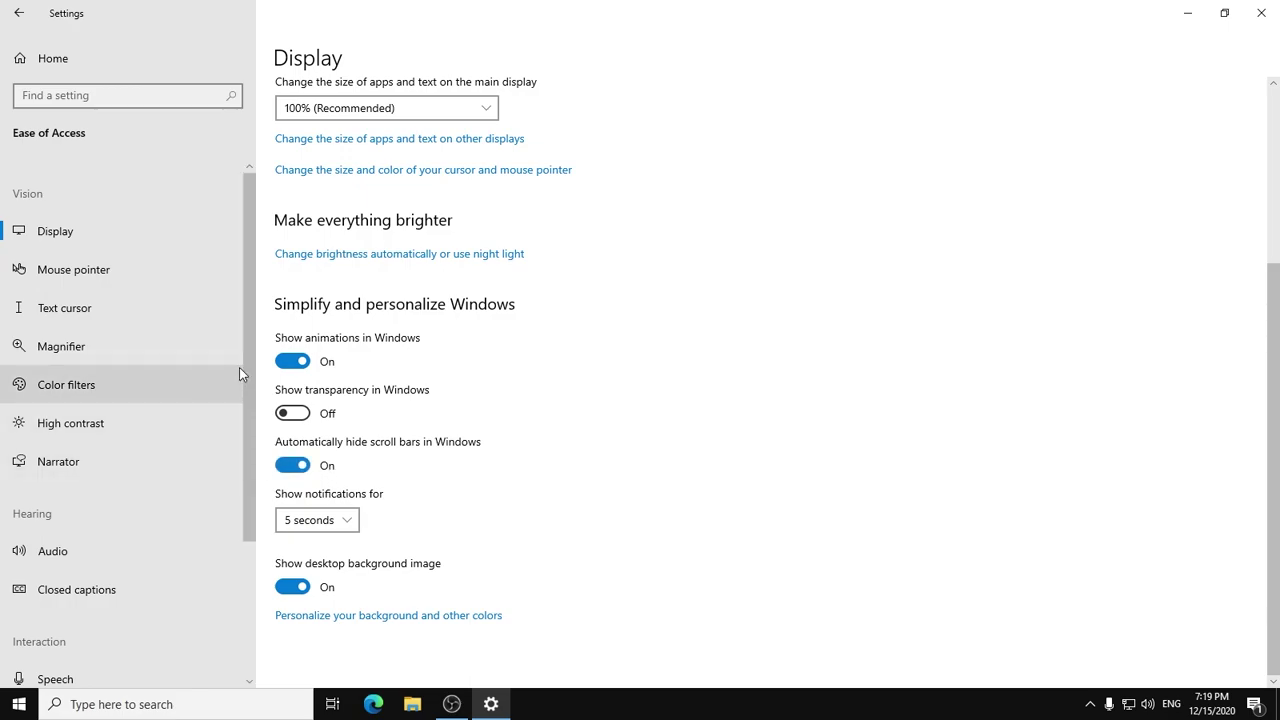
{"action": "left_click", "coordinate": [331, 467]}
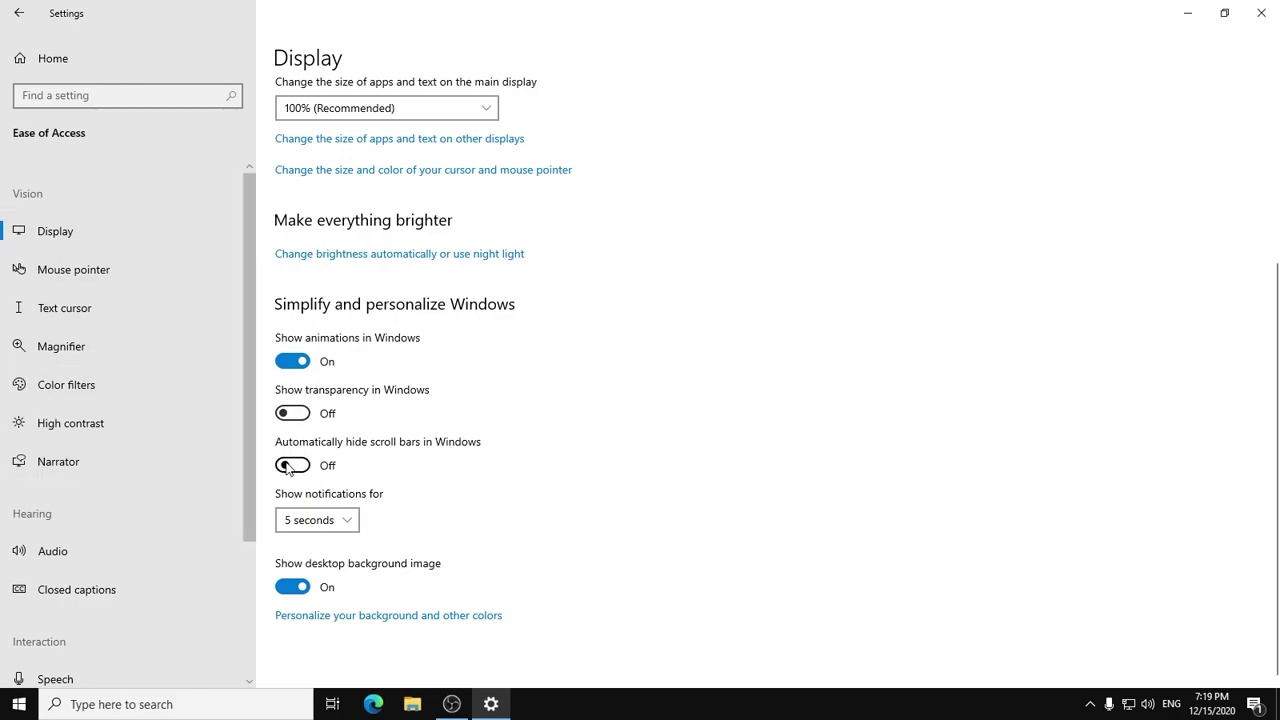
{"action": "scroll", "coordinate": [246, 352], "scroll_direction": "down", "scroll_amount": 2}
{"action": "scroll", "coordinate": [245, 313], "scroll_direction": "up", "scroll_amount": 2}
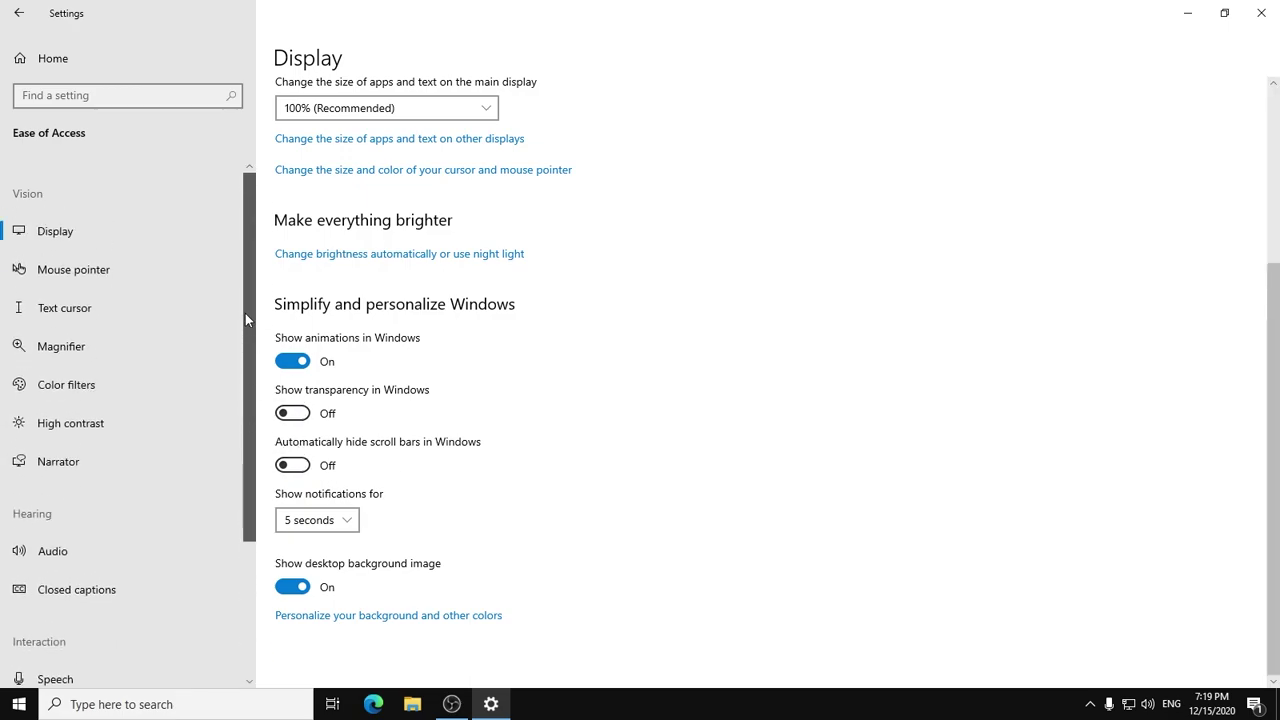
{"action": "scroll", "coordinate": [447, 492], "scroll_direction": "up", "scroll_amount": 3}
{"action": "scroll", "coordinate": [326, 551], "scroll_direction": "down", "scroll_amount": 3}
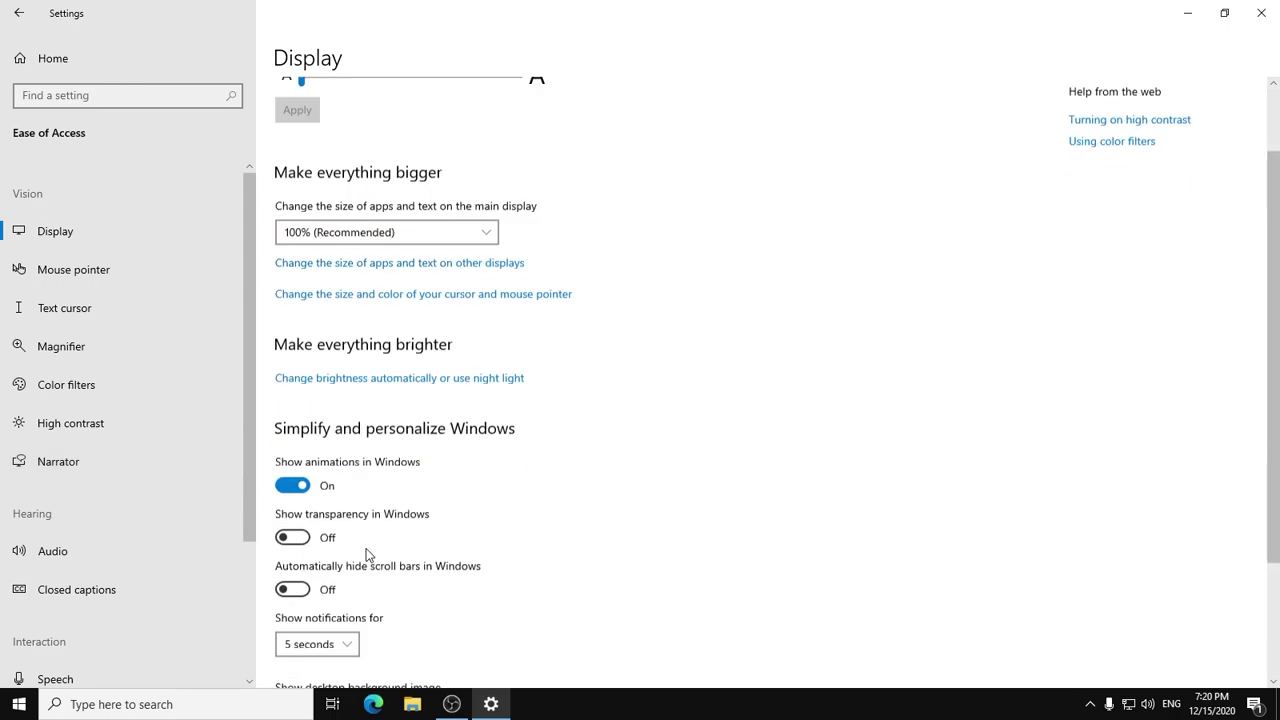
Turn off Show animations in Windows, minimizing and restoring the Settings window before and after to compare the effect.
{"action": "left_click", "coordinate": [1187, 13]}
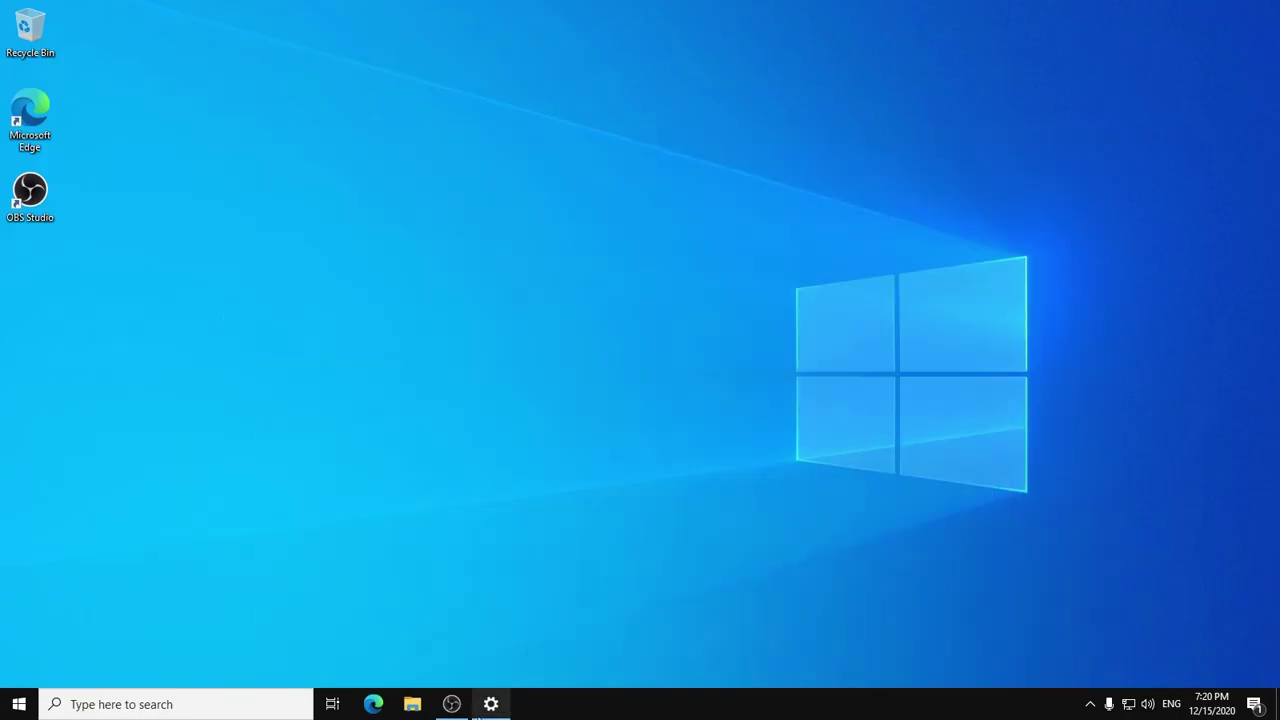
{"action": "left_click", "coordinate": [491, 704]}
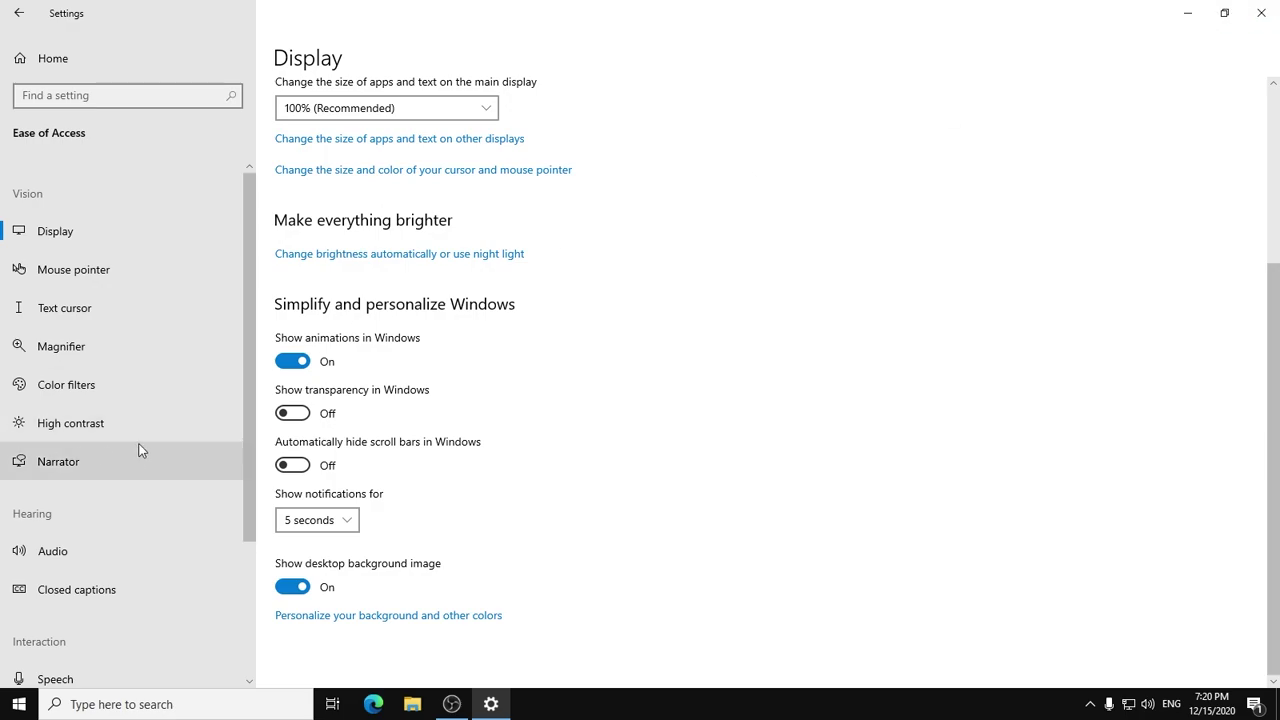
{"action": "left_click", "coordinate": [291, 361]}
{"action": "left_click", "coordinate": [1187, 13]}
{"action": "left_click", "coordinate": [491, 704]}
{"action": "scroll", "coordinate": [433, 413], "scroll_direction": "up", "scroll_amount": 5}
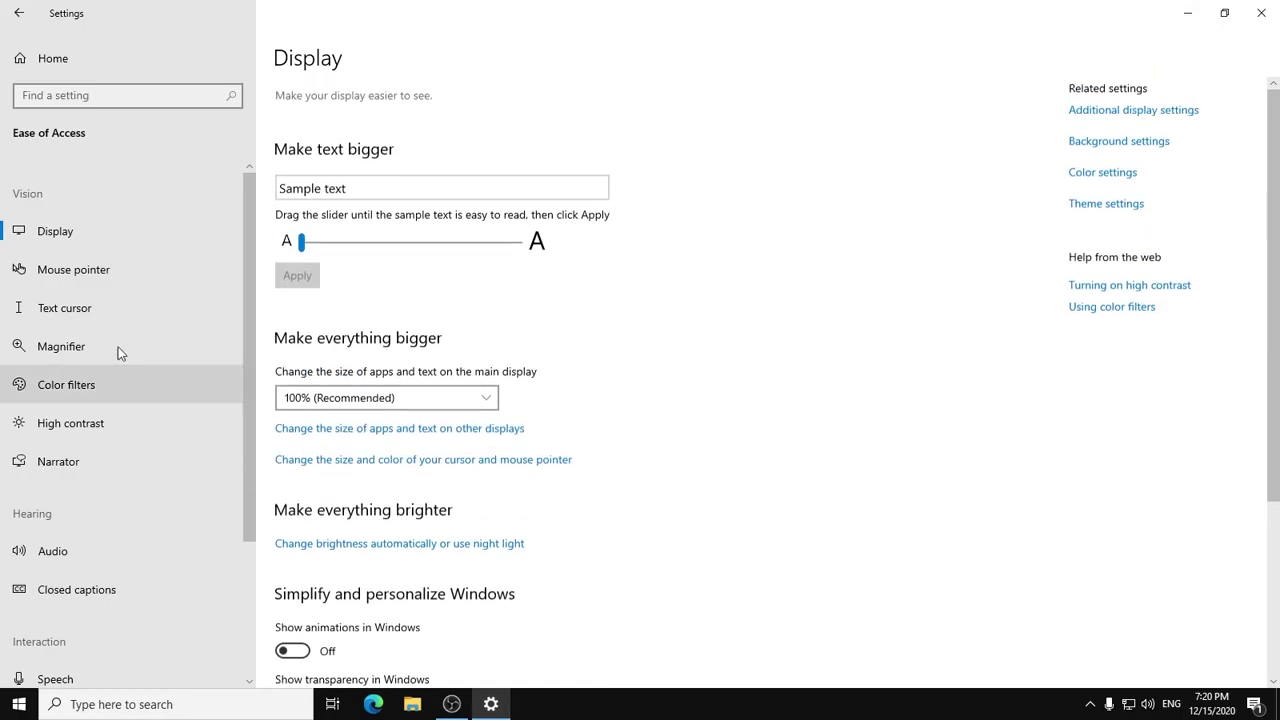
Turn off visual feedback around touch points in the Mouse pointer settings and recheck the Display settings.
{"action": "left_click", "coordinate": [85, 270]}
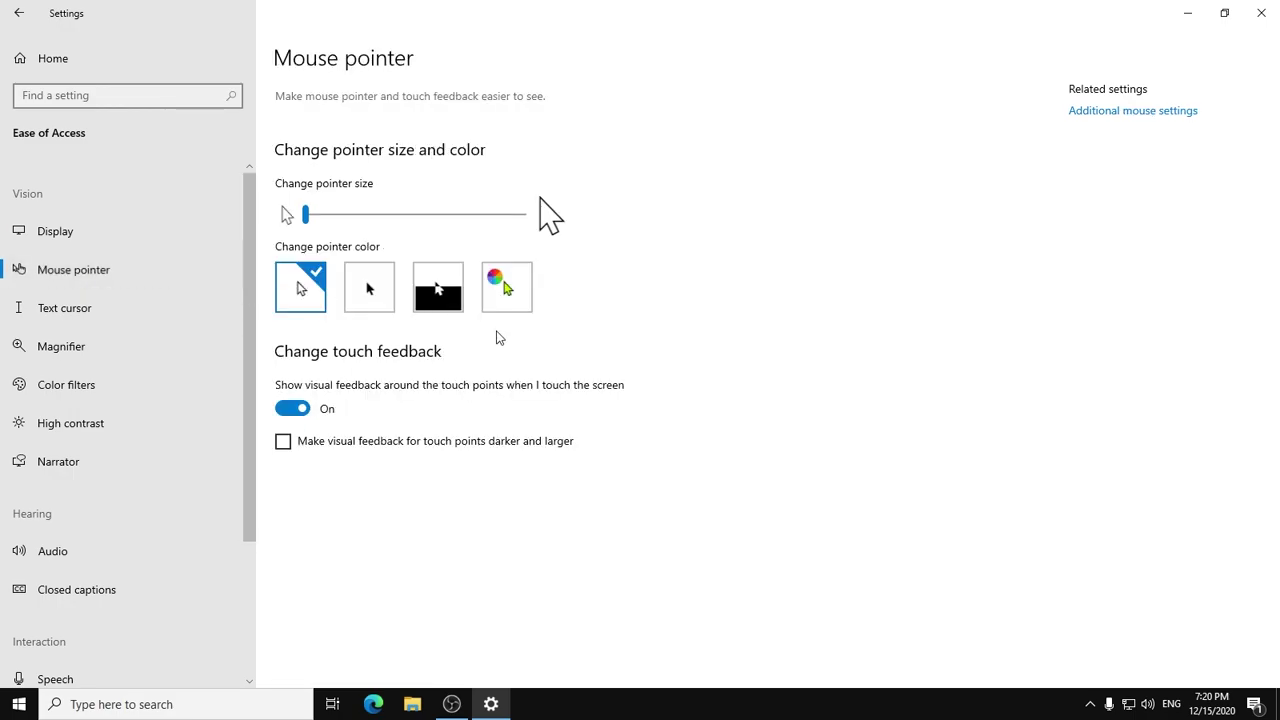
{"action": "left_click", "coordinate": [293, 409]}
{"action": "left_click", "coordinate": [100, 230]}
{"action": "scroll", "coordinate": [437, 522], "scroll_direction": "down", "scroll_amount": 3}
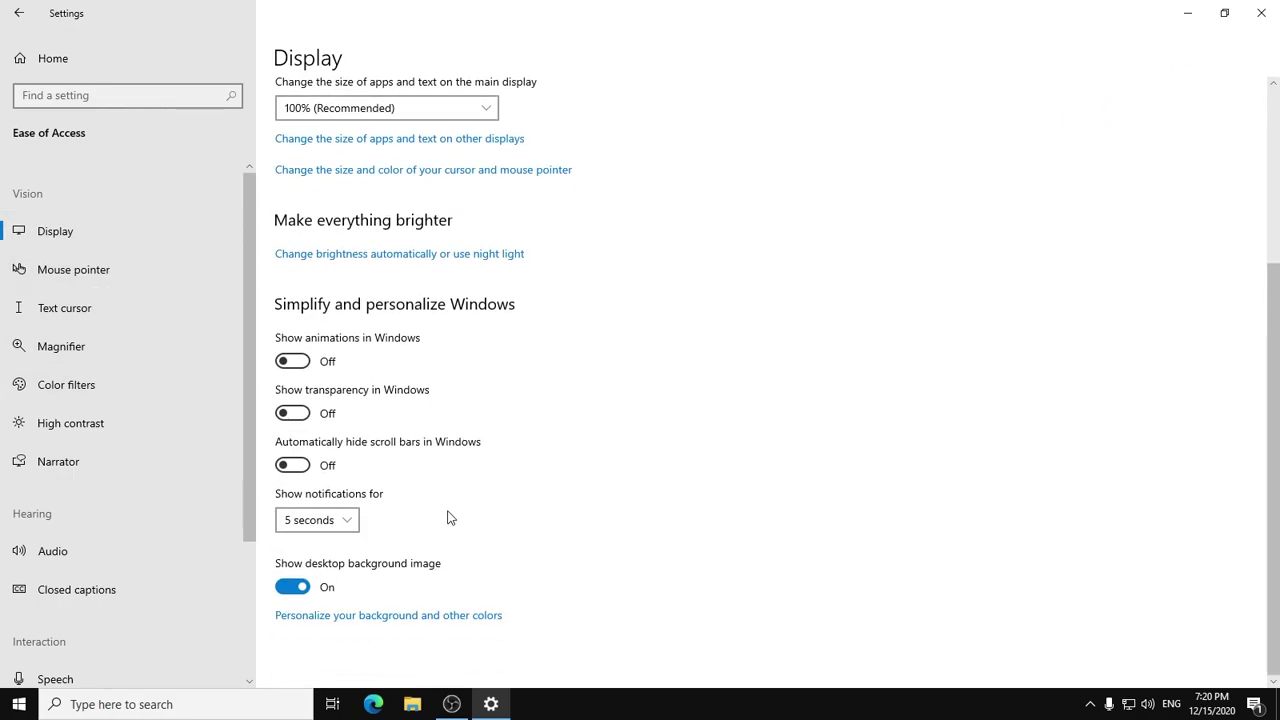
{"action": "left_click", "coordinate": [73, 270]}
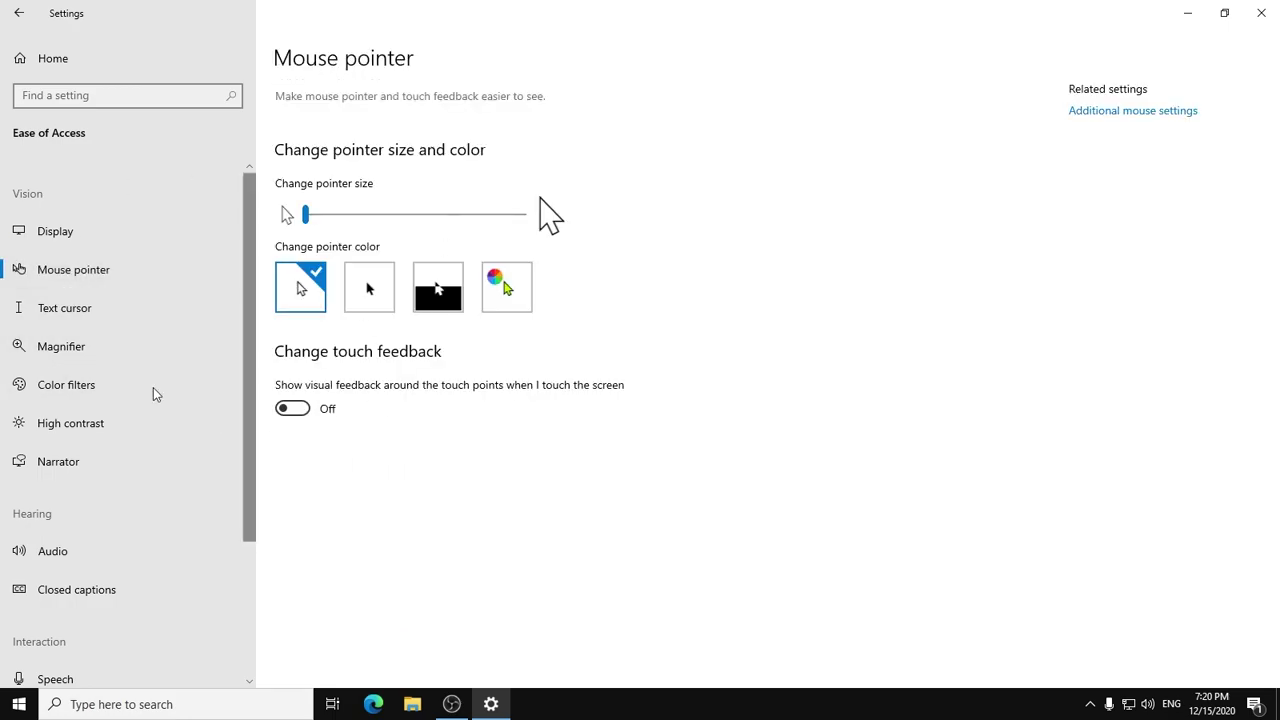
In the Magnifier settings, stop Magnifier from following the mouse pointer, keyboard focus, text cursor and Narrator cursor.
{"action": "left_click", "coordinate": [64, 308]}
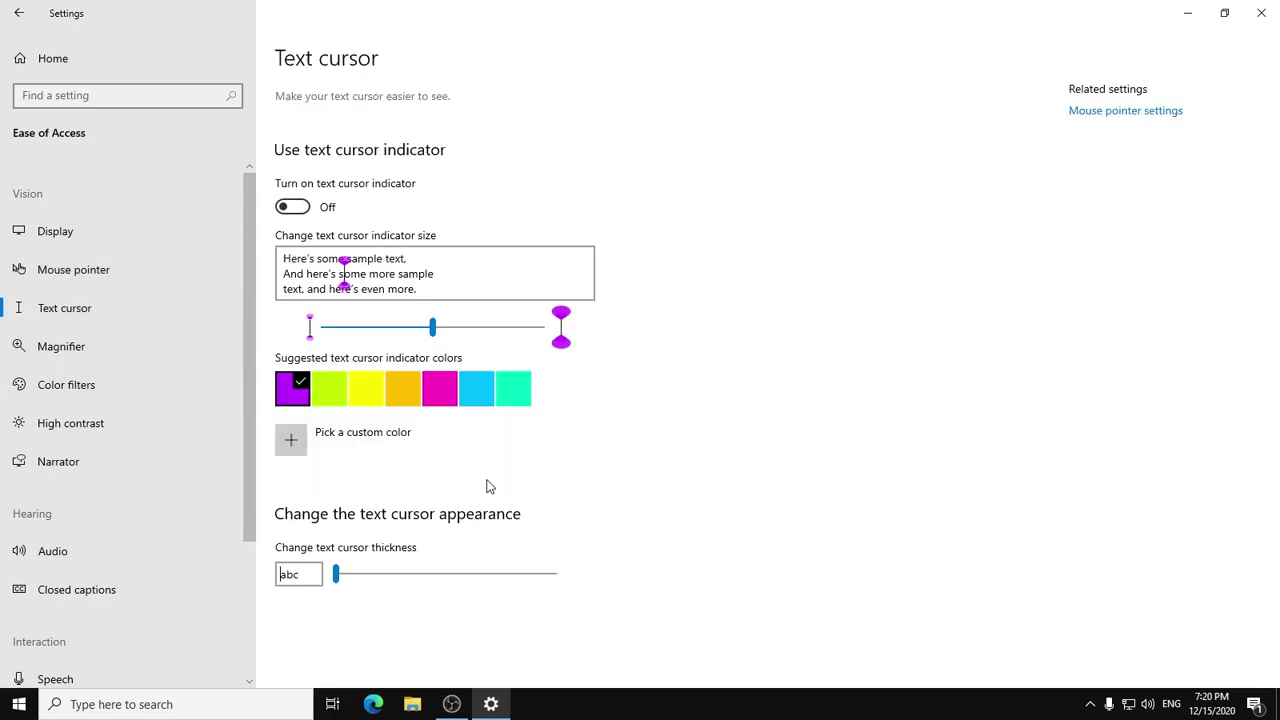
{"action": "left_click", "coordinate": [70, 346]}
{"action": "scroll", "coordinate": [608, 486], "scroll_direction": "down", "scroll_amount": 3}
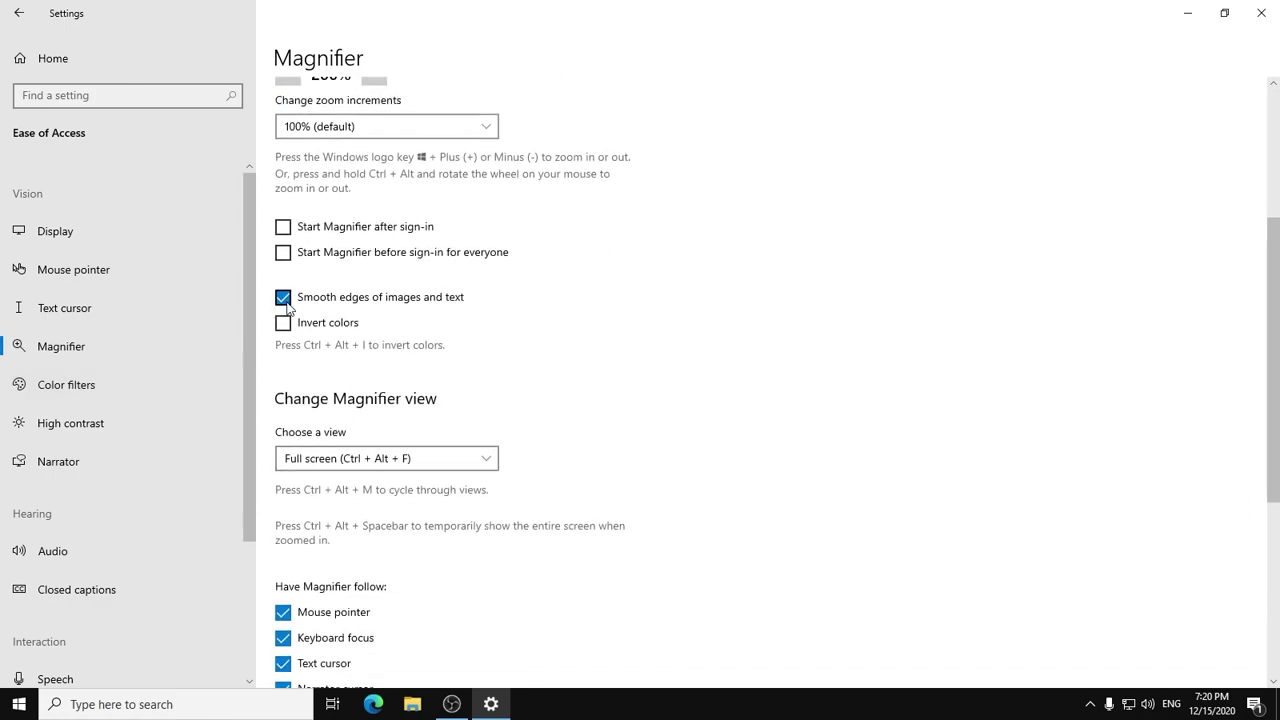
{"action": "scroll", "coordinate": [557, 454], "scroll_direction": "down", "scroll_amount": 3}
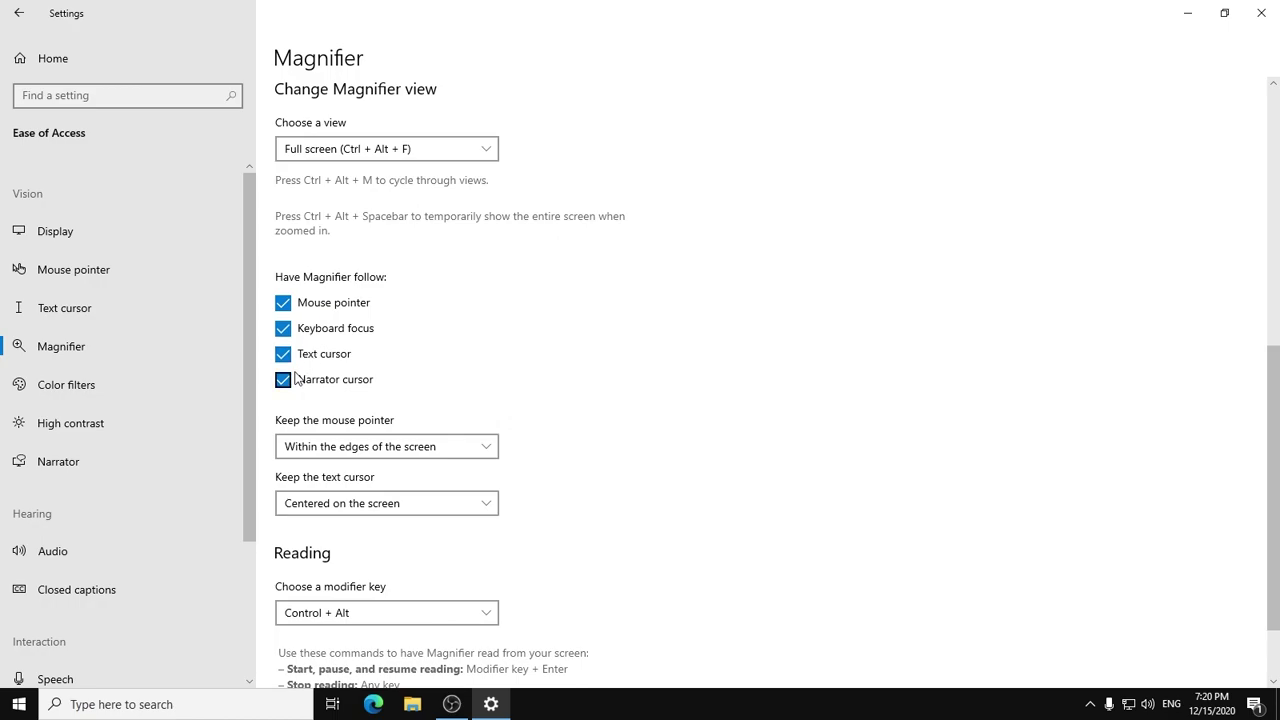
{"action": "left_click", "coordinate": [283, 302]}
{"action": "left_click", "coordinate": [283, 328]}
{"action": "left_click", "coordinate": [283, 354]}
{"action": "left_click", "coordinate": [283, 380]}
{"action": "scroll", "coordinate": [491, 486], "scroll_direction": "down", "scroll_amount": 1}
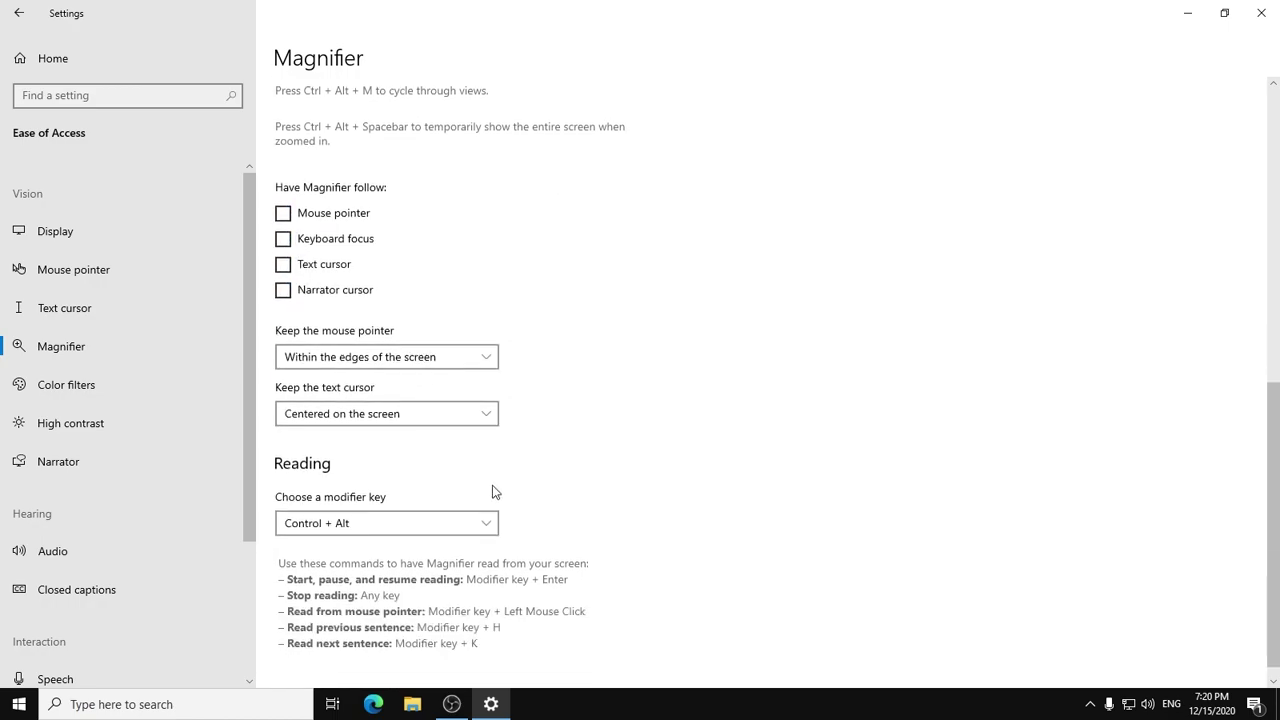
Disable Narrator's start-up options for the shortcut key, showing Narrator Home at start and minimizing Narrator Home to the system tray.
{"action": "left_click", "coordinate": [86, 384]}
{"action": "scroll", "coordinate": [443, 320], "scroll_direction": "down", "scroll_amount": 3}
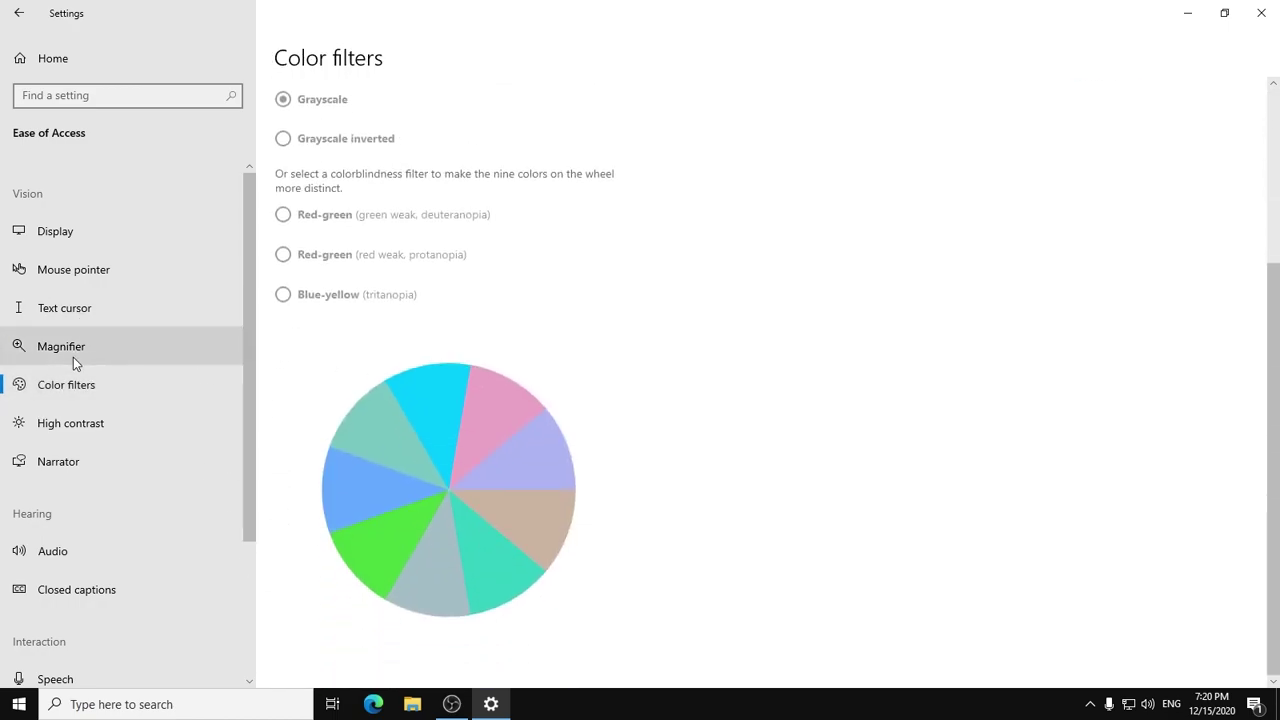
{"action": "left_click", "coordinate": [88, 423]}
{"action": "scroll", "coordinate": [330, 320], "scroll_direction": "down", "scroll_amount": 1}
{"action": "left_click", "coordinate": [49, 456]}
{"action": "scroll", "coordinate": [362, 320], "scroll_direction": "down", "scroll_amount": 4}
{"action": "scroll", "coordinate": [355, 304], "scroll_direction": "up", "scroll_amount": 3}
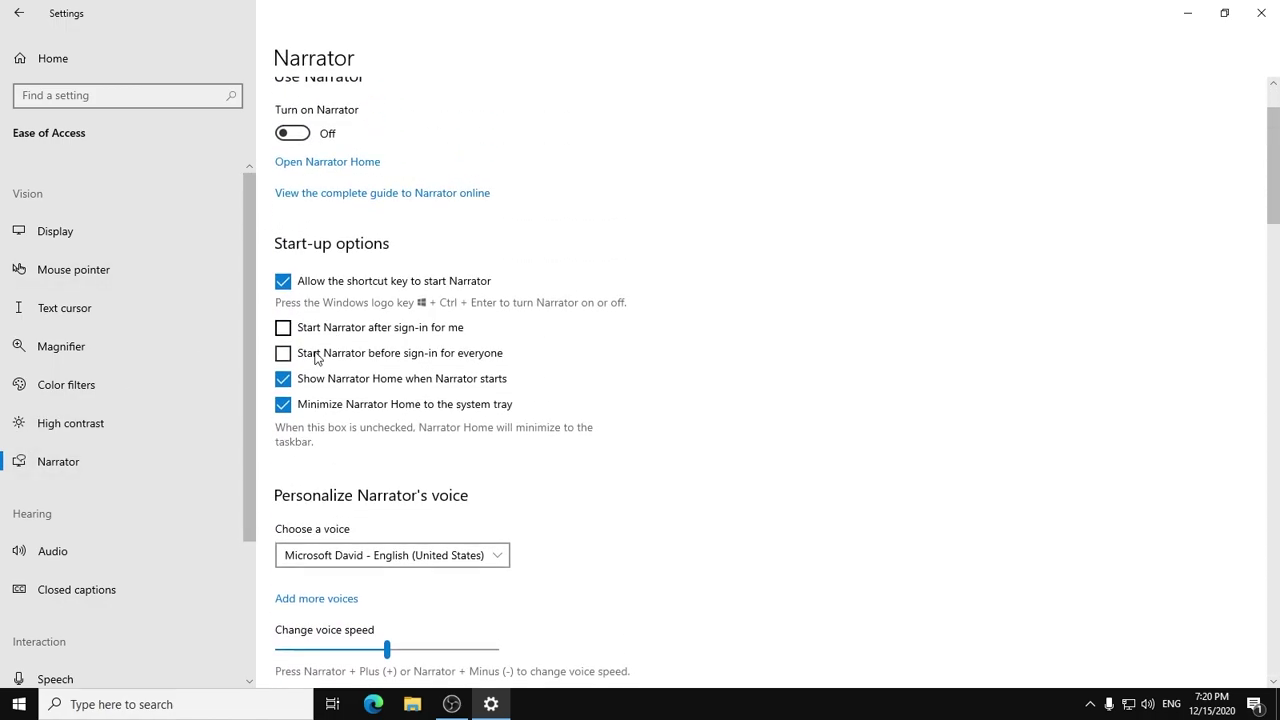
{"action": "left_click", "coordinate": [283, 404]}
{"action": "left_click", "coordinate": [283, 378]}
{"action": "left_click", "coordinate": [283, 281]}
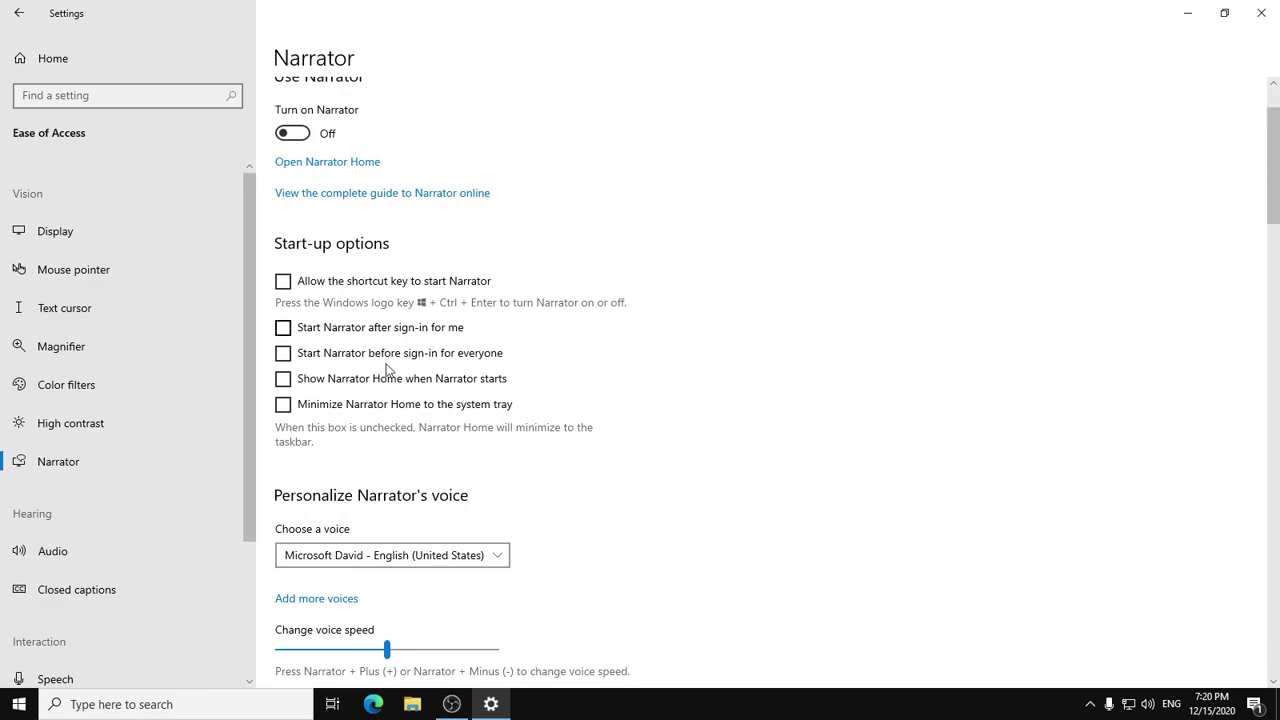
Disable Narrator's punctuation-based pauses, hints on interacting with controls, and announcements of why an action can't be performed.
{"action": "scroll", "coordinate": [425, 410], "scroll_direction": "down", "scroll_amount": 5}
{"action": "scroll", "coordinate": [725, 435], "scroll_direction": "up", "scroll_amount": 3}
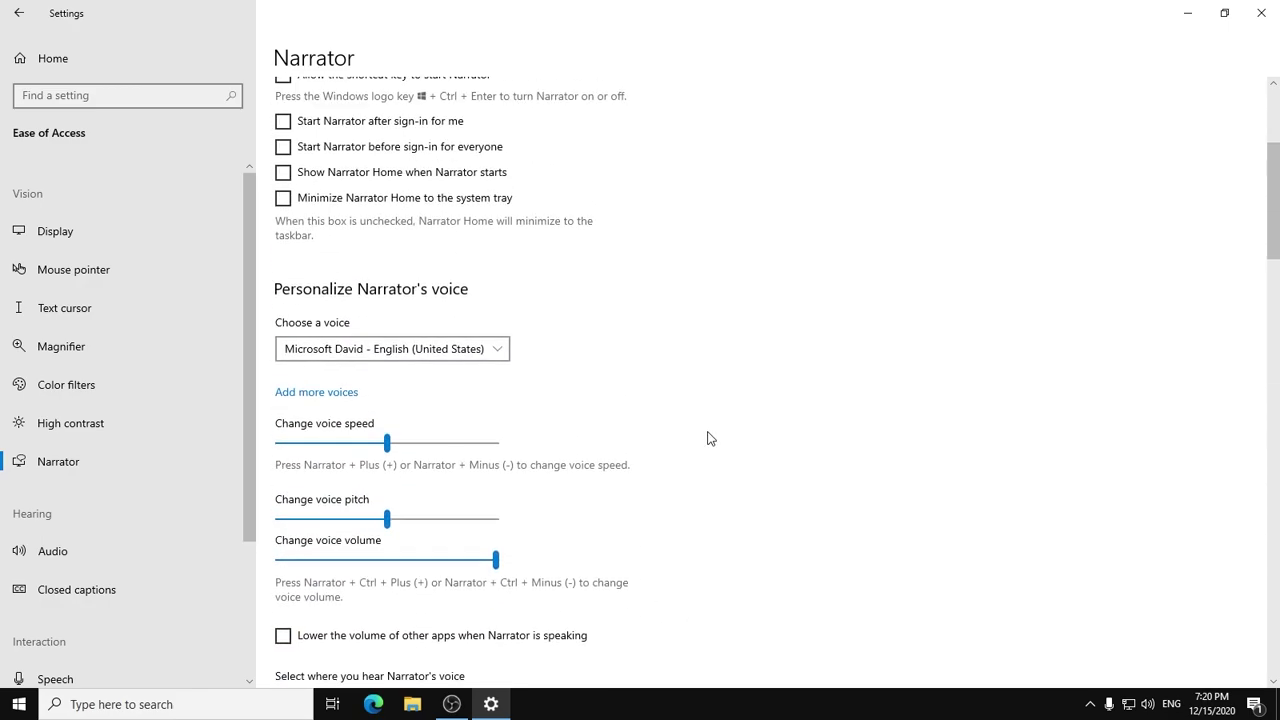
{"action": "scroll", "coordinate": [400, 560], "scroll_direction": "down", "scroll_amount": 8}
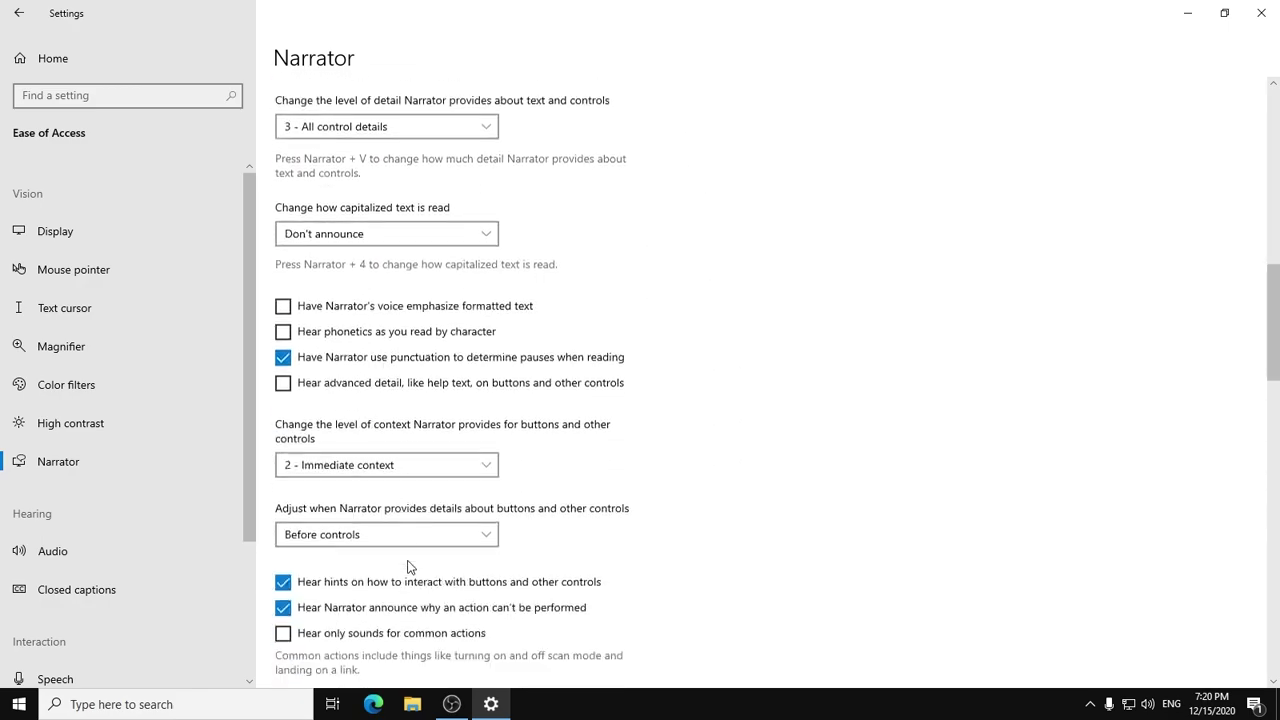
{"action": "left_click", "coordinate": [283, 251]}
{"action": "left_click", "coordinate": [283, 476]}
{"action": "left_click", "coordinate": [283, 501]}
{"action": "left_click", "coordinate": [283, 589]}
Clear further enabled Narrator options and turn off Get image descriptions, page titles, and popular links.
{"action": "scroll", "coordinate": [400, 400], "scroll_direction": "down", "scroll_amount": 5}
{"action": "left_click", "coordinate": [283, 222]}
{"action": "left_click", "coordinate": [283, 171]}
{"action": "scroll", "coordinate": [290, 360], "scroll_direction": "down", "scroll_amount": 4}
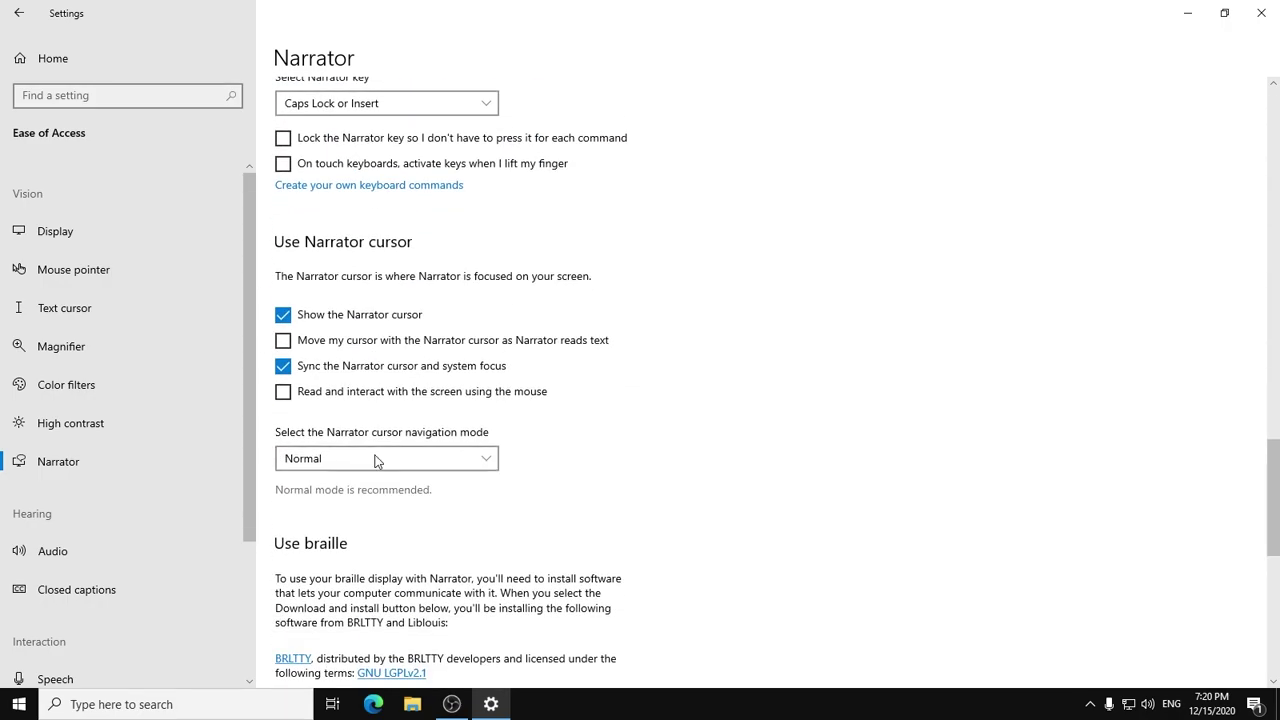
{"action": "scroll", "coordinate": [290, 400], "scroll_direction": "down", "scroll_amount": 7}
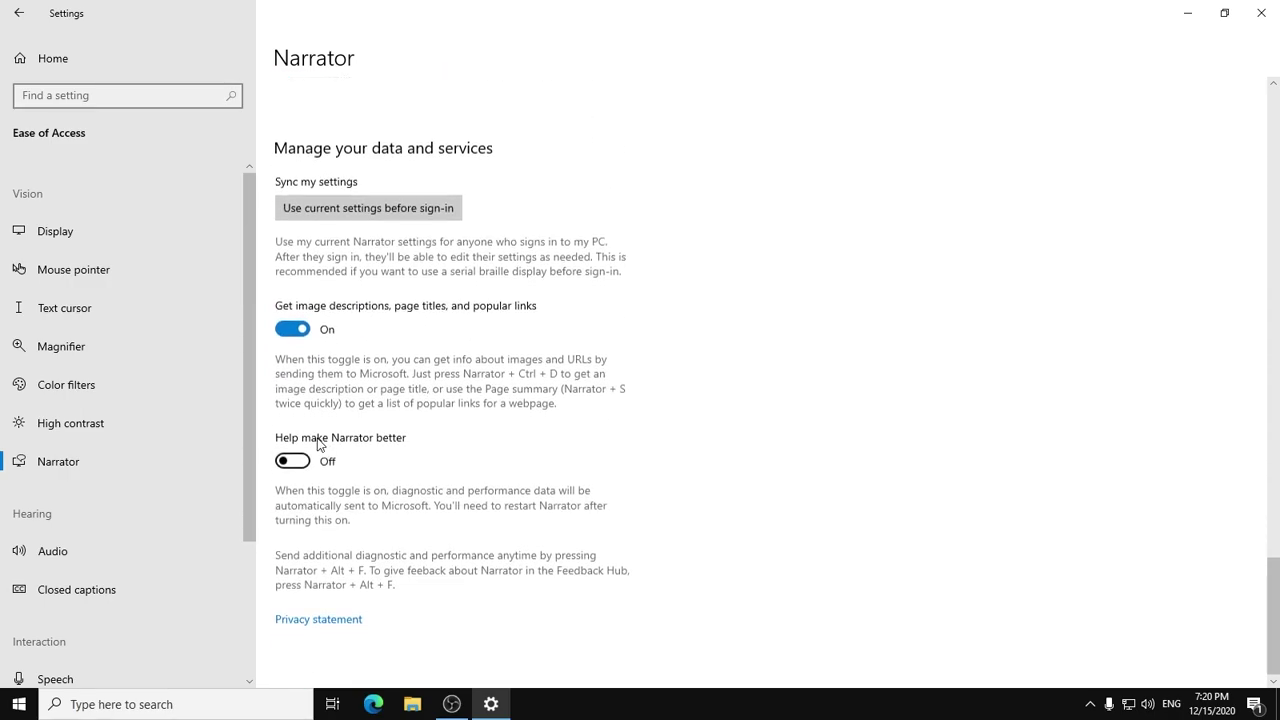
{"action": "left_click", "coordinate": [292, 325]}
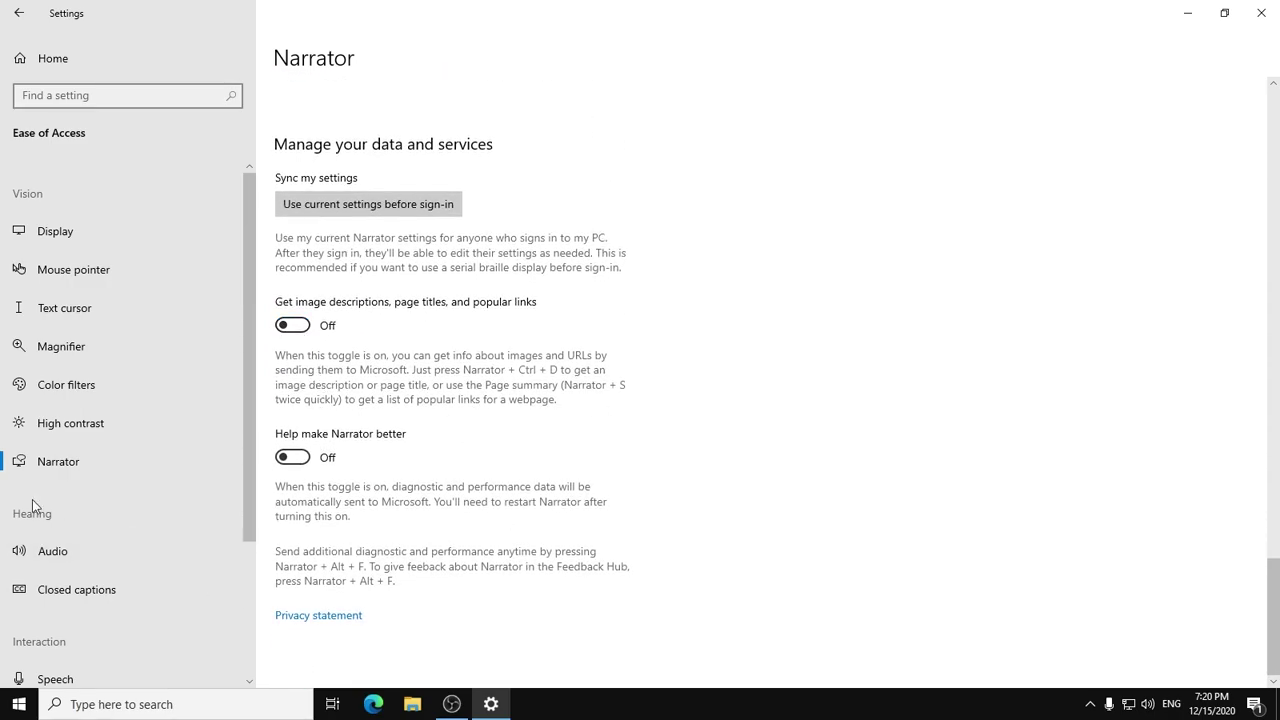
In the Ease of Access Keyboard settings, disable the shortcut keys that start Sticky Keys, Toggle Keys and Filter Keys.
{"action": "scroll", "coordinate": [64, 525], "scroll_direction": "down", "scroll_amount": 2}
{"action": "left_click", "coordinate": [93, 358]}
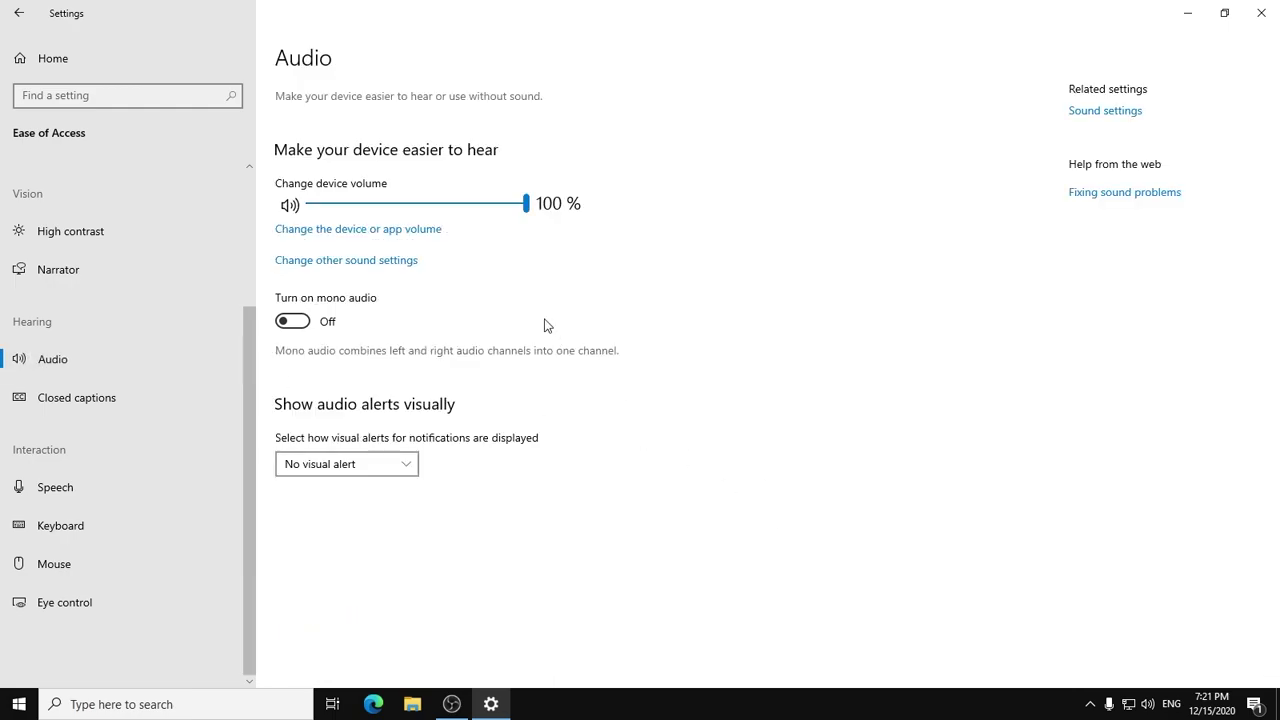
{"action": "left_click", "coordinate": [80, 397]}
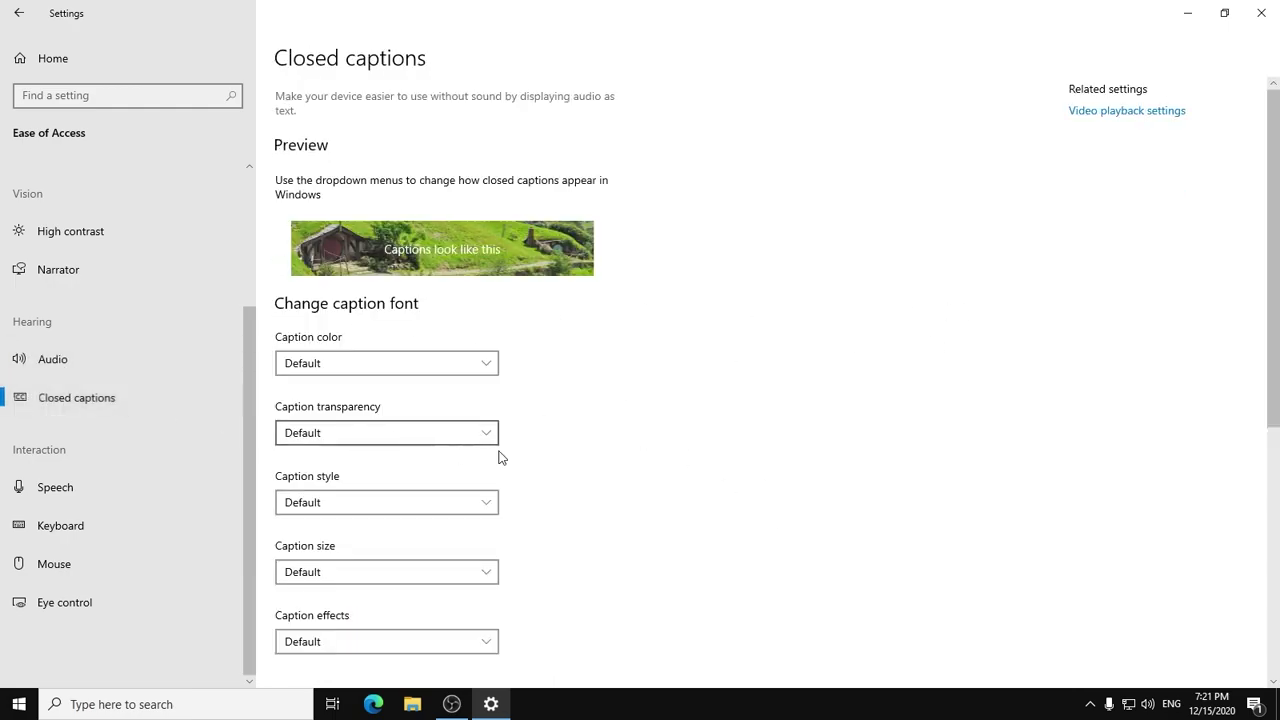
{"action": "left_click", "coordinate": [63, 489]}
{"action": "left_click", "coordinate": [232, 514]}
{"action": "scroll", "coordinate": [394, 494], "scroll_direction": "down", "scroll_amount": 2}
{"action": "scroll", "coordinate": [423, 383], "scroll_direction": "up", "scroll_amount": 2}
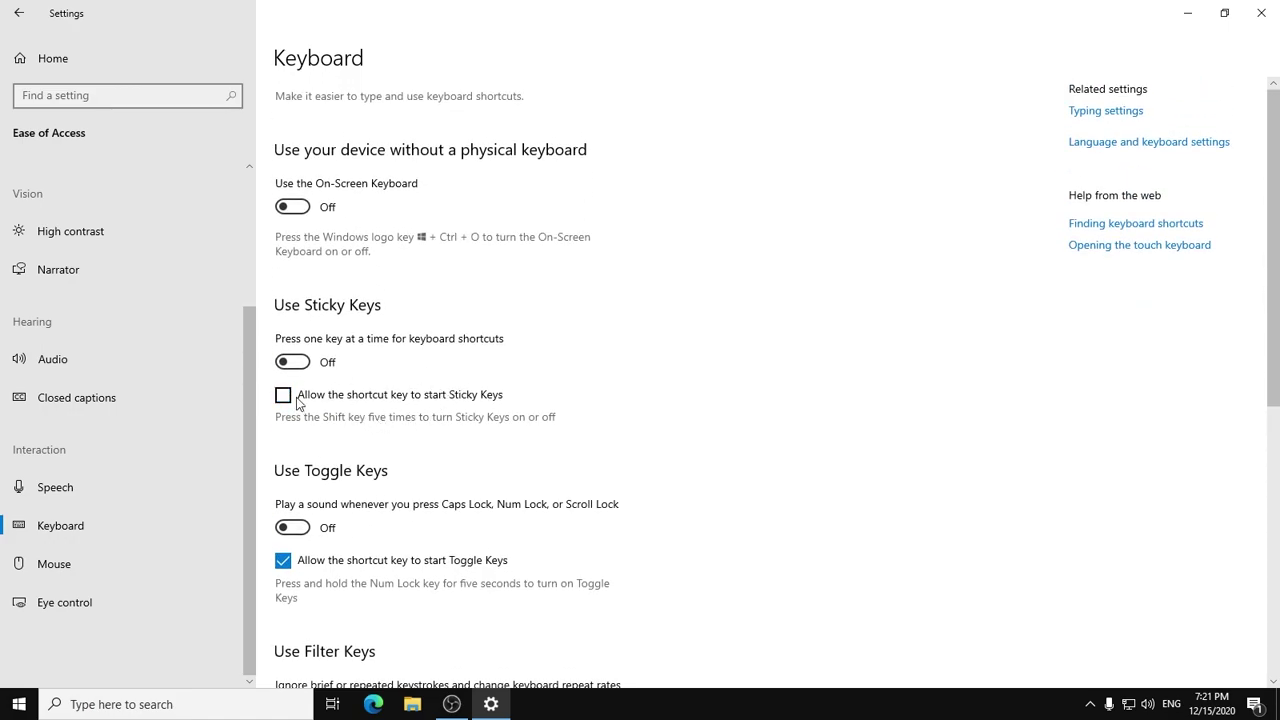
{"action": "scroll", "coordinate": [470, 465], "scroll_direction": "down", "scroll_amount": 4}
{"action": "scroll", "coordinate": [423, 389], "scroll_direction": "up", "scroll_amount": 2}
{"action": "left_click", "coordinate": [283, 354]}
{"action": "left_click", "coordinate": [303, 537]}
{"action": "scroll", "coordinate": [340, 470], "scroll_direction": "down", "scroll_amount": 3}
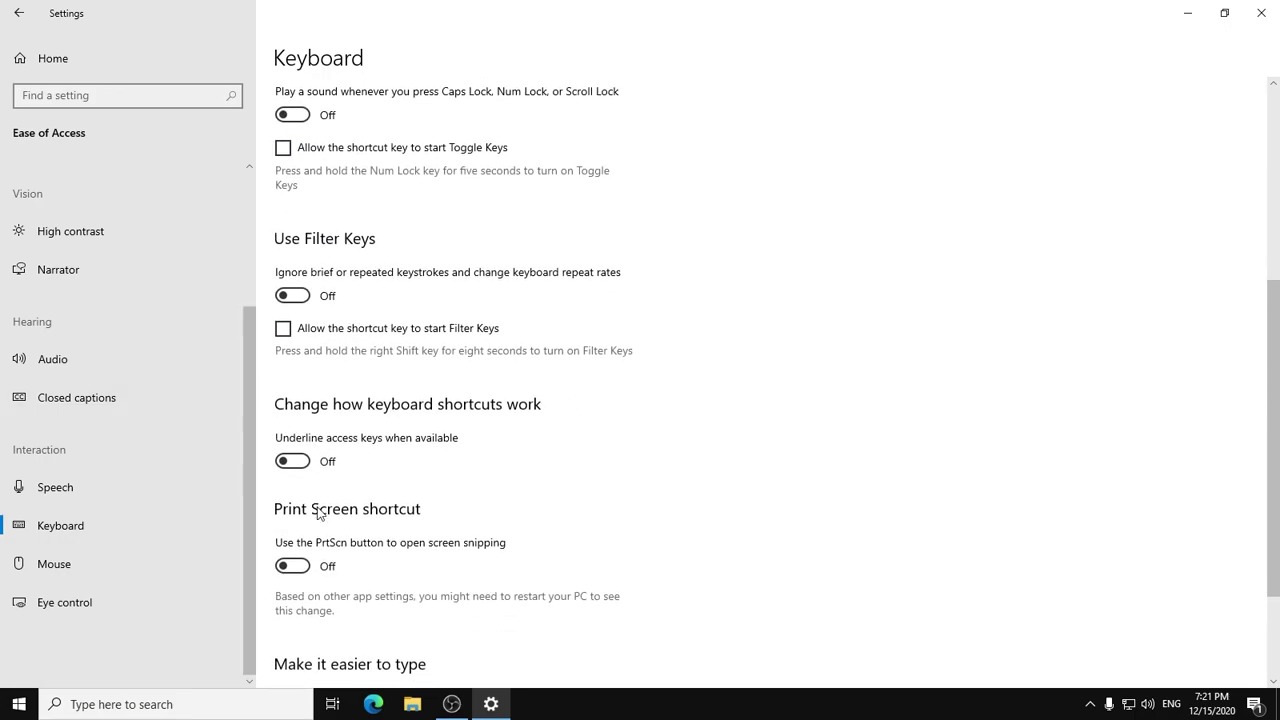
Clear the enabled option under Make it easier to type in the Keyboard settings.
{"action": "scroll", "coordinate": [369, 410], "scroll_direction": "down", "scroll_amount": 3}
{"action": "left_click", "coordinate": [283, 567]}
{"action": "scroll", "coordinate": [300, 560], "scroll_direction": "up", "scroll_amount": 2}
In the Gaming settings, stop the controller button from opening Xbox Game Bar and turn Xbox Game Bar off.
{"action": "left_click", "coordinate": [65, 567]}
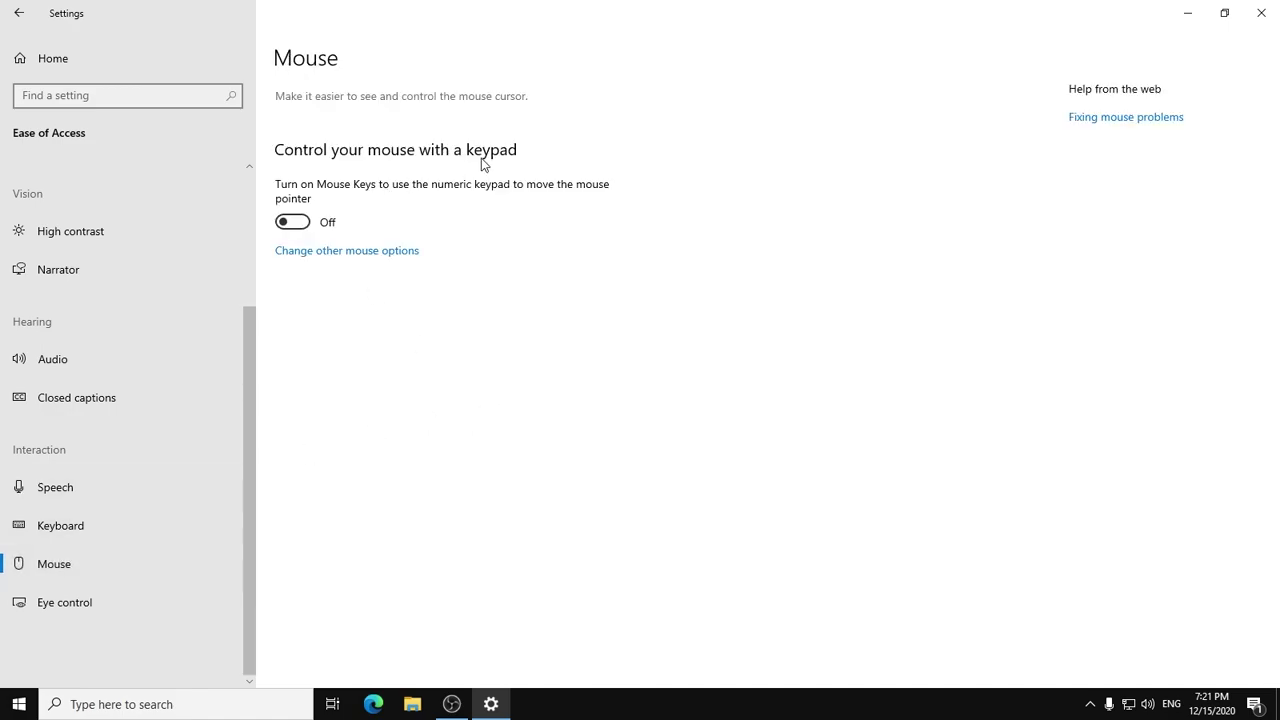
{"action": "left_click", "coordinate": [90, 610]}
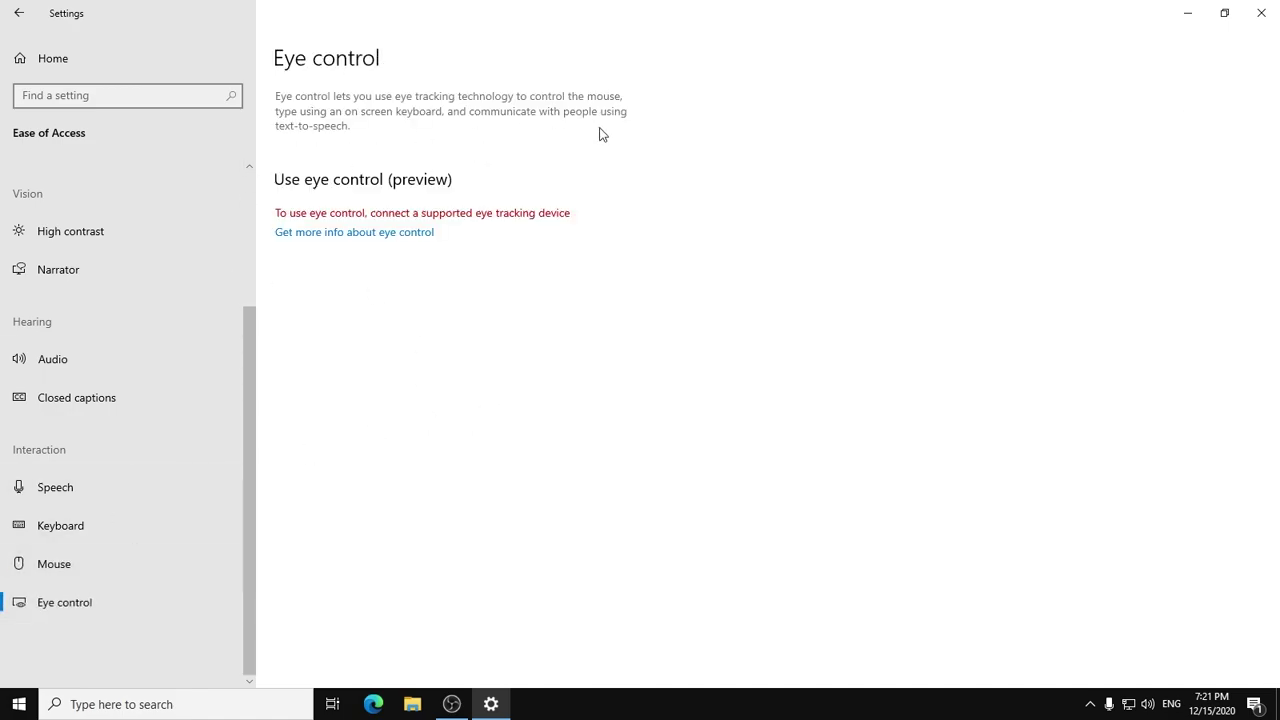
{"action": "scroll", "coordinate": [109, 571], "scroll_direction": "up", "scroll_amount": 3}
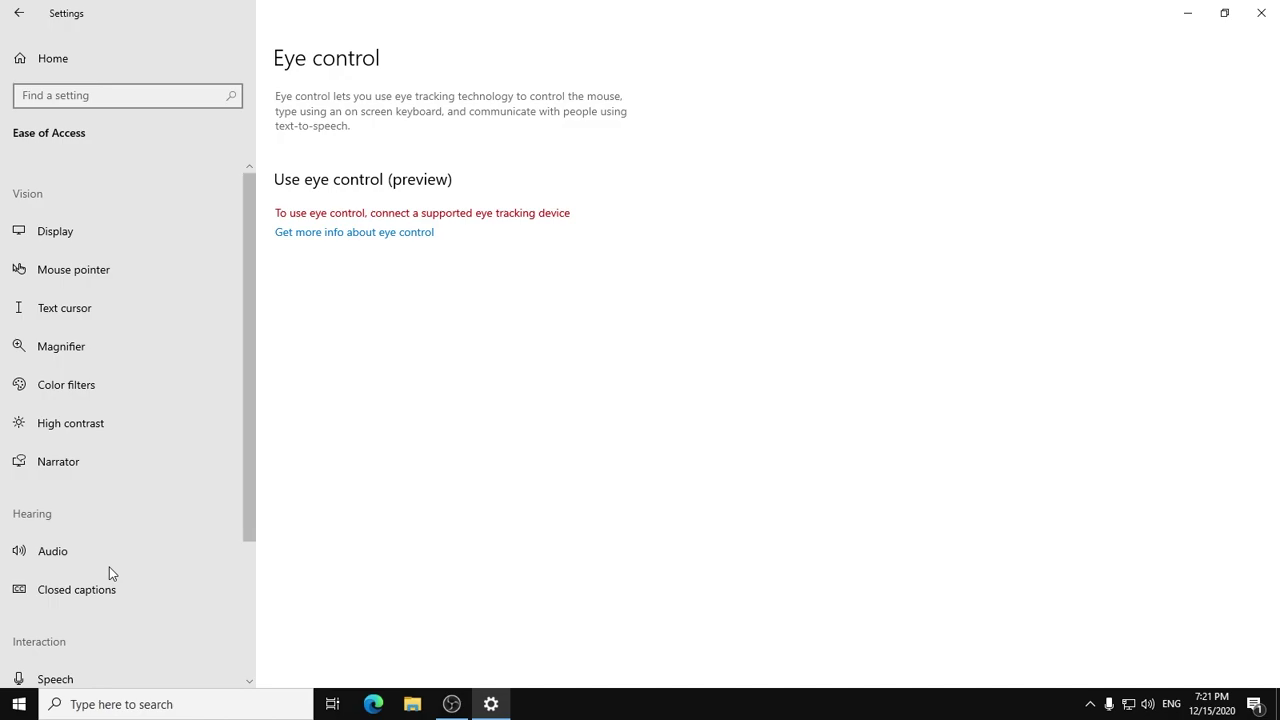
{"action": "left_click", "coordinate": [12, 14]}
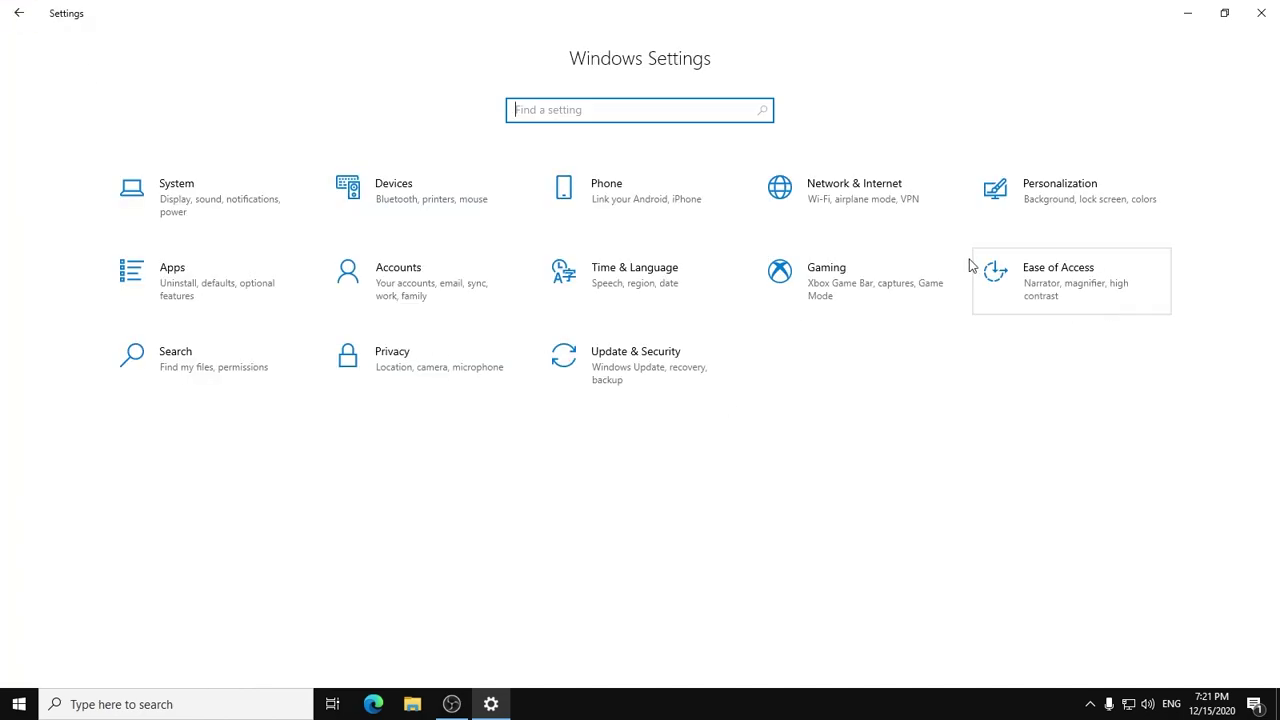
{"action": "left_click", "coordinate": [815, 289]}
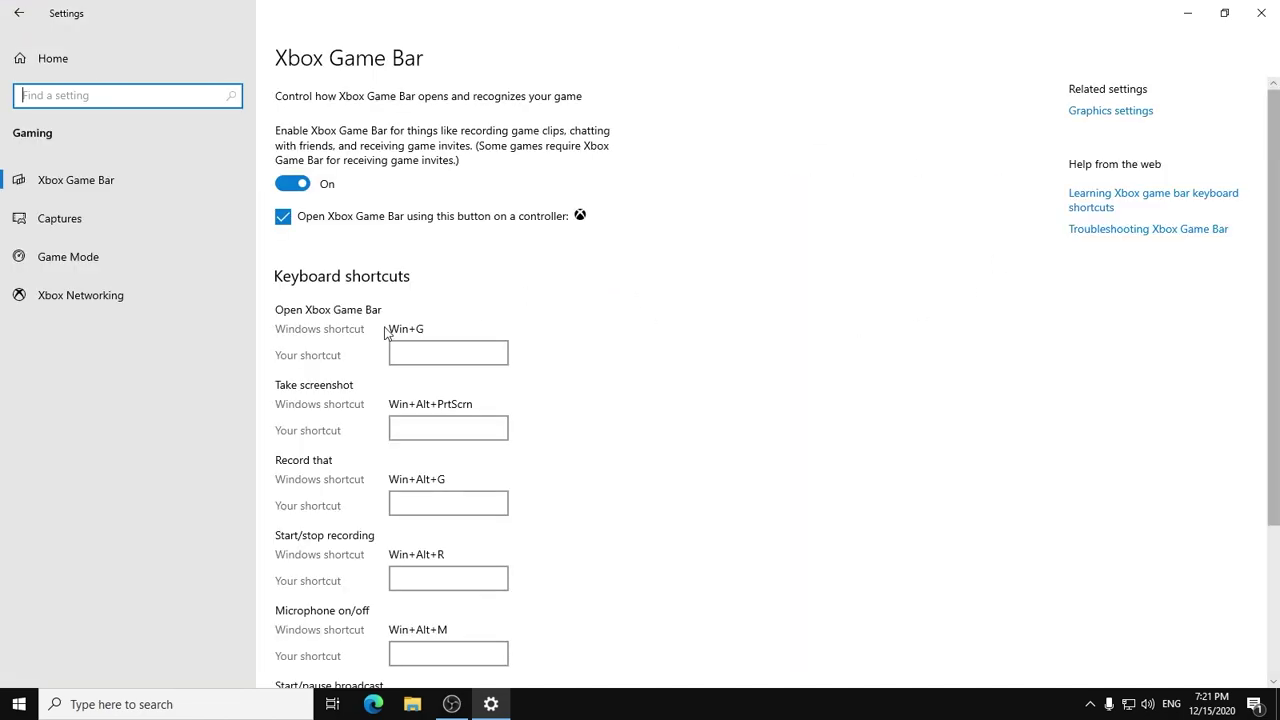
{"action": "left_click", "coordinate": [283, 217]}
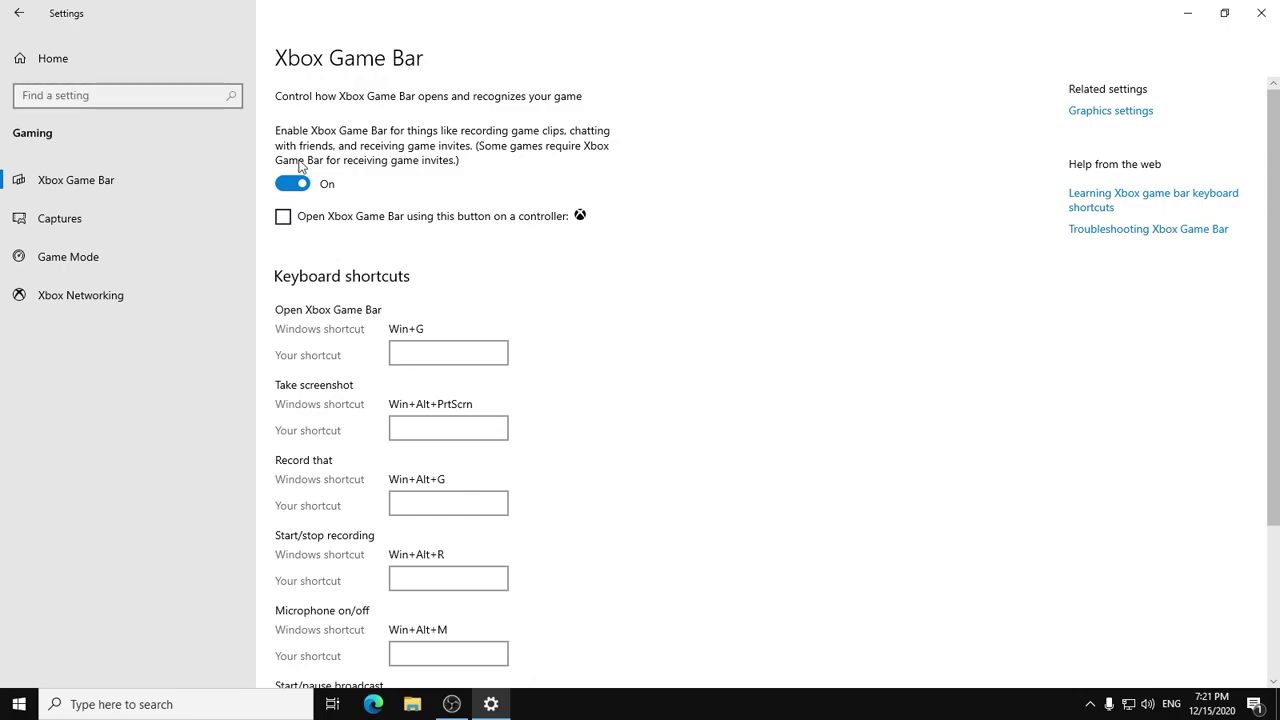
{"action": "scroll", "coordinate": [868, 292], "scroll_direction": "down", "scroll_amount": 3}
{"action": "scroll", "coordinate": [452, 220], "scroll_direction": "up", "scroll_amount": 2}
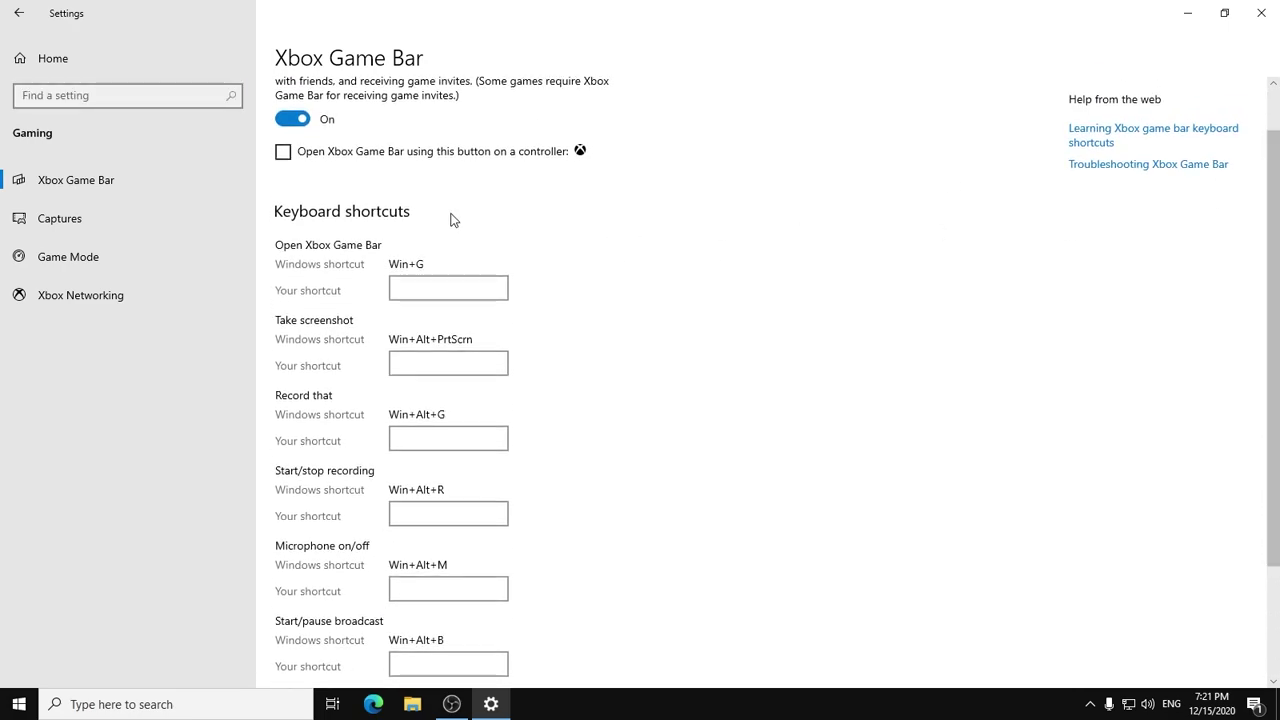
{"action": "scroll", "coordinate": [562, 306], "scroll_direction": "up", "scroll_amount": 1}
{"action": "left_click", "coordinate": [292, 183]}
In the Captures settings, disable mouse cursor capture, the Record game audio only option, and audio recording for games.
{"action": "left_click", "coordinate": [68, 216]}
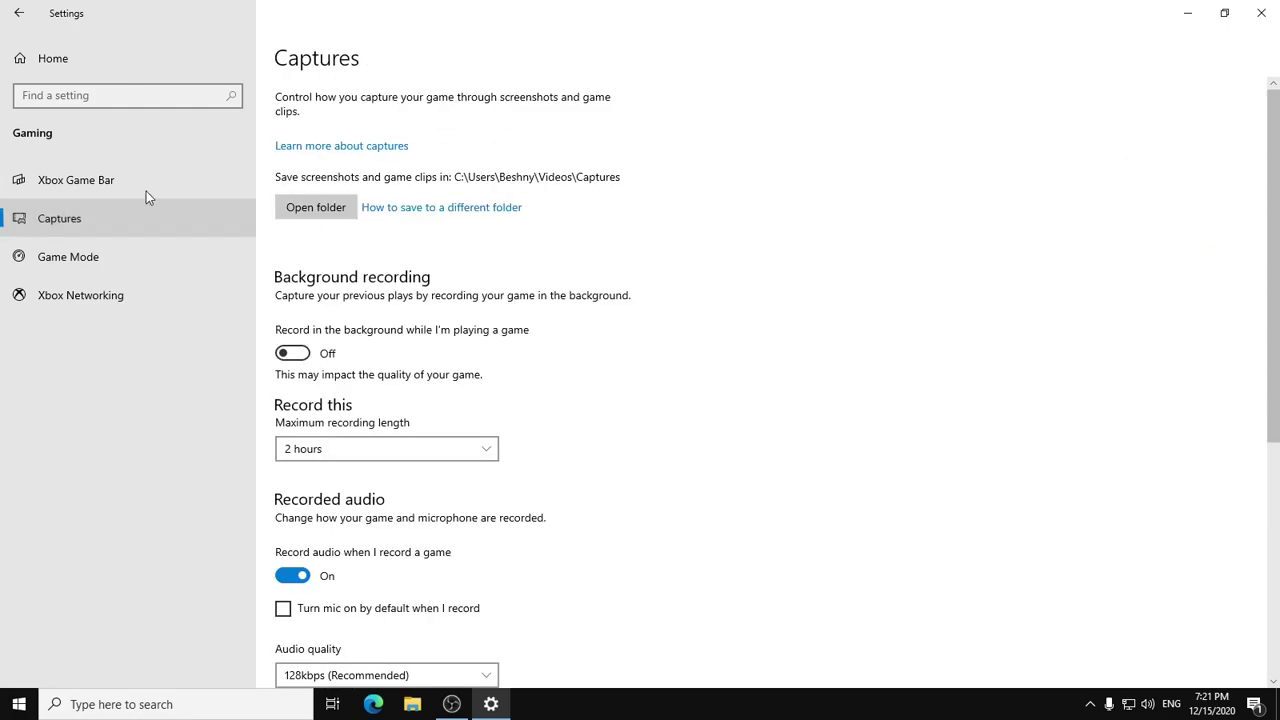
{"action": "scroll", "coordinate": [637, 329], "scroll_direction": "down", "scroll_amount": 5}
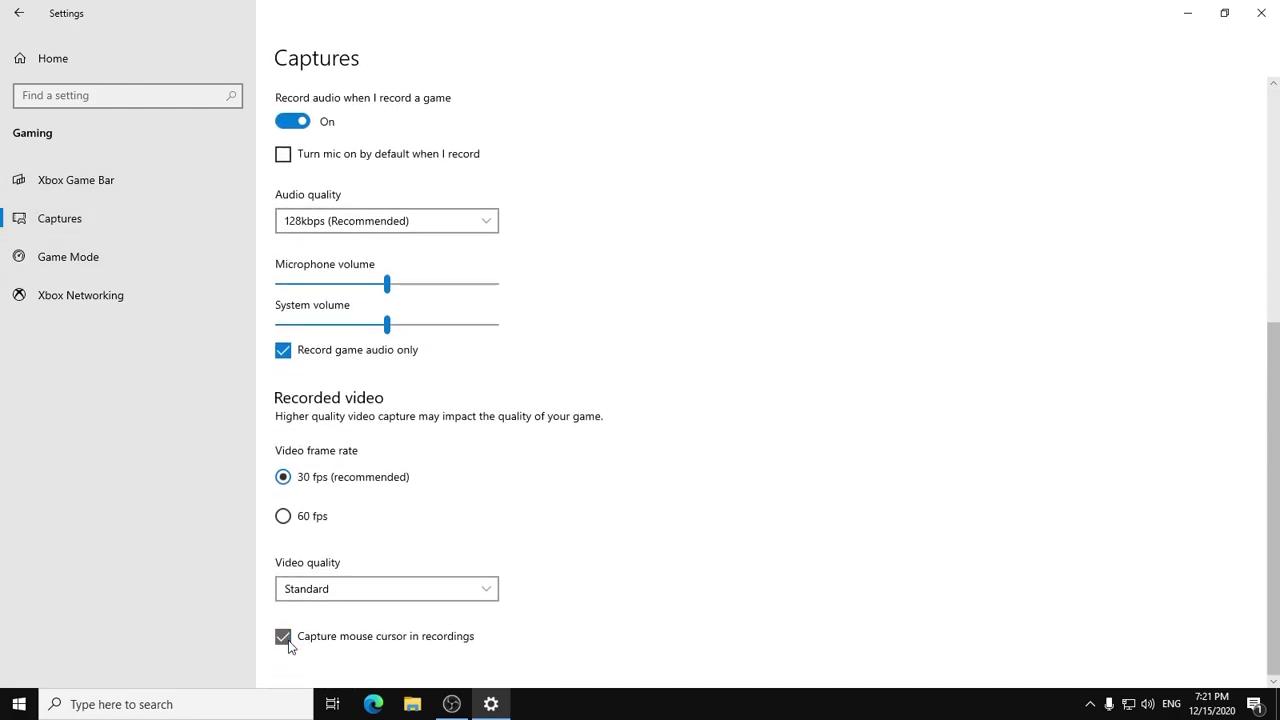
{"action": "left_click", "coordinate": [458, 708]}
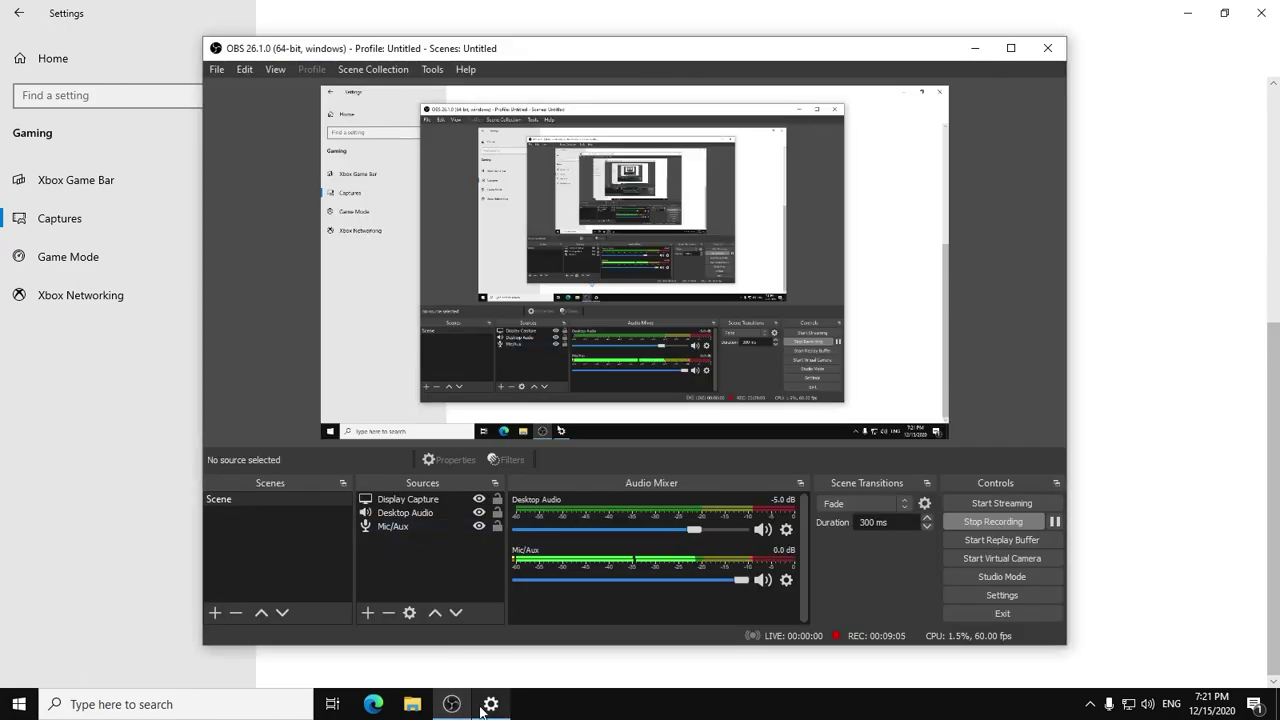
{"action": "left_click", "coordinate": [460, 710]}
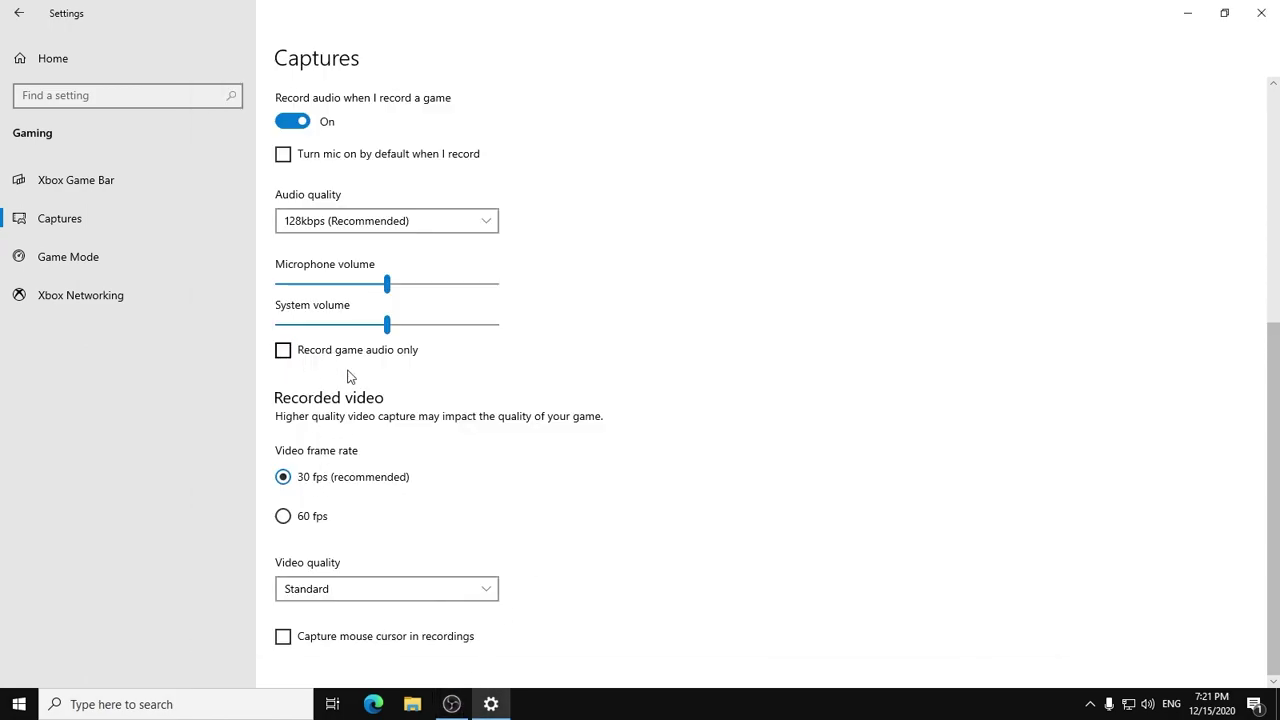
{"action": "scroll", "coordinate": [322, 370], "scroll_direction": "up", "scroll_amount": 5}
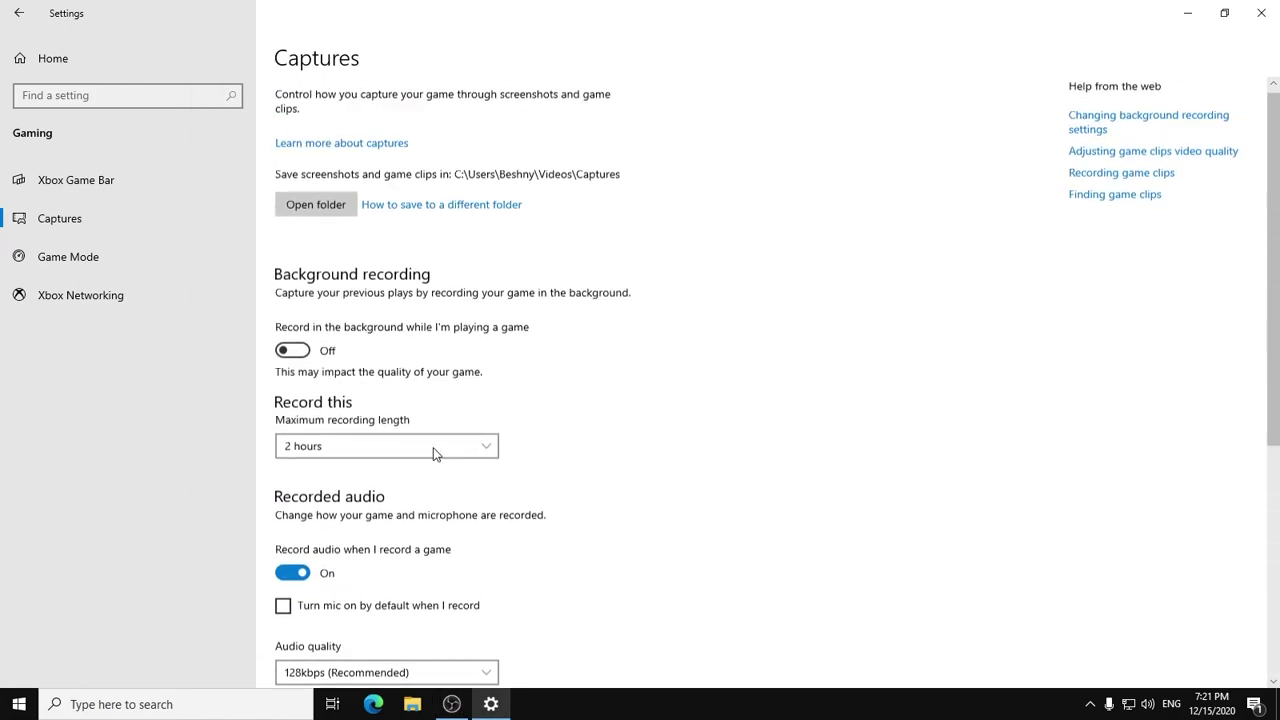
{"action": "left_click", "coordinate": [285, 578]}
{"action": "scroll", "coordinate": [489, 517], "scroll_direction": "down", "scroll_amount": 2}
{"action": "scroll", "coordinate": [647, 262], "scroll_direction": "up", "scroll_amount": 2}
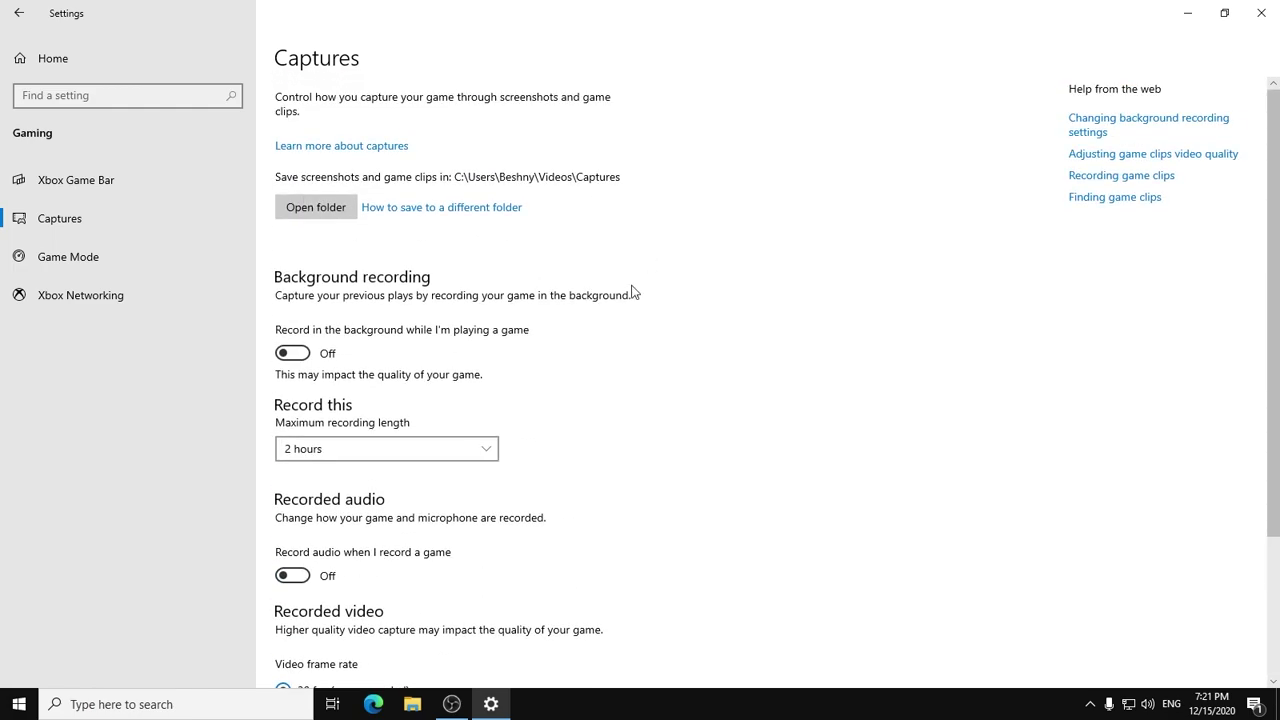
Turn off Game Mode in the Gaming settings and check the Xbox Networking page.
{"action": "left_click", "coordinate": [60, 254]}
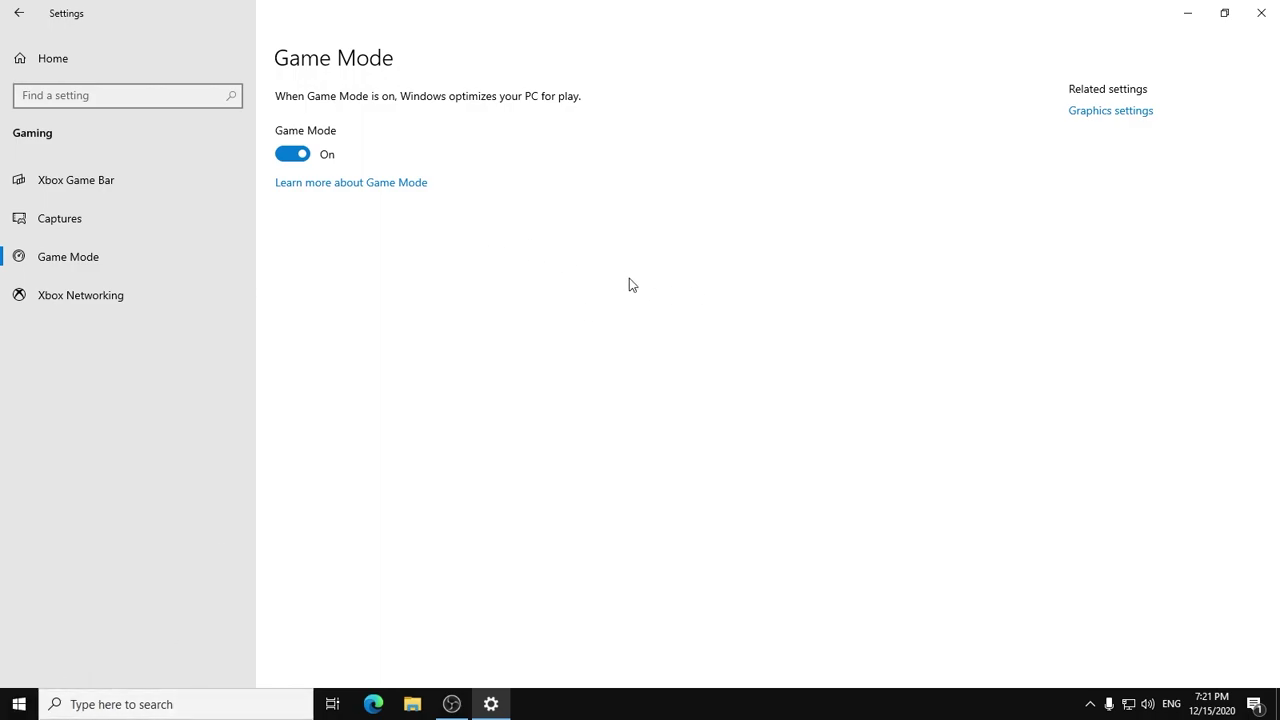
{"action": "left_click", "coordinate": [287, 163]}
{"action": "left_click", "coordinate": [65, 295]}
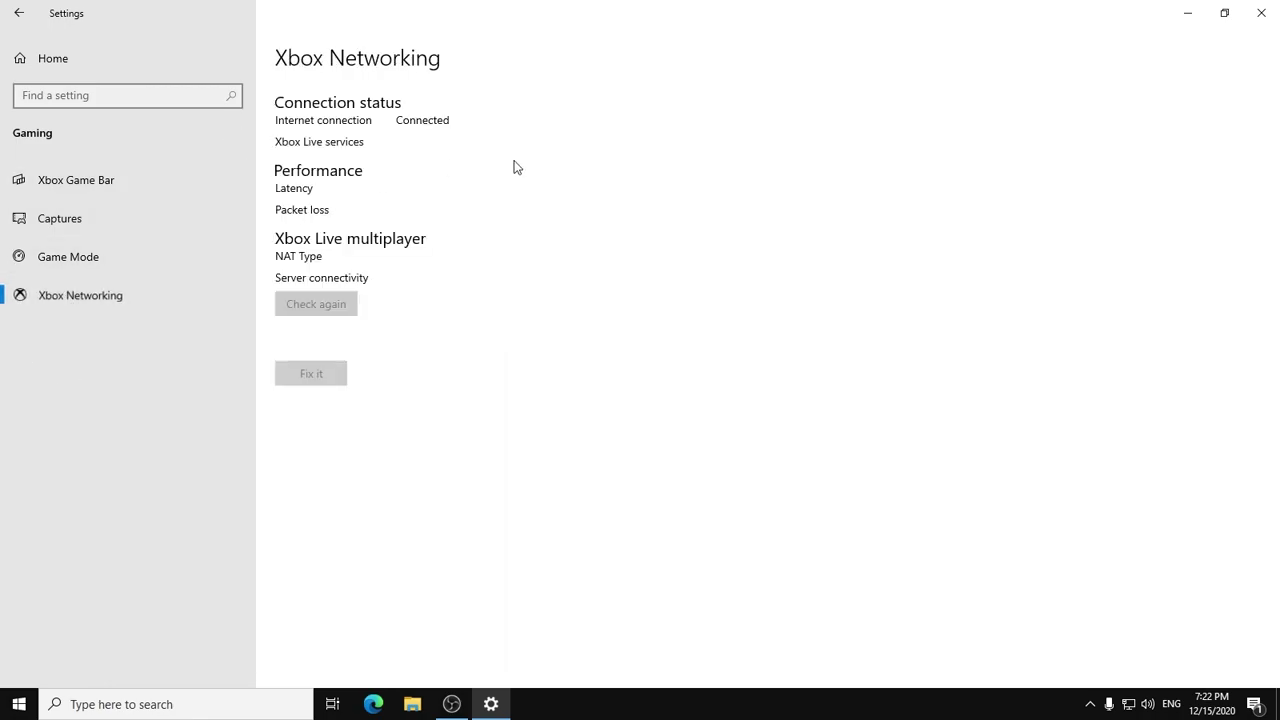
{"action": "left_click", "coordinate": [19, 13]}
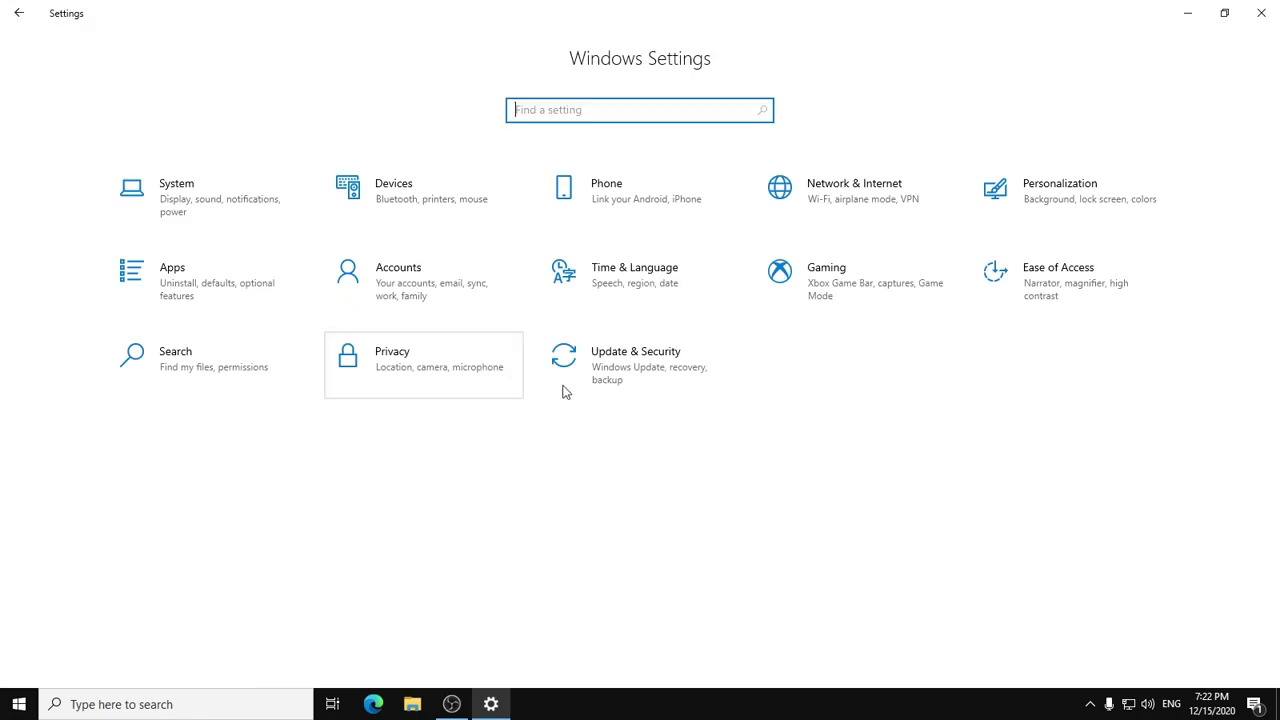
Review the Date & time, Region and Speech pages of the Time & Language settings.
{"action": "left_click", "coordinate": [655, 279]}
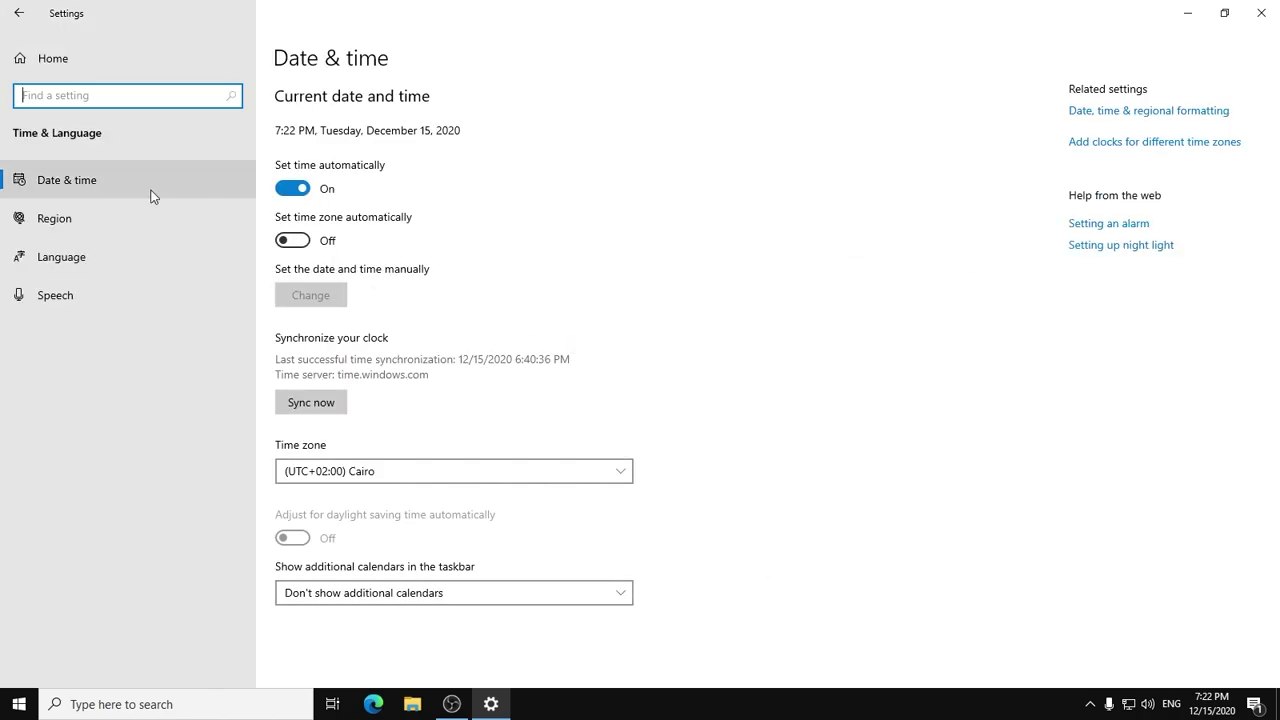
{"action": "left_click", "coordinate": [60, 218]}
{"action": "left_click", "coordinate": [86, 293]}
{"action": "scroll", "coordinate": [672, 484], "scroll_direction": "down", "scroll_amount": 3}
{"action": "left_click", "coordinate": [18, 13]}
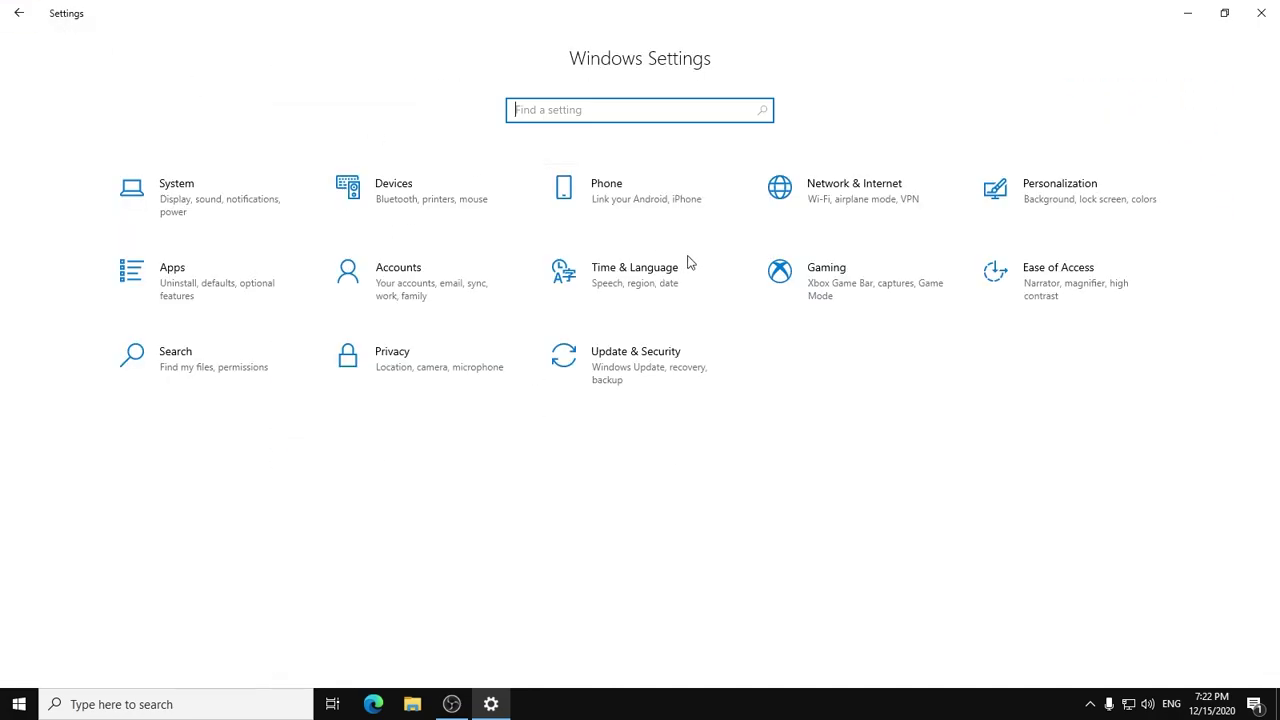
In the account's Sign-in options, turn off using sign-in info to automatically finish setting up the device after an update or restart.
{"action": "left_click", "coordinate": [357, 306]}
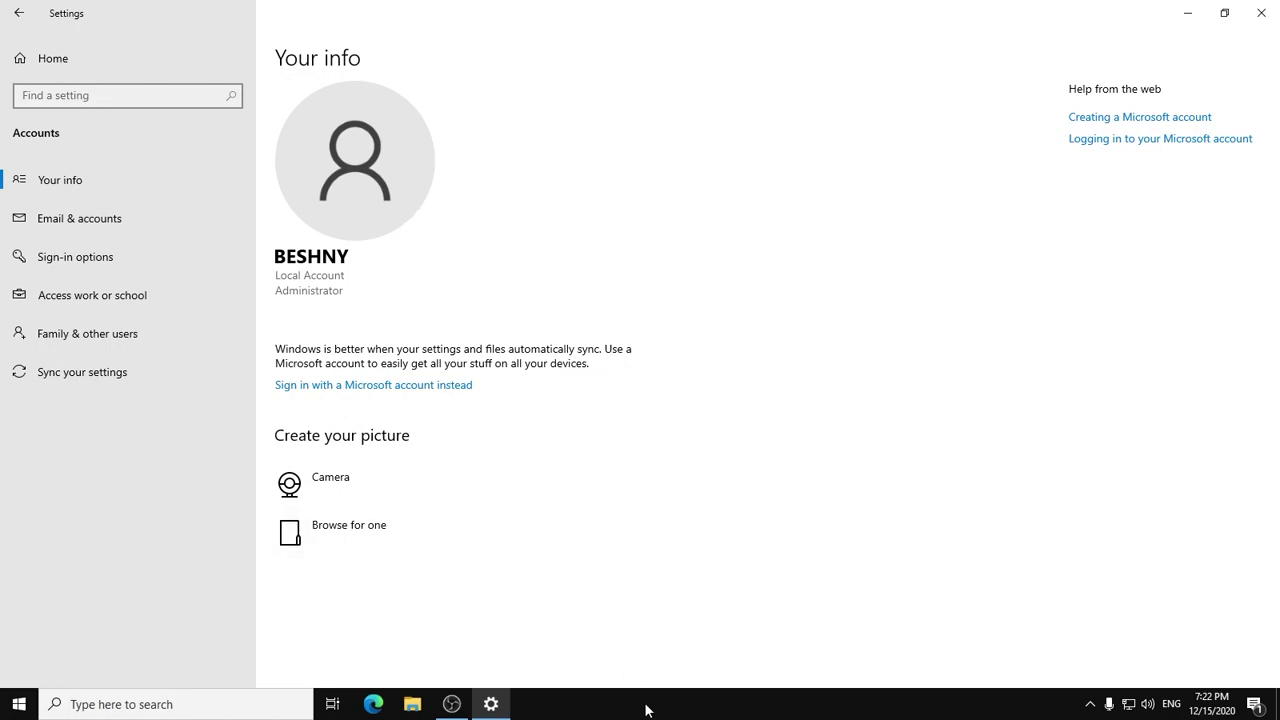
{"action": "right_click", "coordinate": [682, 706]}
{"action": "left_click", "coordinate": [593, 596]}
{"action": "left_click", "coordinate": [60, 228]}
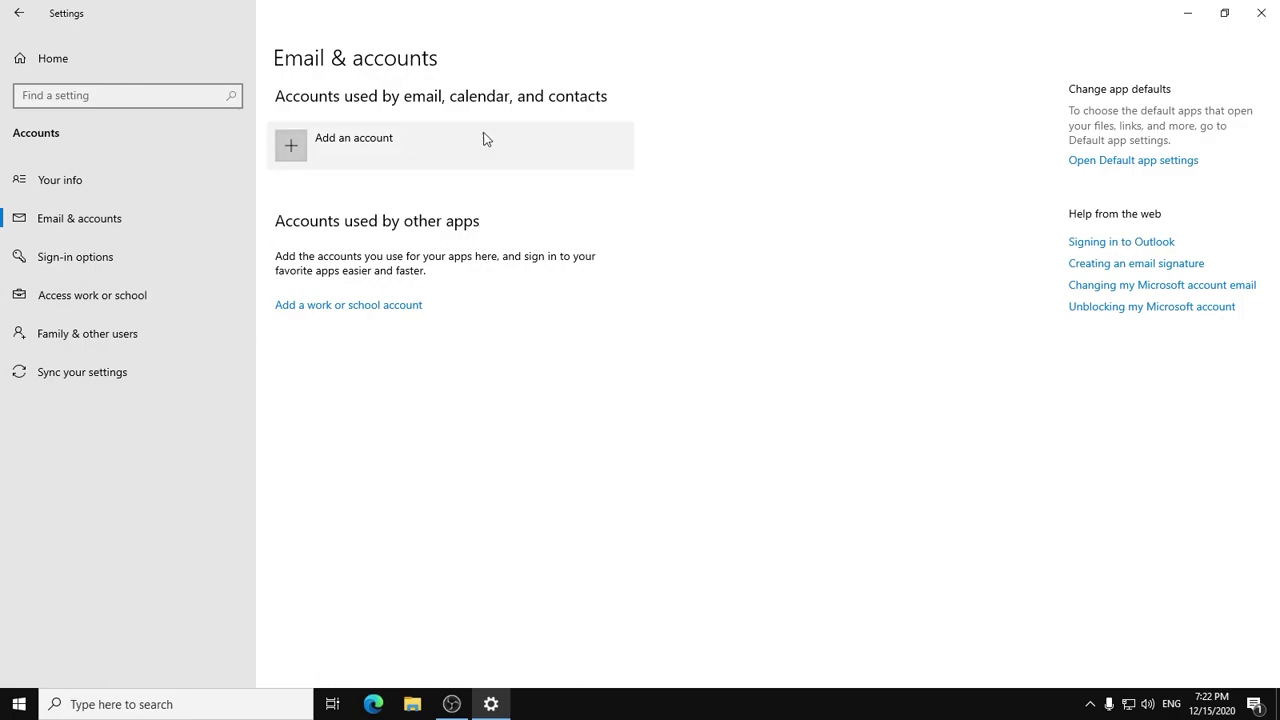
{"action": "left_click", "coordinate": [123, 257]}
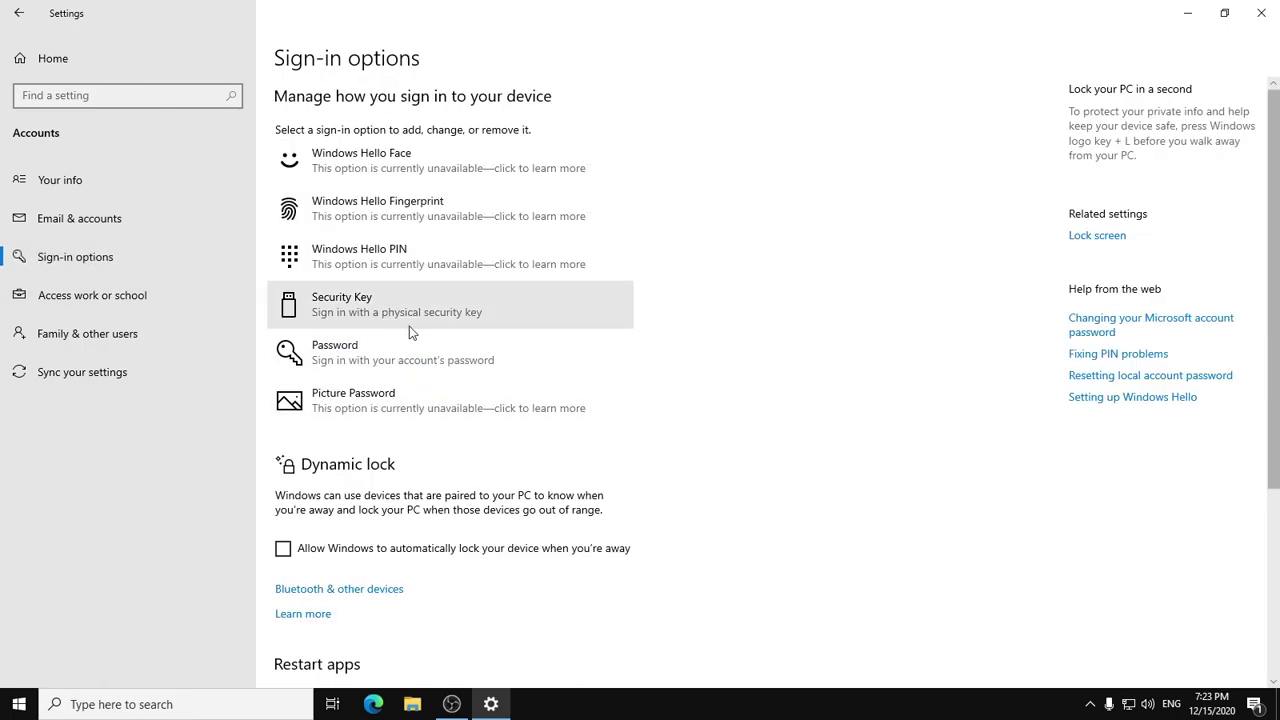
{"action": "scroll", "coordinate": [437, 533], "scroll_direction": "down", "scroll_amount": 5}
{"action": "left_click", "coordinate": [292, 587]}
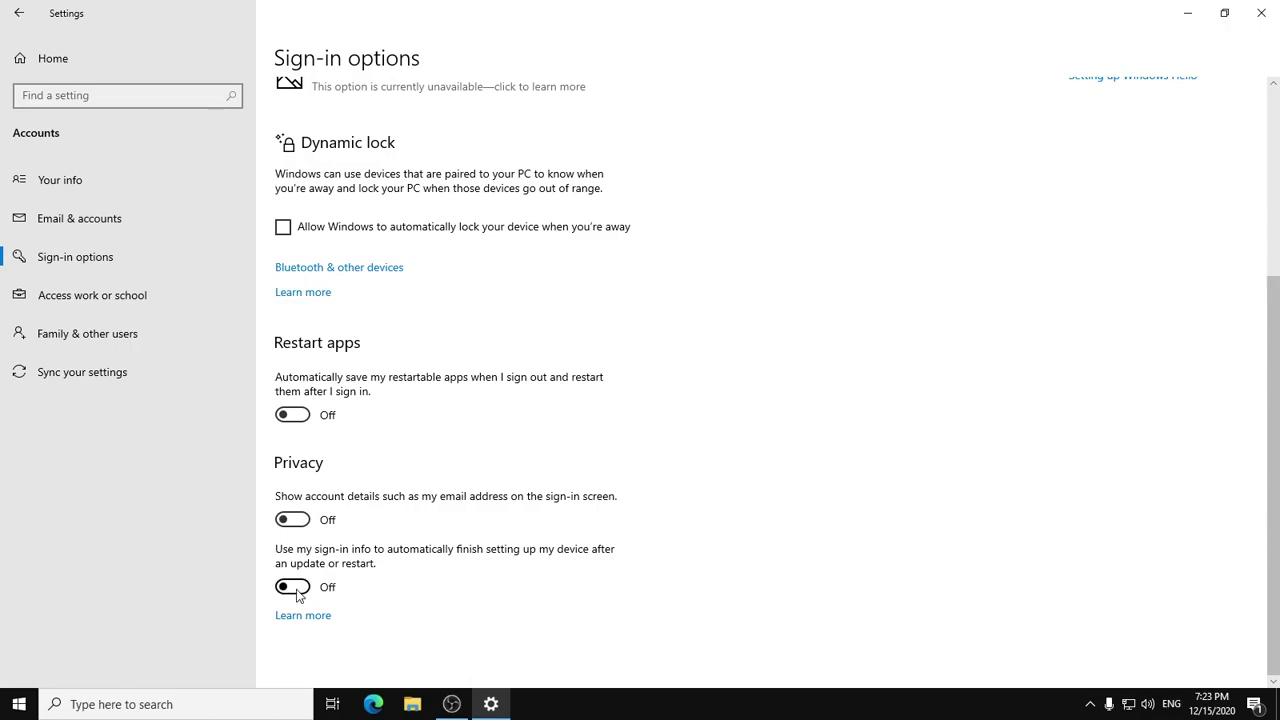
{"action": "scroll", "coordinate": [537, 563], "scroll_direction": "up", "scroll_amount": 4}
Review the Access work or school, Family & other users, and Sync your settings pages of the Accounts settings.
{"action": "left_click", "coordinate": [228, 292]}
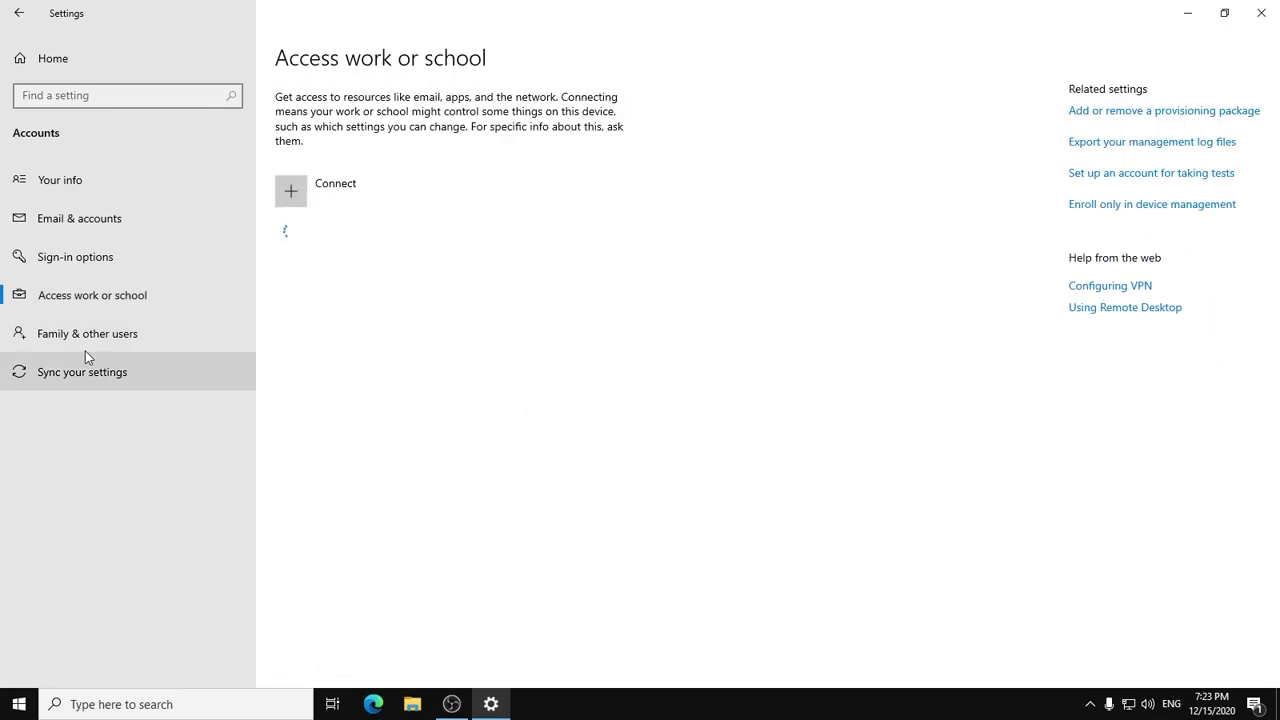
{"action": "left_click", "coordinate": [52, 370]}
{"action": "left_click", "coordinate": [59, 343]}
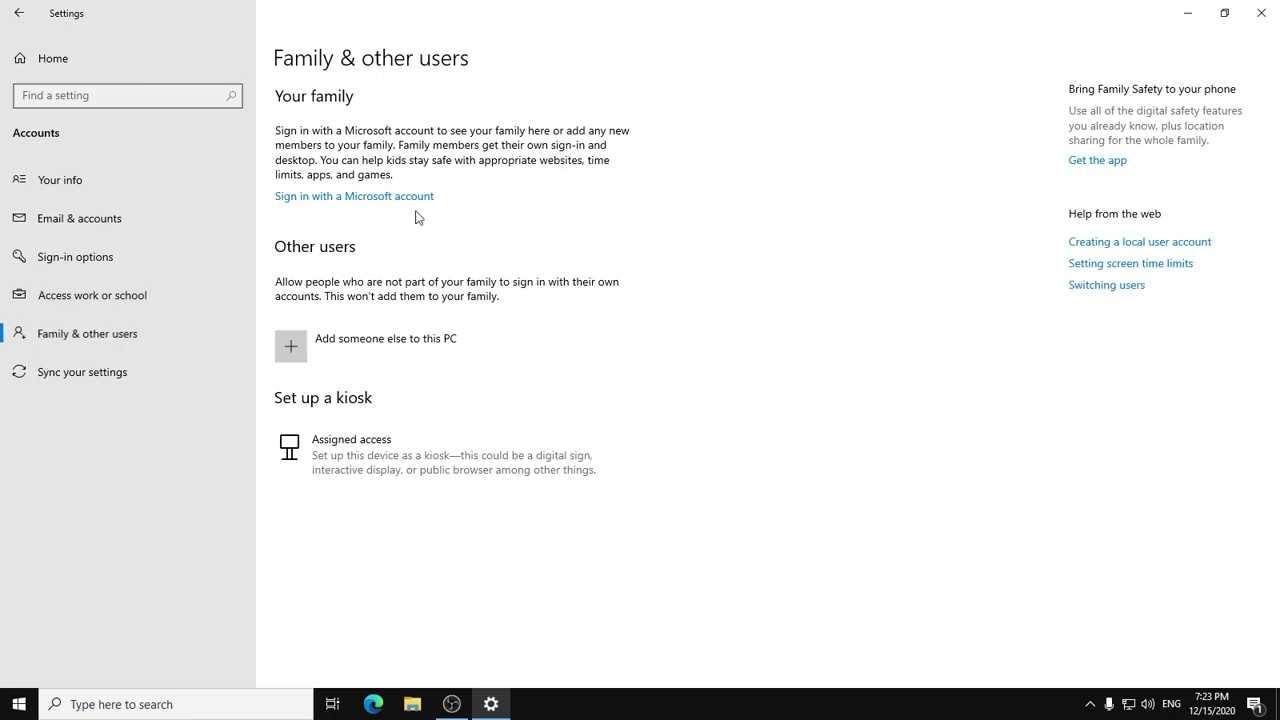
{"action": "left_click", "coordinate": [134, 378]}
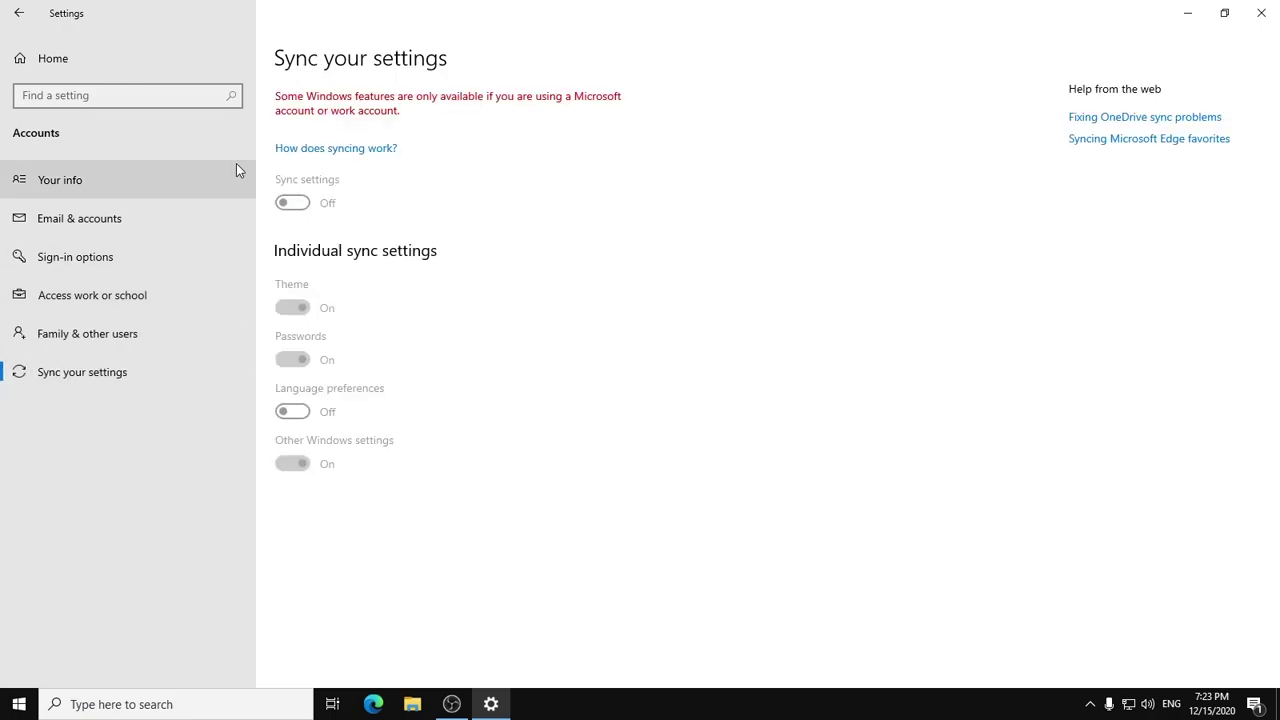
{"action": "left_click", "coordinate": [102, 190]}
{"action": "left_click", "coordinate": [198, 375]}
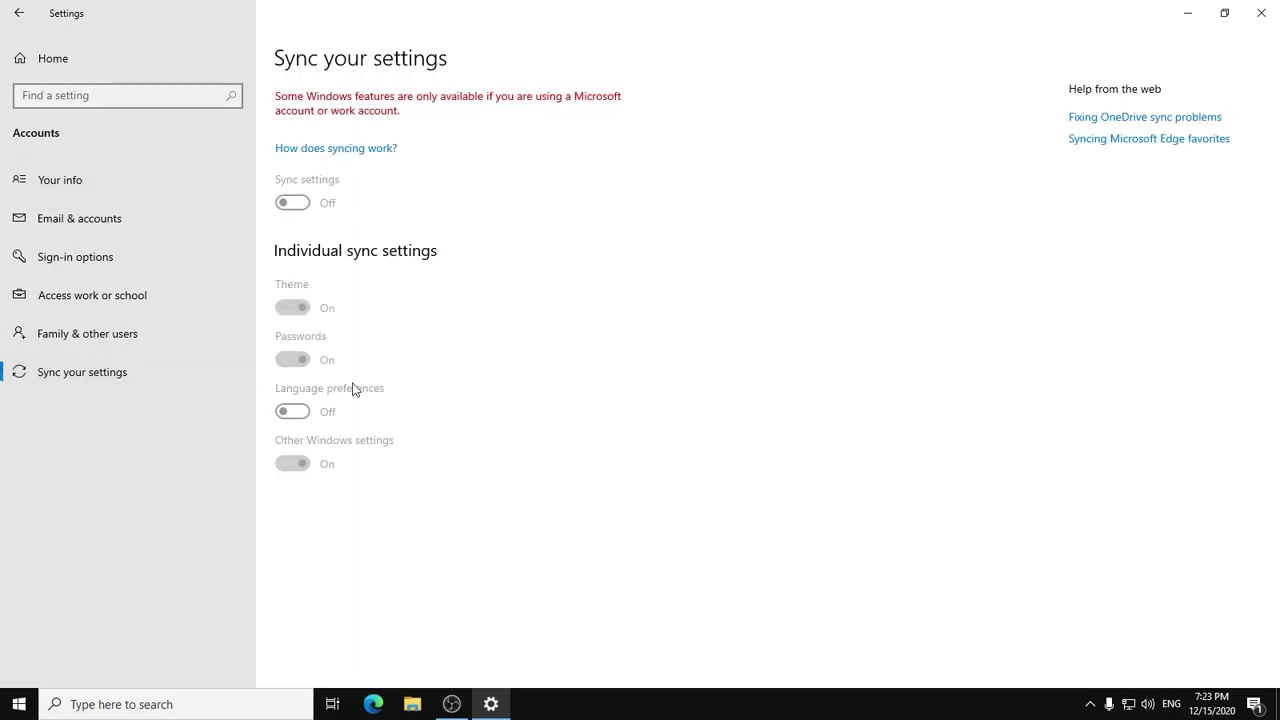
{"action": "left_click", "coordinate": [19, 13]}
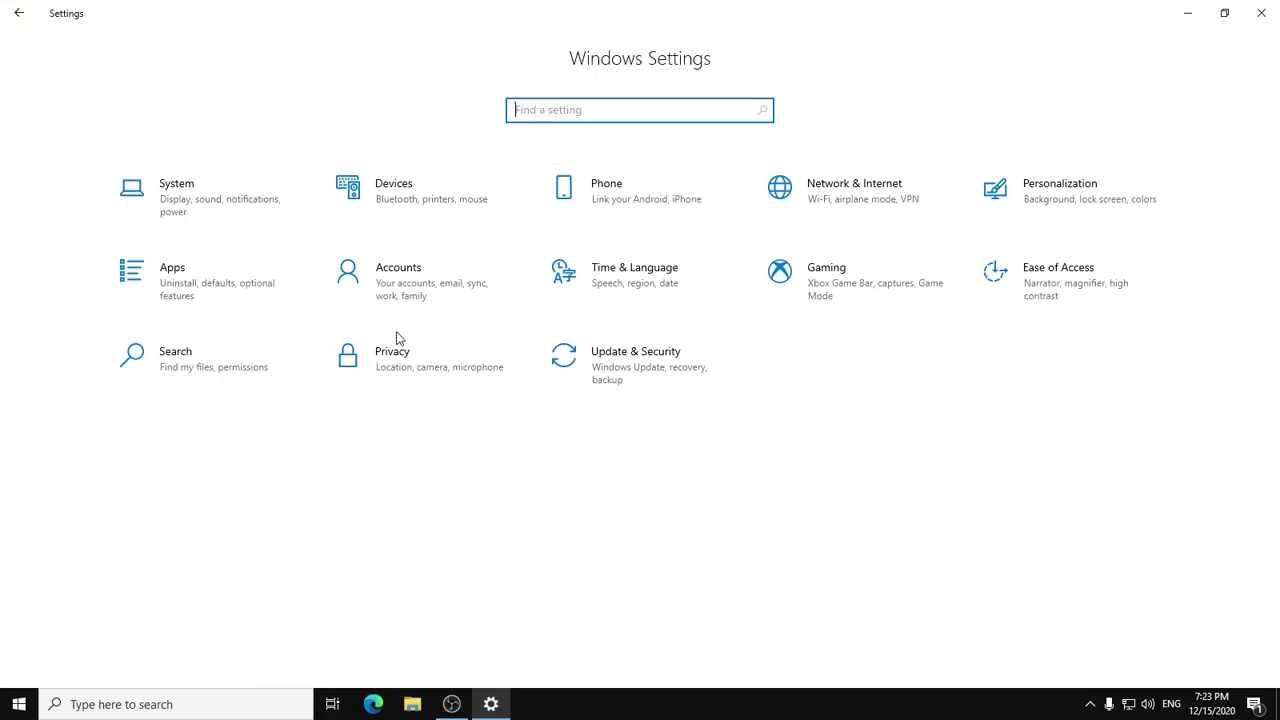
Uninstall Spotify from the installed apps list in the Apps settings.
{"action": "left_click", "coordinate": [145, 285]}
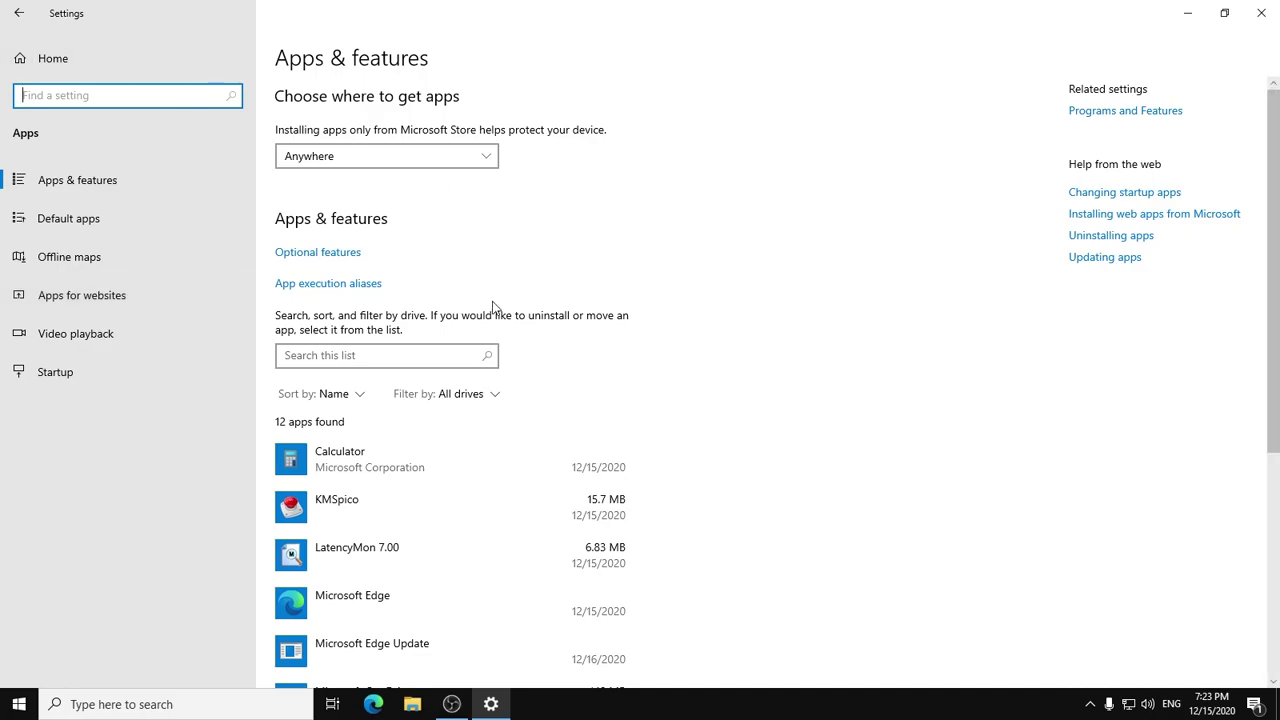
{"action": "scroll", "coordinate": [510, 318], "scroll_direction": "down", "scroll_amount": 5}
{"action": "scroll", "coordinate": [523, 329], "scroll_direction": "up", "scroll_amount": 5}
{"action": "scroll", "coordinate": [535, 320], "scroll_direction": "down", "scroll_amount": 5}
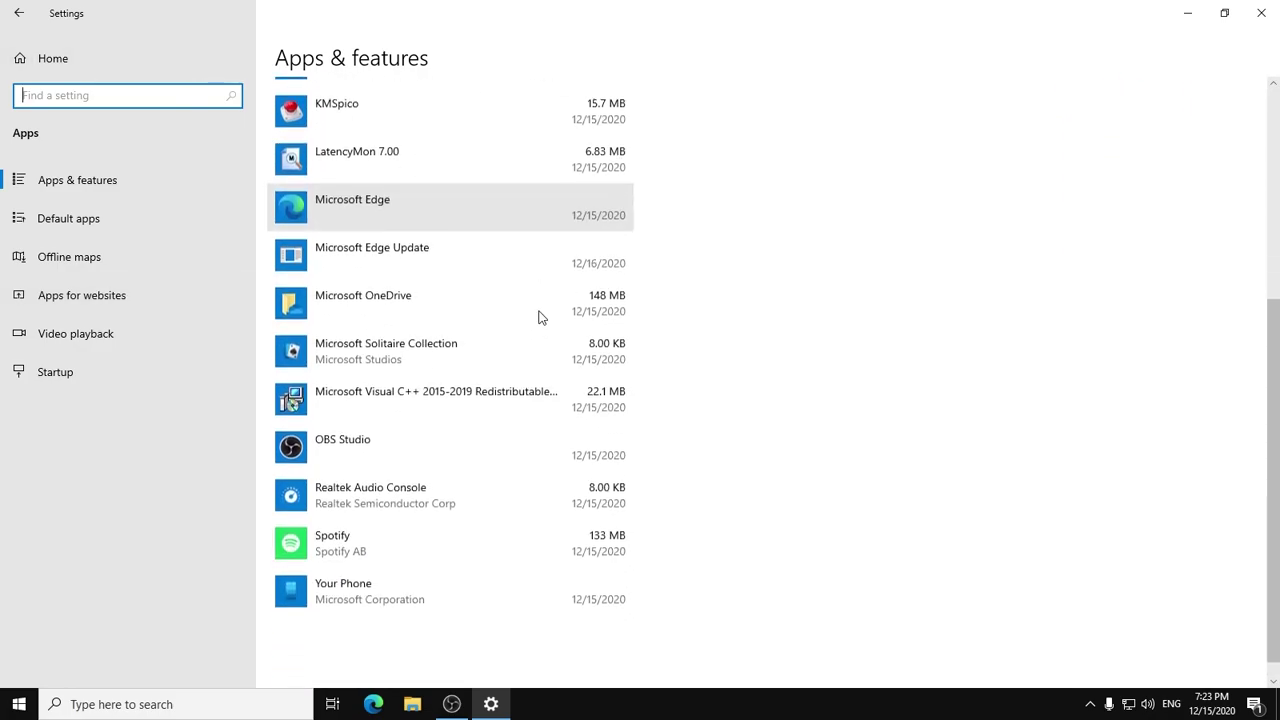
{"action": "left_click", "coordinate": [297, 540]}
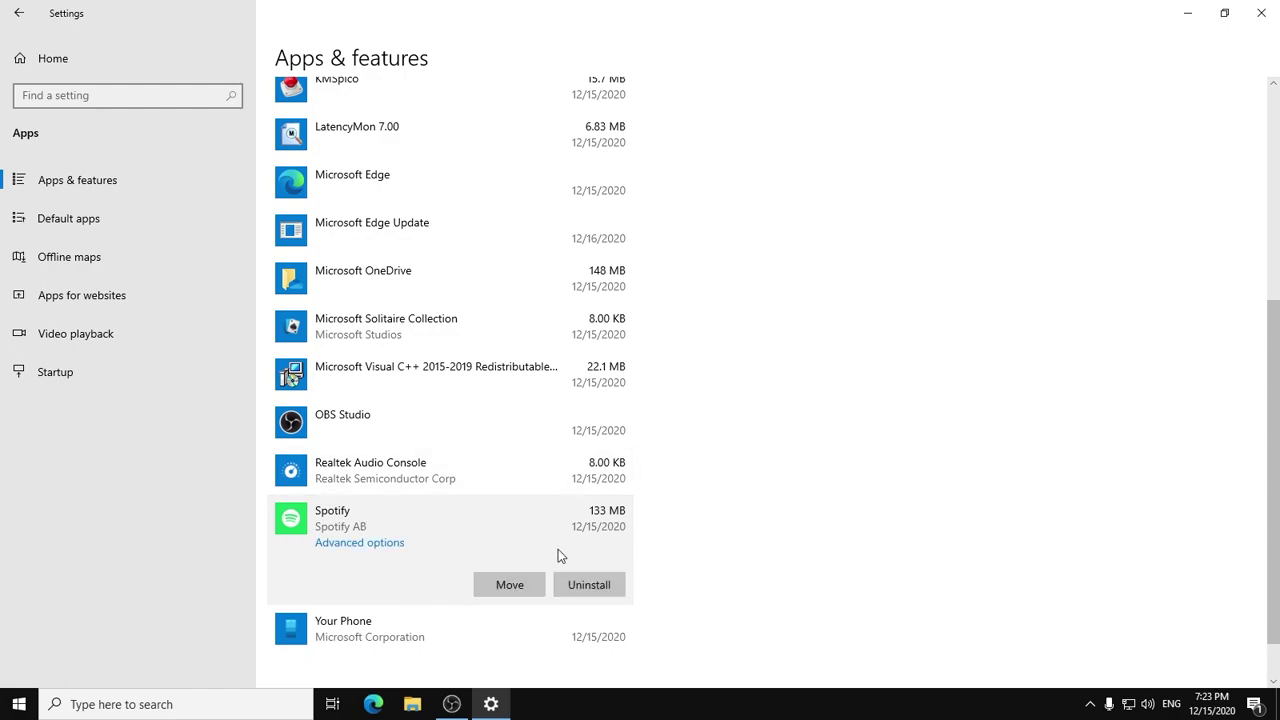
{"action": "left_click", "coordinate": [589, 584]}
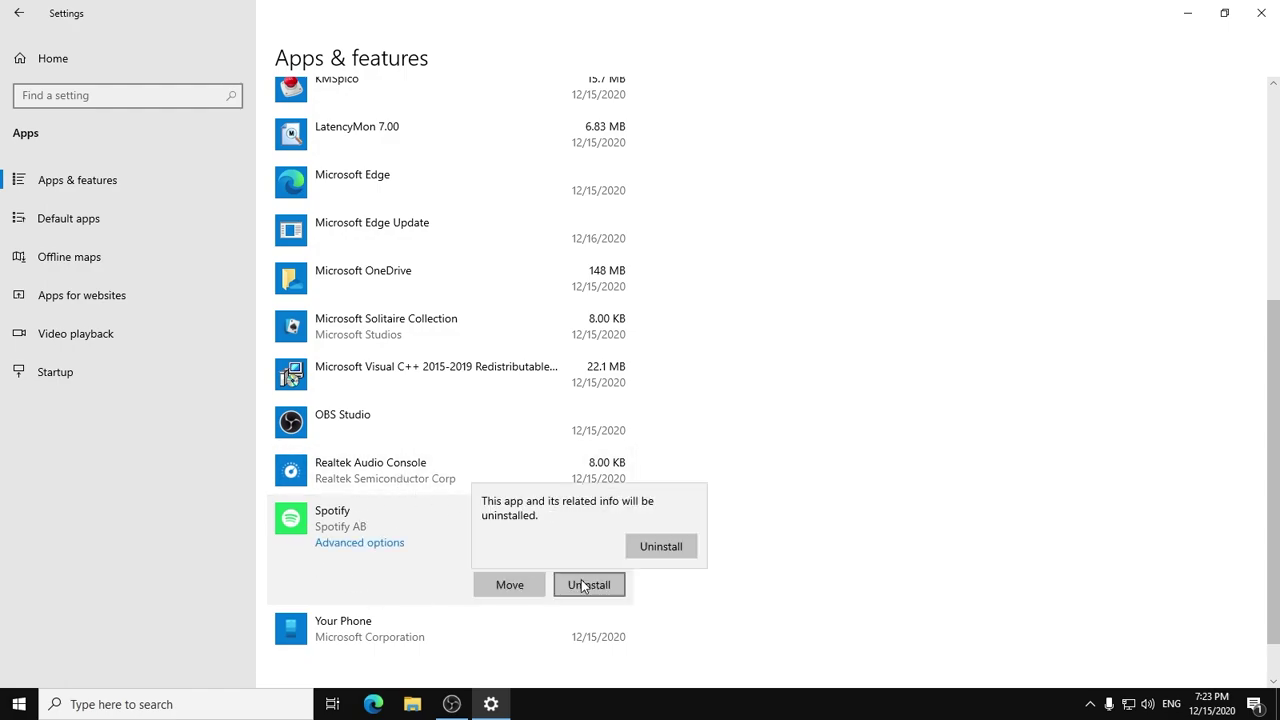
{"action": "left_click", "coordinate": [660, 547]}
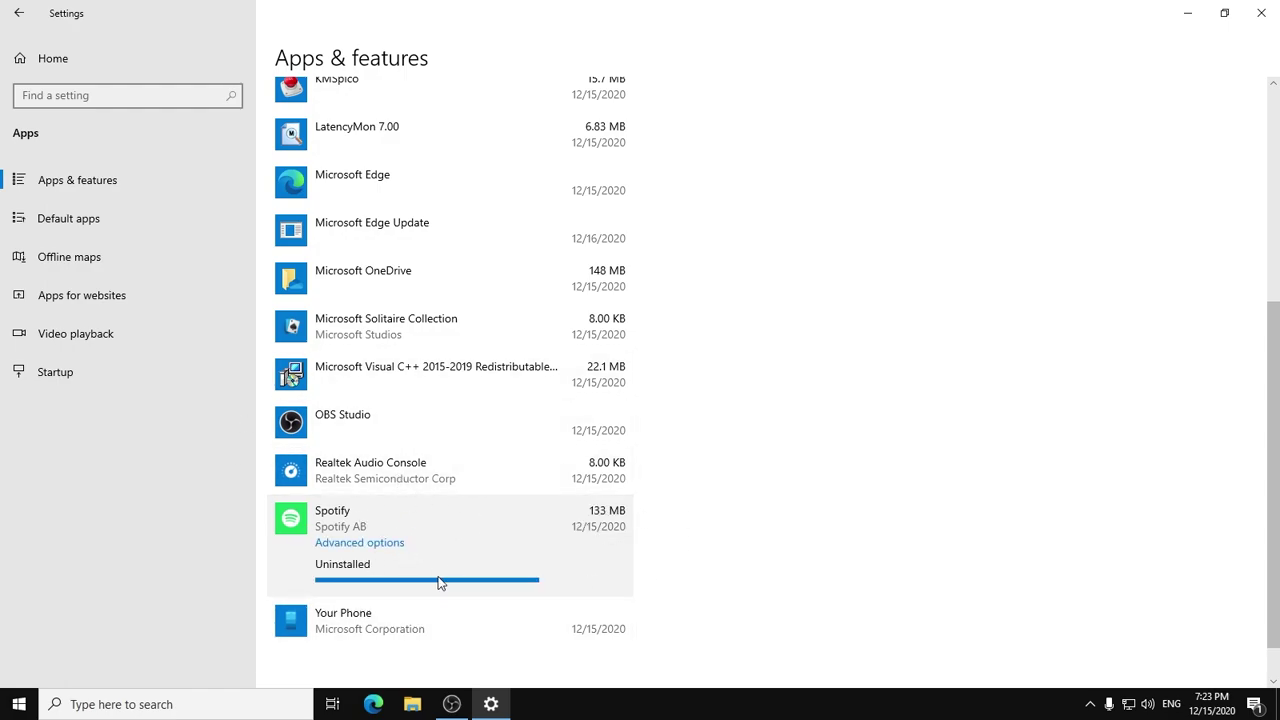
Uninstall Realtek Audio Console from the installed apps list.
{"action": "left_click", "coordinate": [375, 472]}
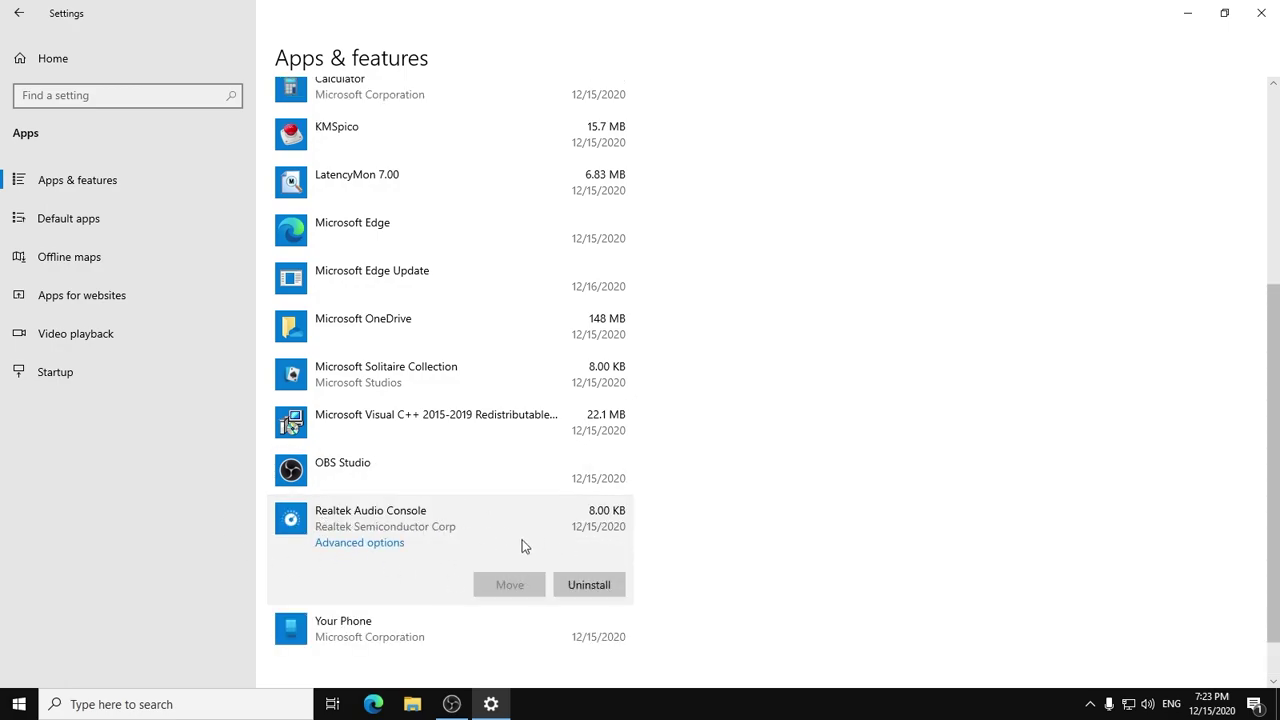
{"action": "right_click", "coordinate": [1146, 703]}
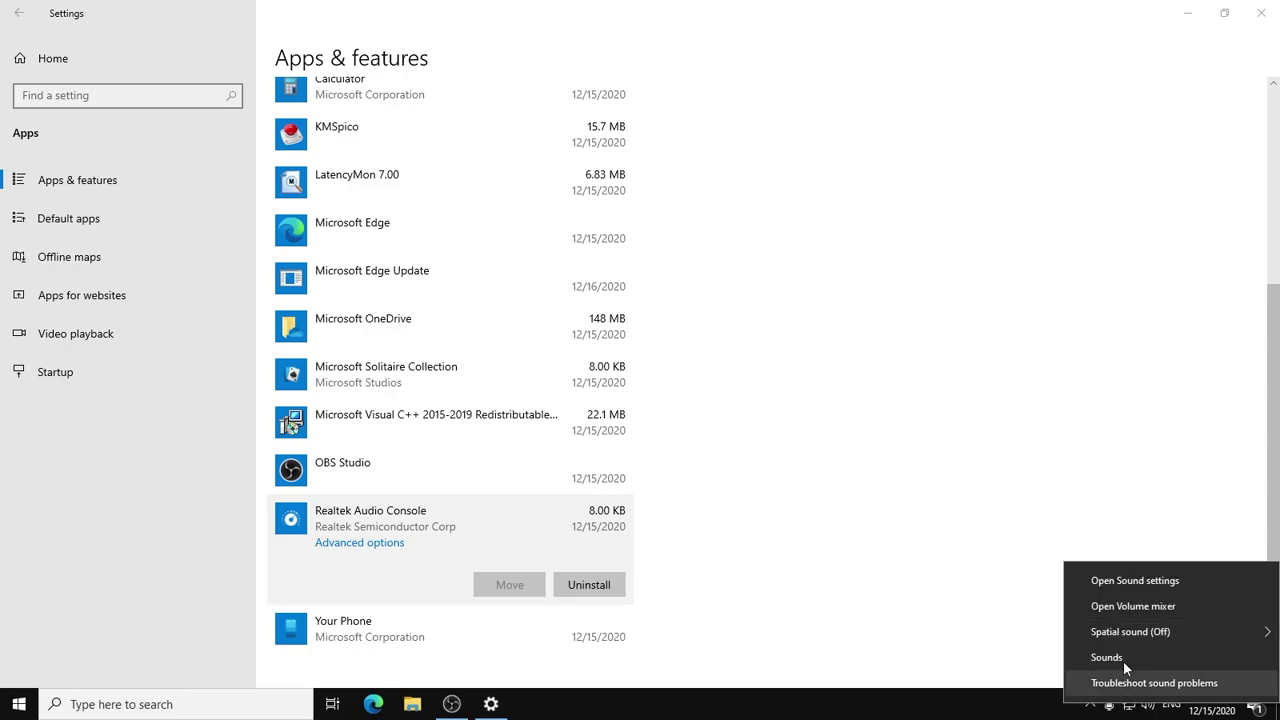
{"action": "left_click", "coordinate": [523, 540]}
{"action": "left_click", "coordinate": [605, 590]}
{"action": "left_click", "coordinate": [664, 553]}
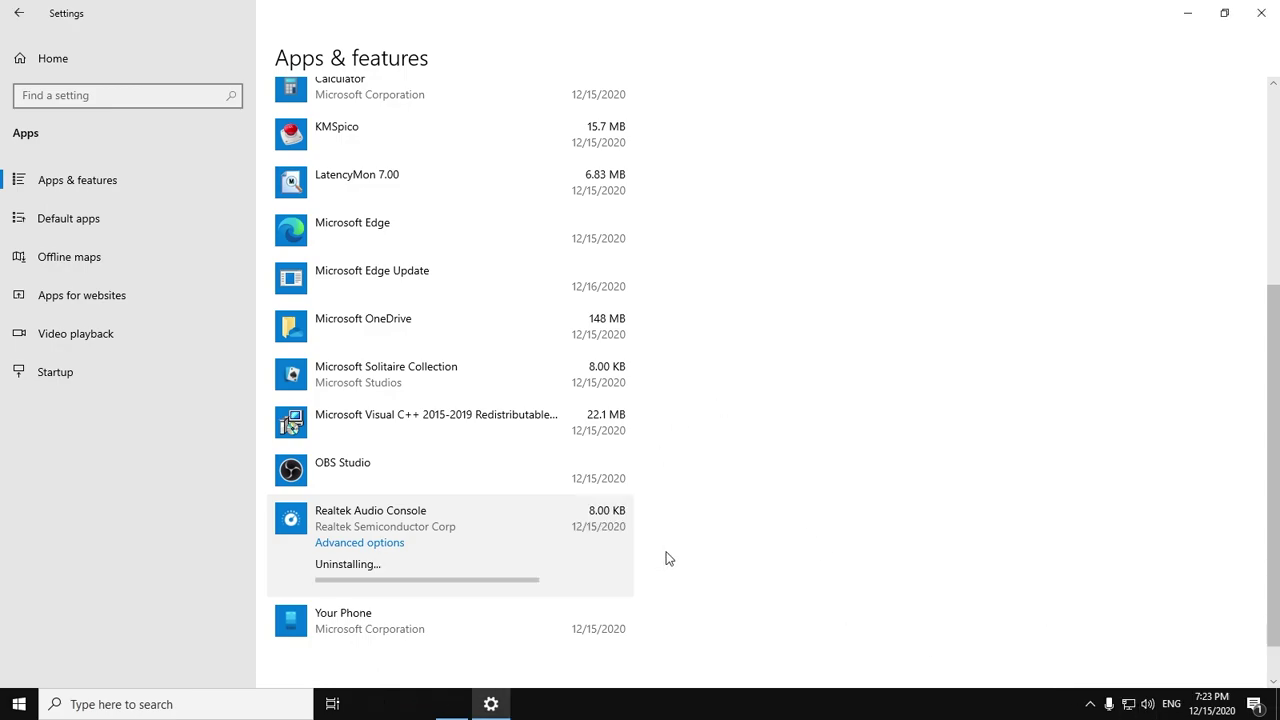
Check the uninstall option for Your Phone, and uninstall Microsoft OneDrive.
{"action": "left_click", "coordinate": [469, 626]}
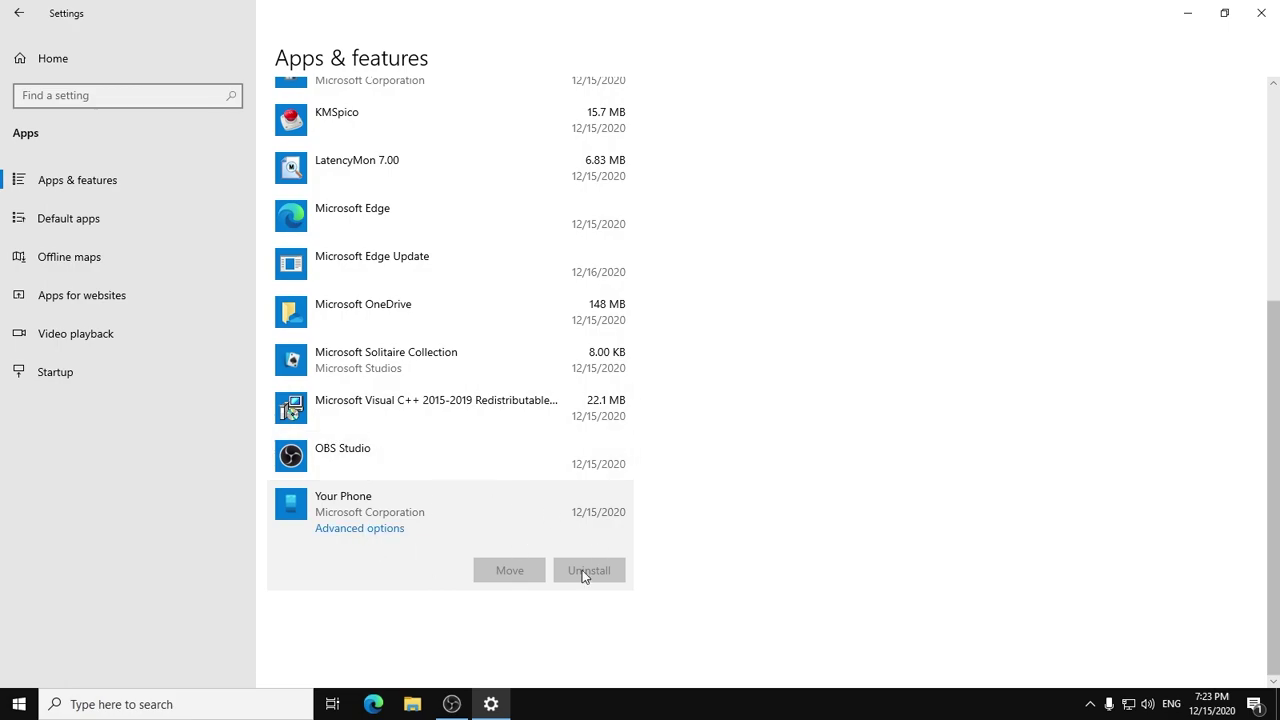
{"action": "left_click", "coordinate": [445, 408]}
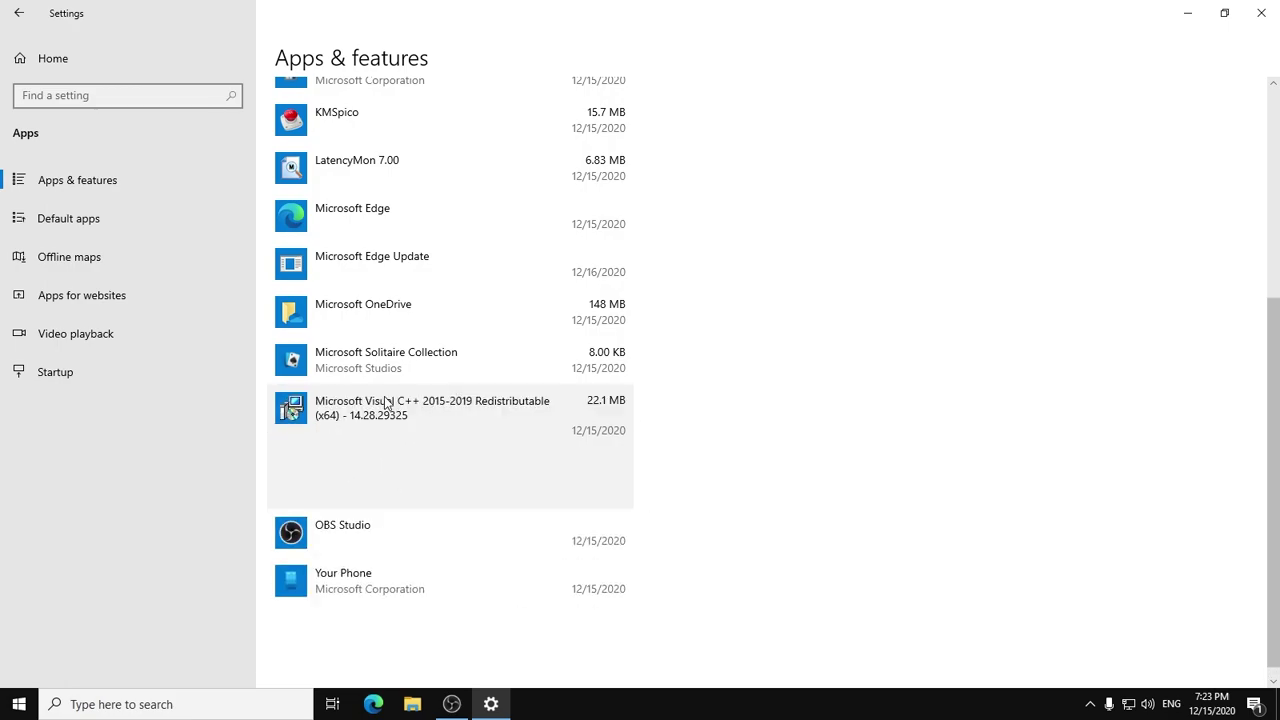
{"action": "left_click", "coordinate": [340, 352]}
{"action": "left_click", "coordinate": [357, 322]}
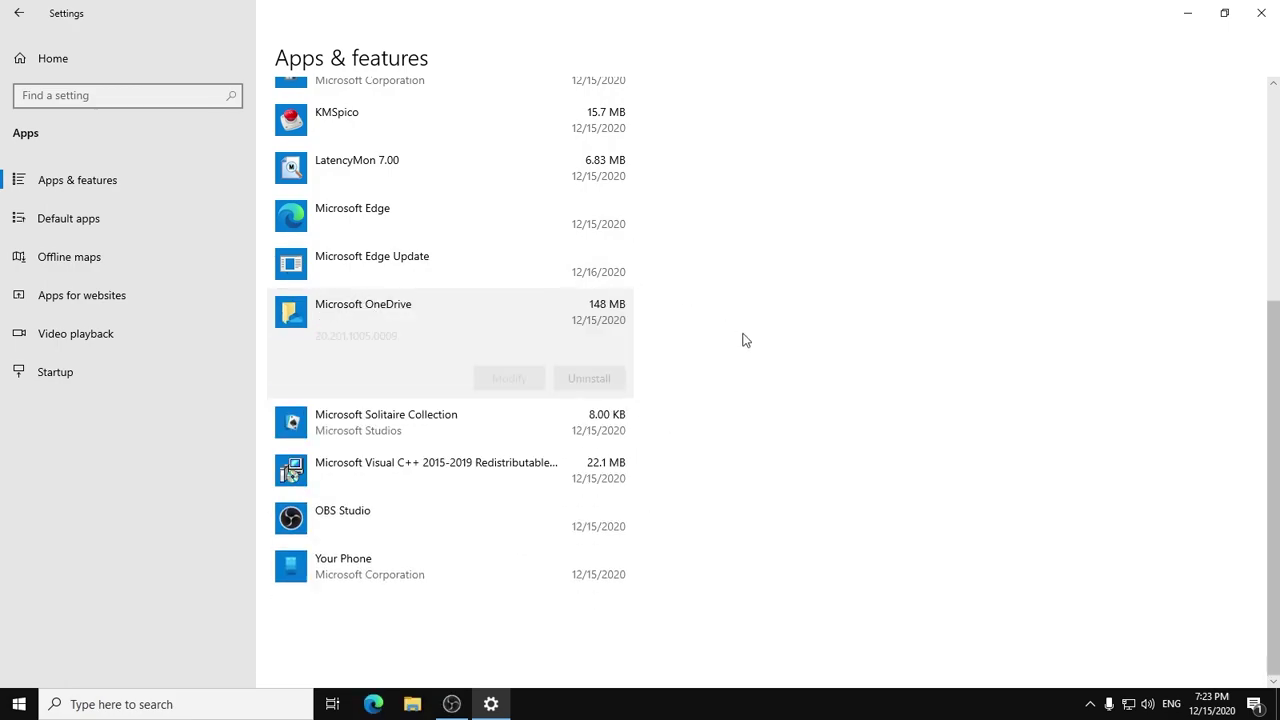
{"action": "left_click", "coordinate": [615, 374]}
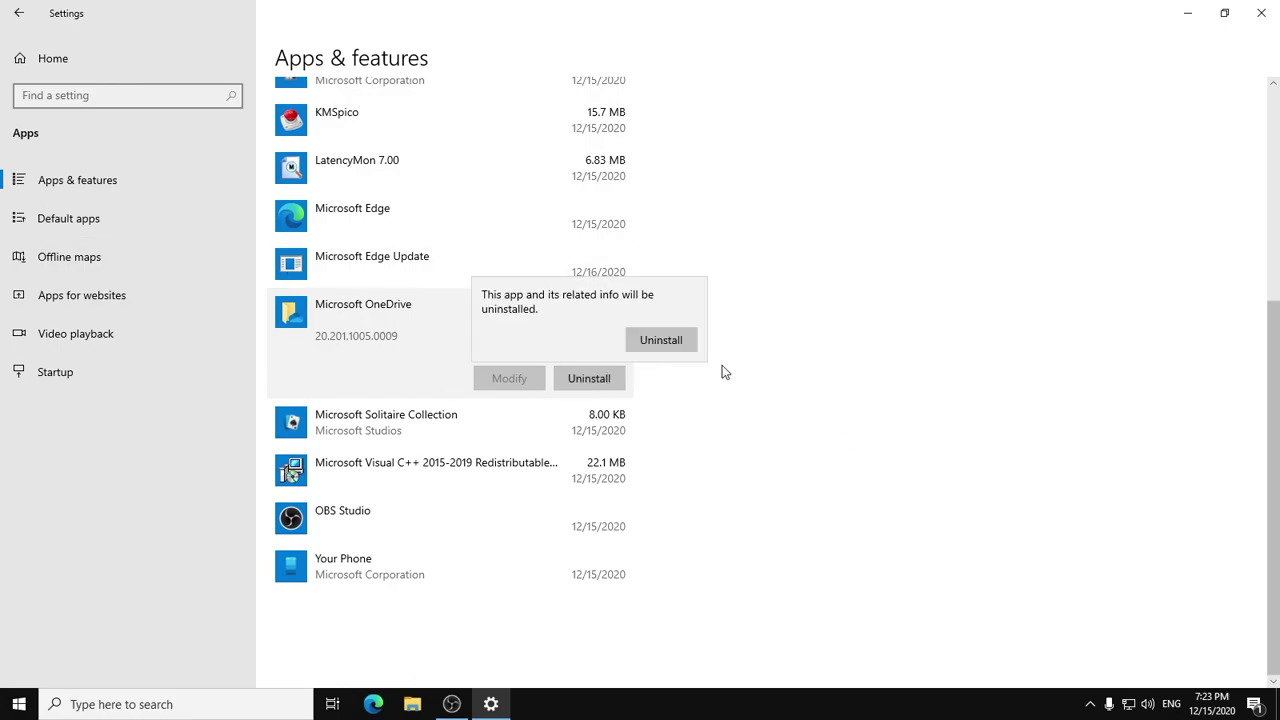
{"action": "left_click", "coordinate": [664, 338]}
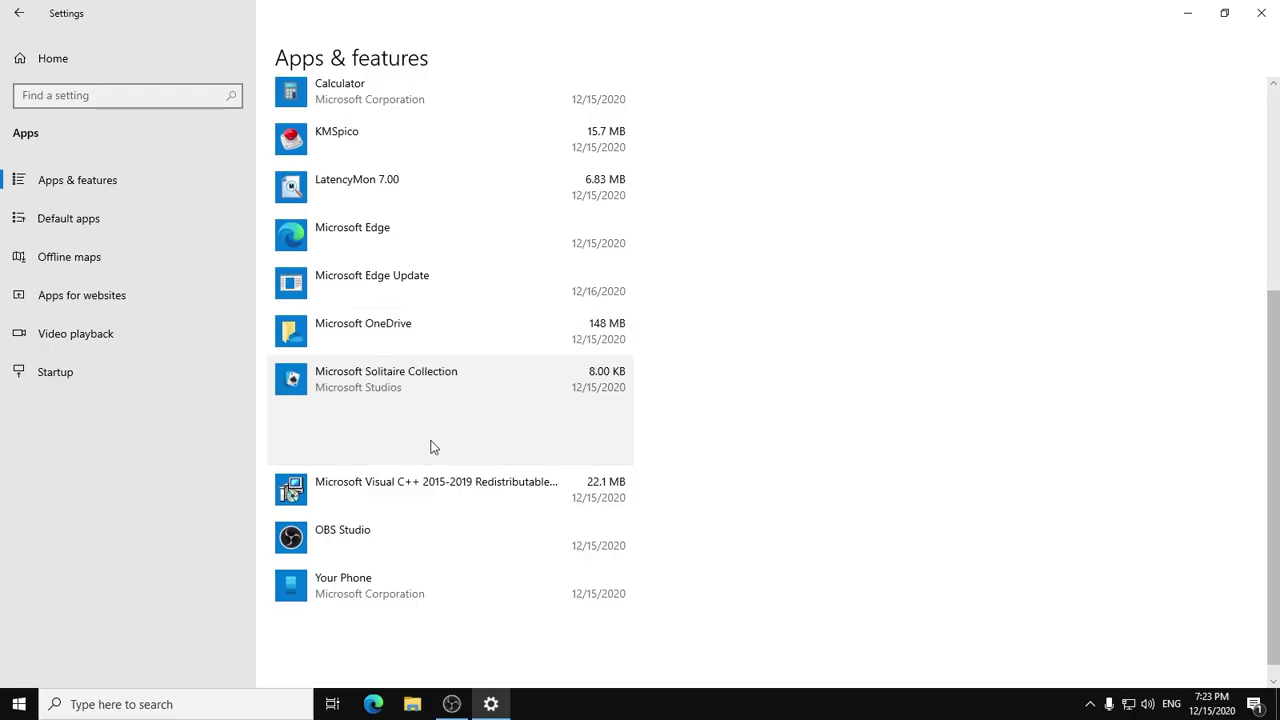
Uninstall Microsoft Solitaire Collection from the installed apps list.
{"action": "left_click", "coordinate": [431, 446]}
{"action": "left_click", "coordinate": [409, 358]}
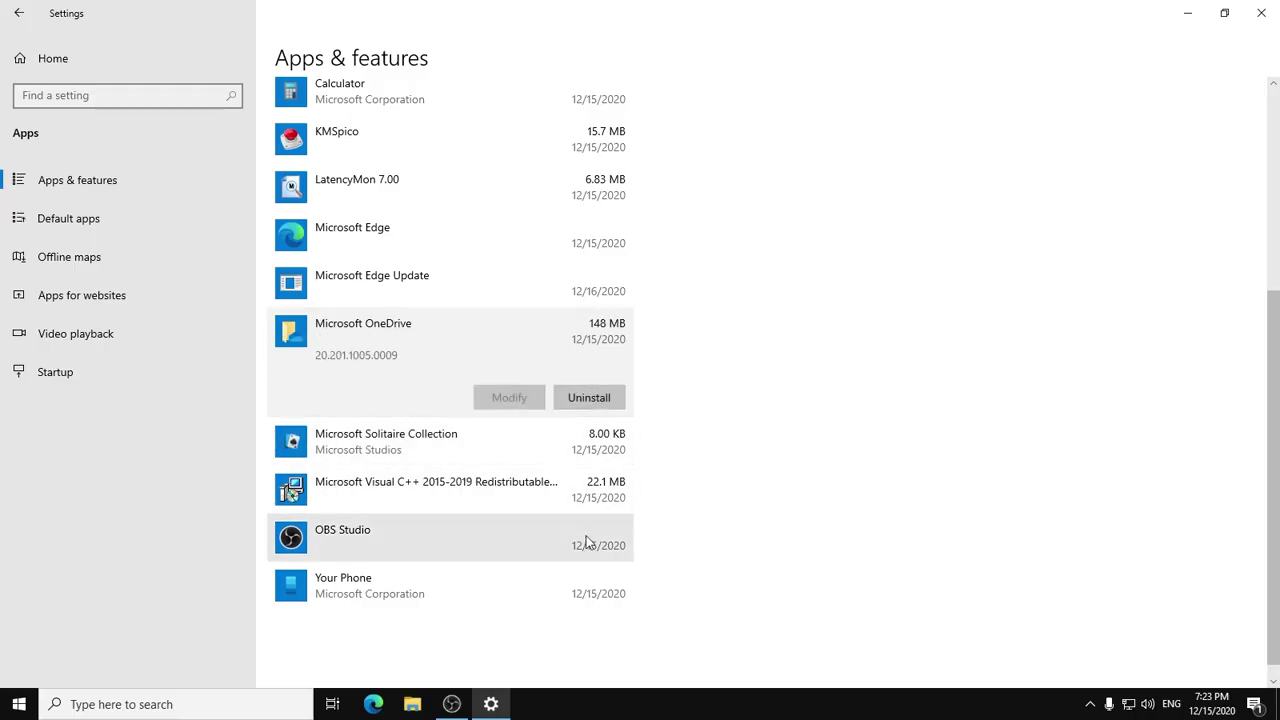
{"action": "left_click", "coordinate": [426, 388]}
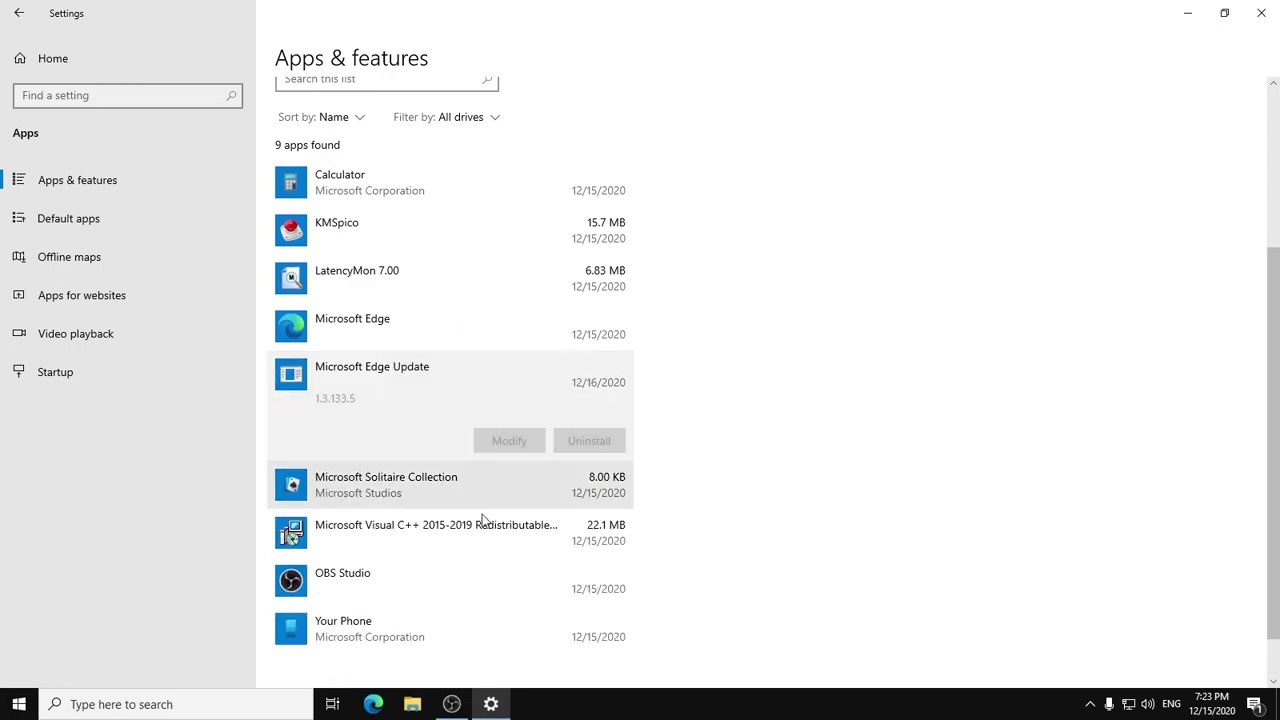
{"action": "left_click", "coordinate": [405, 500]}
{"action": "left_click", "coordinate": [581, 496]}
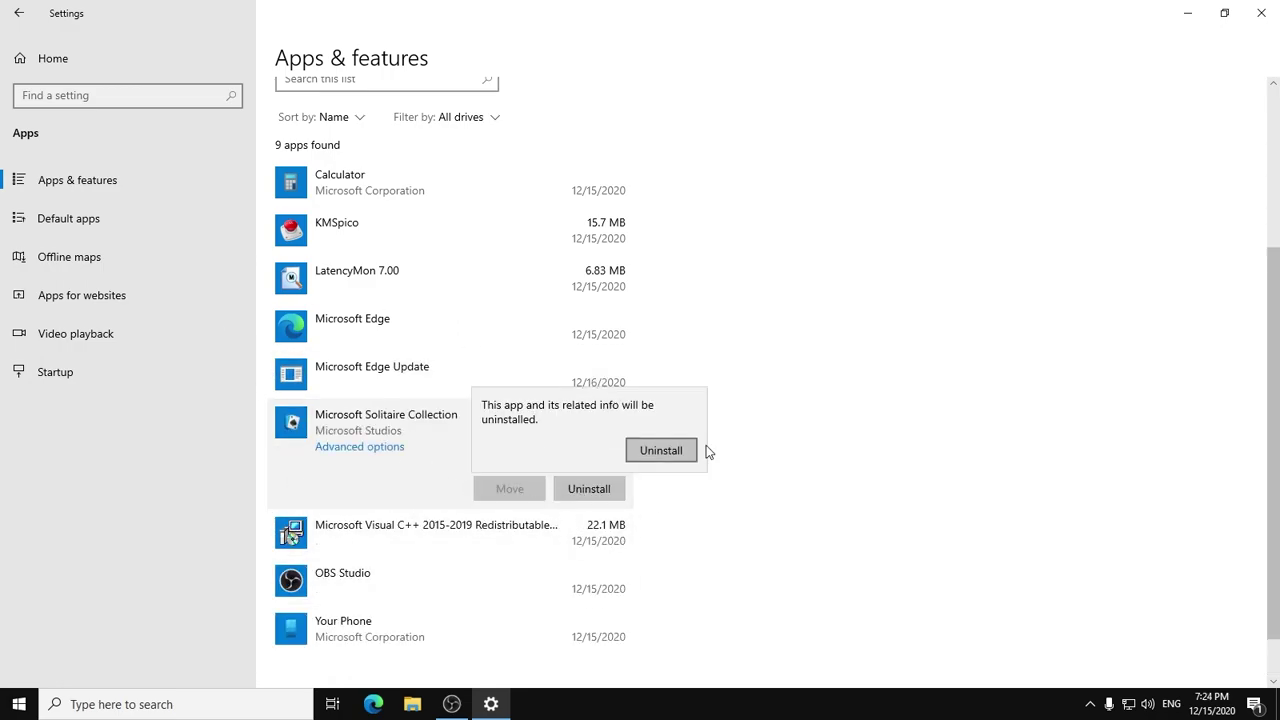
{"action": "left_click", "coordinate": [684, 449]}
Check the modify and uninstall options of Microsoft Edge and Calculator in the installed apps list.
{"action": "left_click", "coordinate": [393, 414]}
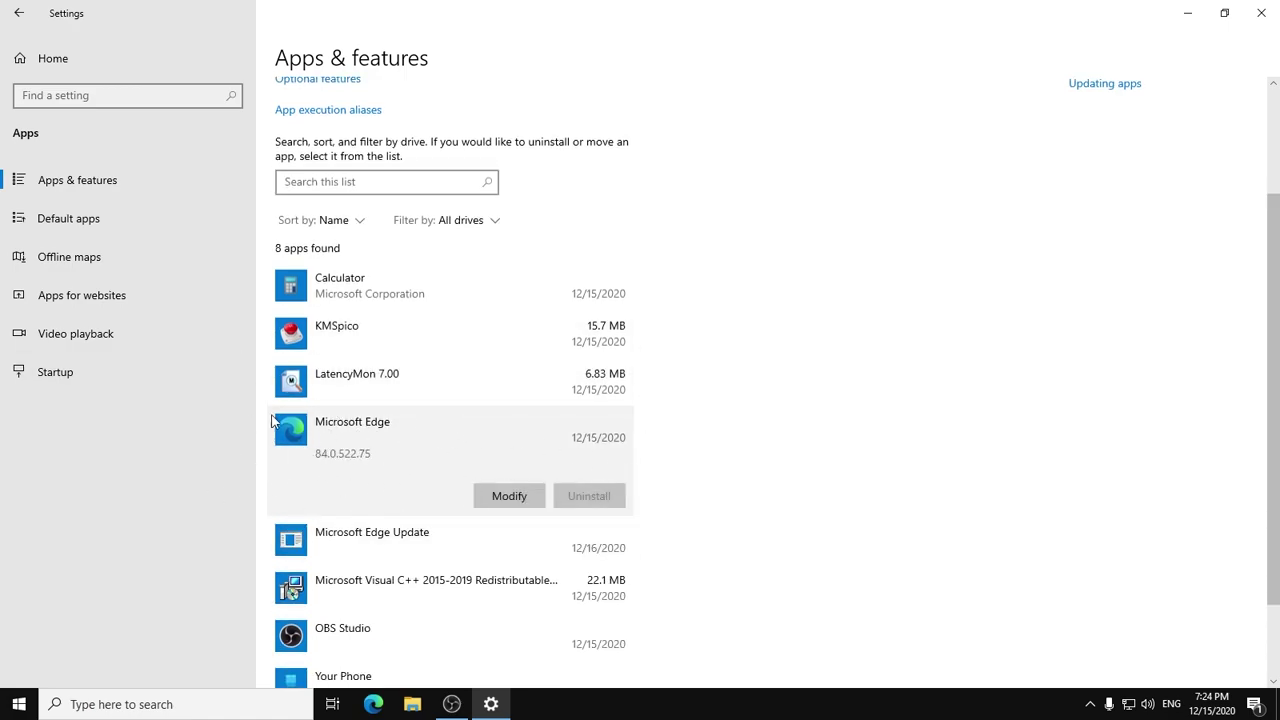
{"action": "left_click", "coordinate": [408, 362]}
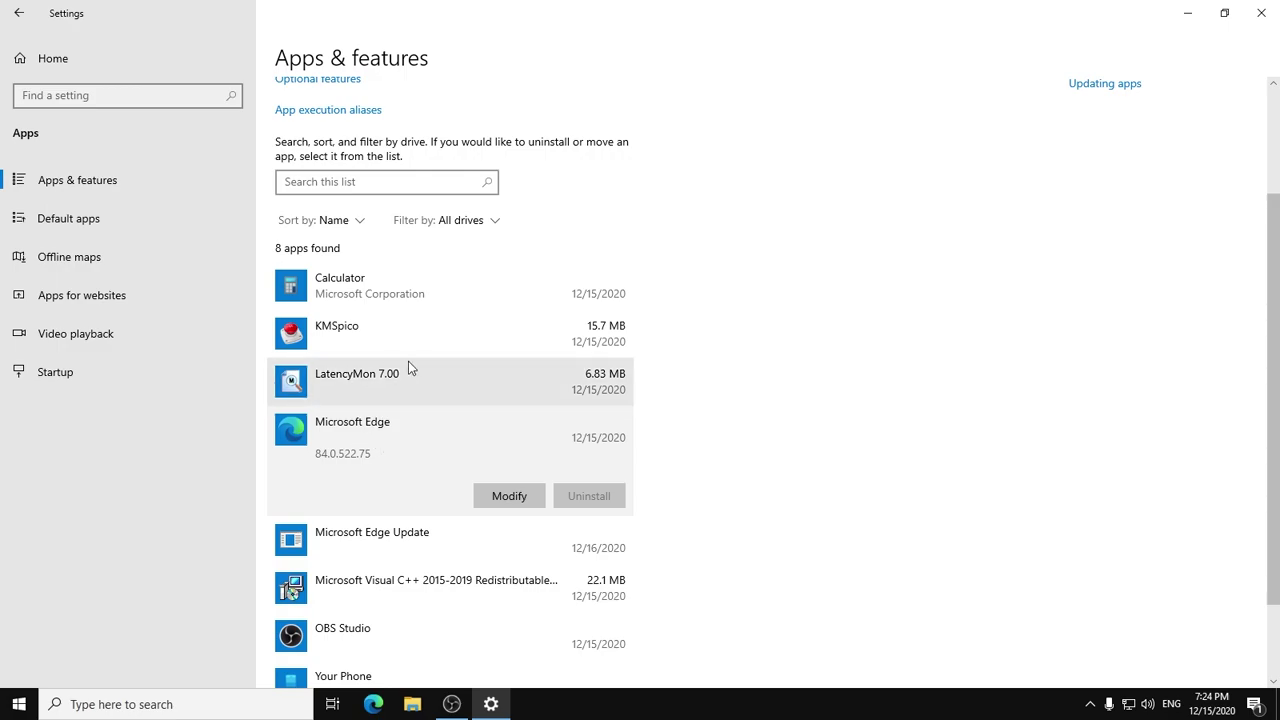
{"action": "left_click", "coordinate": [354, 486]}
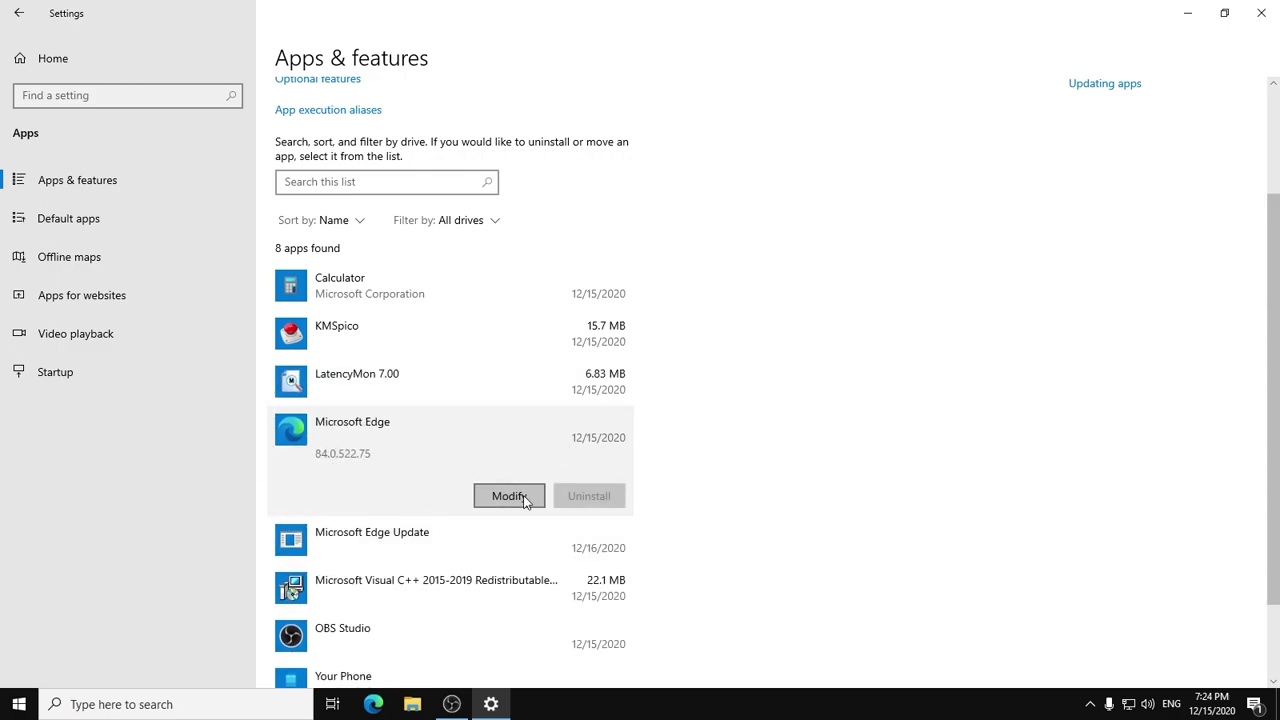
{"action": "scroll", "coordinate": [410, 445], "scroll_direction": "up", "scroll_amount": 2}
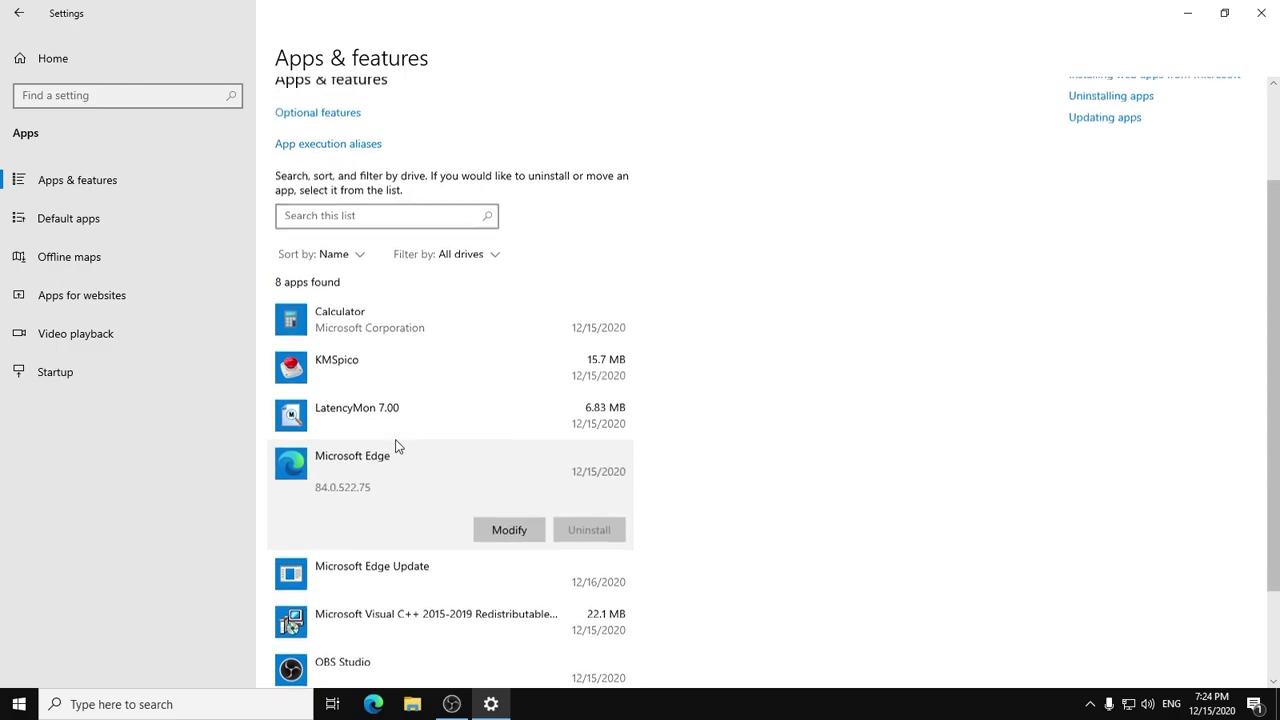
{"action": "scroll", "coordinate": [481, 517], "scroll_direction": "down", "scroll_amount": 2}
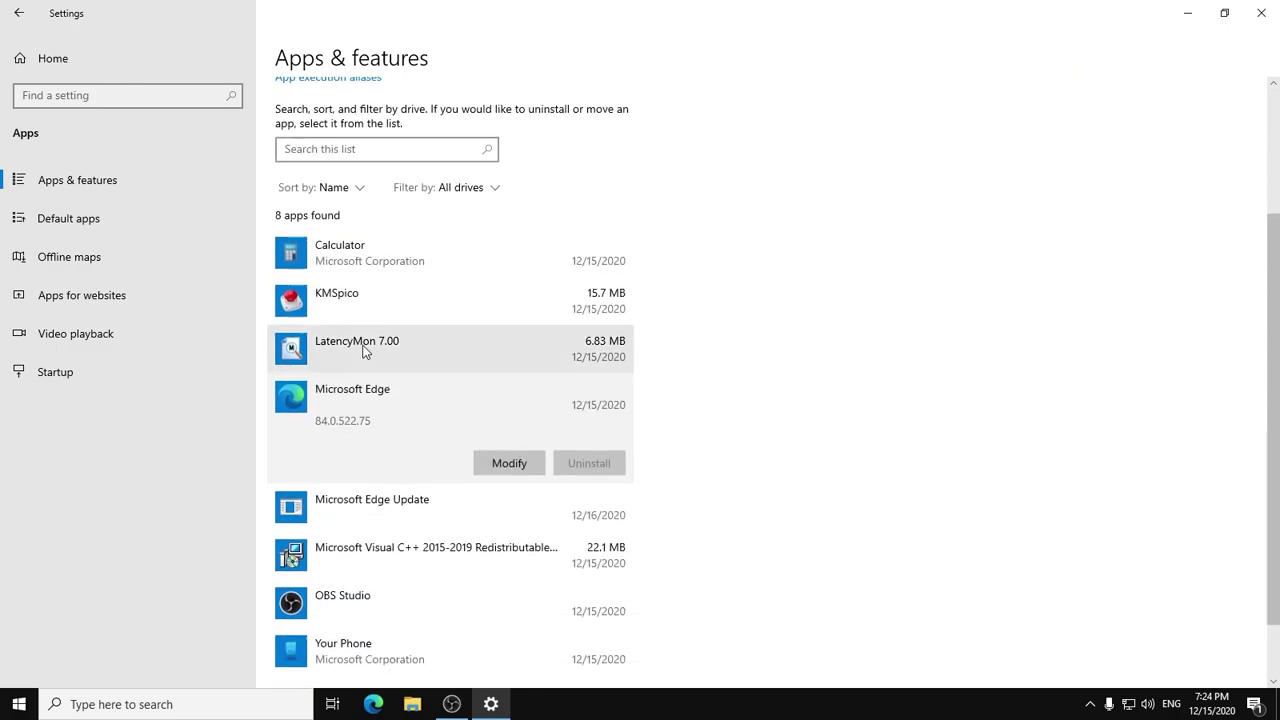
{"action": "left_click", "coordinate": [407, 263]}
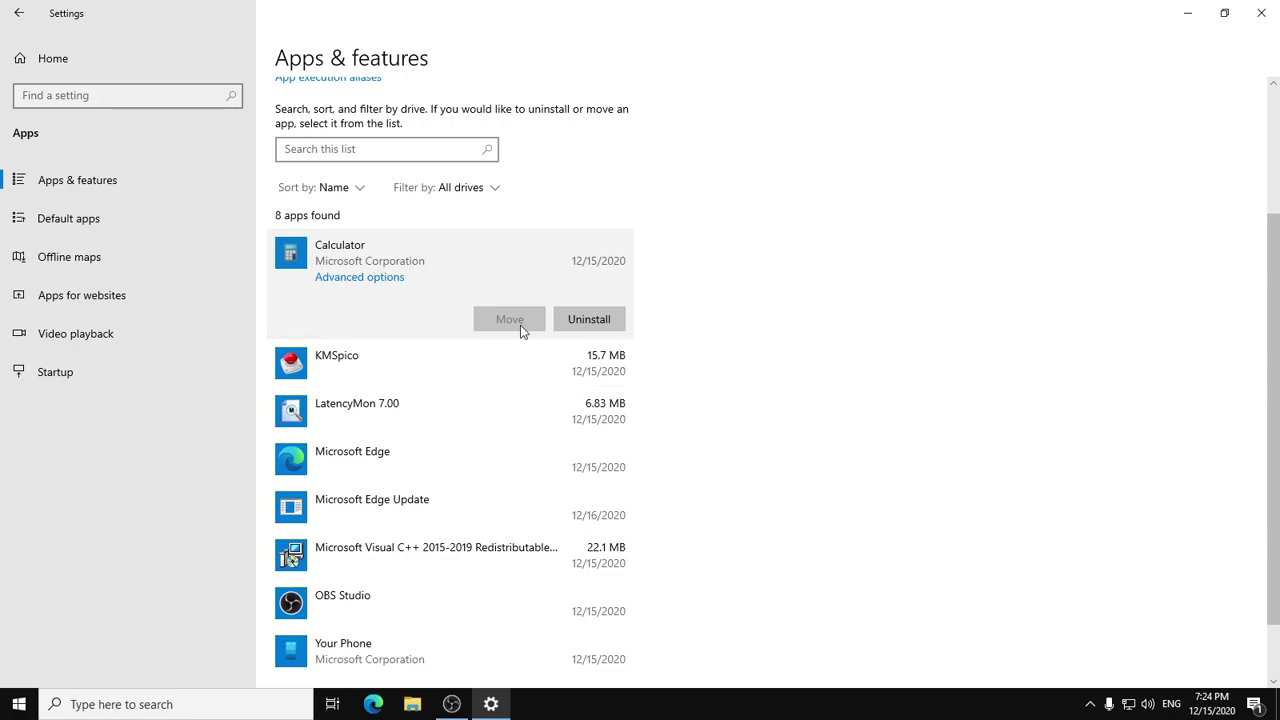
{"action": "scroll", "coordinate": [540, 323], "scroll_direction": "down", "scroll_amount": 1}
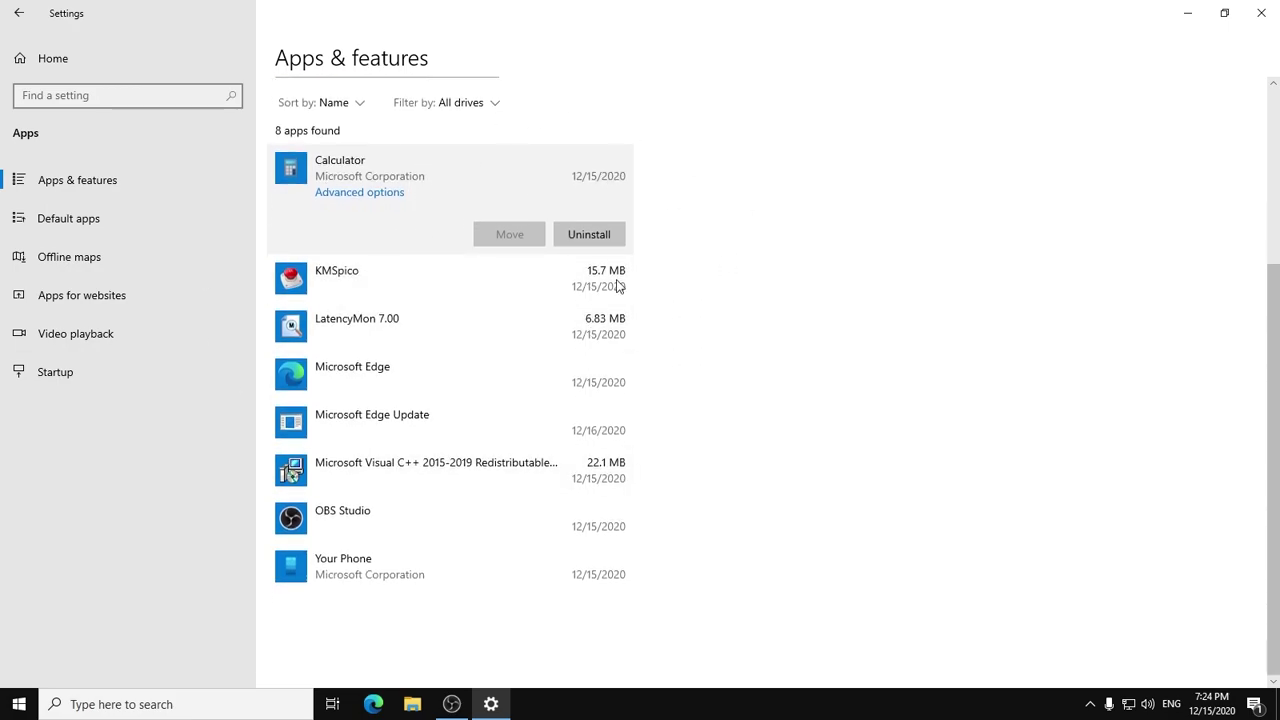
Review the Default apps page, including the app choices offered for the photo viewer.
{"action": "left_click", "coordinate": [68, 218]}
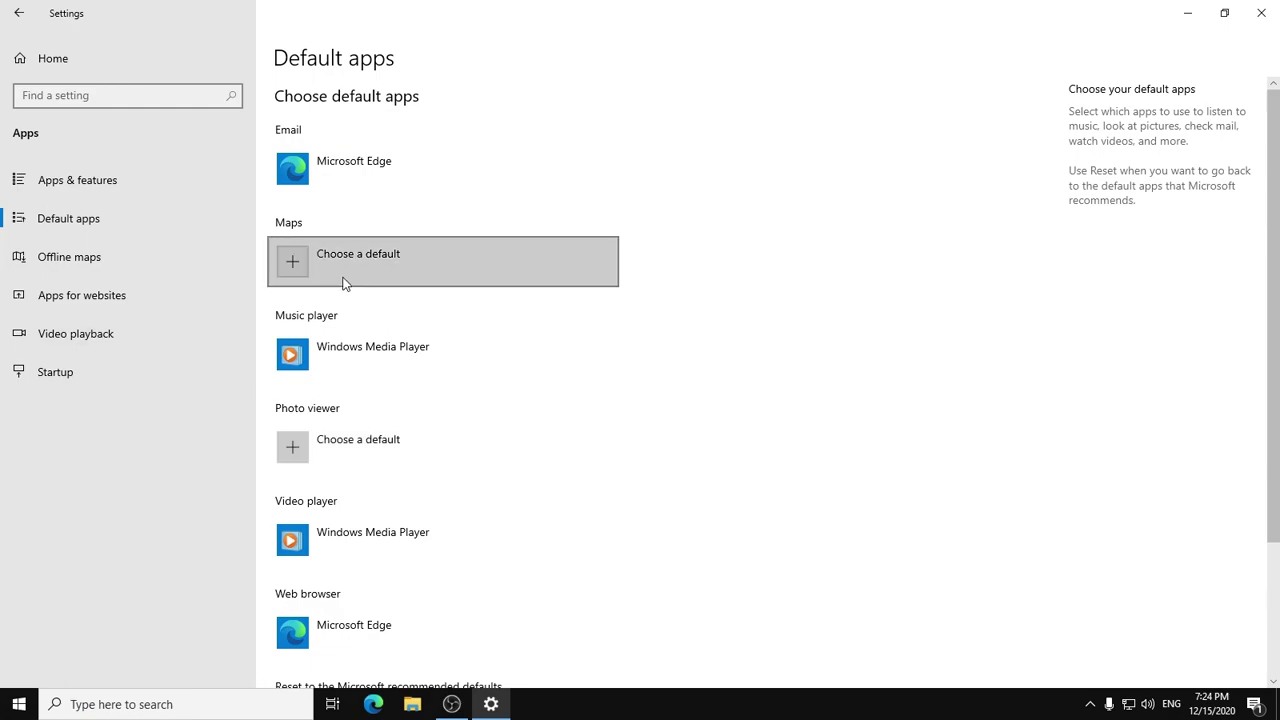
{"action": "scroll", "coordinate": [420, 380], "scroll_direction": "down", "scroll_amount": 3}
{"action": "scroll", "coordinate": [320, 265], "scroll_direction": "up", "scroll_amount": 3}
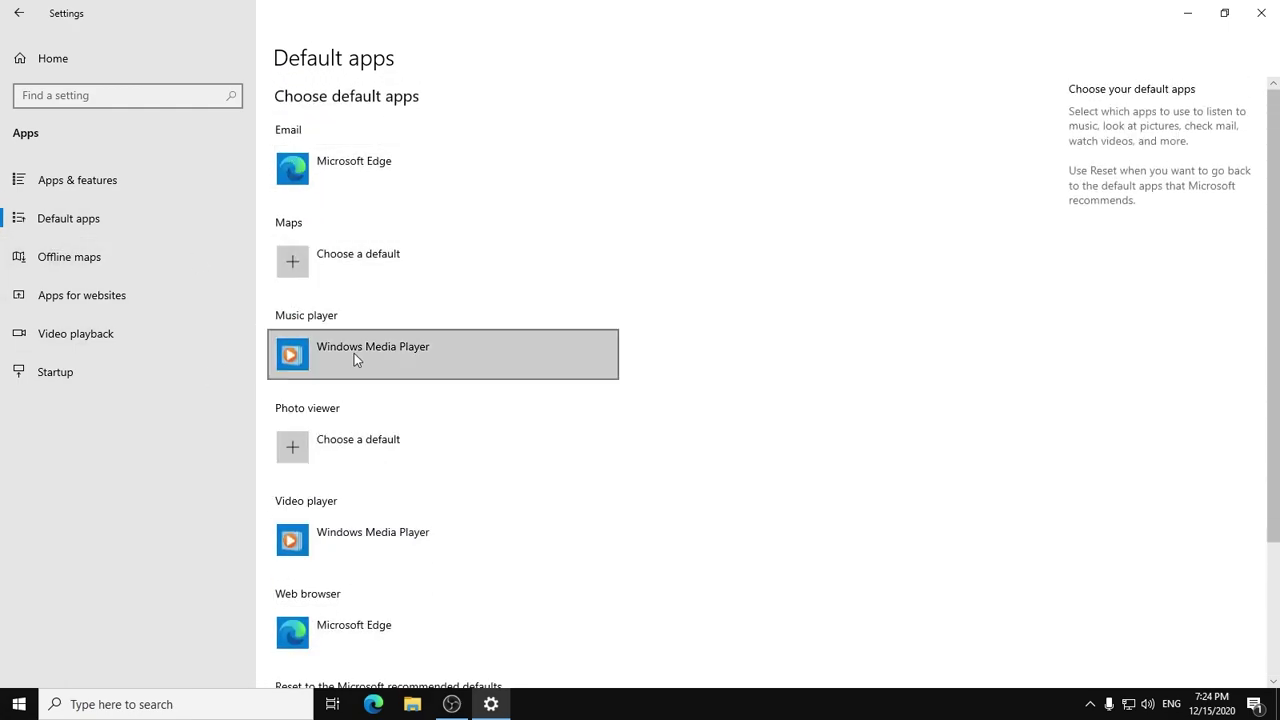
{"action": "scroll", "coordinate": [420, 383], "scroll_direction": "down", "scroll_amount": 5}
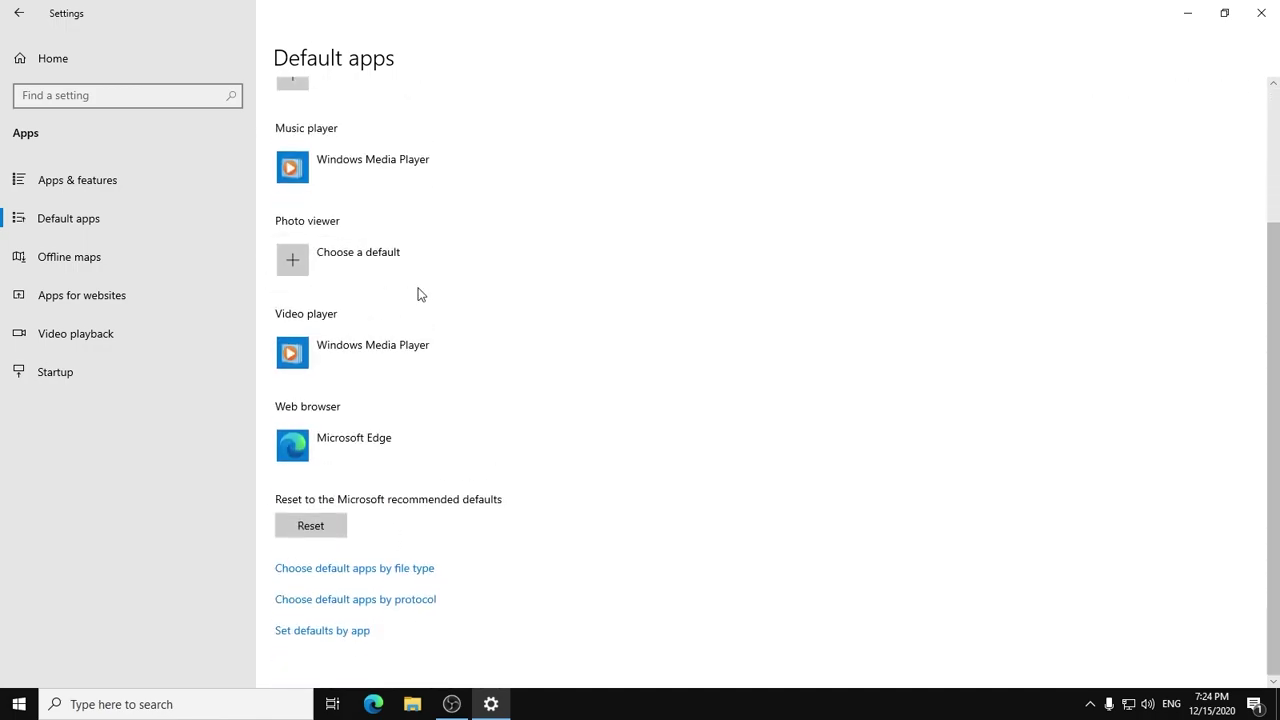
{"action": "scroll", "coordinate": [284, 433], "scroll_direction": "up", "scroll_amount": 5}
{"action": "scroll", "coordinate": [450, 509], "scroll_direction": "down", "scroll_amount": 3}
{"action": "scroll", "coordinate": [366, 451], "scroll_direction": "up", "scroll_amount": 3}
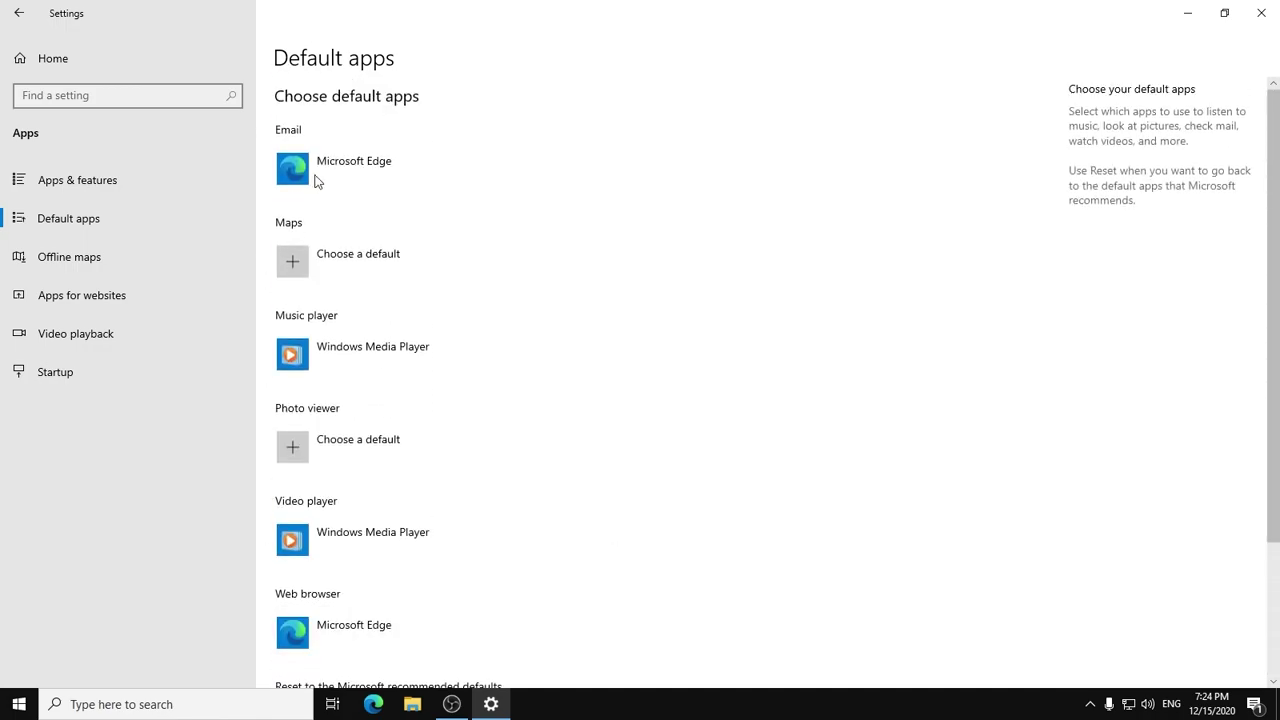
{"action": "left_click", "coordinate": [359, 447]}
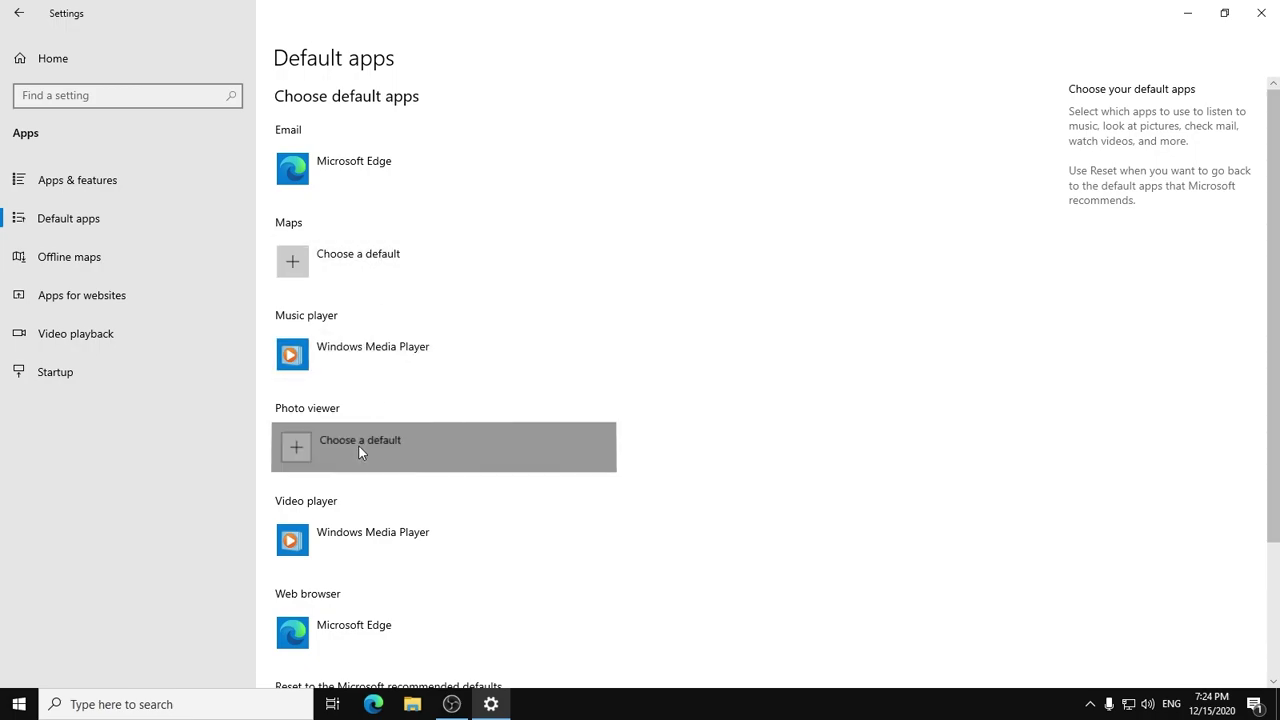
{"action": "left_click", "coordinate": [740, 506]}
{"action": "scroll", "coordinate": [380, 400], "scroll_direction": "down", "scroll_amount": 3}
{"action": "scroll", "coordinate": [380, 434], "scroll_direction": "up", "scroll_amount": 3}
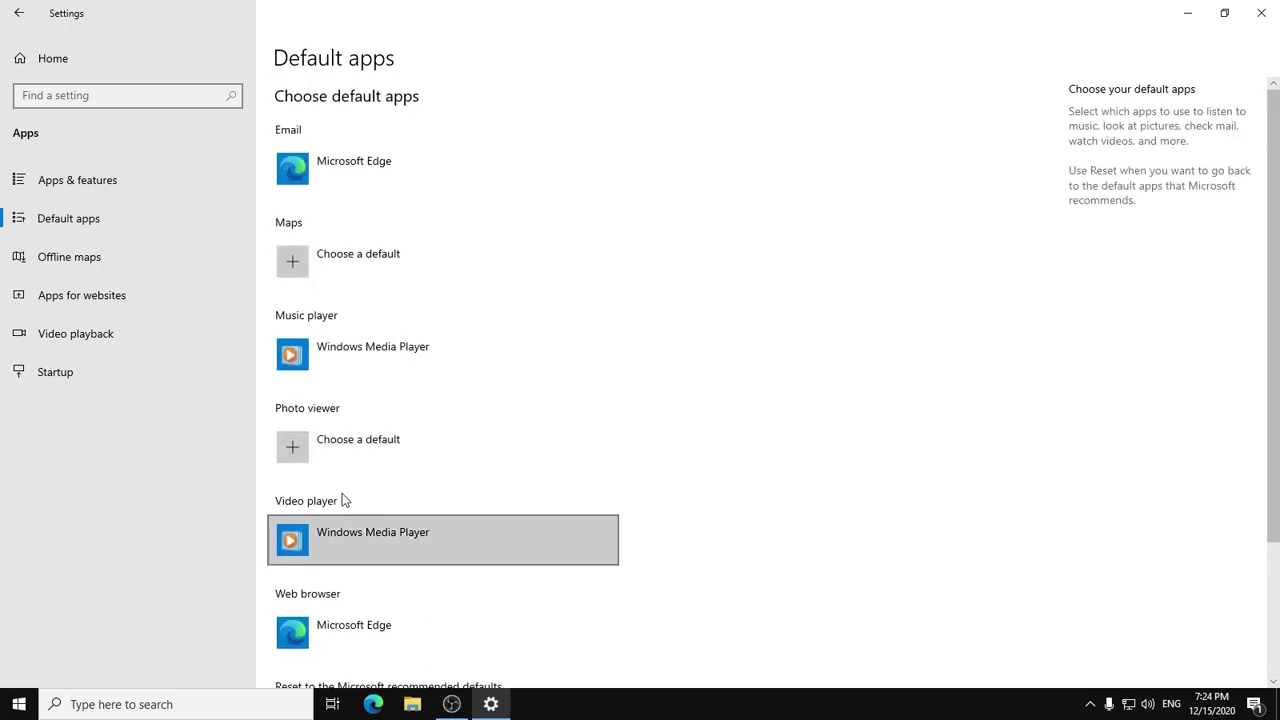
{"action": "scroll", "coordinate": [375, 520], "scroll_direction": "down", "scroll_amount": 3}
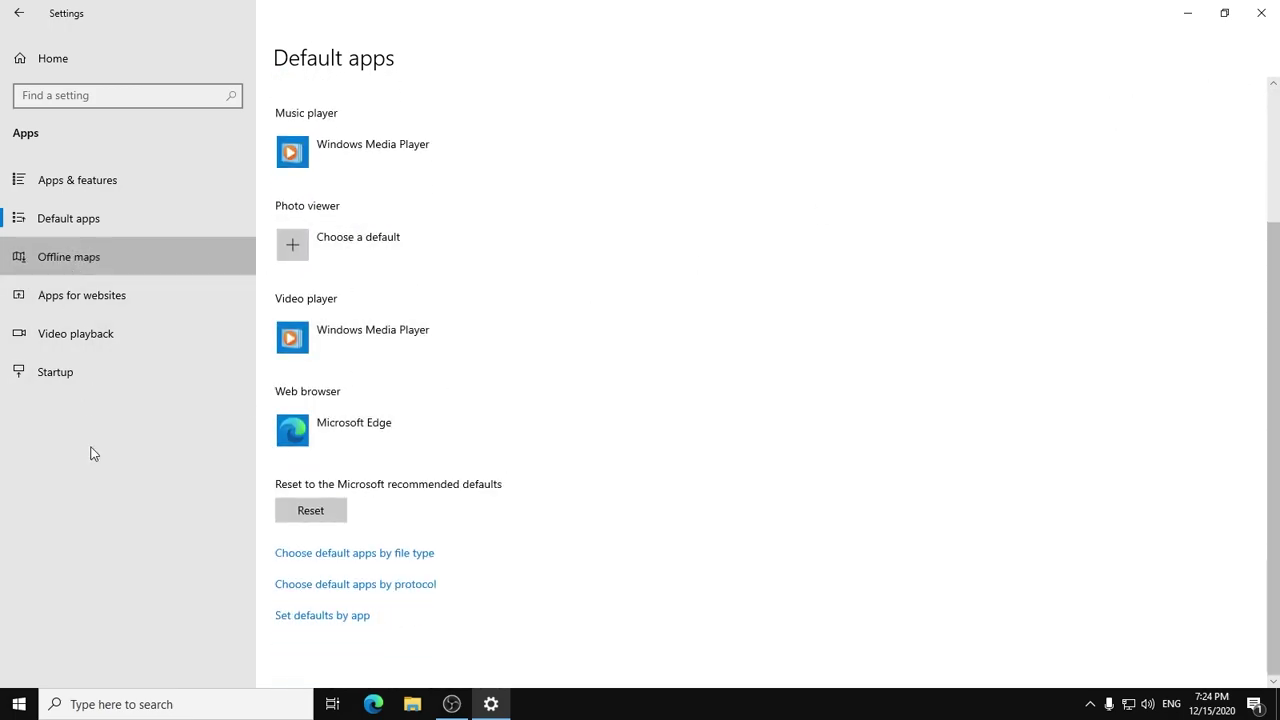
Turn off automatic map updates in the Offline maps settings.
{"action": "left_click", "coordinate": [99, 252]}
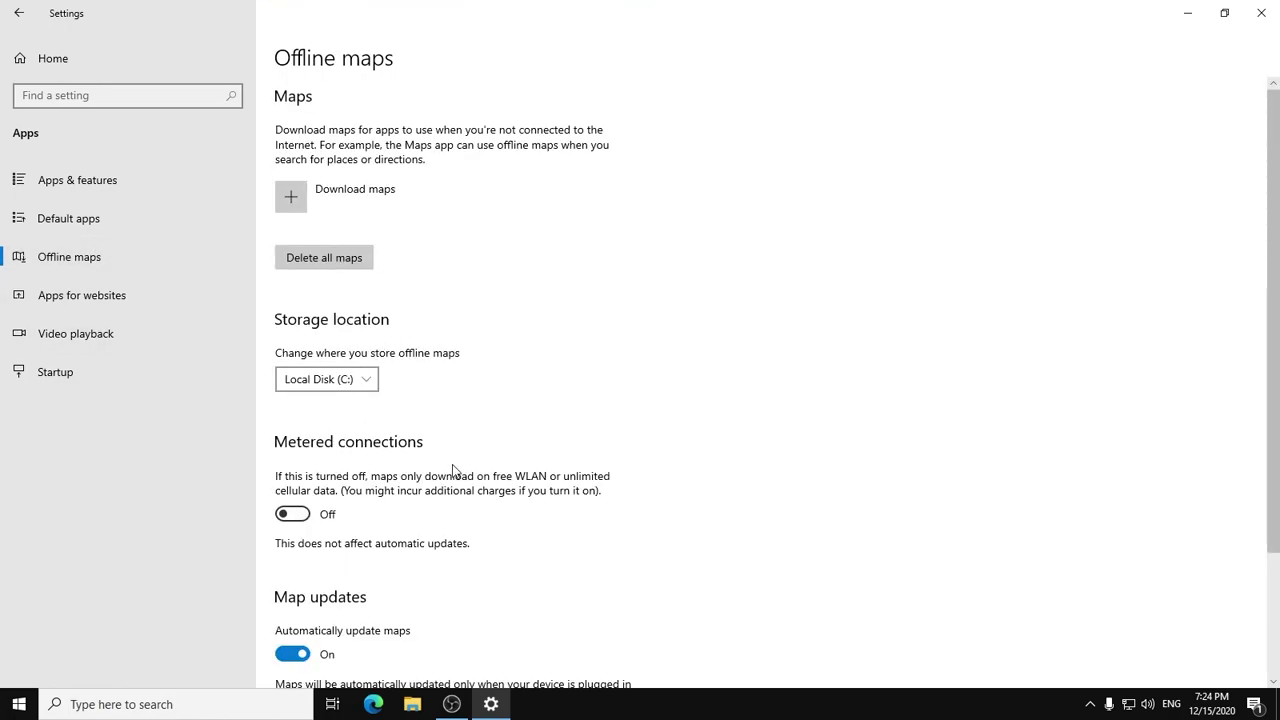
{"action": "scroll", "coordinate": [452, 468], "scroll_direction": "down", "scroll_amount": 3}
{"action": "left_click", "coordinate": [292, 471]}
{"action": "scroll", "coordinate": [292, 471], "scroll_direction": "up", "scroll_amount": 3}
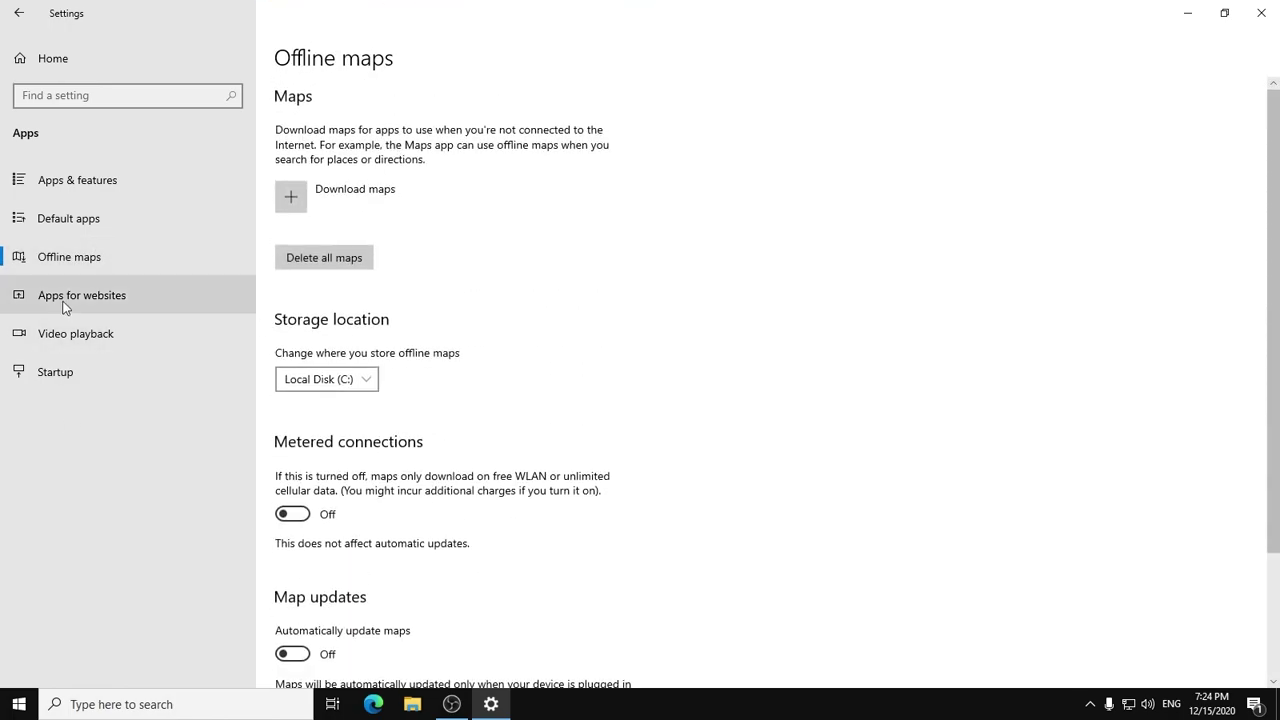
Review the Apps for websites and Video playback pages, and open the list of startup apps.
{"action": "left_click", "coordinate": [64, 300]}
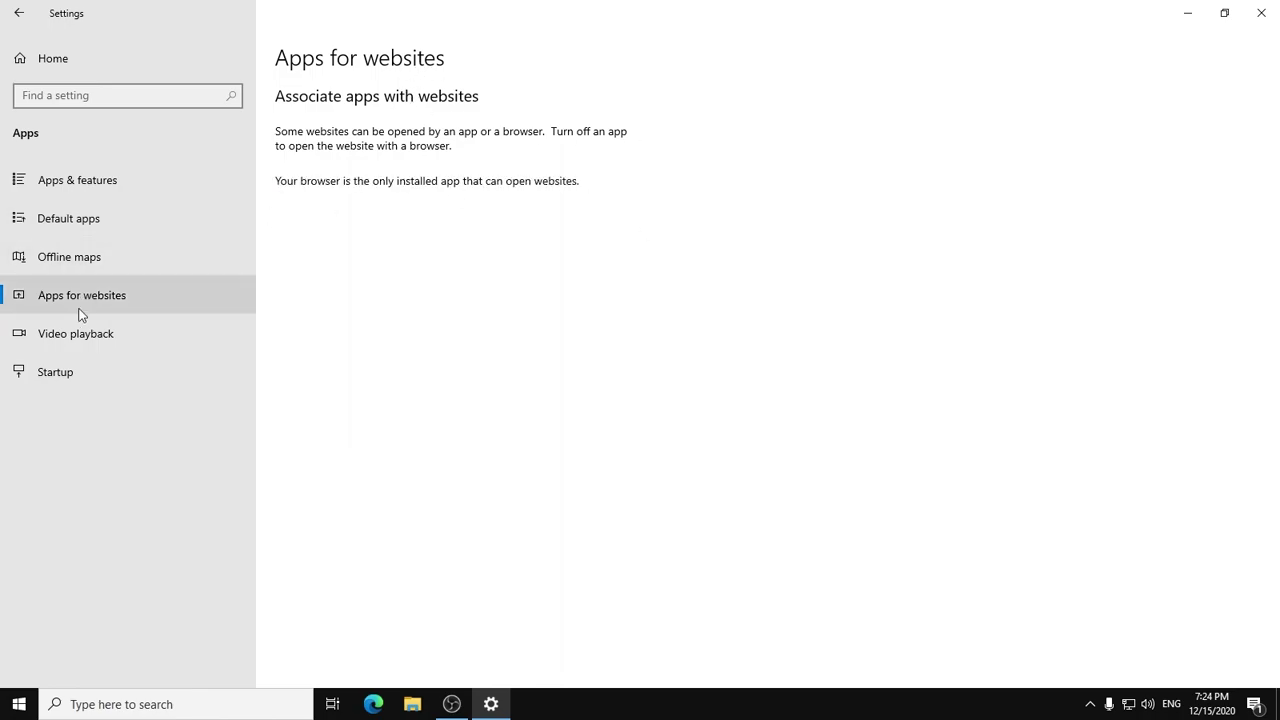
{"action": "left_click", "coordinate": [250, 324]}
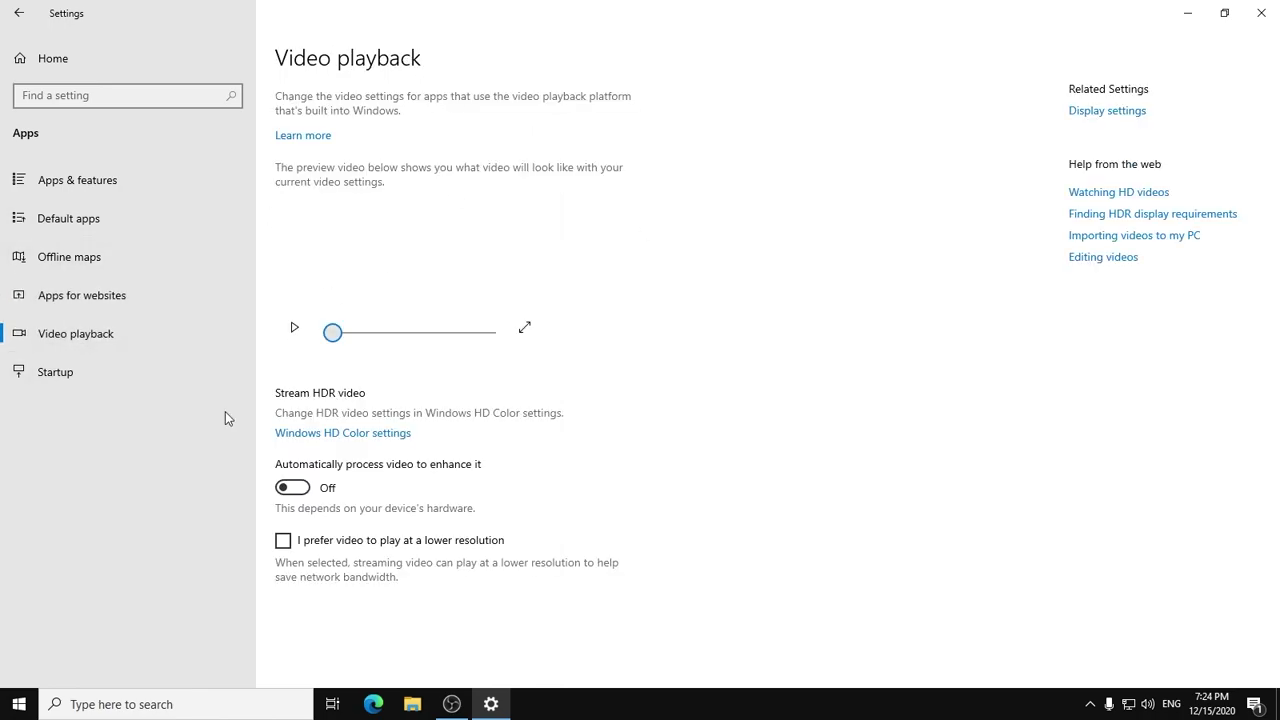
{"action": "left_click", "coordinate": [86, 371]}
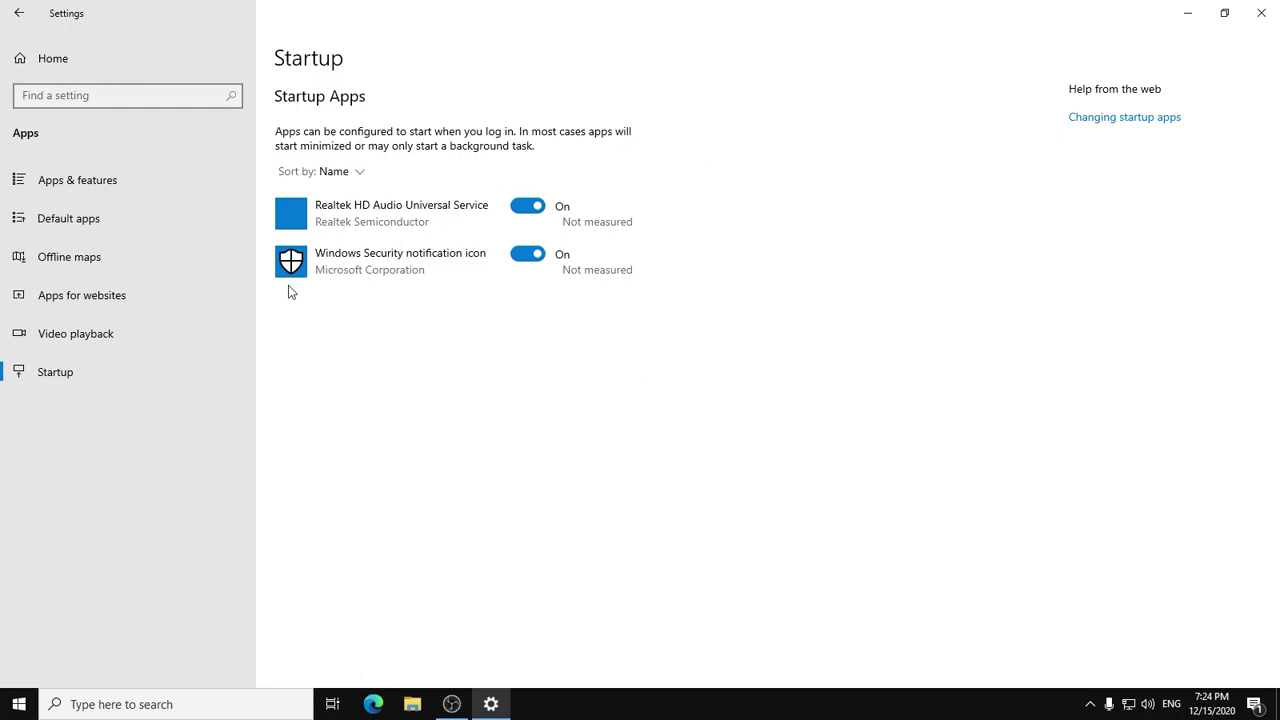
Turn off the Windows Security notification icon and Realtek HD Audio Universal Service startup apps, and recheck the Startup page.
{"action": "left_click", "coordinate": [527, 253]}
{"action": "left_click", "coordinate": [527, 206]}
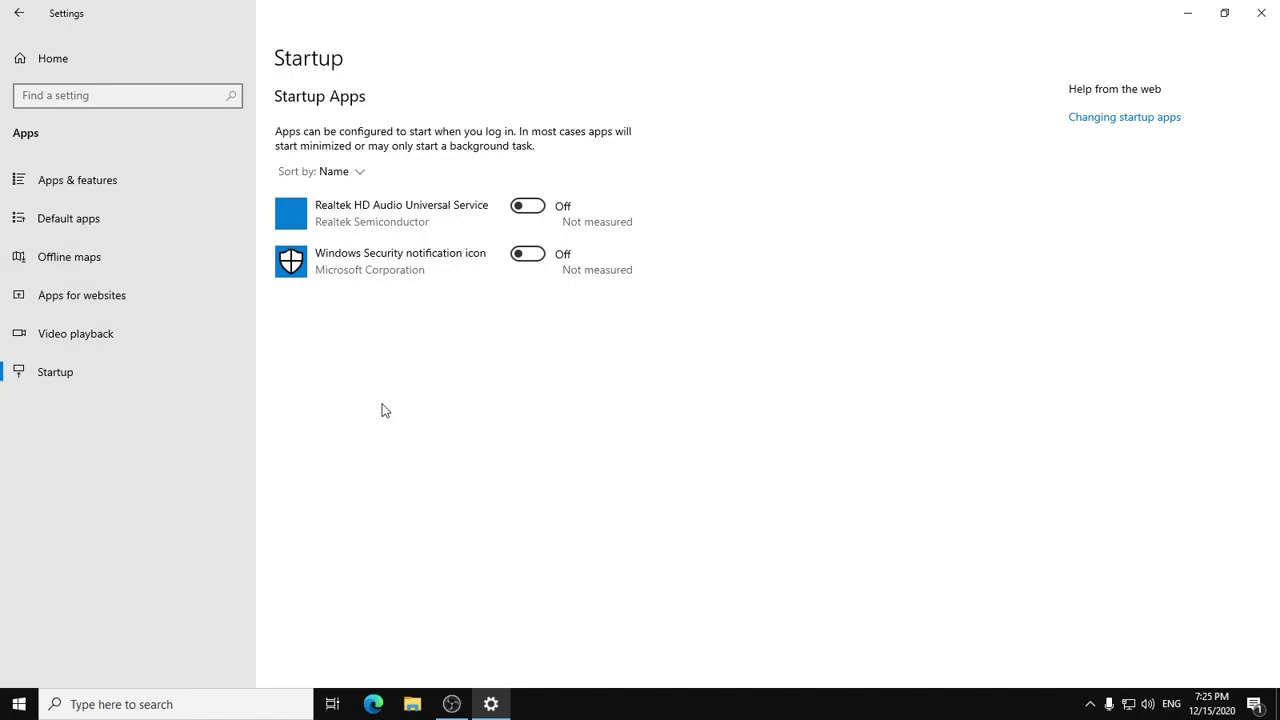
{"action": "left_click", "coordinate": [92, 176]}
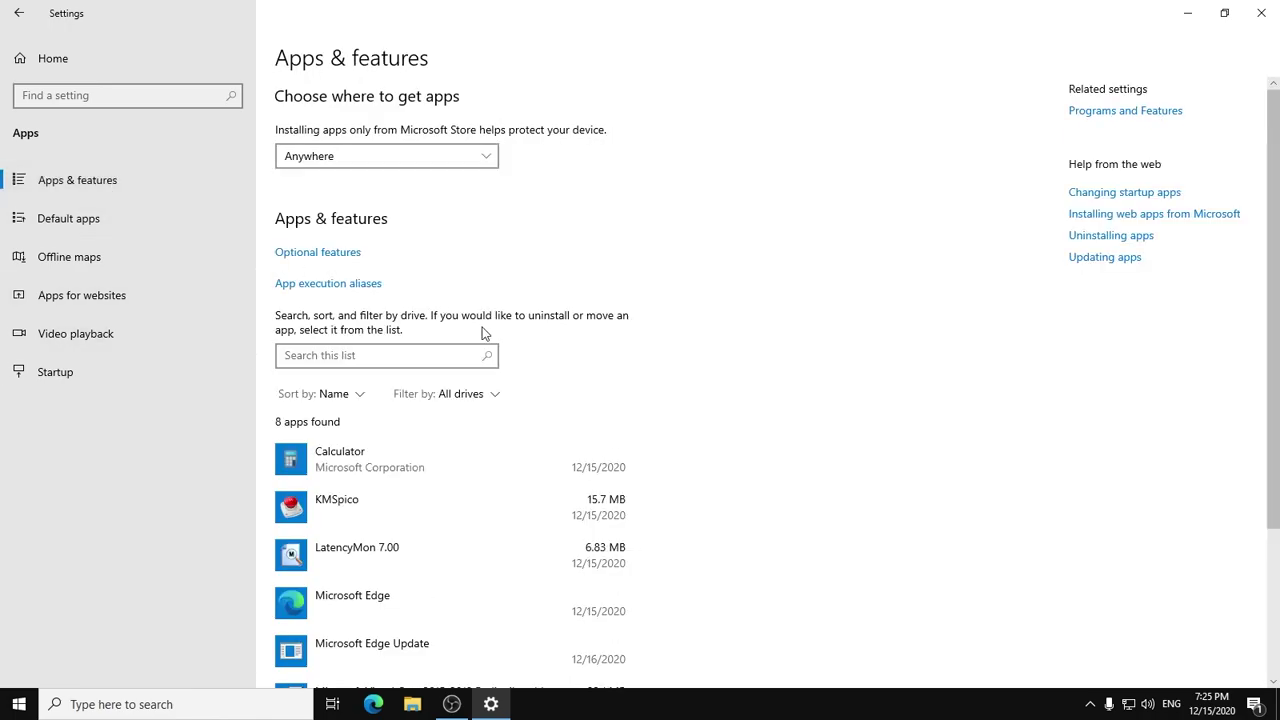
{"action": "left_click", "coordinate": [3, 377]}
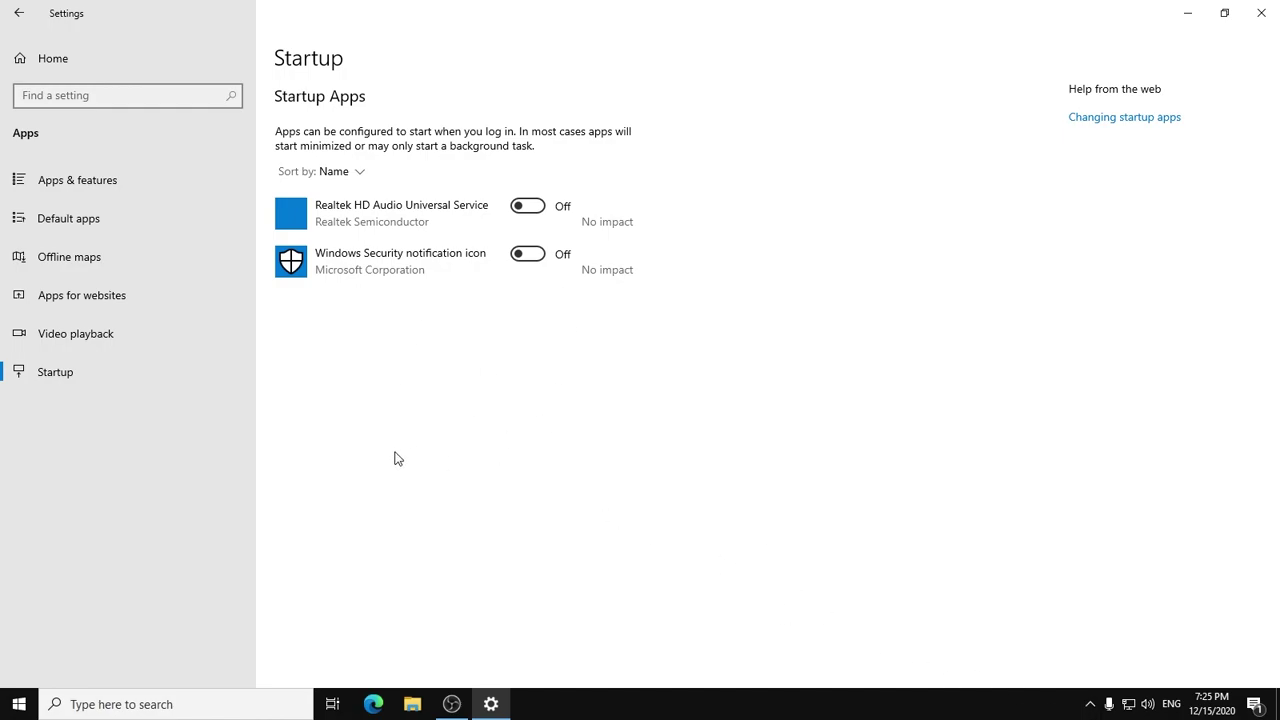
Review the App execution aliases page of Apps & features and return to the installed apps list.
{"action": "left_click", "coordinate": [116, 189]}
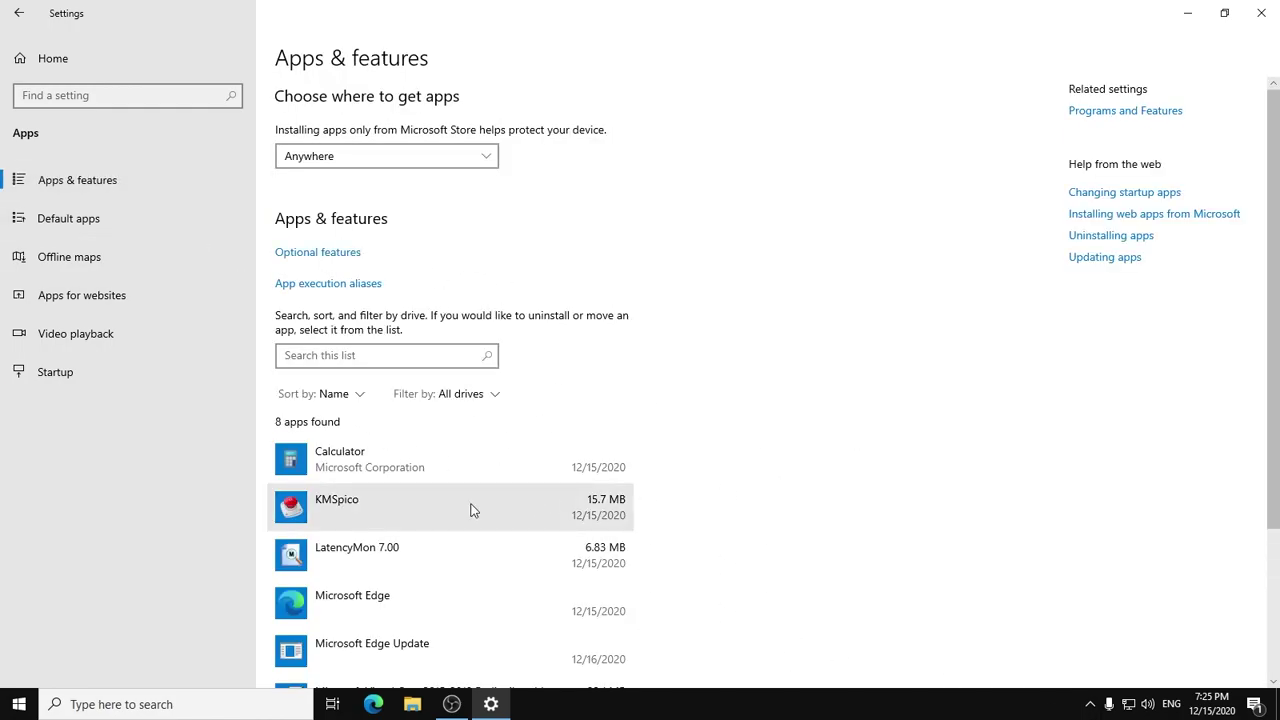
{"action": "left_click", "coordinate": [330, 285]}
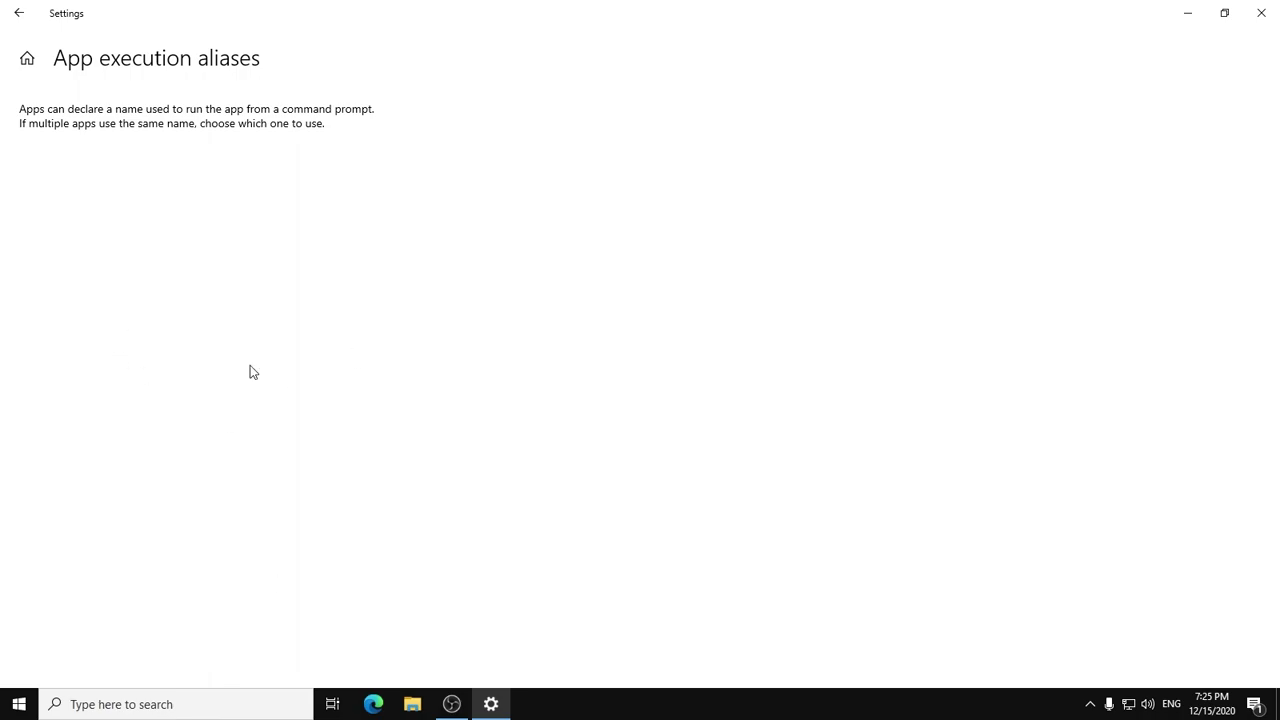
{"action": "left_click", "coordinate": [19, 13]}
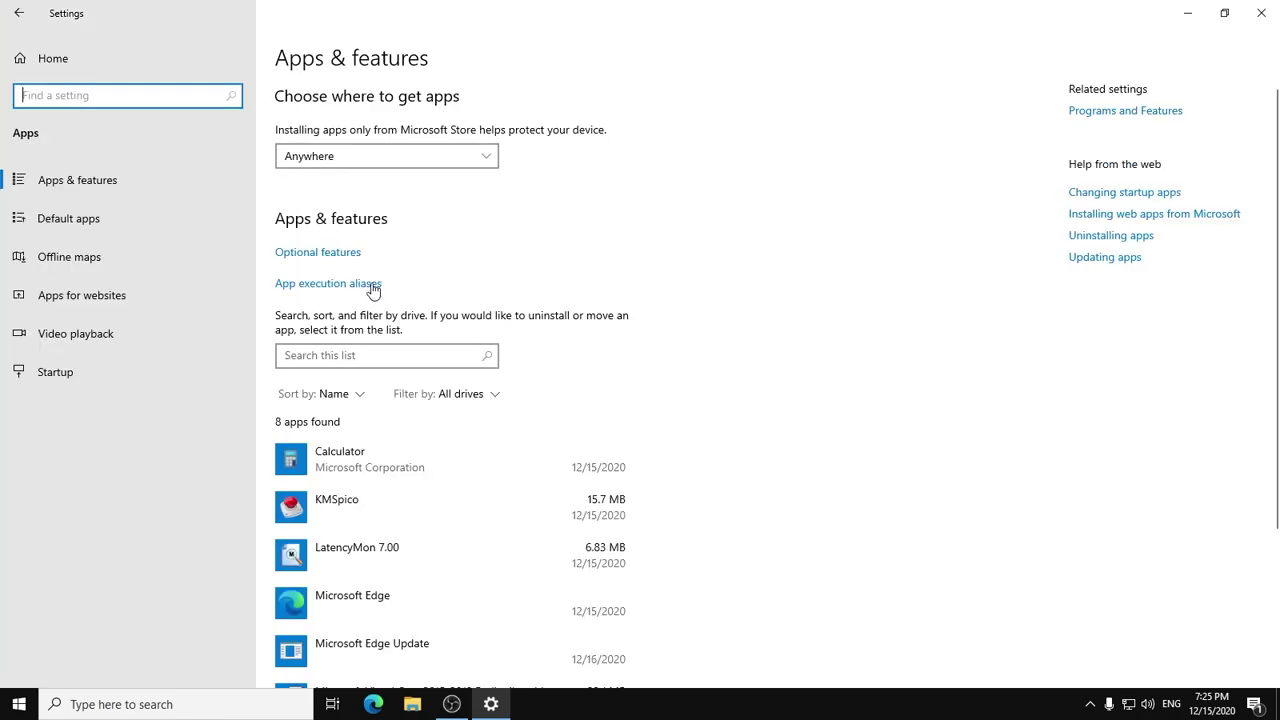
Uninstall the Windows Fax and Scan optional feature.
{"action": "left_click", "coordinate": [332, 251]}
{"action": "scroll", "coordinate": [183, 415], "scroll_direction": "down", "scroll_amount": 3}
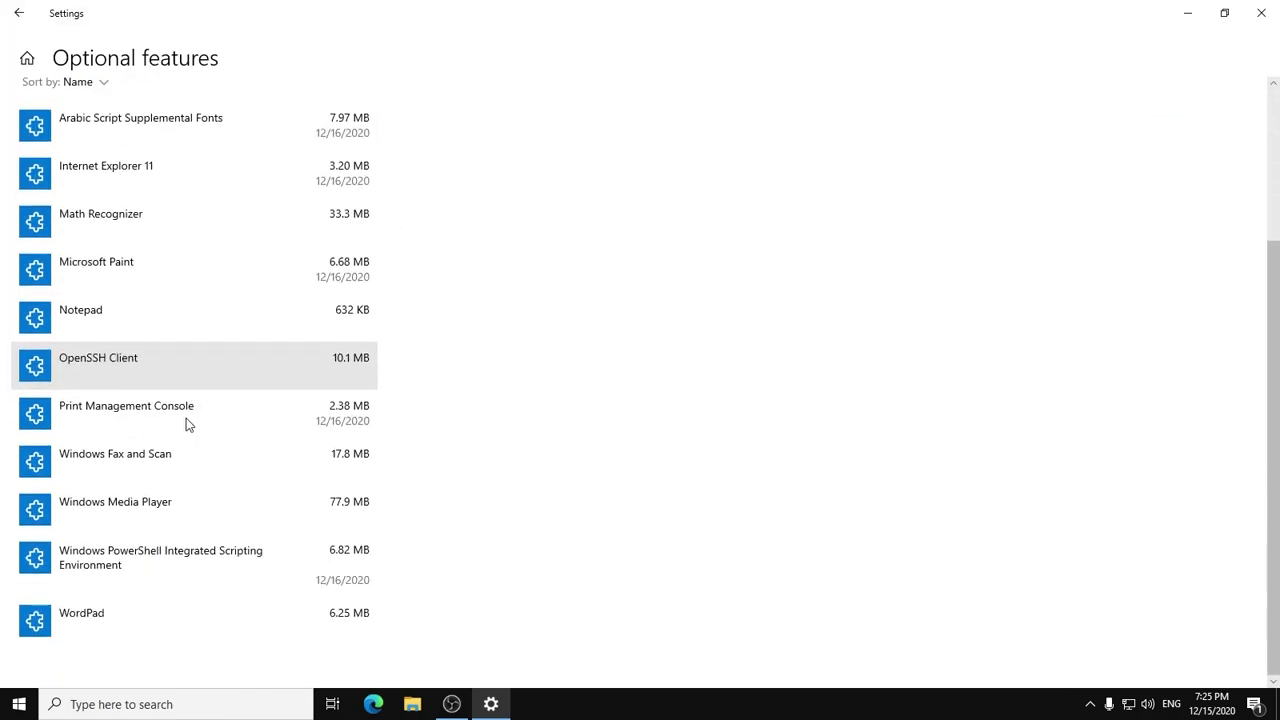
{"action": "scroll", "coordinate": [165, 496], "scroll_direction": "up", "scroll_amount": 2}
{"action": "left_click", "coordinate": [80, 550]}
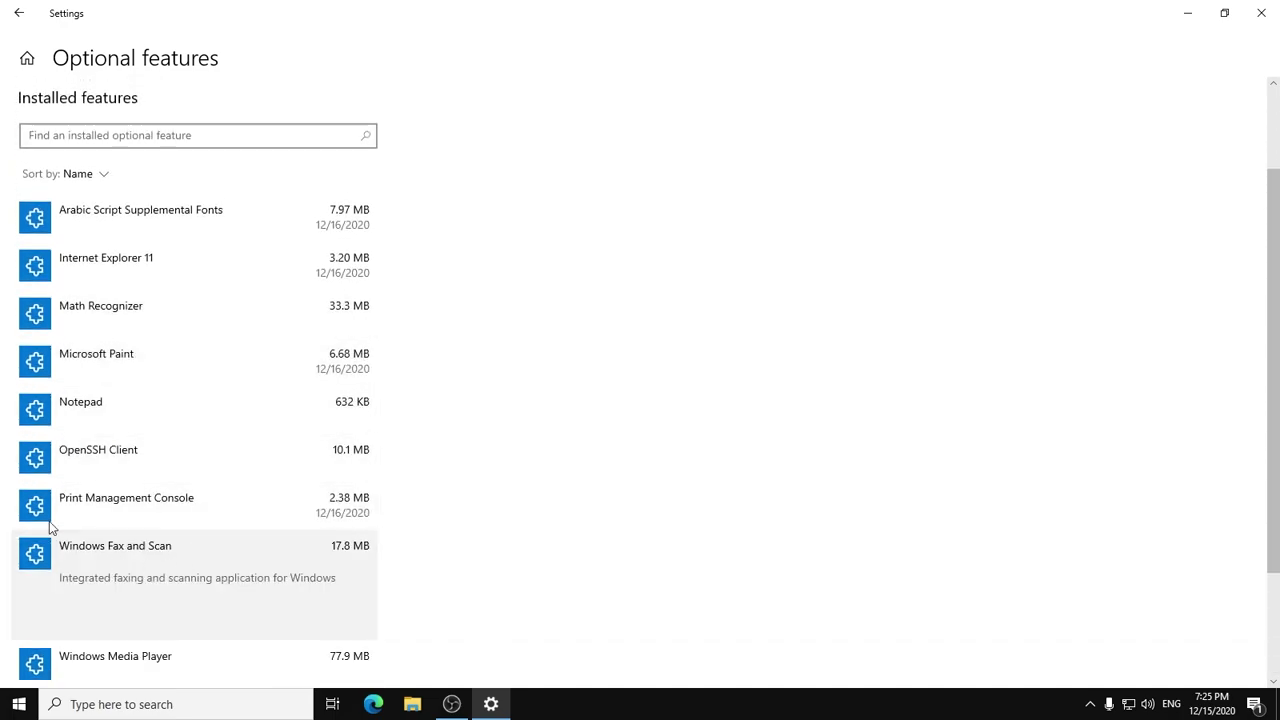
{"action": "scroll", "coordinate": [84, 428], "scroll_direction": "down", "scroll_amount": 2}
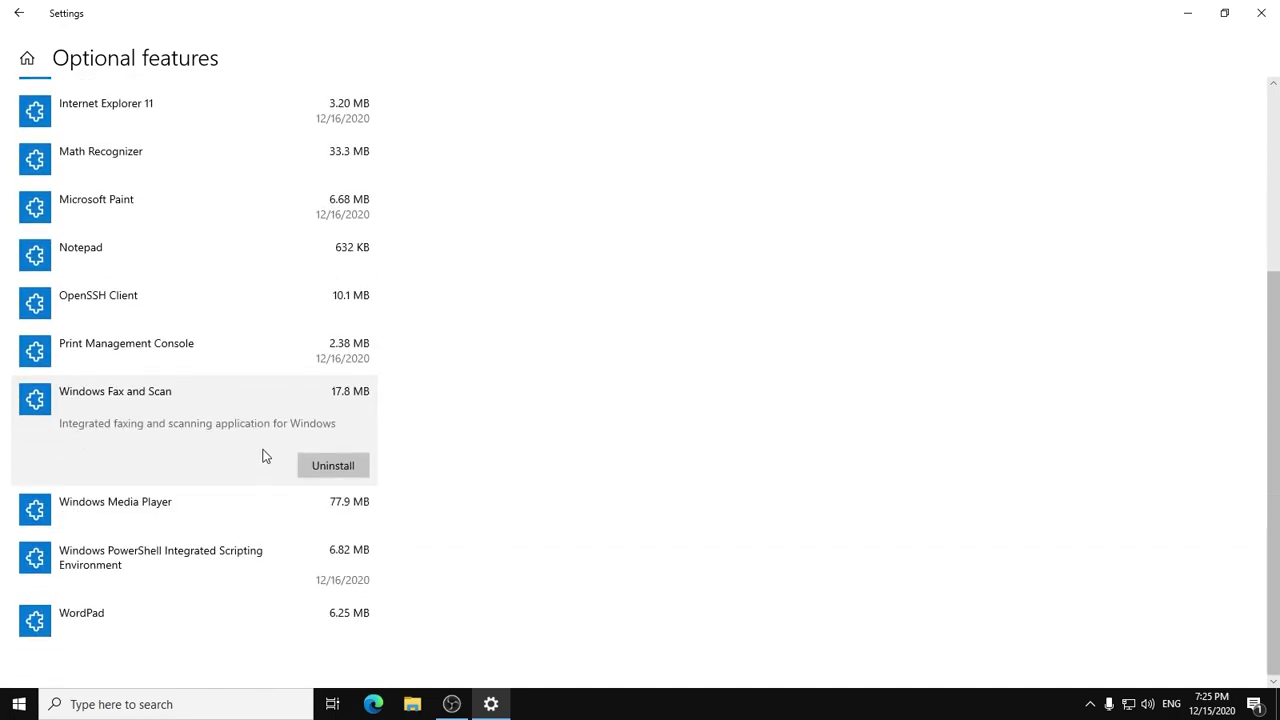
{"action": "left_click", "coordinate": [321, 464]}
{"action": "scroll", "coordinate": [243, 423], "scroll_direction": "up", "scroll_amount": 1}
{"action": "scroll", "coordinate": [206, 517], "scroll_direction": "down", "scroll_amount": 1}
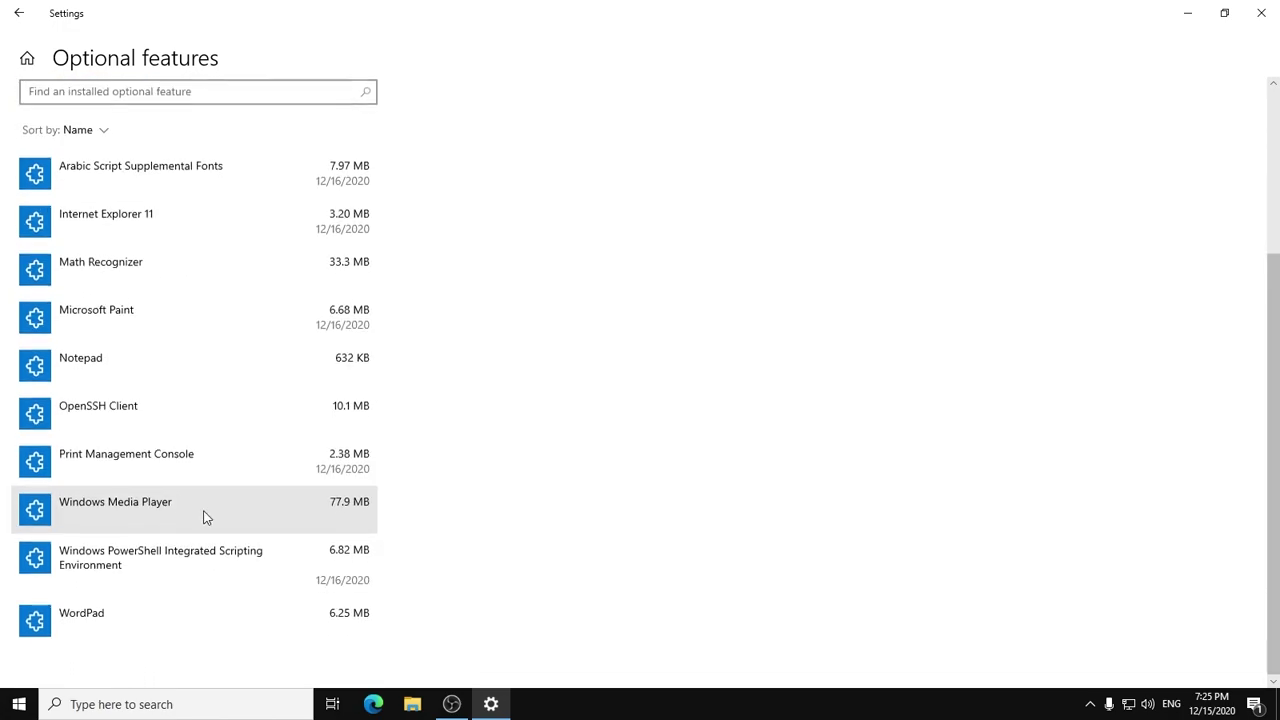
Uninstall the Print Management Console optional feature.
{"action": "left_click", "coordinate": [195, 455]}
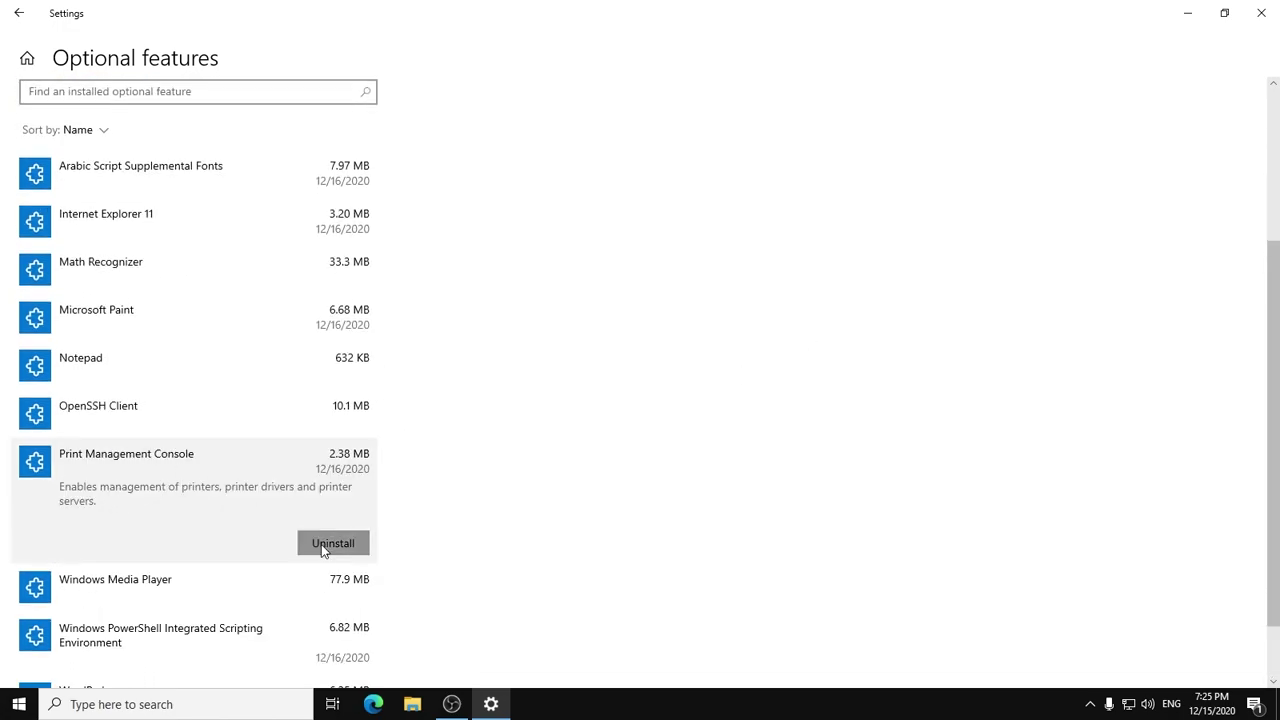
{"action": "left_click", "coordinate": [321, 544]}
{"action": "scroll", "coordinate": [225, 530], "scroll_direction": "down", "scroll_amount": 1}
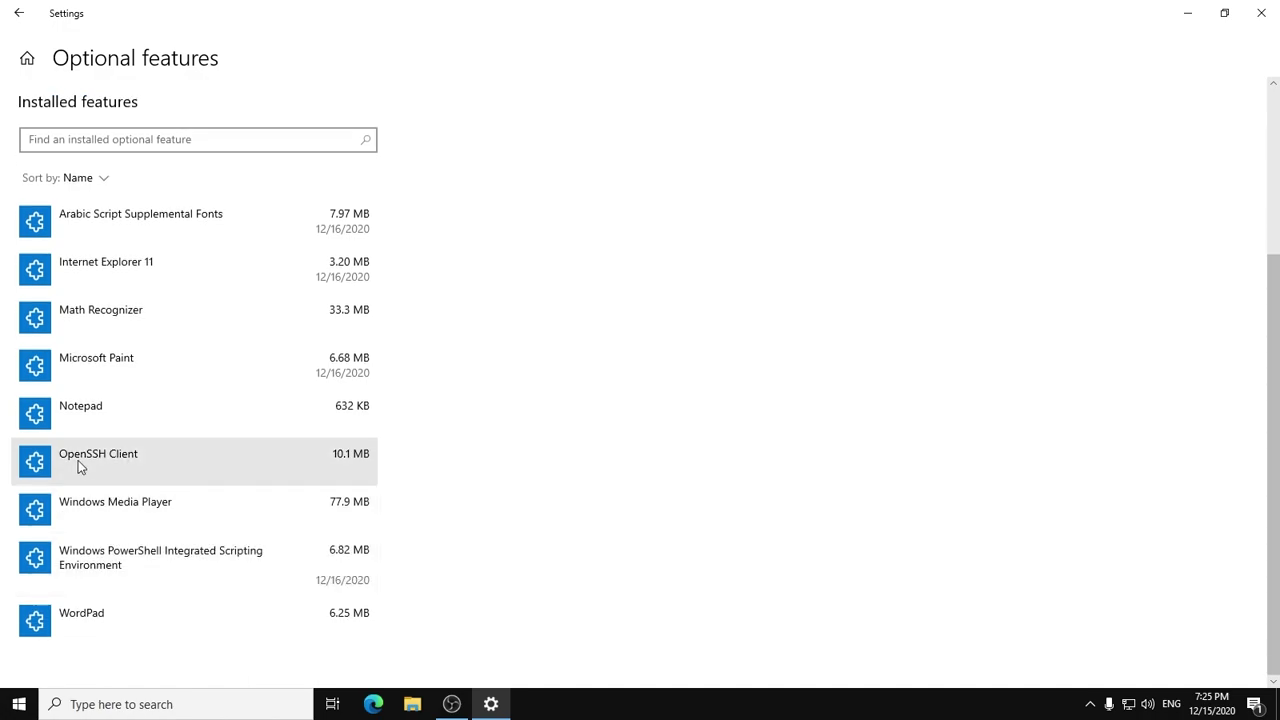
Uninstall the Microsoft Paint and WordPad optional features.
{"action": "left_click", "coordinate": [123, 369]}
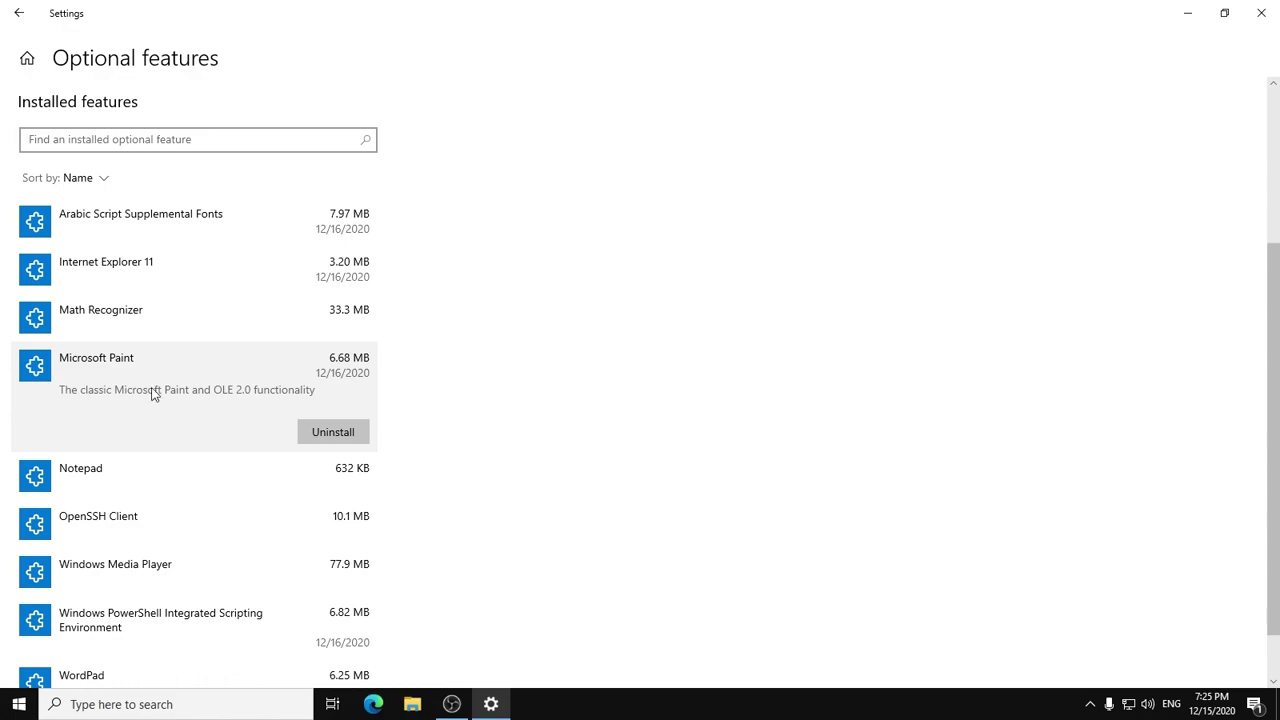
{"action": "left_click", "coordinate": [333, 438]}
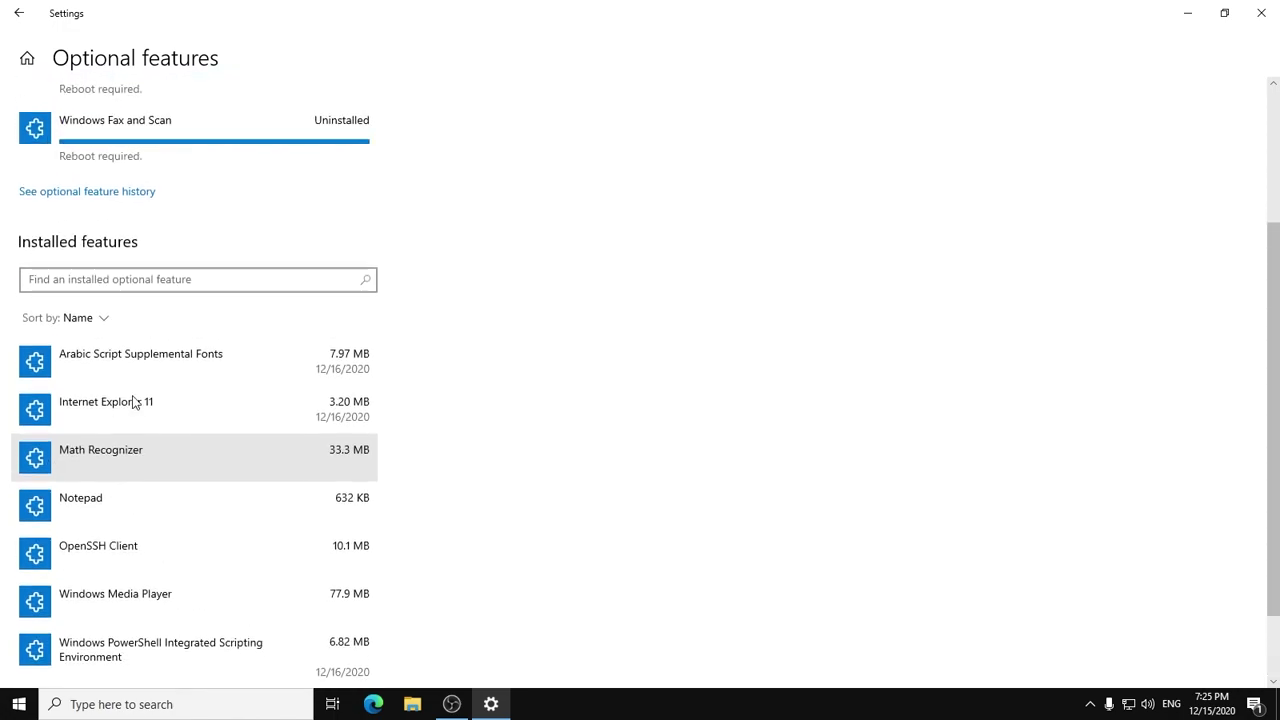
{"action": "left_click", "coordinate": [200, 618]}
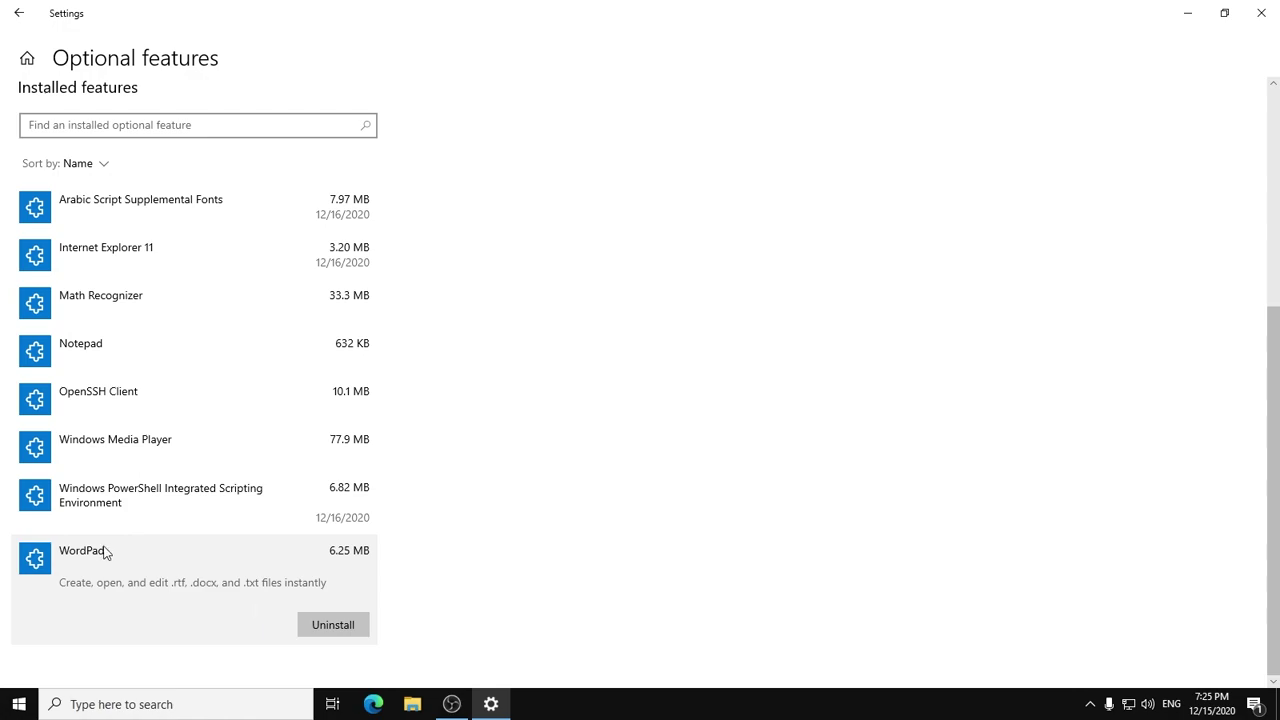
{"action": "left_click", "coordinate": [304, 622]}
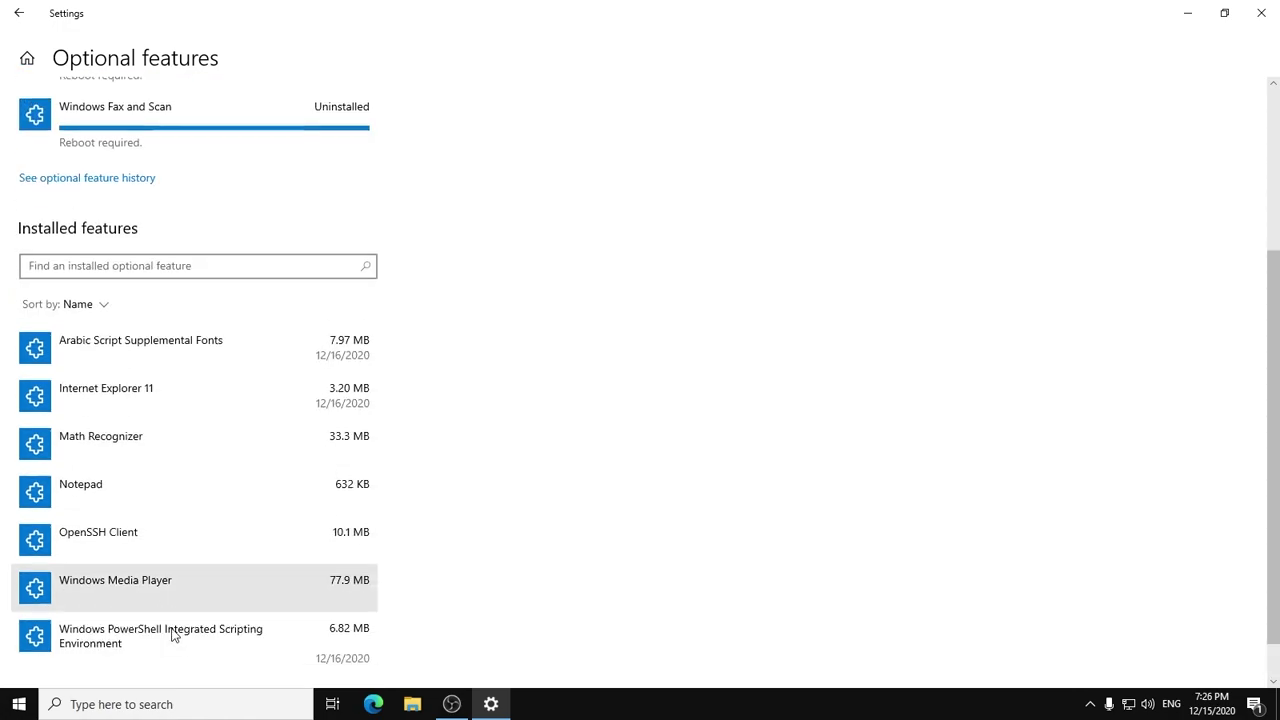
Set the default app mode to Dark in the Colors personalization settings and look over the accent color options.
{"action": "left_click", "coordinate": [18, 14]}
{"action": "left_click", "coordinate": [18, 14]}
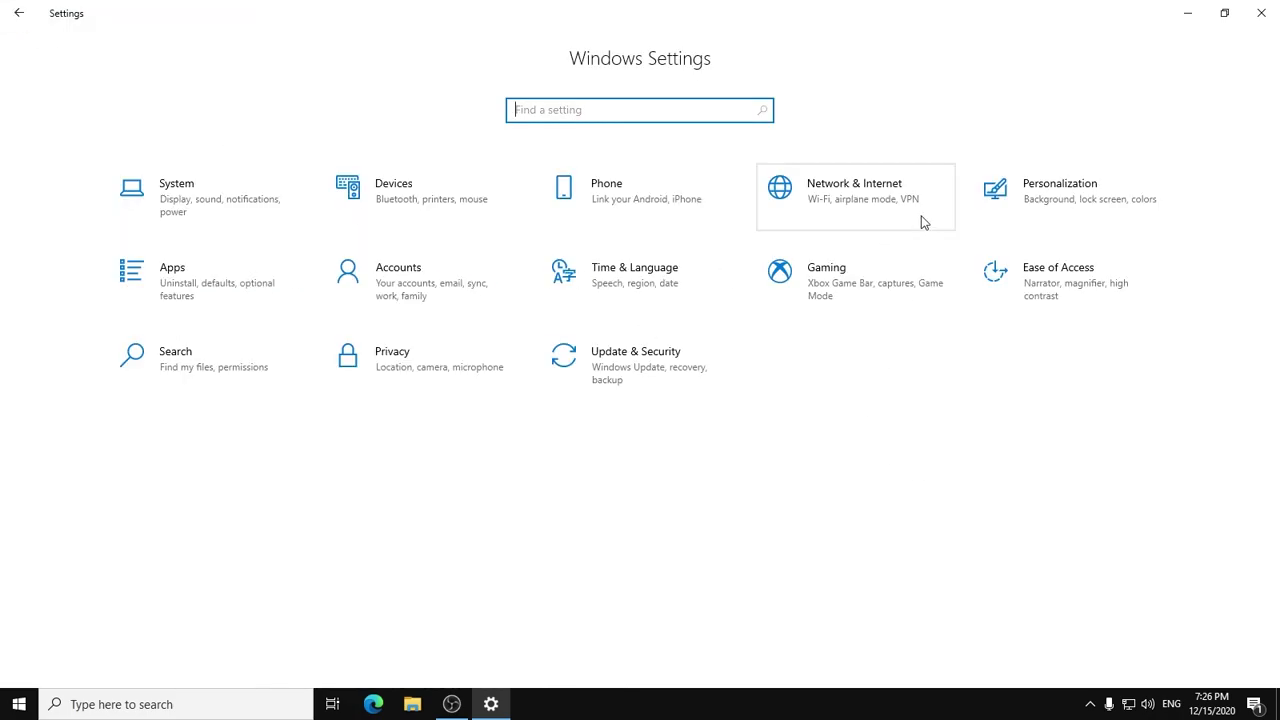
{"action": "left_click", "coordinate": [1025, 210]}
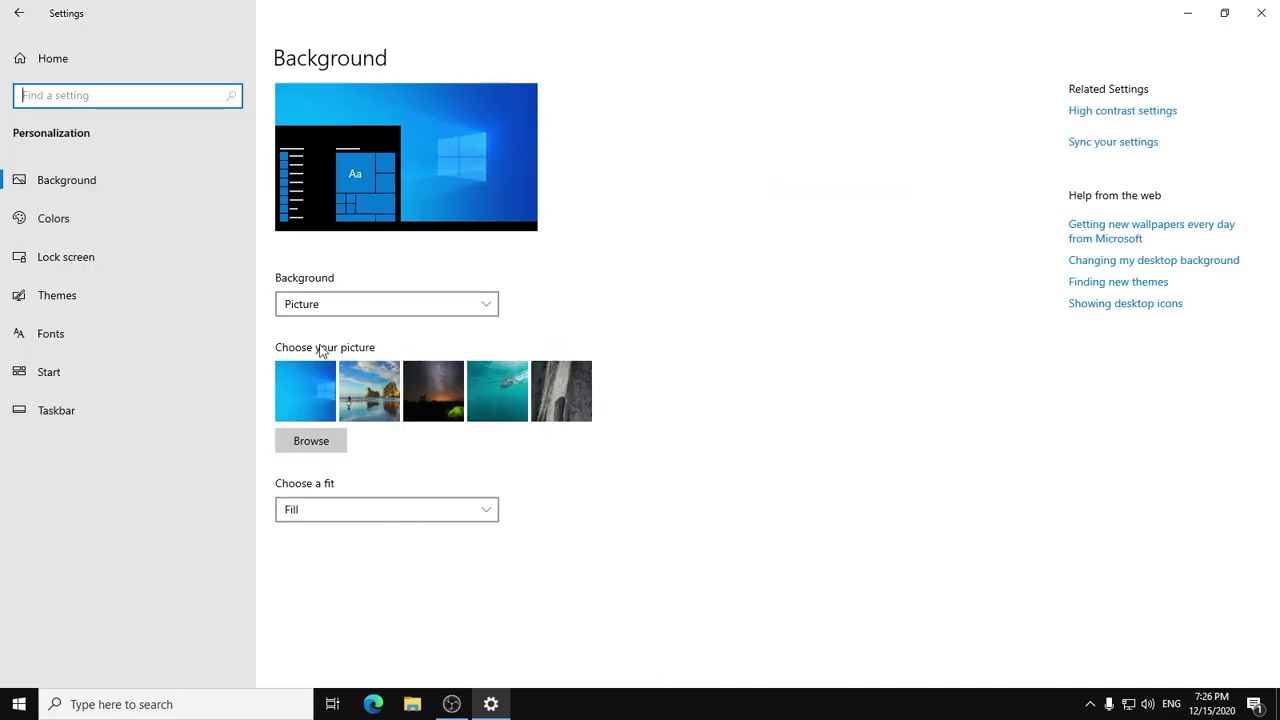
{"action": "left_click", "coordinate": [57, 218]}
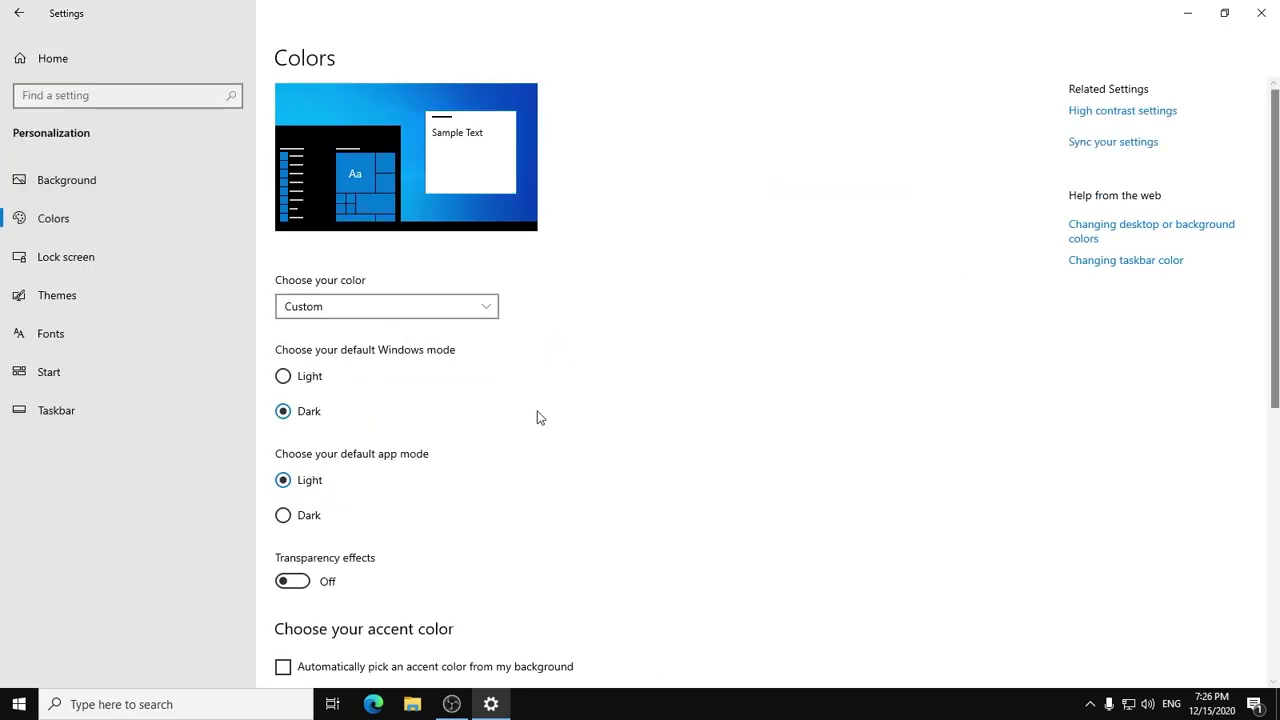
{"action": "scroll", "coordinate": [533, 412], "scroll_direction": "down", "scroll_amount": 3}
{"action": "scroll", "coordinate": [531, 262], "scroll_direction": "up", "scroll_amount": 2}
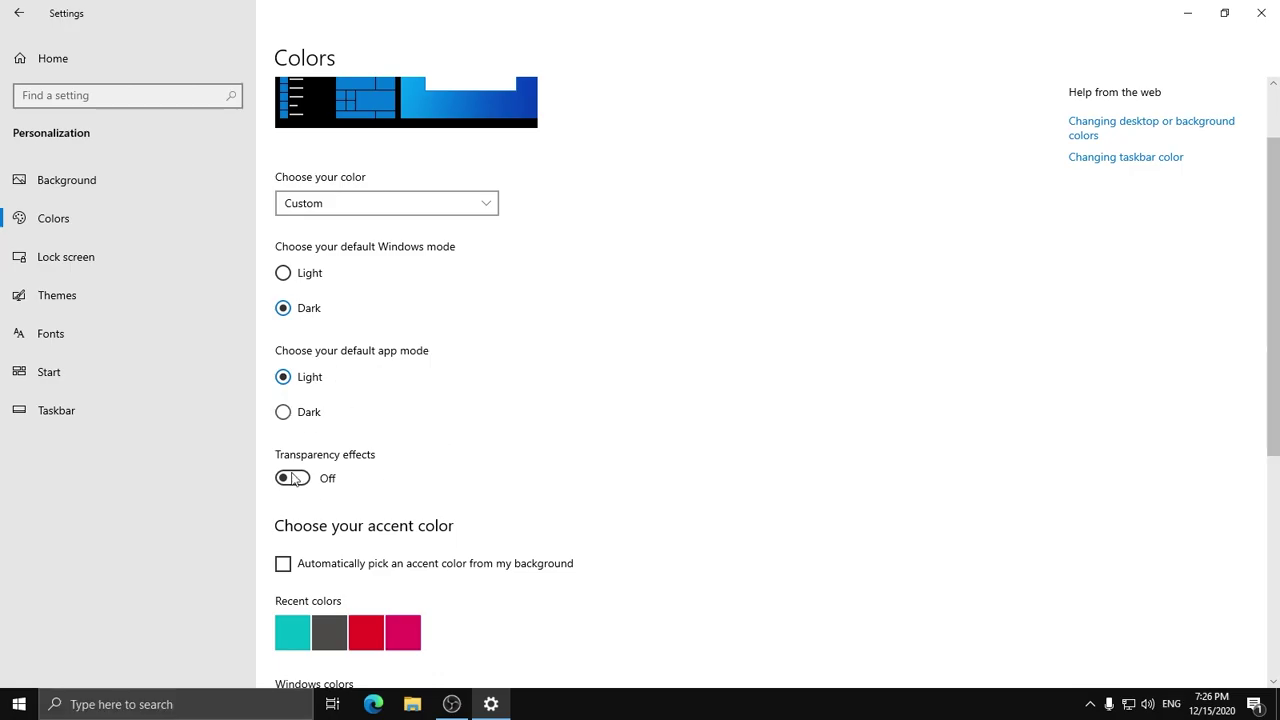
{"action": "left_click", "coordinate": [283, 412]}
{"action": "scroll", "coordinate": [338, 408], "scroll_direction": "down", "scroll_amount": 2}
{"action": "scroll", "coordinate": [288, 395], "scroll_direction": "up", "scroll_amount": 1}
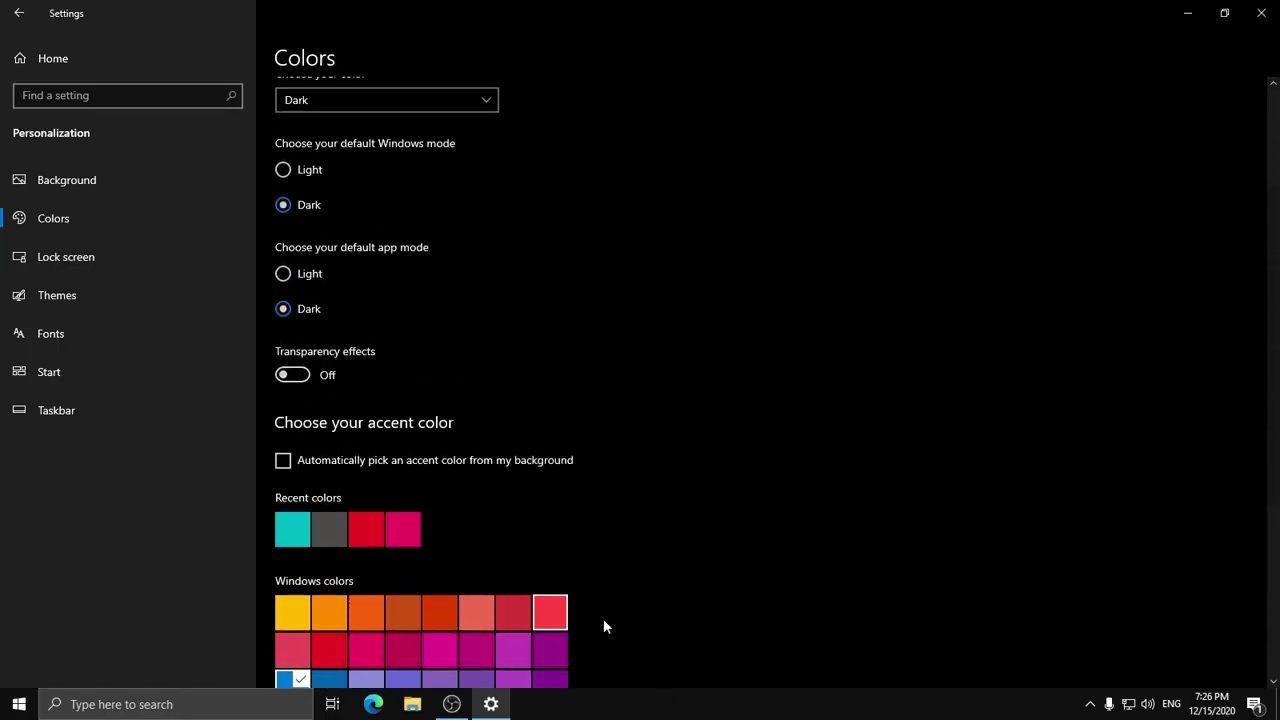
{"action": "scroll", "coordinate": [583, 628], "scroll_direction": "down", "scroll_amount": 3}
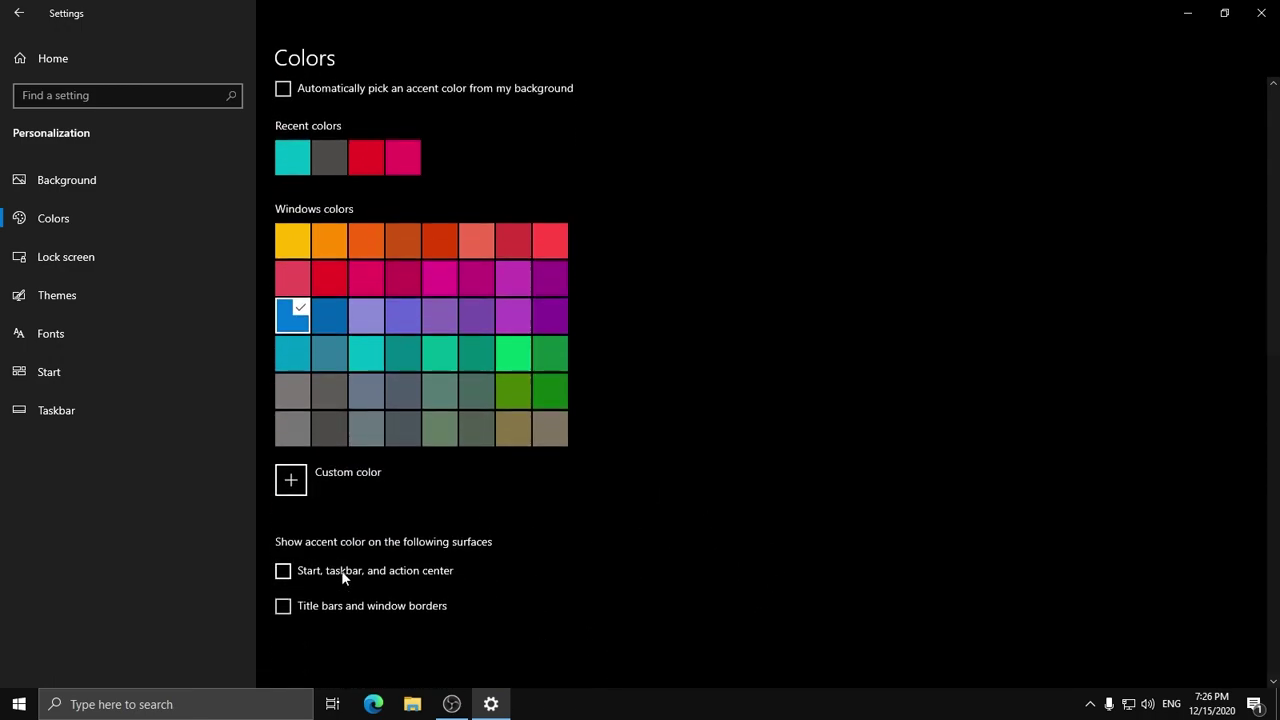
Turn off showing the lock screen background picture on the sign-in screen.
{"action": "left_click", "coordinate": [90, 260]}
{"action": "scroll", "coordinate": [580, 500], "scroll_direction": "down", "scroll_amount": 2}
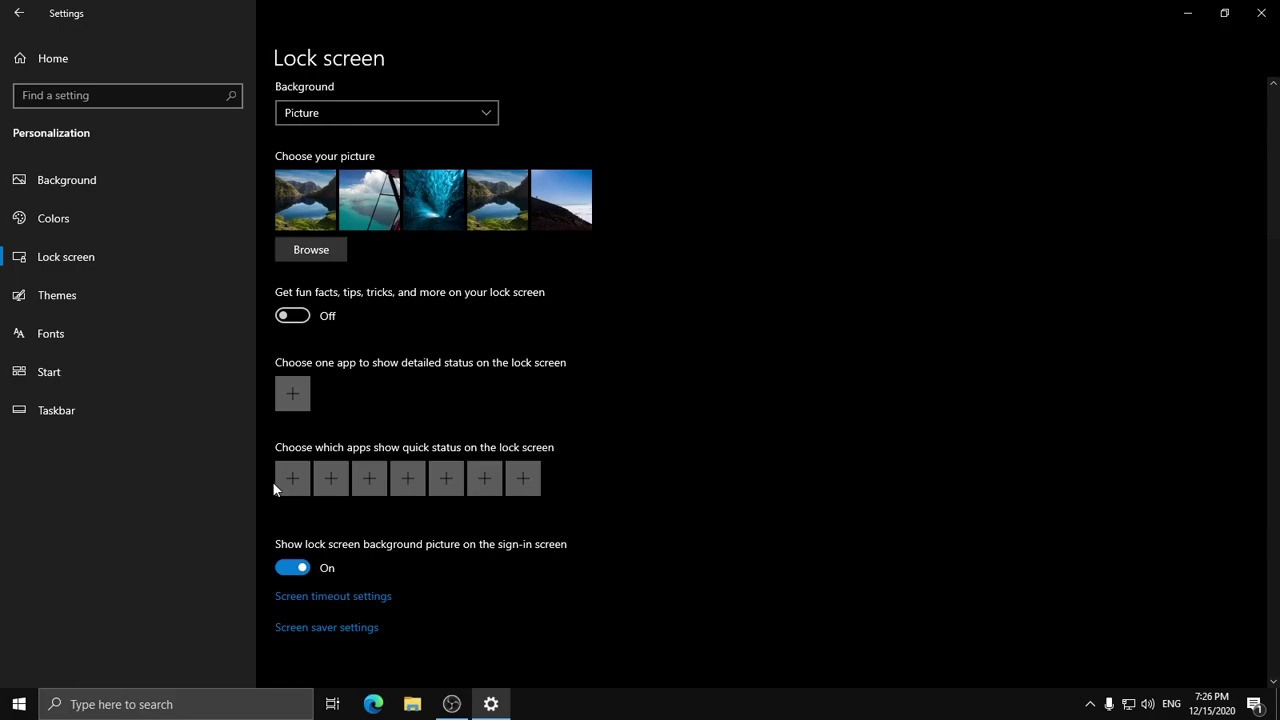
{"action": "left_click", "coordinate": [300, 570]}
{"action": "scroll", "coordinate": [424, 393], "scroll_direction": "up", "scroll_amount": 2}
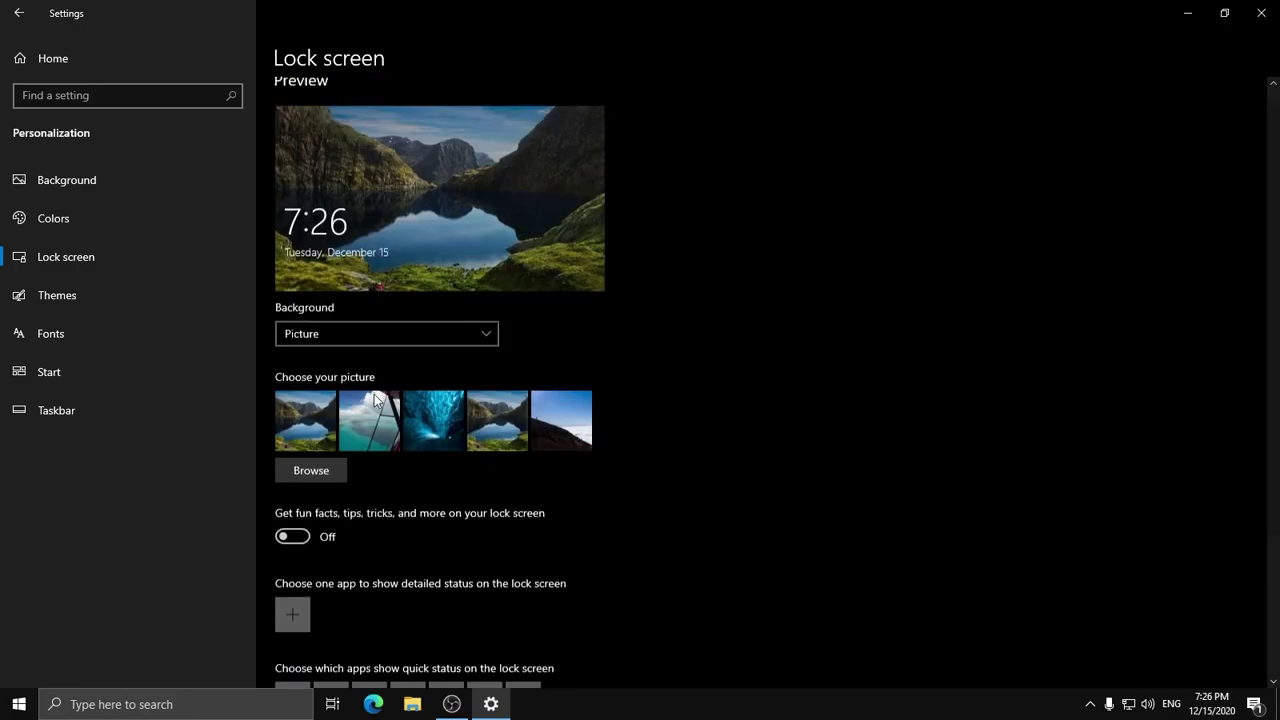
Review the Themes page and the available fonts in the Personalization settings.
{"action": "left_click", "coordinate": [94, 285]}
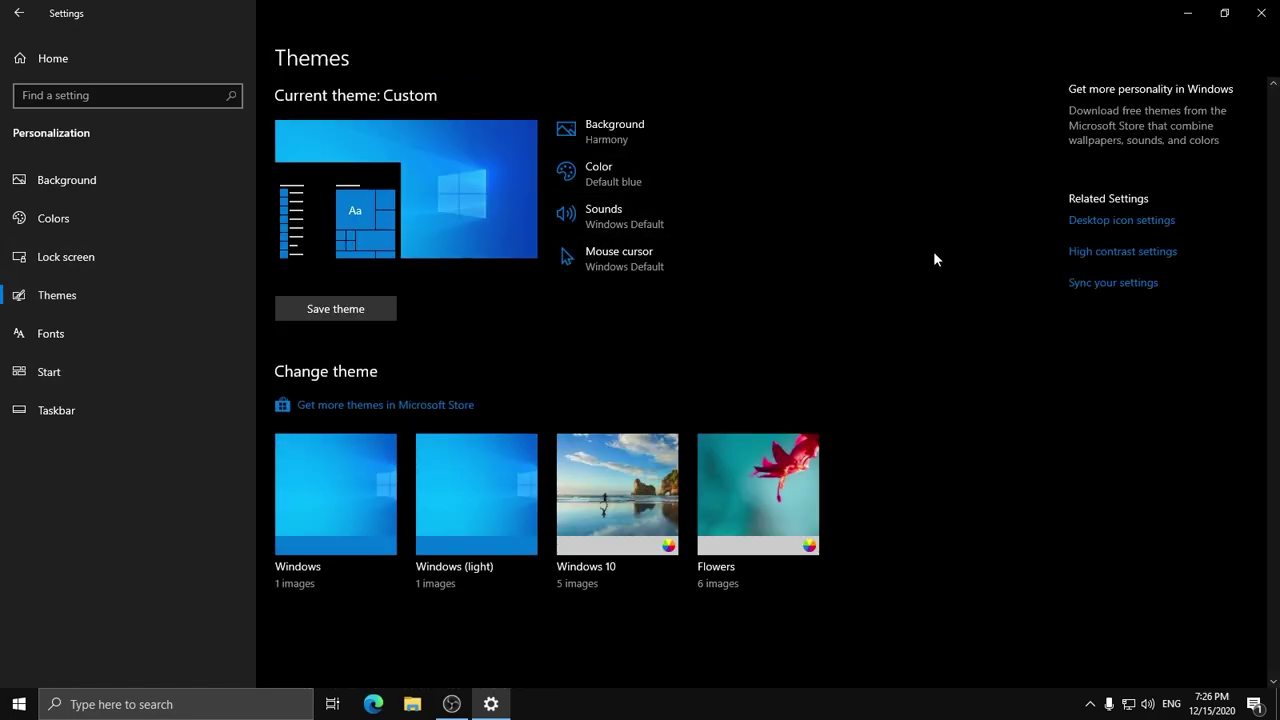
{"action": "left_click", "coordinate": [81, 345]}
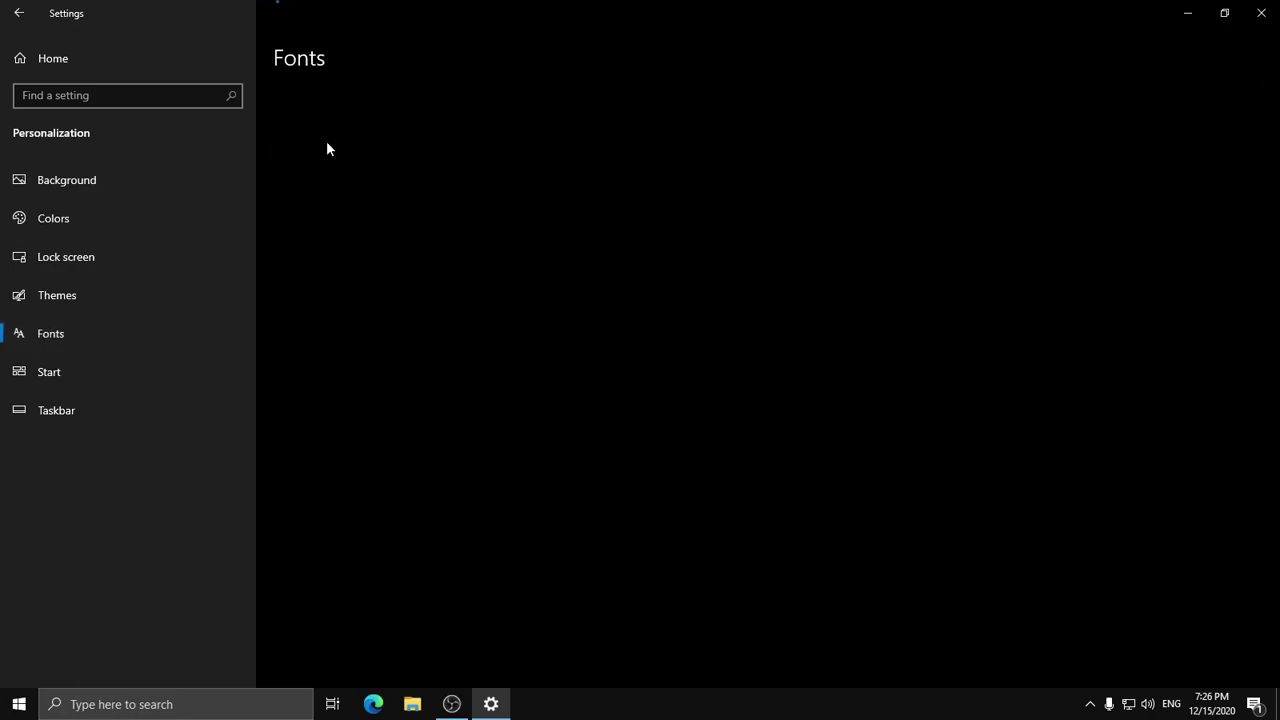
{"action": "scroll", "coordinate": [600, 320], "scroll_direction": "down", "scroll_amount": 5}
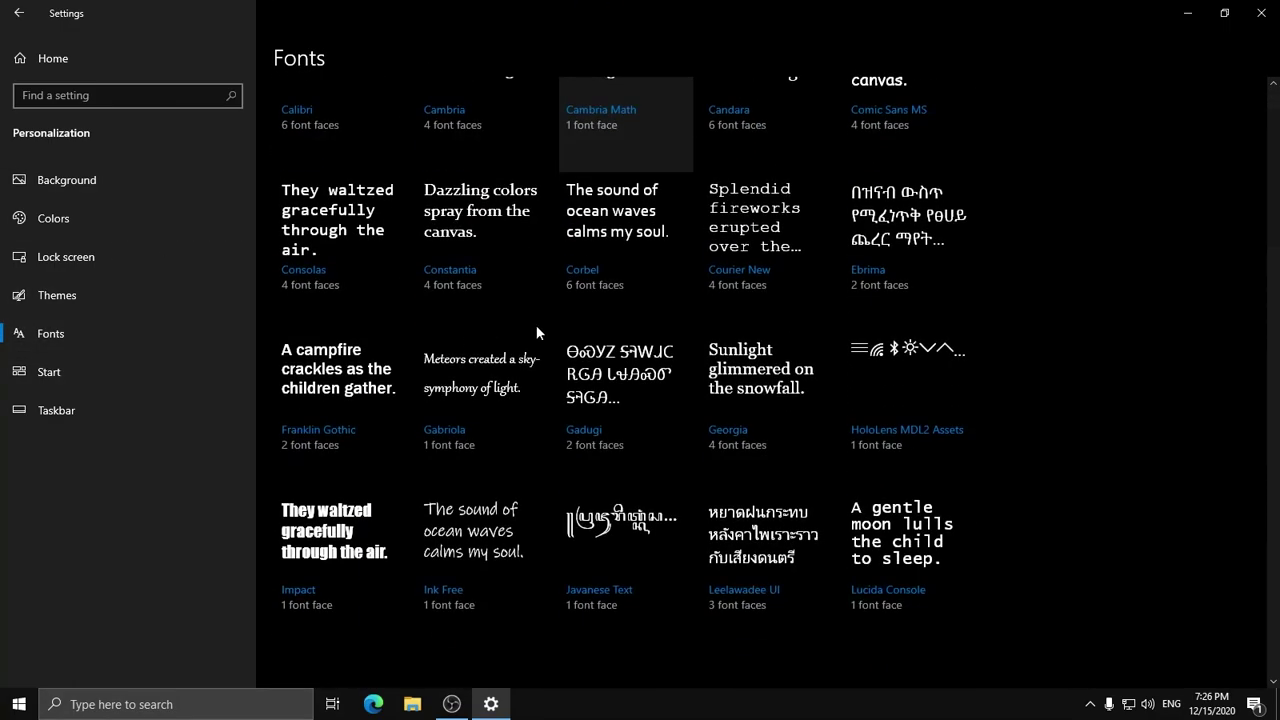
{"action": "scroll", "coordinate": [484, 332], "scroll_direction": "up", "scroll_amount": 5}
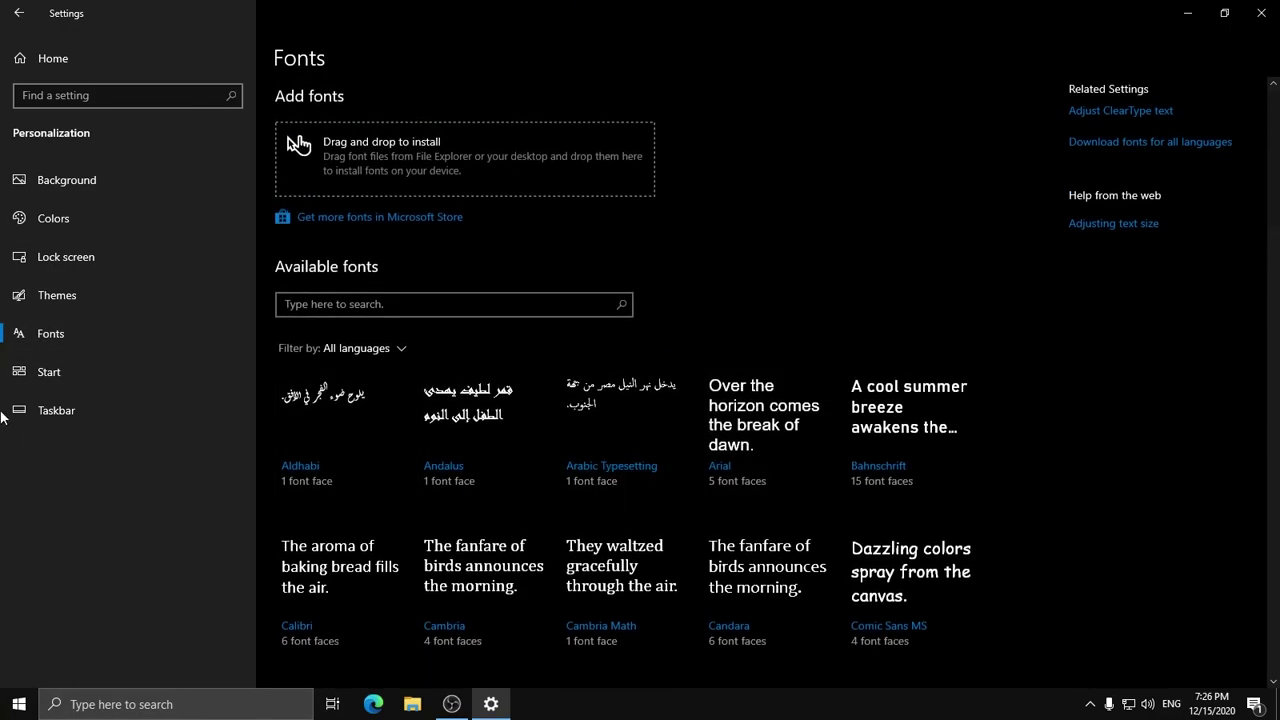
Open the Start personalization settings and examine the app list and tiles in the current Start menu.
{"action": "left_click", "coordinate": [20, 372]}
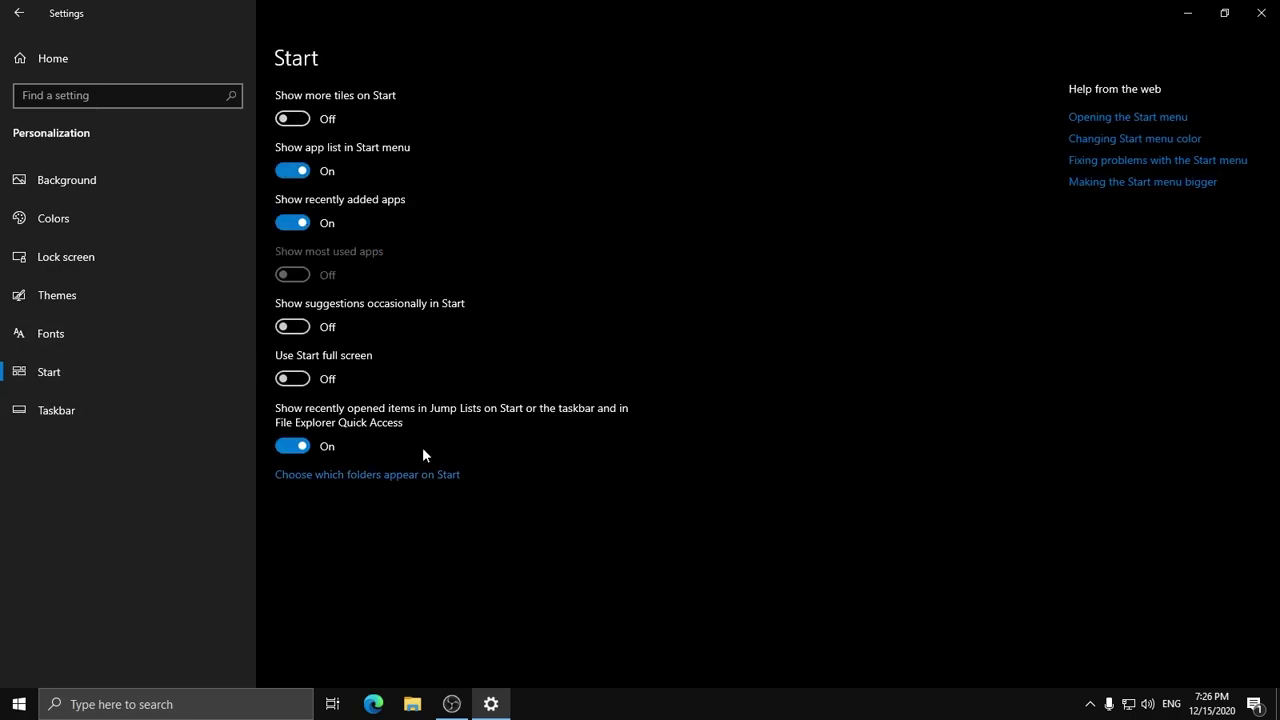
{"action": "left_click", "coordinate": [19, 704]}
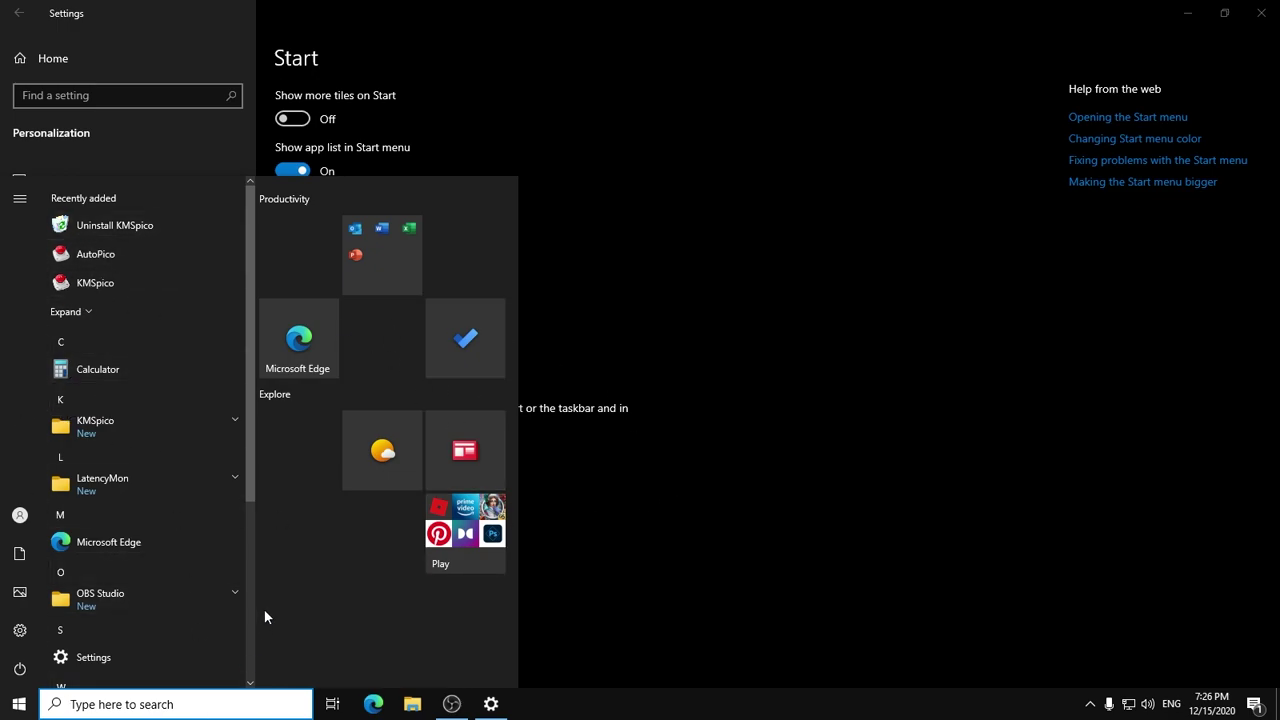
{"action": "scroll", "coordinate": [144, 505], "scroll_direction": "down", "scroll_amount": 3}
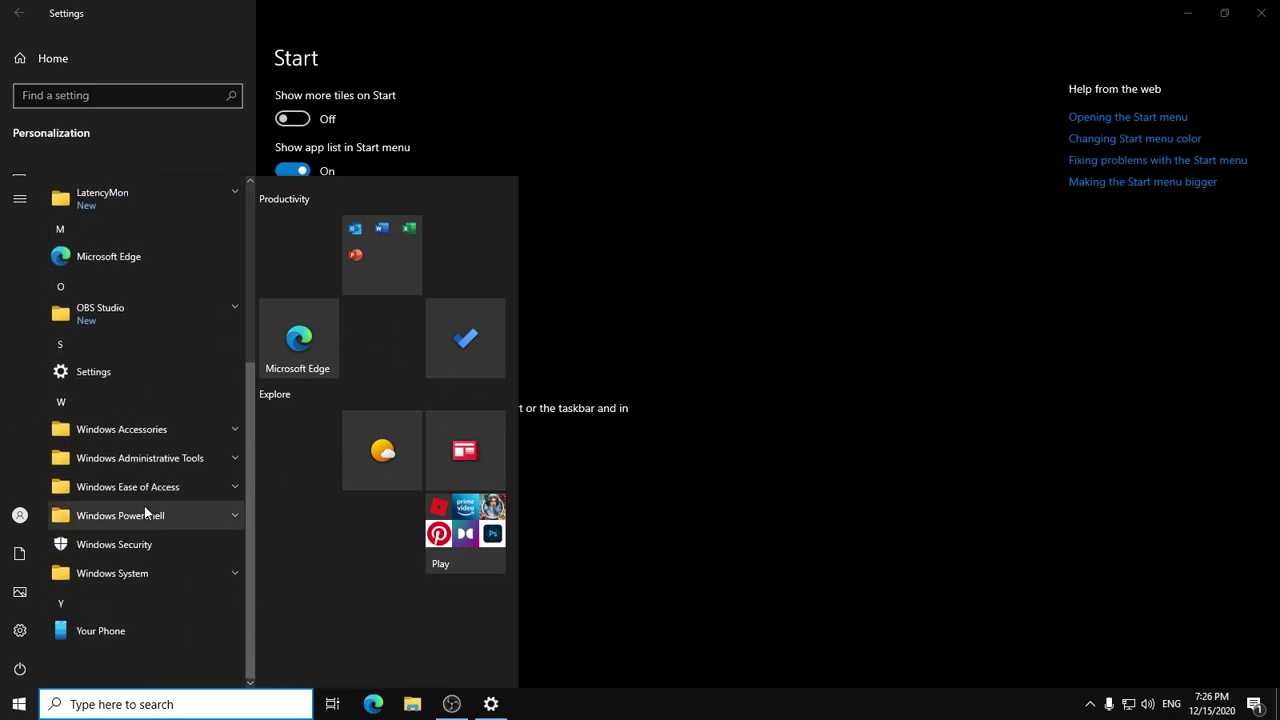
{"action": "scroll", "coordinate": [146, 510], "scroll_direction": "up", "scroll_amount": 3}
{"action": "left_click", "coordinate": [606, 406]}
Turn off recently added apps, the app list in the Start menu, and recently opened items in Jump Lists.
{"action": "left_click", "coordinate": [292, 222]}
{"action": "left_click", "coordinate": [293, 172]}
{"action": "left_click", "coordinate": [293, 446]}
Check the changed Start menu by switching between its pinned tiles and all apps views.
{"action": "left_click", "coordinate": [18, 704]}
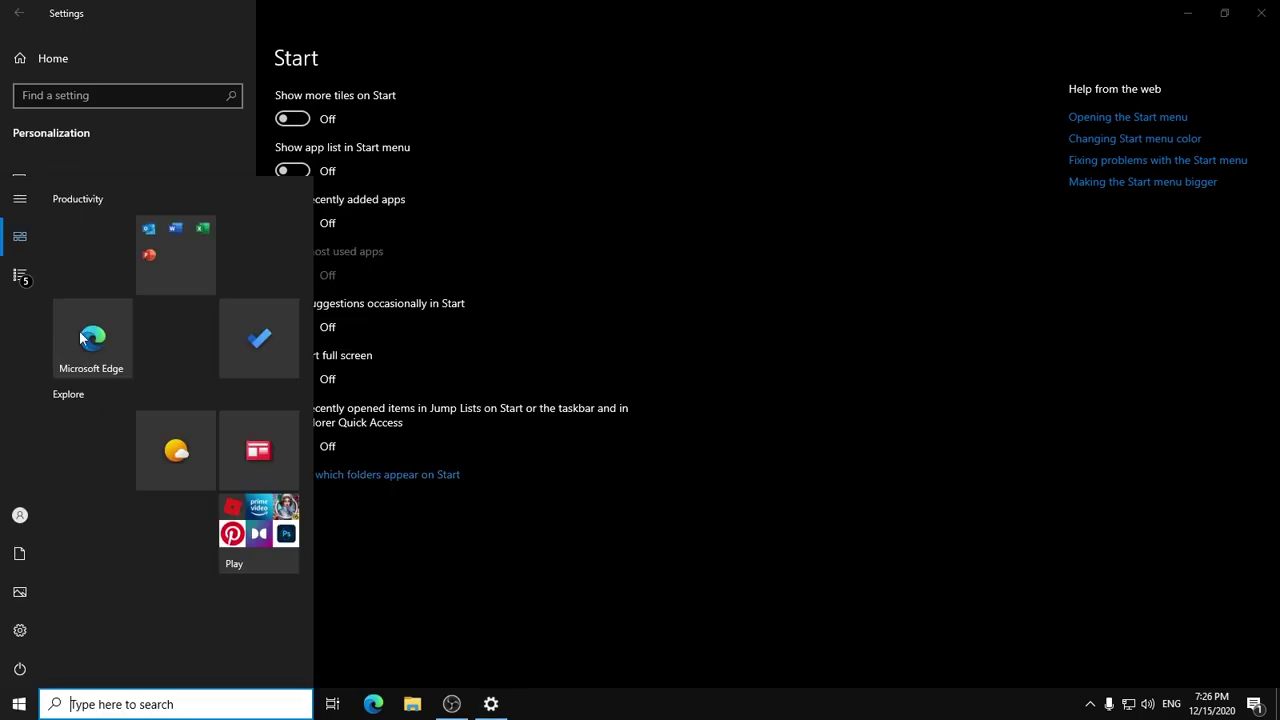
{"action": "left_click", "coordinate": [22, 281]}
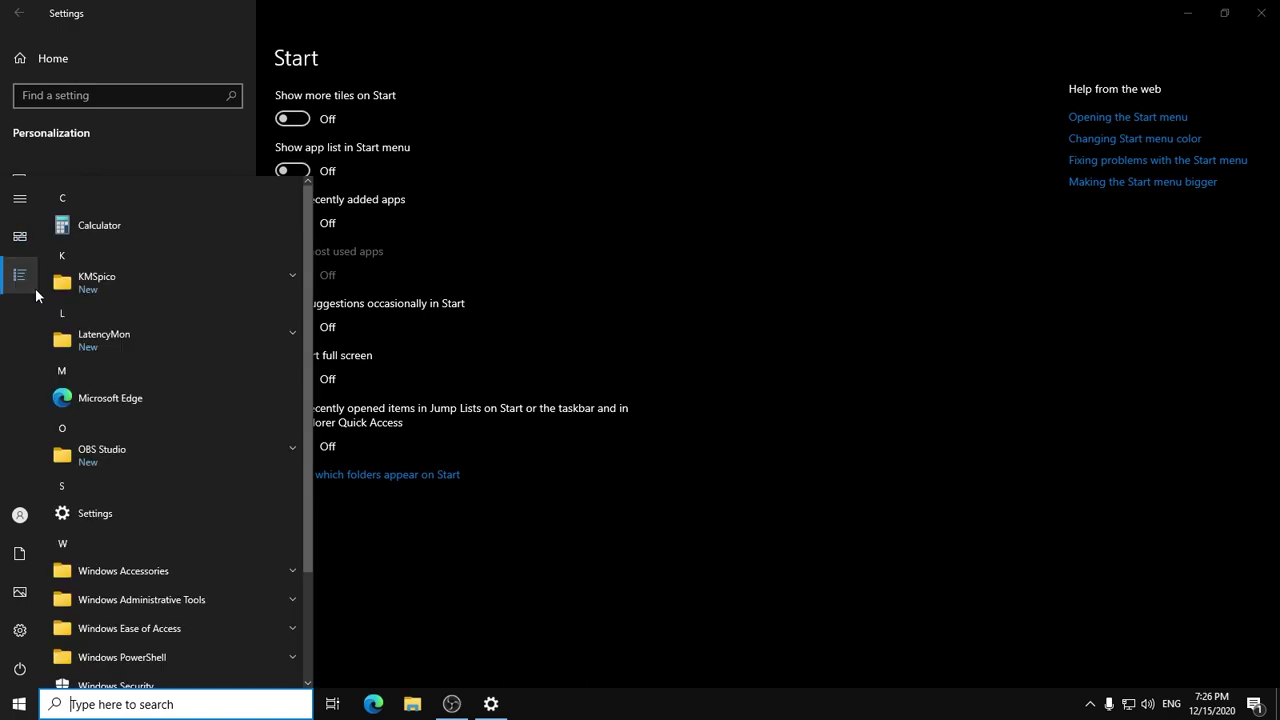
{"action": "left_click", "coordinate": [19, 236]}
{"action": "left_click", "coordinate": [19, 273]}
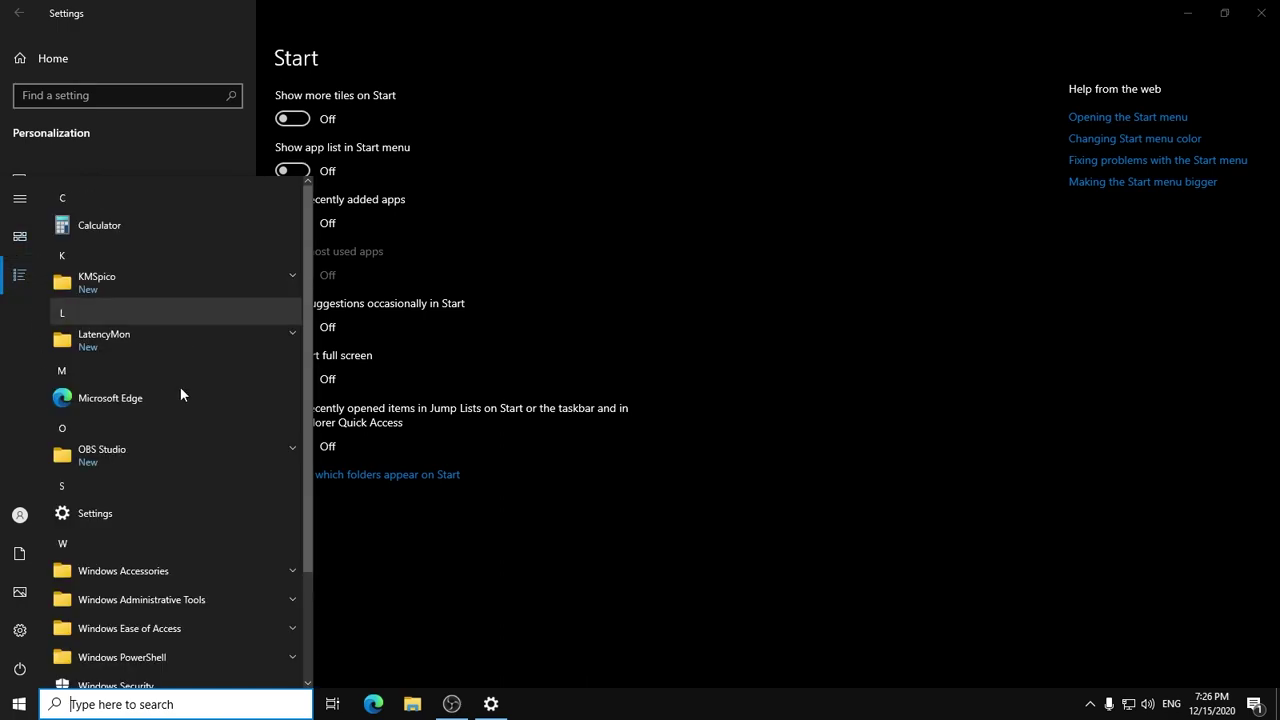
{"action": "left_click", "coordinate": [18, 273]}
{"action": "left_click", "coordinate": [19, 240]}
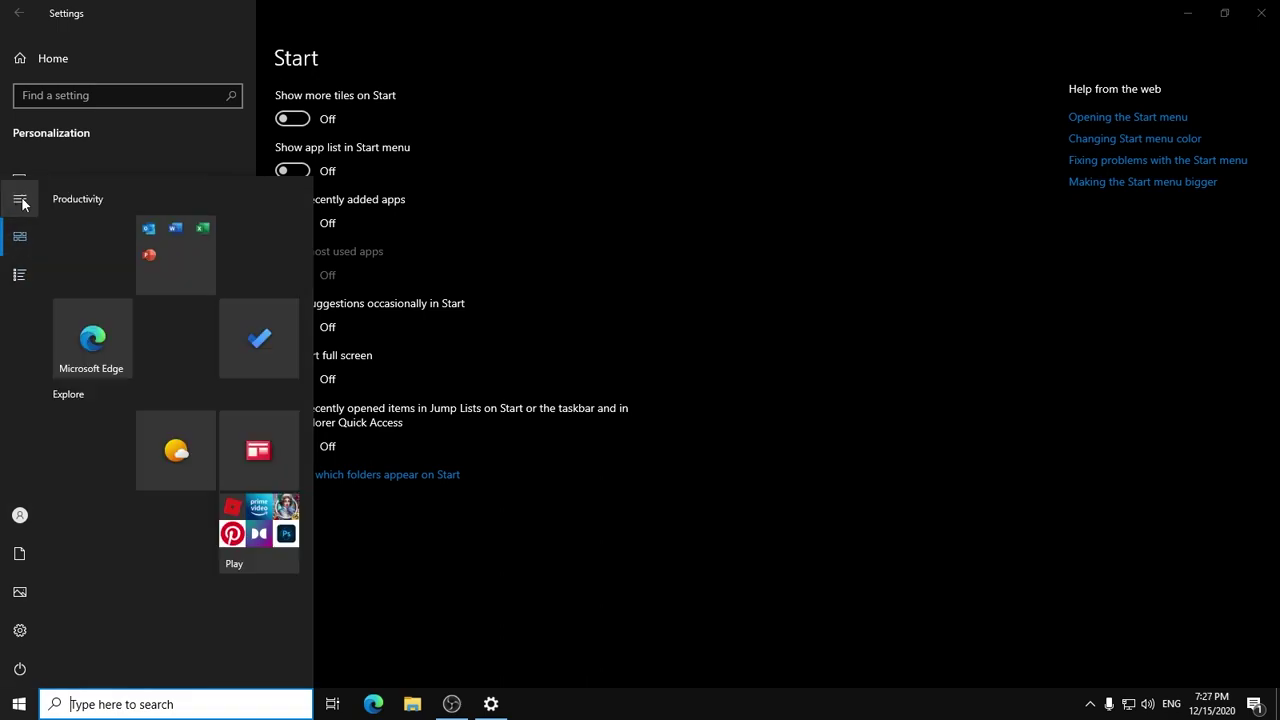
Switch two of the taskbar behavior options in the Taskbar personalization settings and review the remaining options down to People.
{"action": "left_click", "coordinate": [594, 520]}
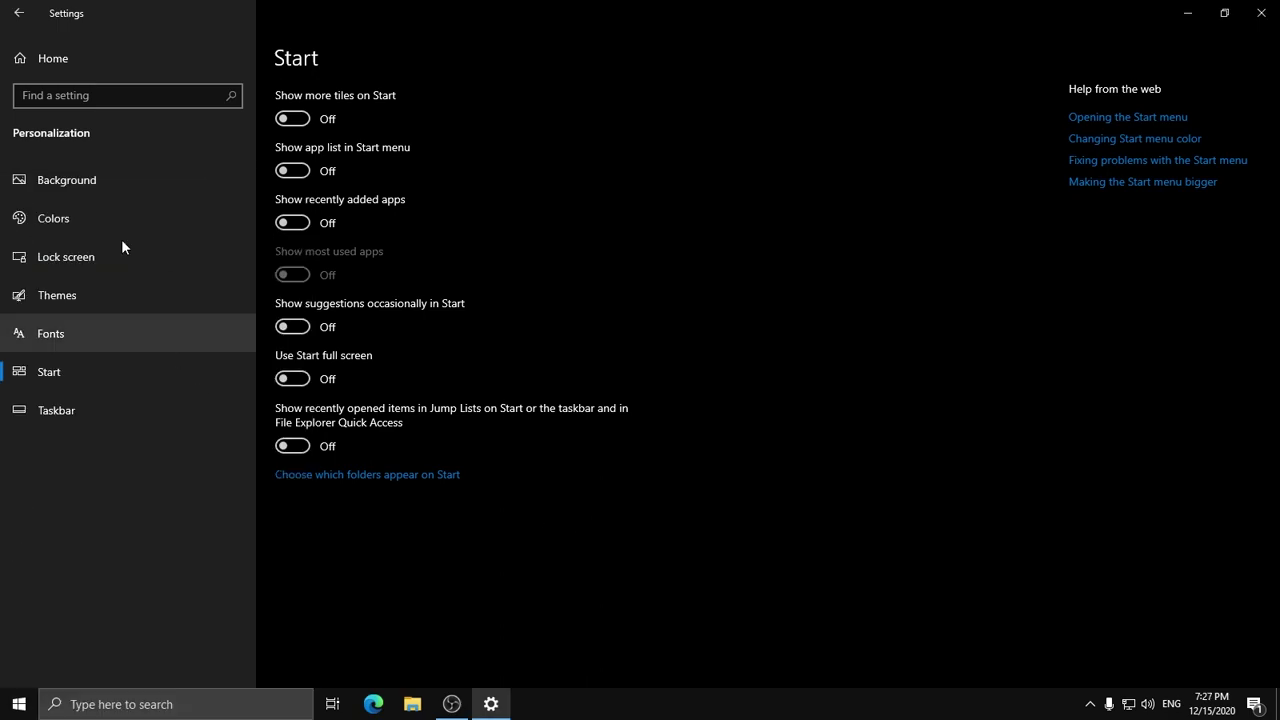
{"action": "left_click", "coordinate": [72, 425]}
{"action": "scroll", "coordinate": [811, 466], "scroll_direction": "down", "scroll_amount": 6}
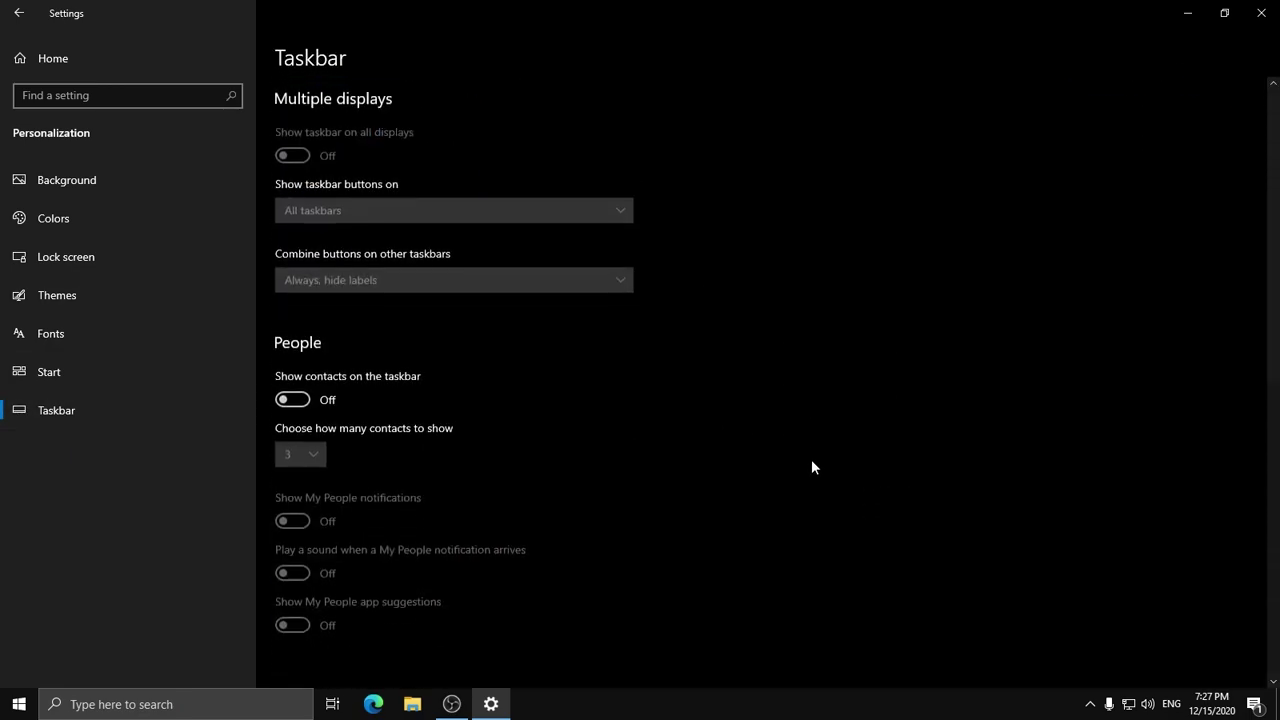
{"action": "scroll", "coordinate": [811, 466], "scroll_direction": "up", "scroll_amount": 6}
{"action": "left_click", "coordinate": [290, 410]}
{"action": "left_click", "coordinate": [292, 461]}
{"action": "scroll", "coordinate": [415, 490], "scroll_direction": "down", "scroll_amount": 6}
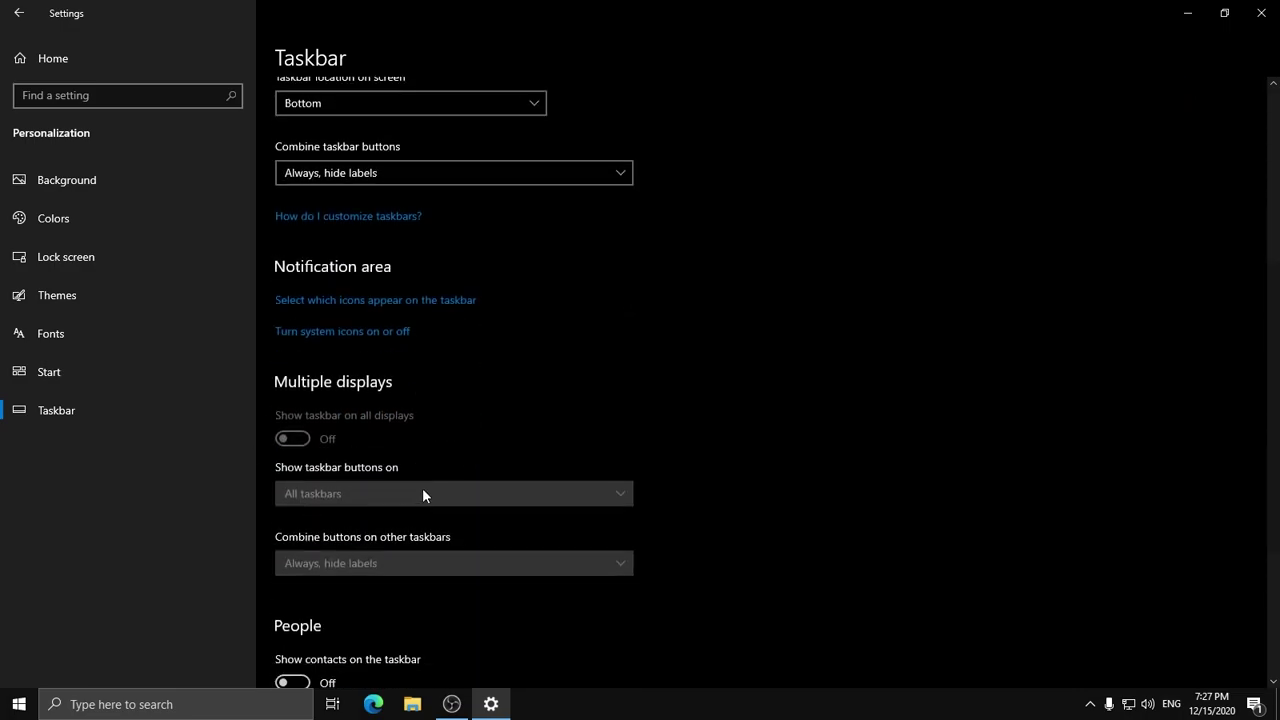
{"action": "left_click", "coordinate": [18, 13]}
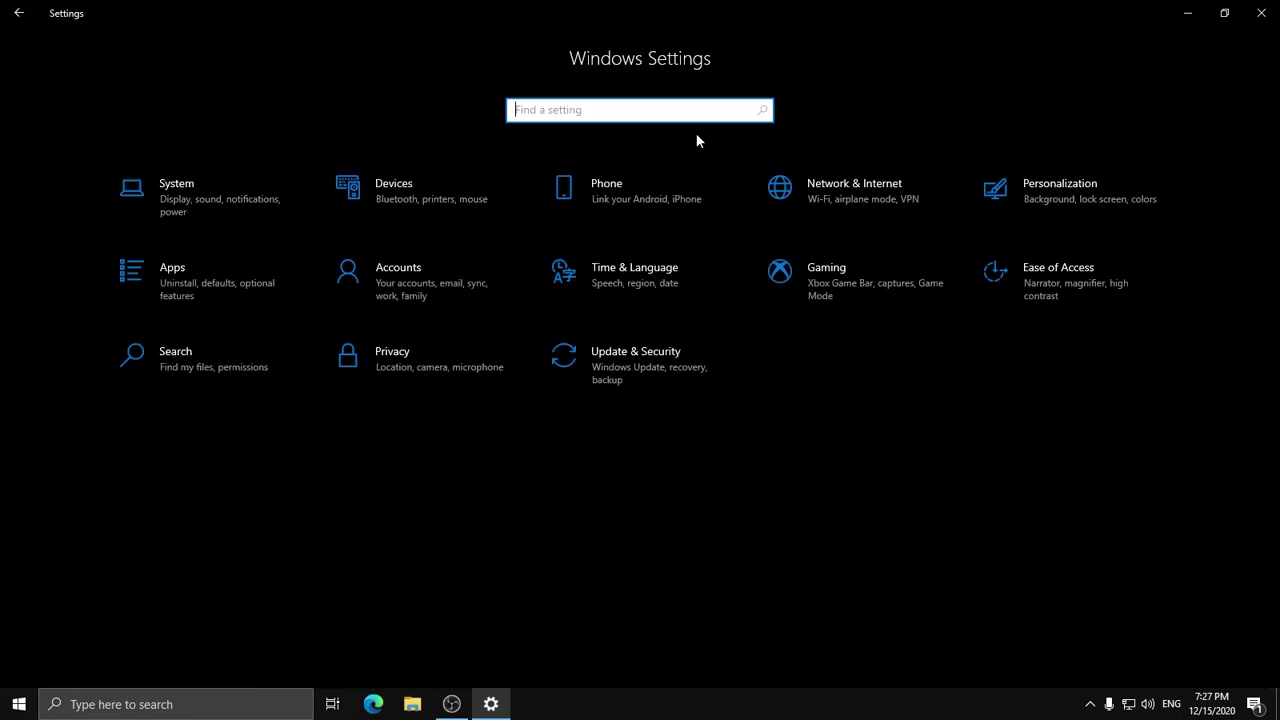
Set the Ethernet network's profile to Private and make it a metered connection in the Network & Internet settings.
{"action": "left_click", "coordinate": [855, 186]}
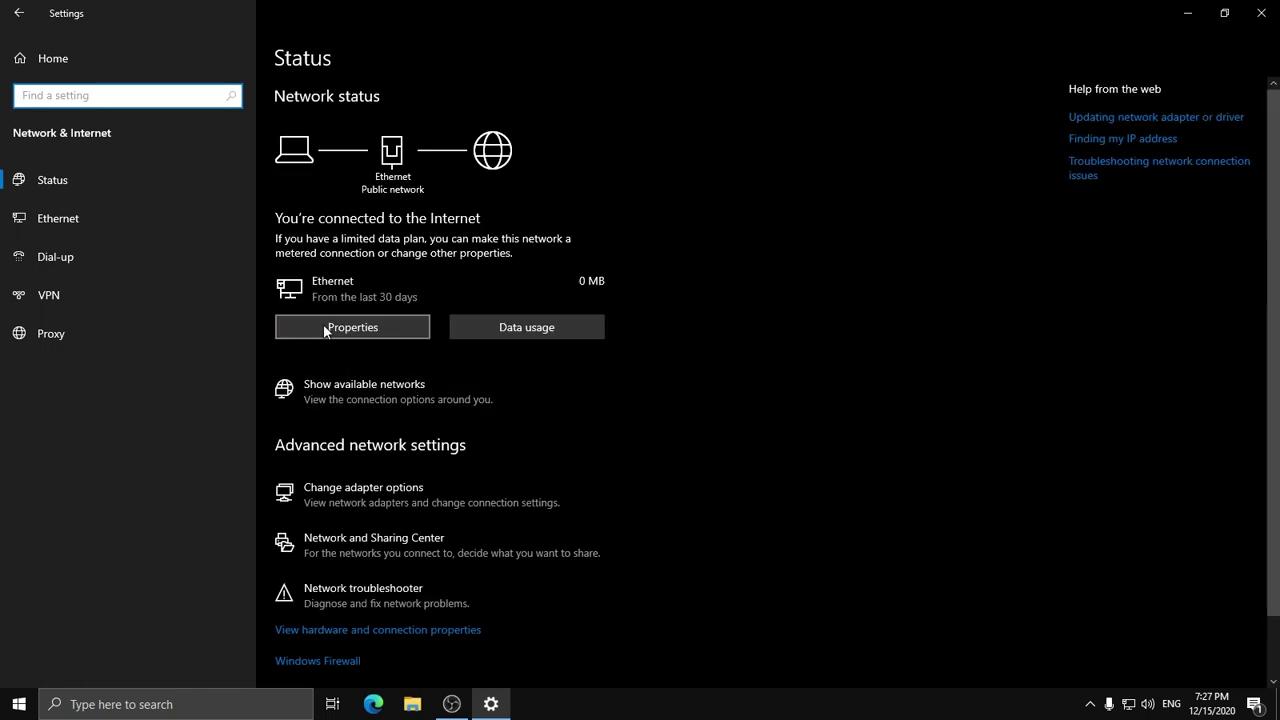
{"action": "left_click", "coordinate": [353, 327]}
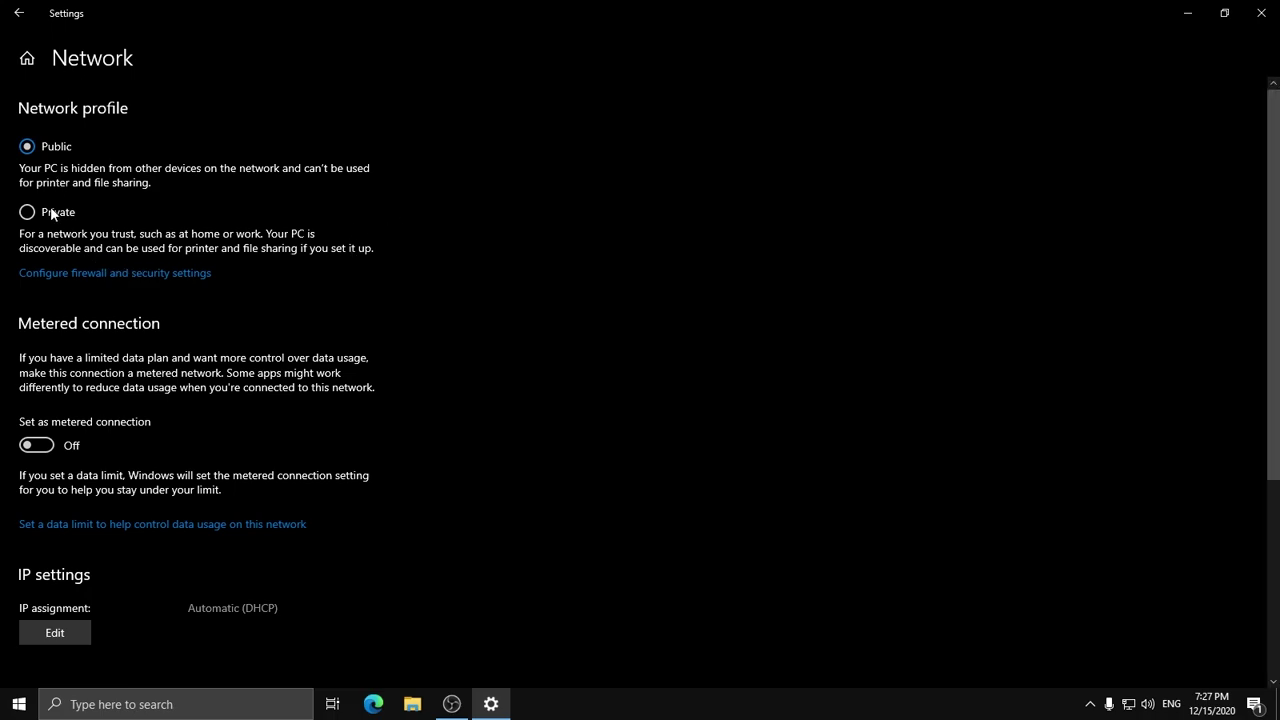
{"action": "left_click", "coordinate": [31, 213]}
{"action": "scroll", "coordinate": [198, 355], "scroll_direction": "down", "scroll_amount": 3}
{"action": "scroll", "coordinate": [230, 352], "scroll_direction": "up", "scroll_amount": 3}
{"action": "scroll", "coordinate": [51, 449], "scroll_direction": "down", "scroll_amount": 3}
{"action": "scroll", "coordinate": [55, 452], "scroll_direction": "up", "scroll_amount": 3}
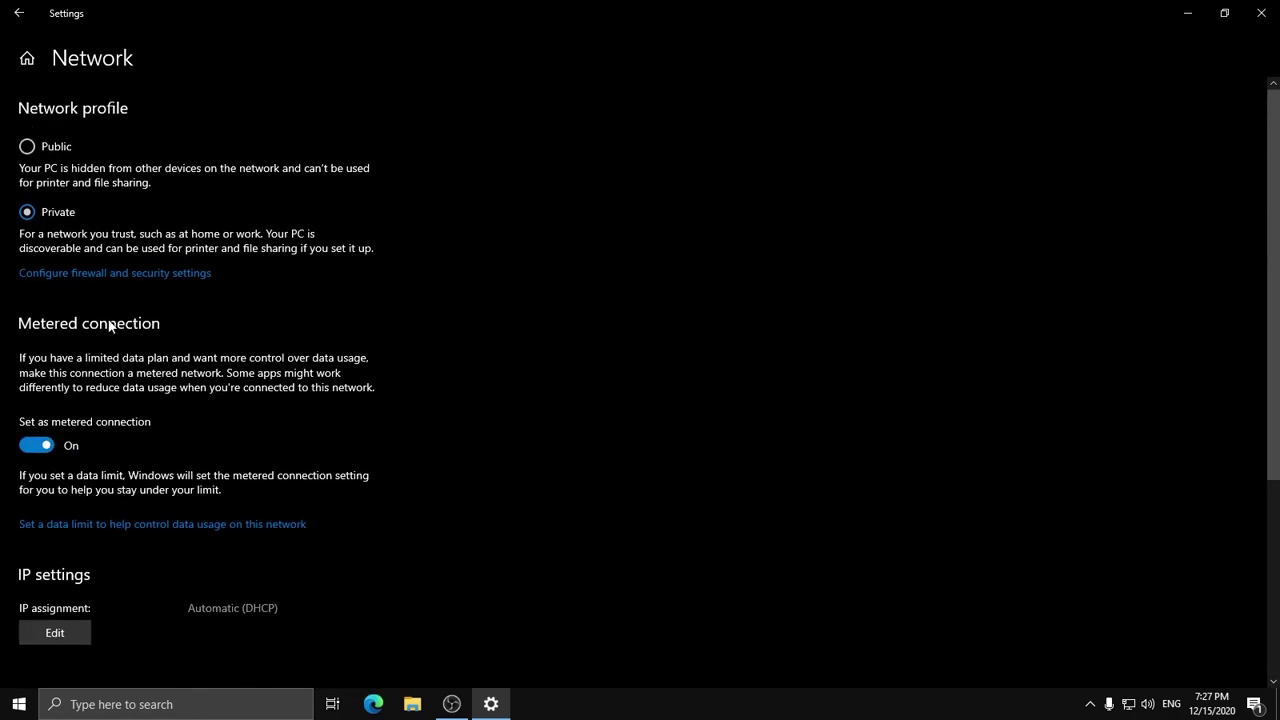
{"action": "left_click", "coordinate": [120, 272]}
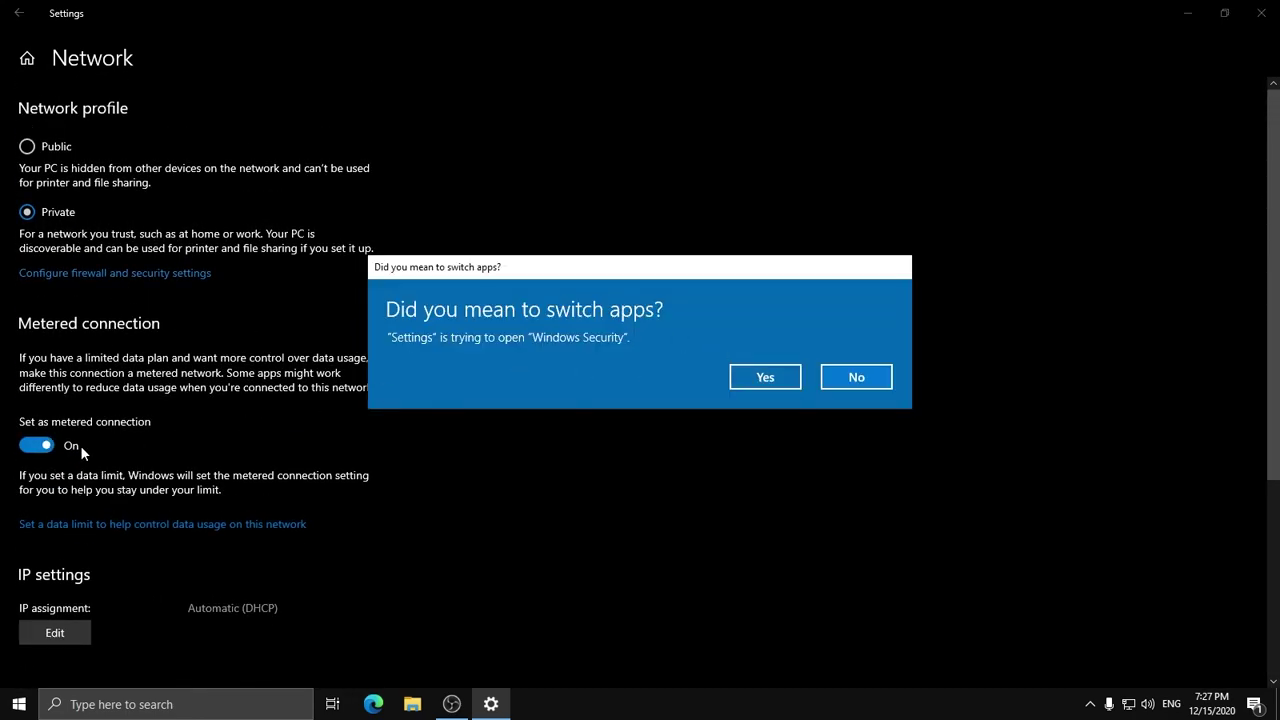
{"action": "key", "text": "Escape"}
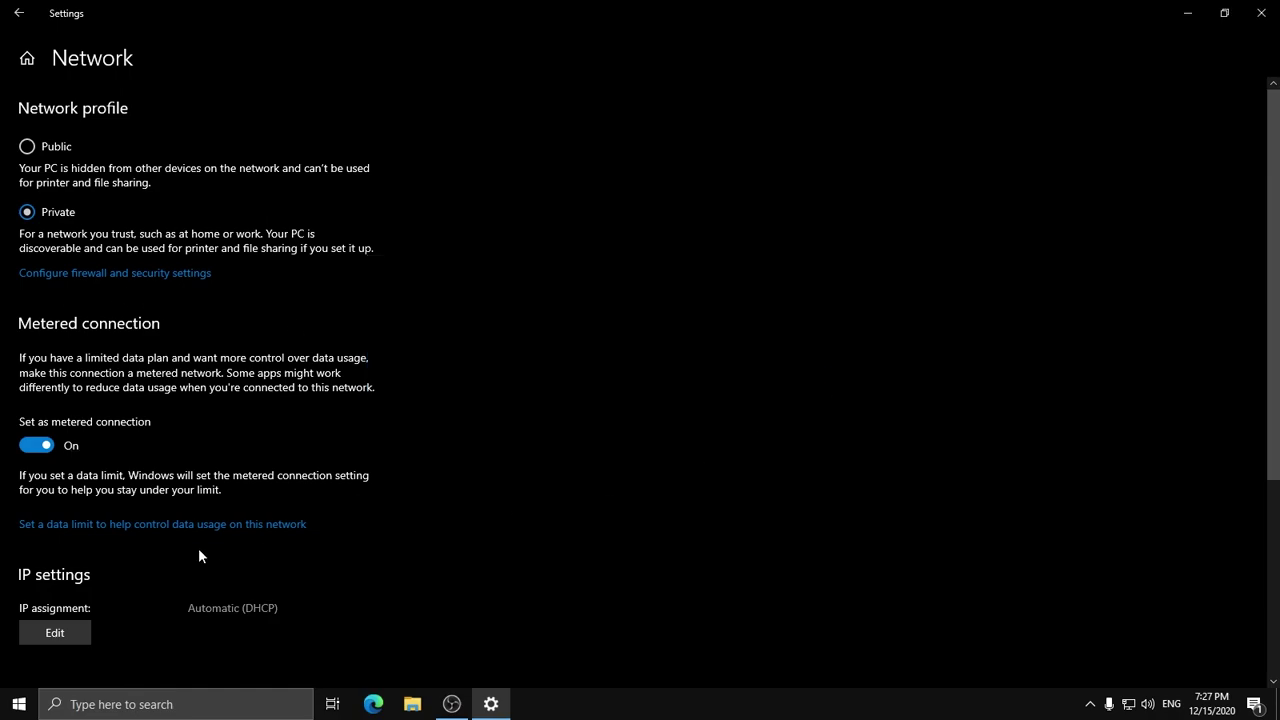
{"action": "scroll", "coordinate": [143, 521], "scroll_direction": "down", "scroll_amount": 3}
{"action": "scroll", "coordinate": [143, 524], "scroll_direction": "up", "scroll_amount": 2}
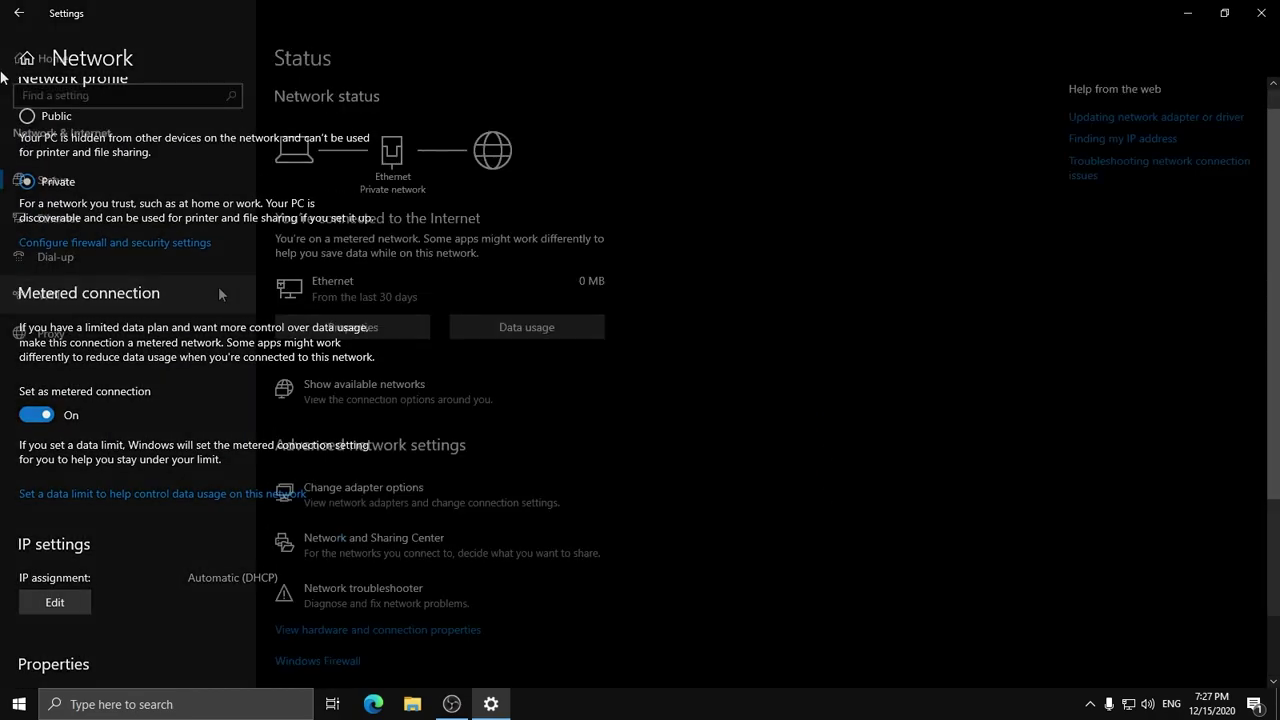
Turn off VPN over metered networks and VPN while roaming in the VPN advanced options.
{"action": "left_click", "coordinate": [133, 258]}
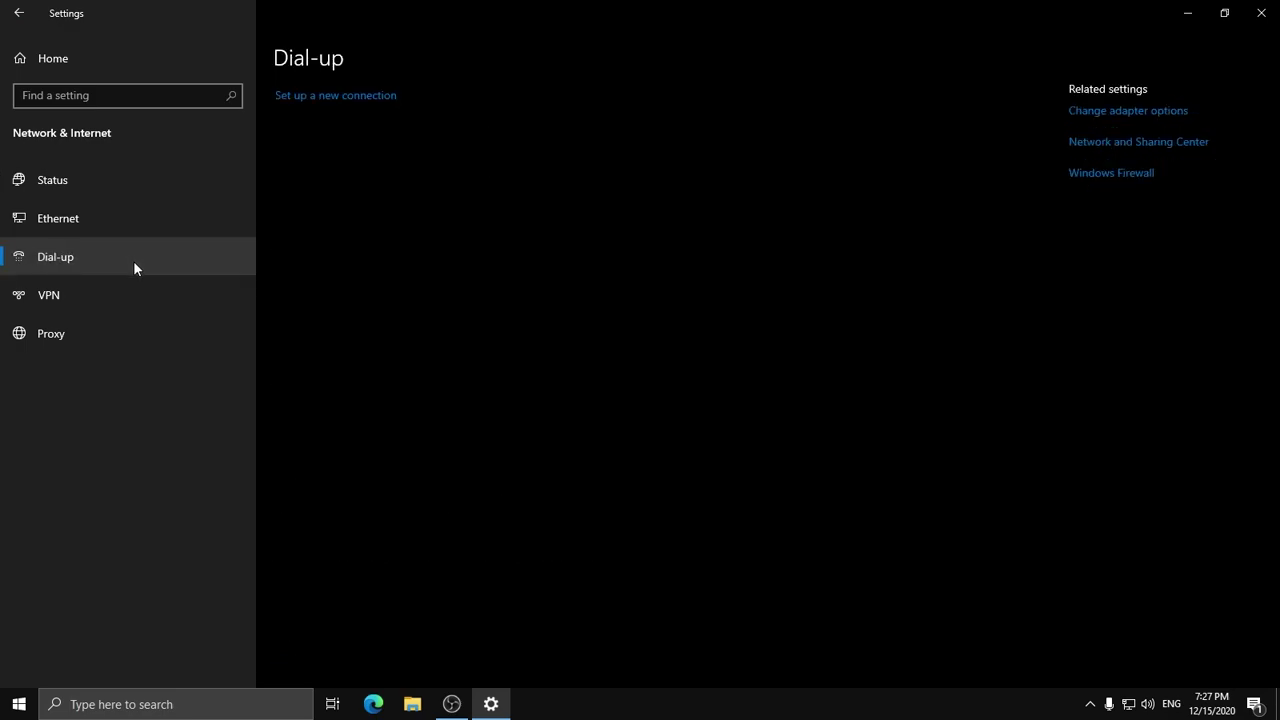
{"action": "left_click", "coordinate": [117, 296]}
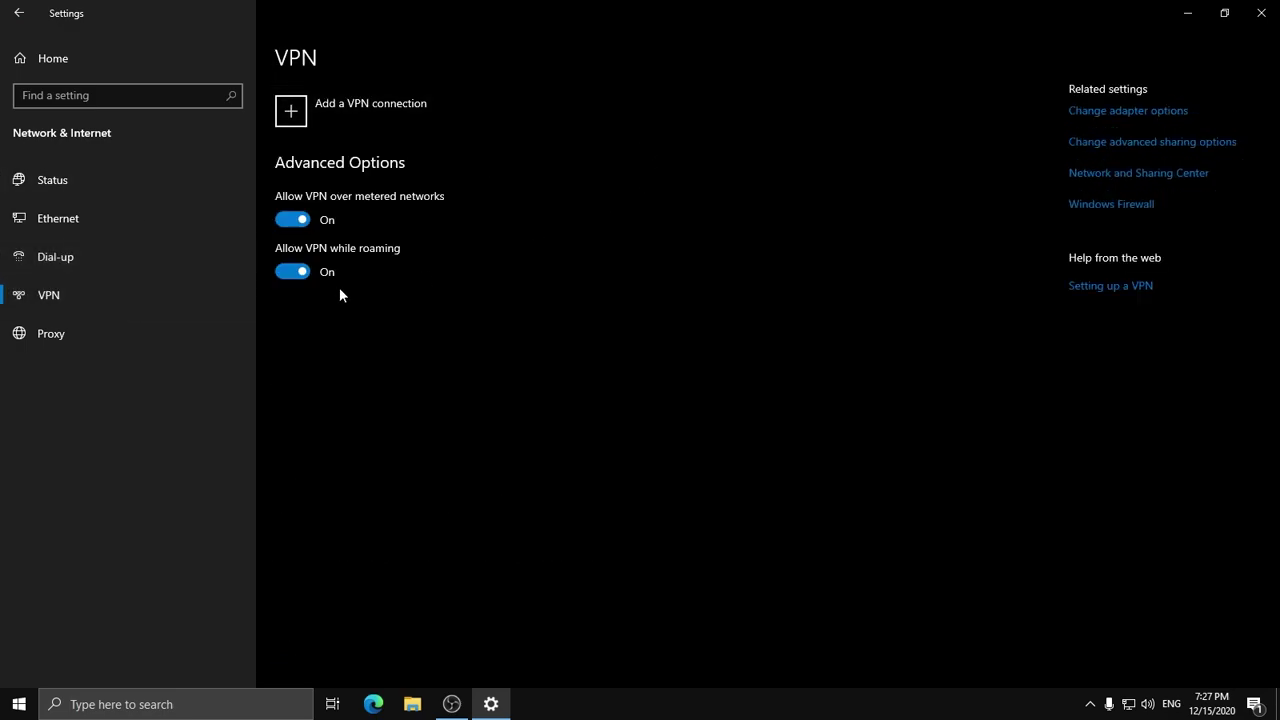
{"action": "left_click", "coordinate": [288, 274]}
{"action": "left_click", "coordinate": [288, 222]}
Review the Proxy, Status and Ethernet network pages and the Data usage page for the Ethernet network.
{"action": "left_click", "coordinate": [77, 331]}
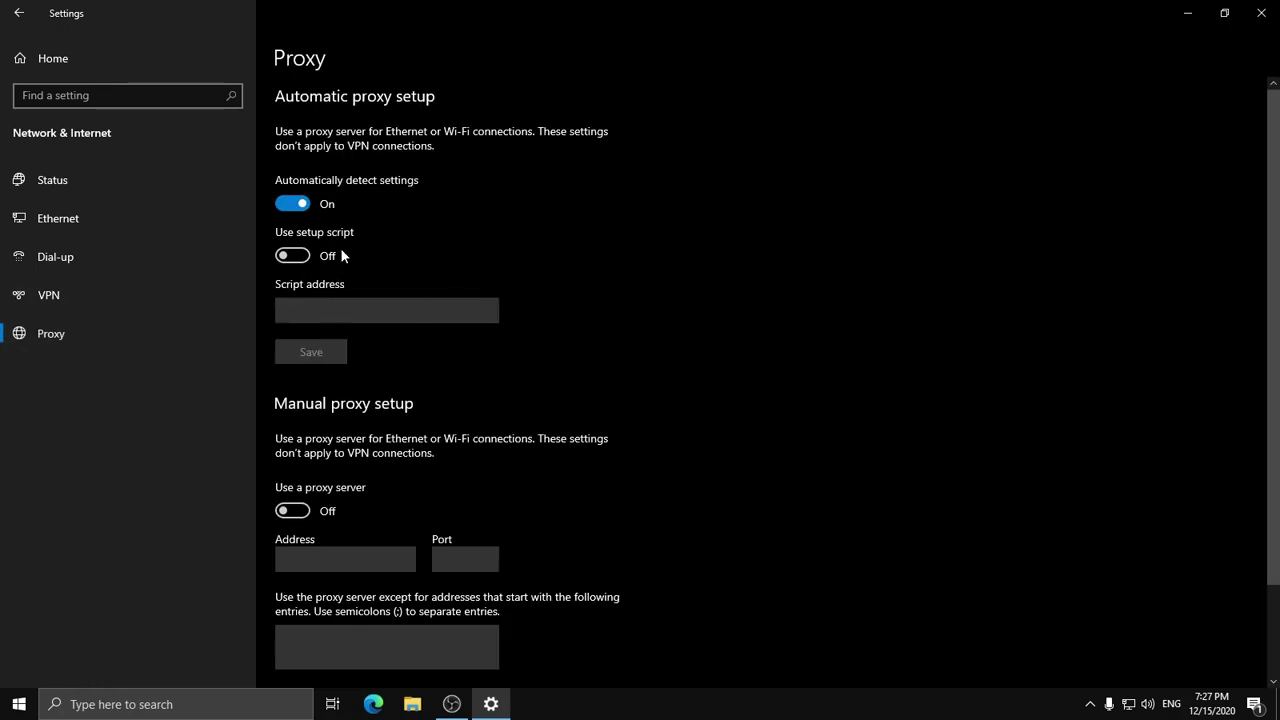
{"action": "scroll", "coordinate": [368, 255], "scroll_direction": "down", "scroll_amount": 3}
{"action": "left_click", "coordinate": [55, 180]}
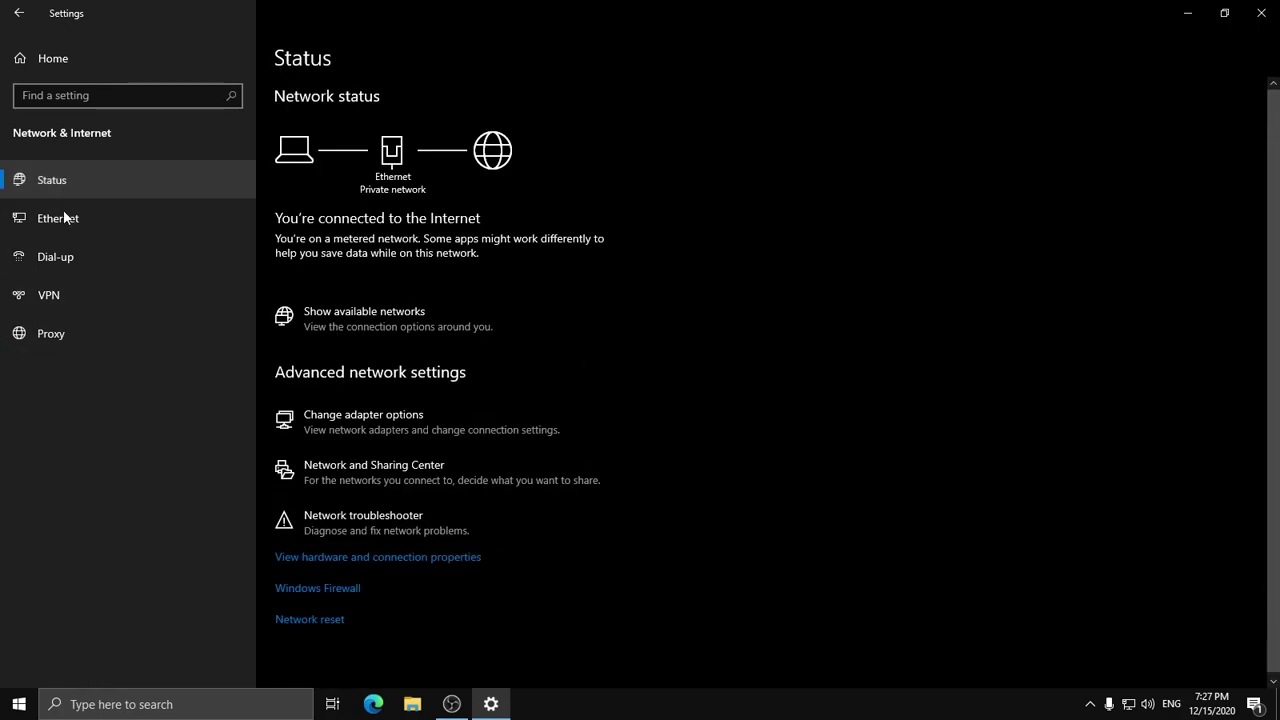
{"action": "left_click", "coordinate": [62, 219]}
{"action": "left_click", "coordinate": [71, 178]}
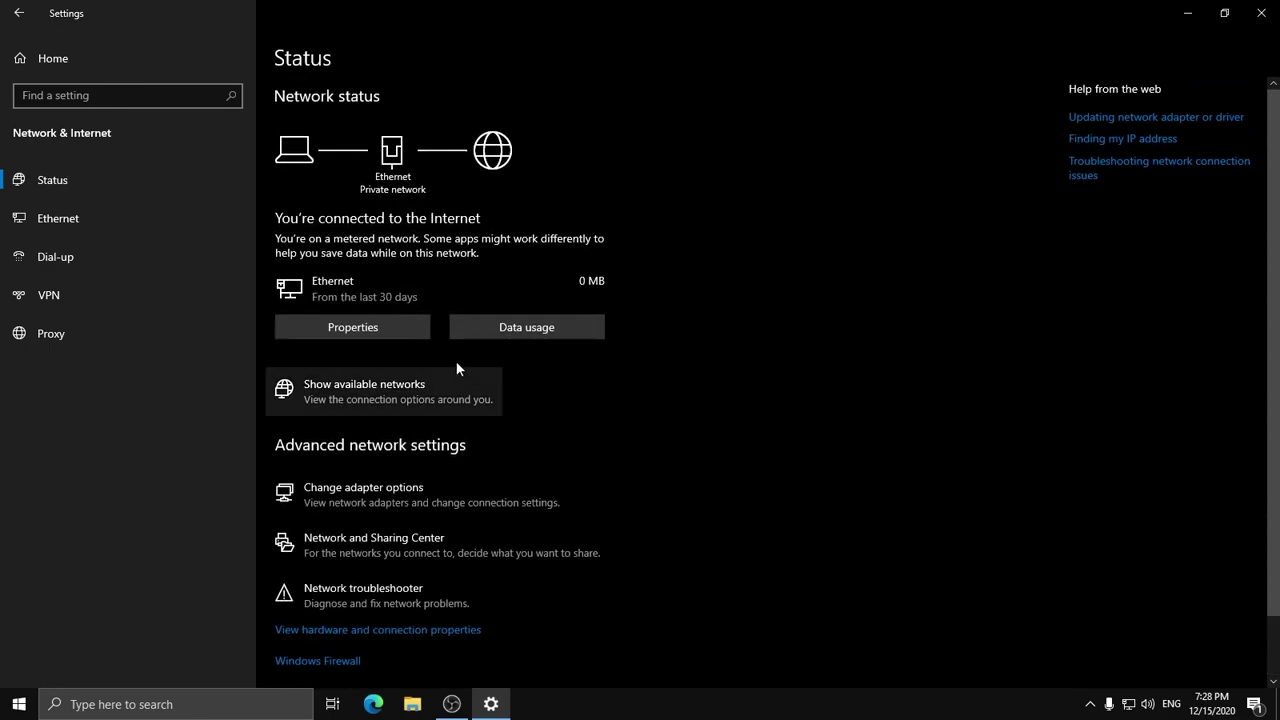
{"action": "left_click", "coordinate": [530, 331]}
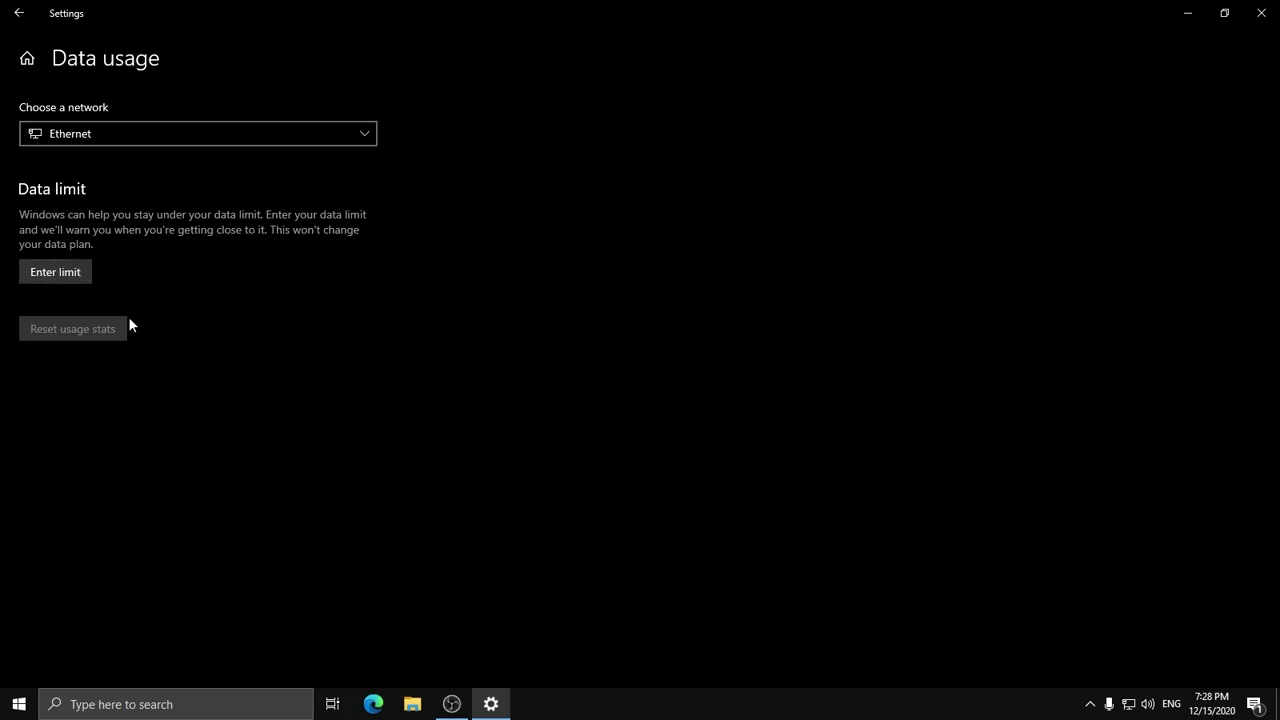
{"action": "left_click", "coordinate": [199, 129]}
{"action": "left_click", "coordinate": [199, 129]}
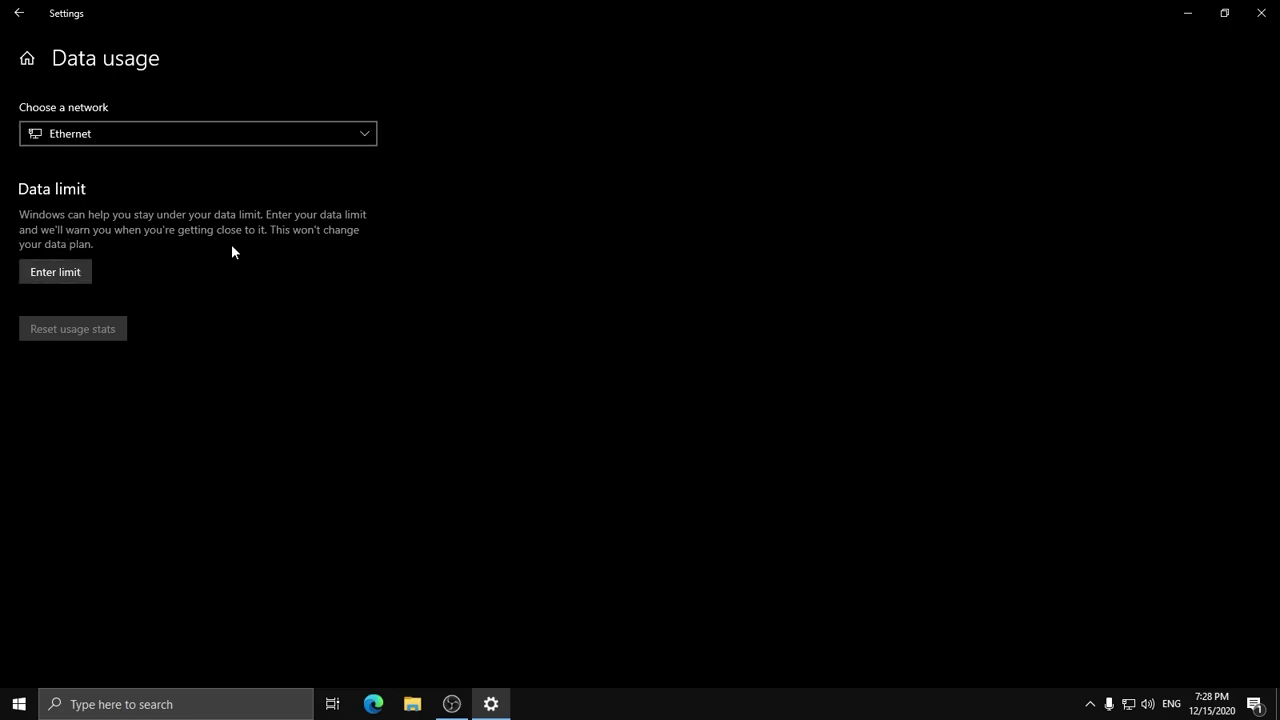
{"action": "left_click", "coordinate": [18, 12]}
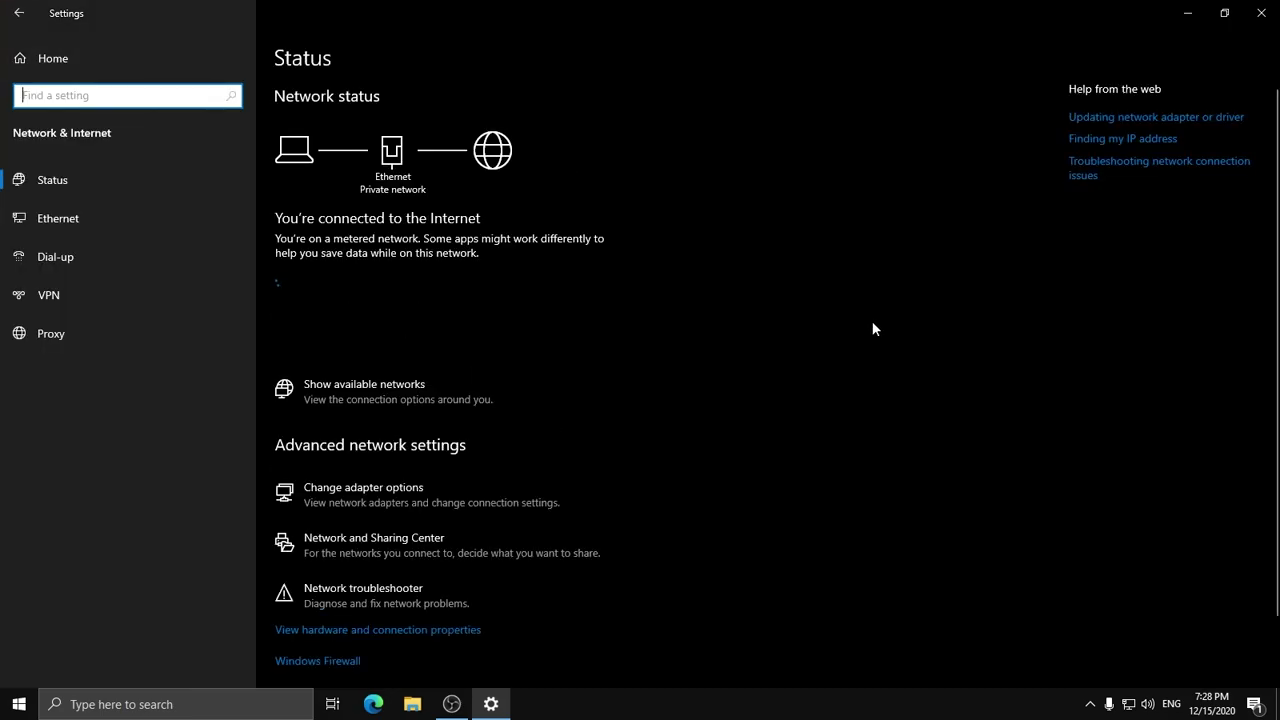
{"action": "left_click", "coordinate": [18, 12]}
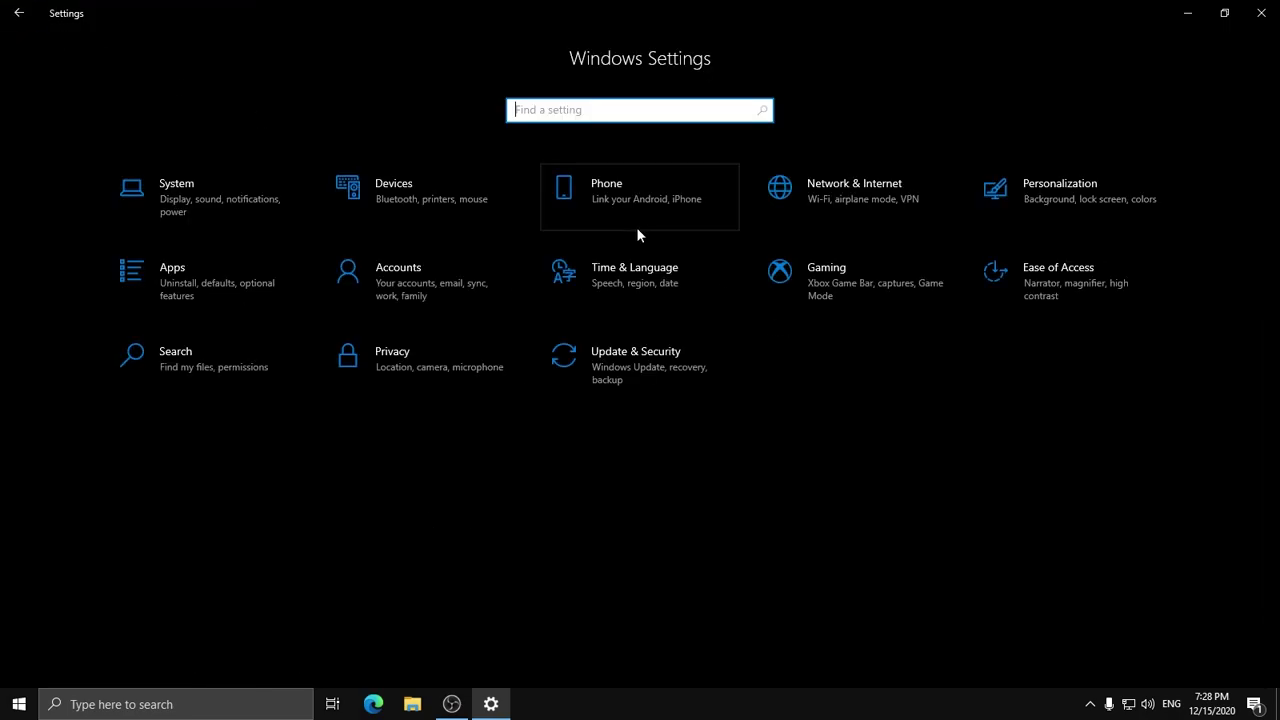
Review the Phone settings and examine the audio and other devices listed under Bluetooth & other devices.
{"action": "left_click", "coordinate": [718, 204]}
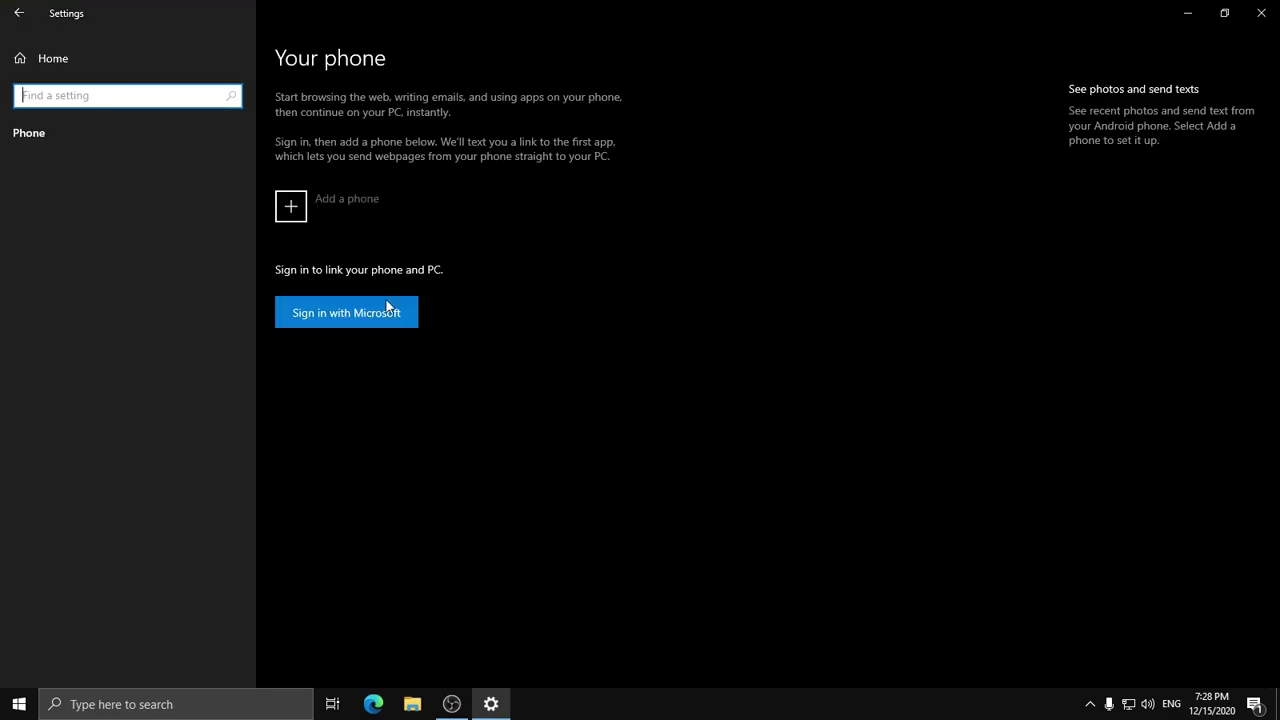
{"action": "left_click", "coordinate": [18, 12]}
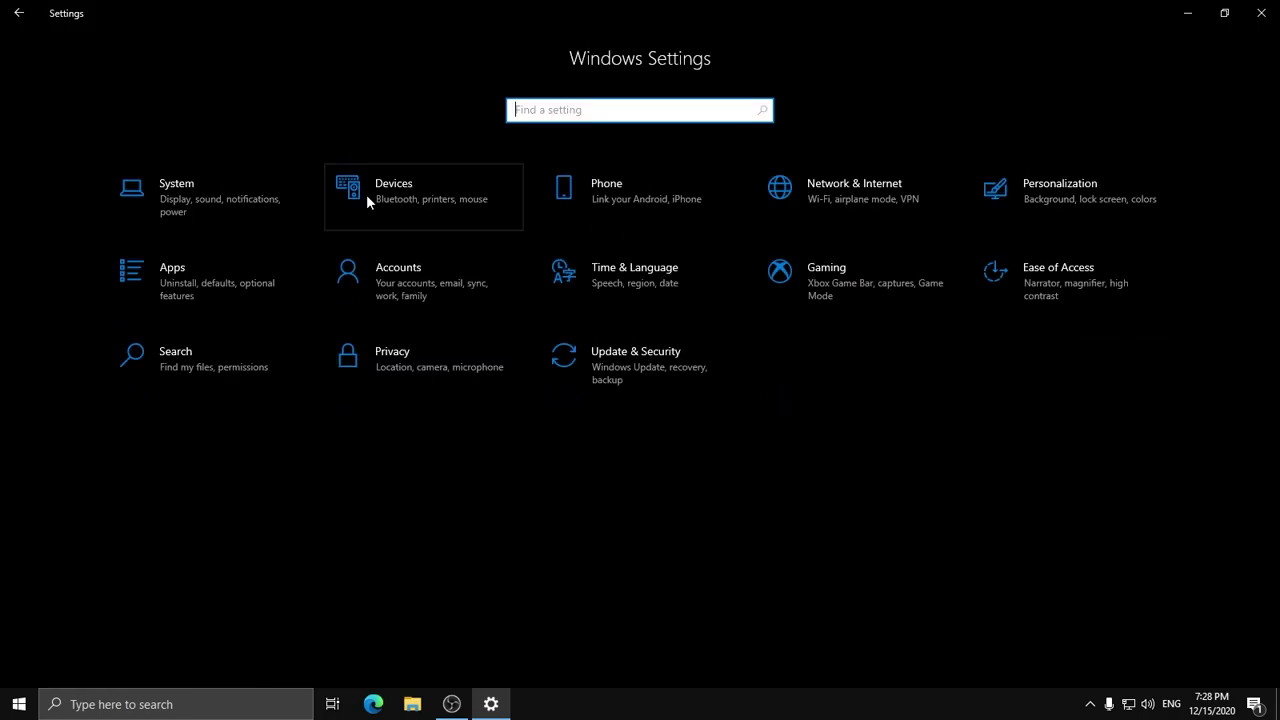
{"action": "left_click", "coordinate": [366, 194]}
{"action": "scroll", "coordinate": [600, 450], "scroll_direction": "down", "scroll_amount": 2}
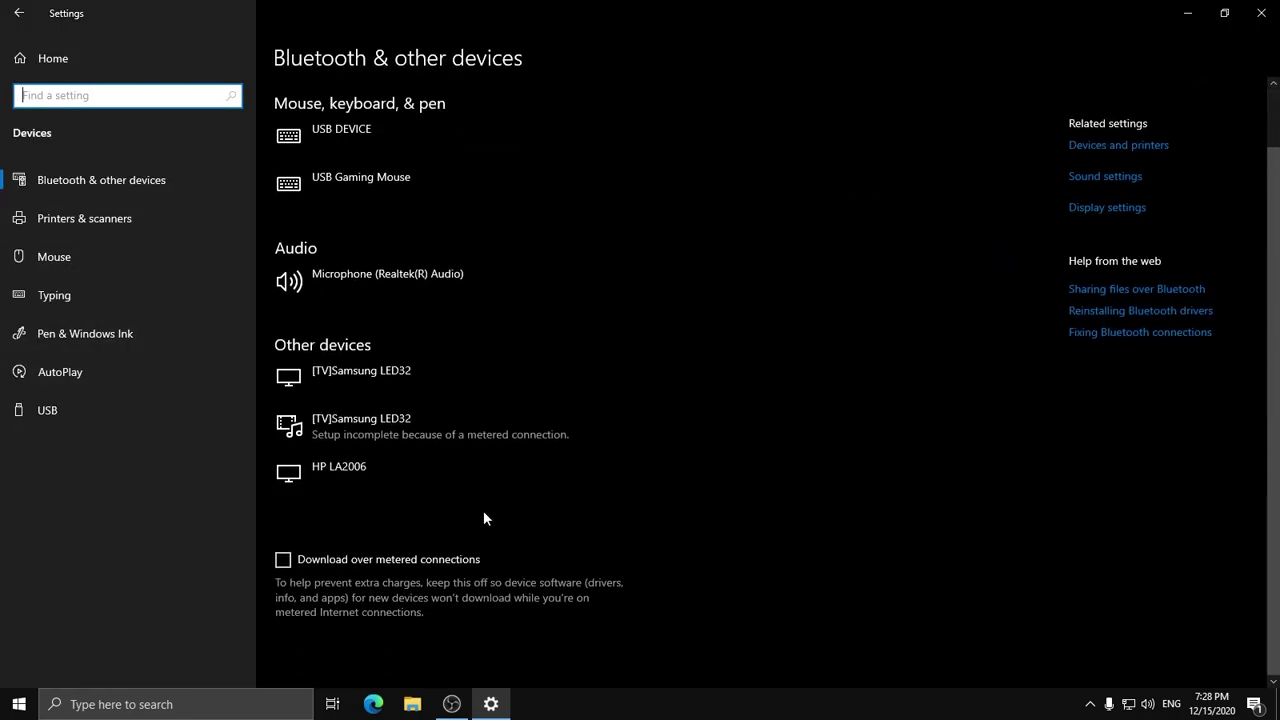
{"action": "left_click", "coordinate": [336, 490]}
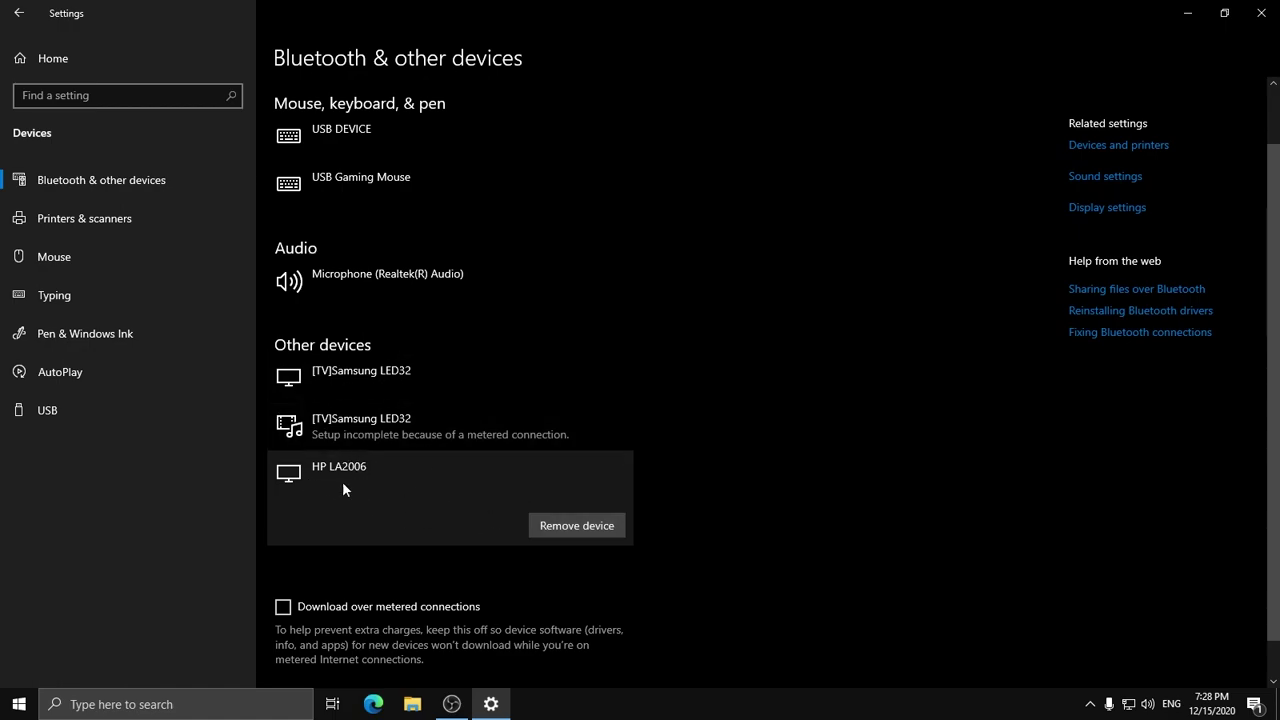
{"action": "left_click", "coordinate": [358, 428]}
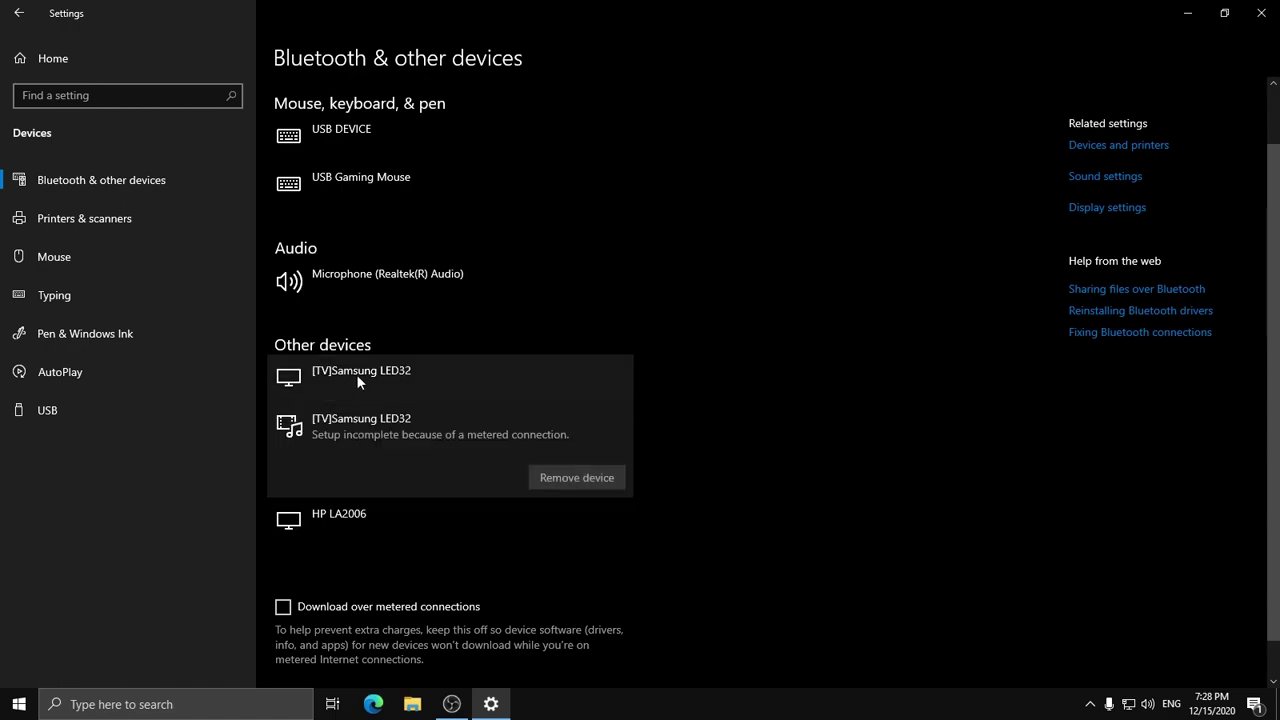
{"action": "left_click", "coordinate": [358, 500]}
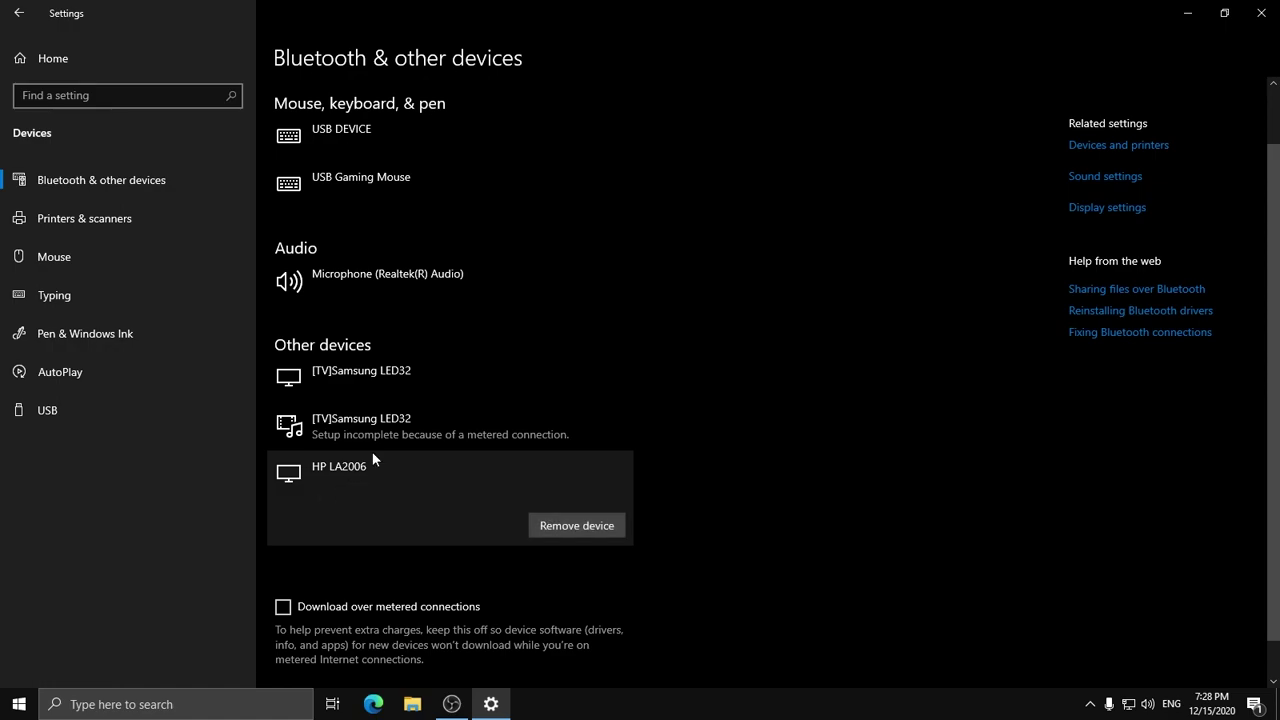
{"action": "scroll", "coordinate": [397, 514], "scroll_direction": "up", "scroll_amount": 2}
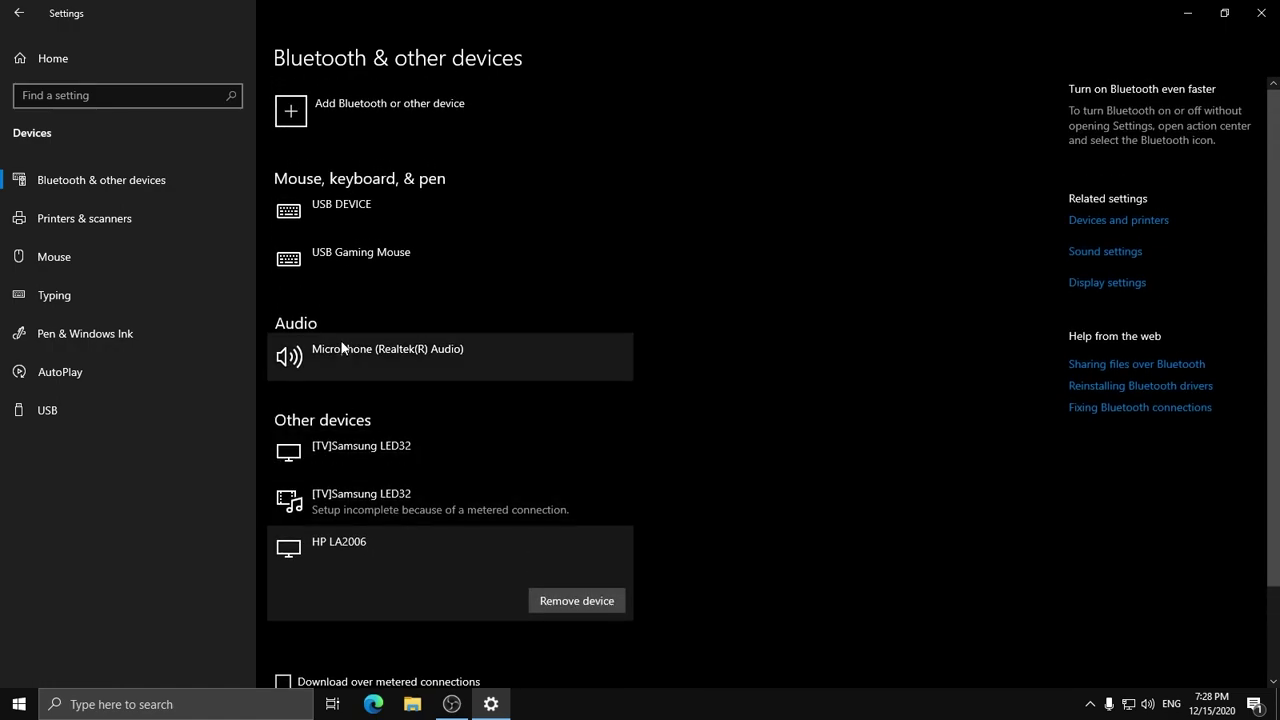
{"action": "left_click", "coordinate": [302, 369]}
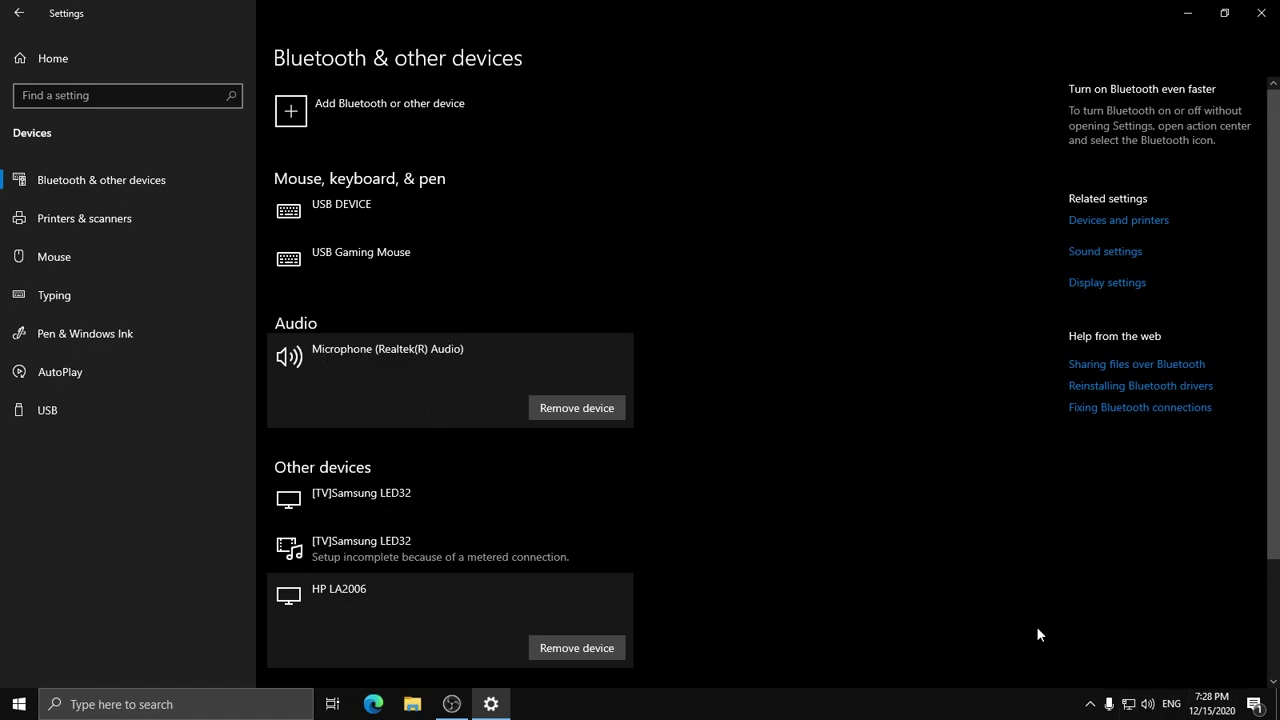
Open the Sound dialog from the system volume control and look through its playback devices.
{"action": "right_click", "coordinate": [1148, 712]}
{"action": "left_click", "coordinate": [1100, 660]}
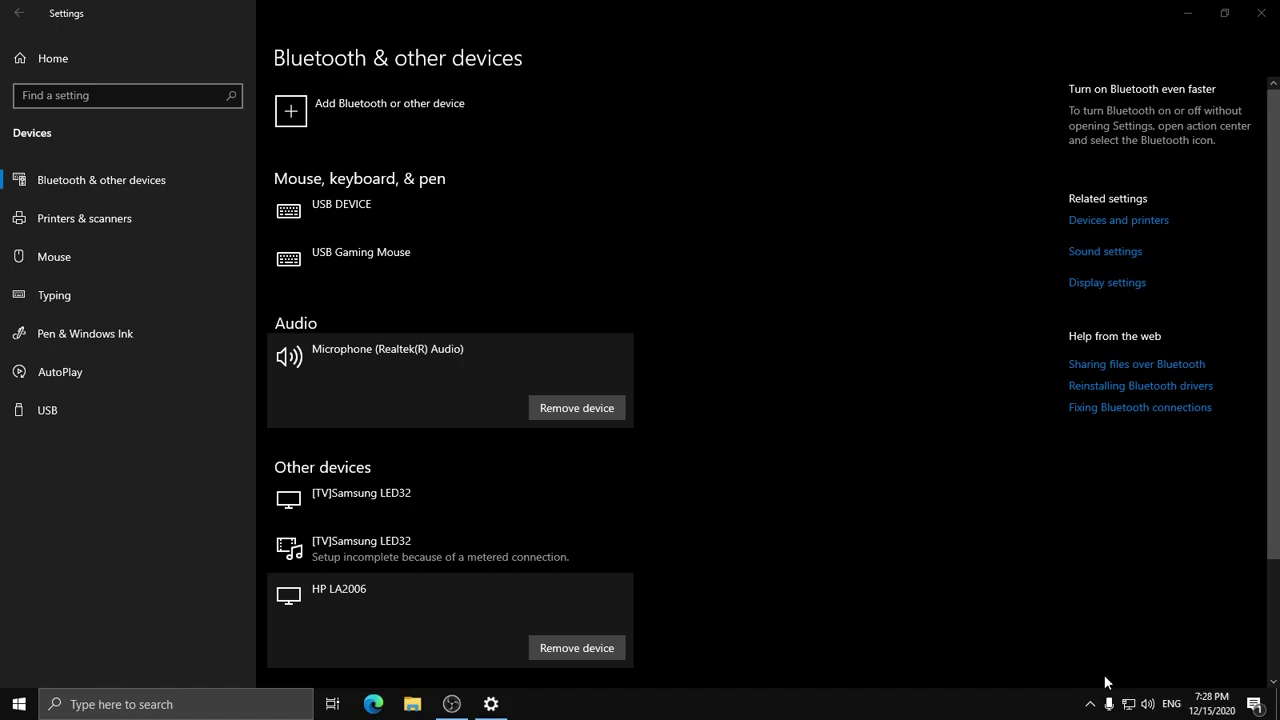
{"action": "left_click", "coordinate": [180, 186]}
{"action": "left_click_drag", "start_coordinate": [245, 172], "coordinate": [348, 196]}
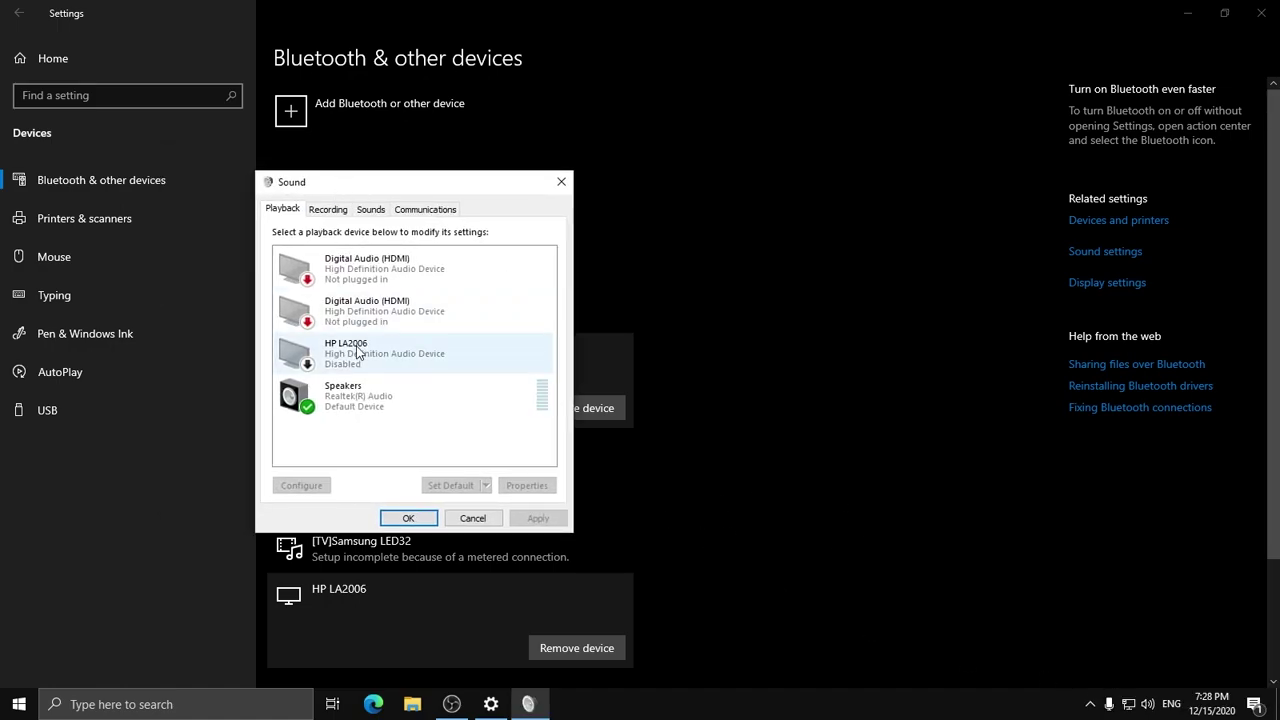
{"action": "right_click", "coordinate": [387, 362]}
{"action": "key", "text": "Escape"}
{"action": "key", "text": "Down"}
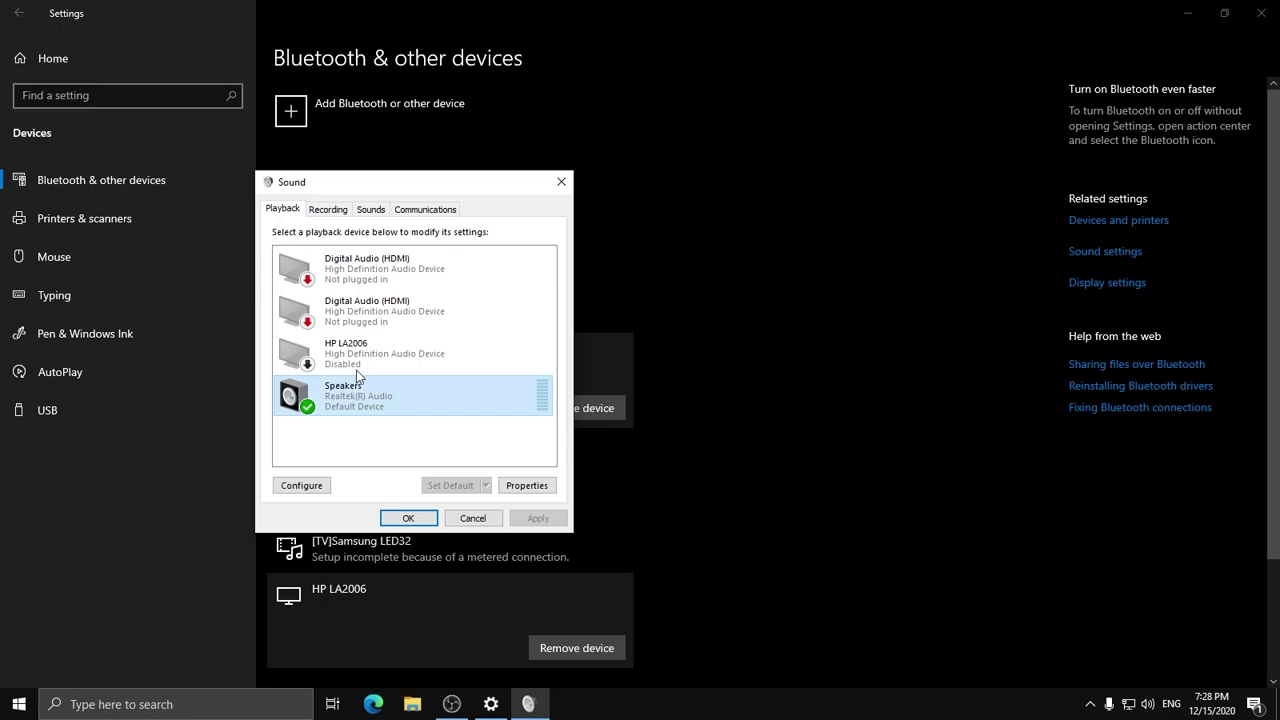
{"action": "key", "text": "Up"}
{"action": "key", "text": "Up"}
{"action": "key", "text": "Up"}
Disable both Digital Audio (HDMI) playback devices and accept the sound changes.
{"action": "right_click", "coordinate": [389, 314]}
{"action": "left_click", "coordinate": [423, 340]}
{"action": "right_click", "coordinate": [405, 264]}
{"action": "left_click", "coordinate": [377, 306]}
{"action": "right_click", "coordinate": [377, 306]}
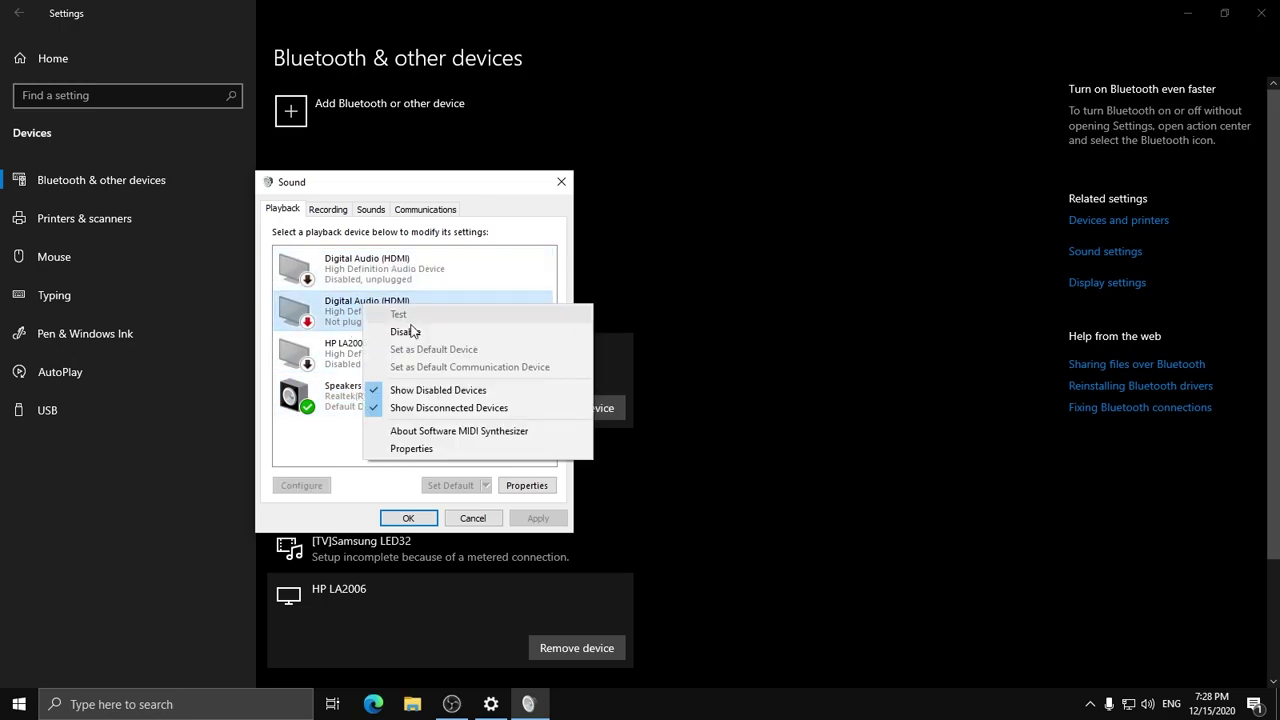
{"action": "left_click", "coordinate": [400, 332]}
{"action": "left_click", "coordinate": [408, 518]}
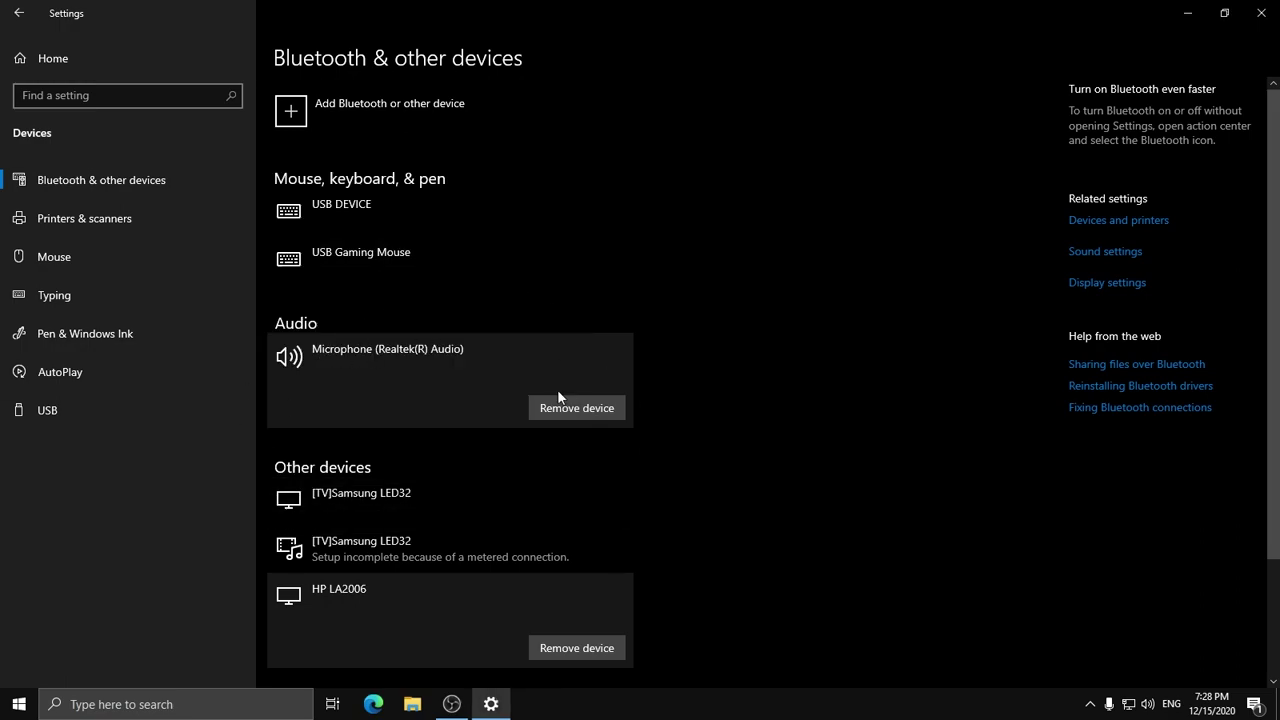
Stop Windows from managing the default printer and expand the Microsoft Print to PDF and Microsoft XPS Document Writer entries.
{"action": "left_click", "coordinate": [78, 218]}
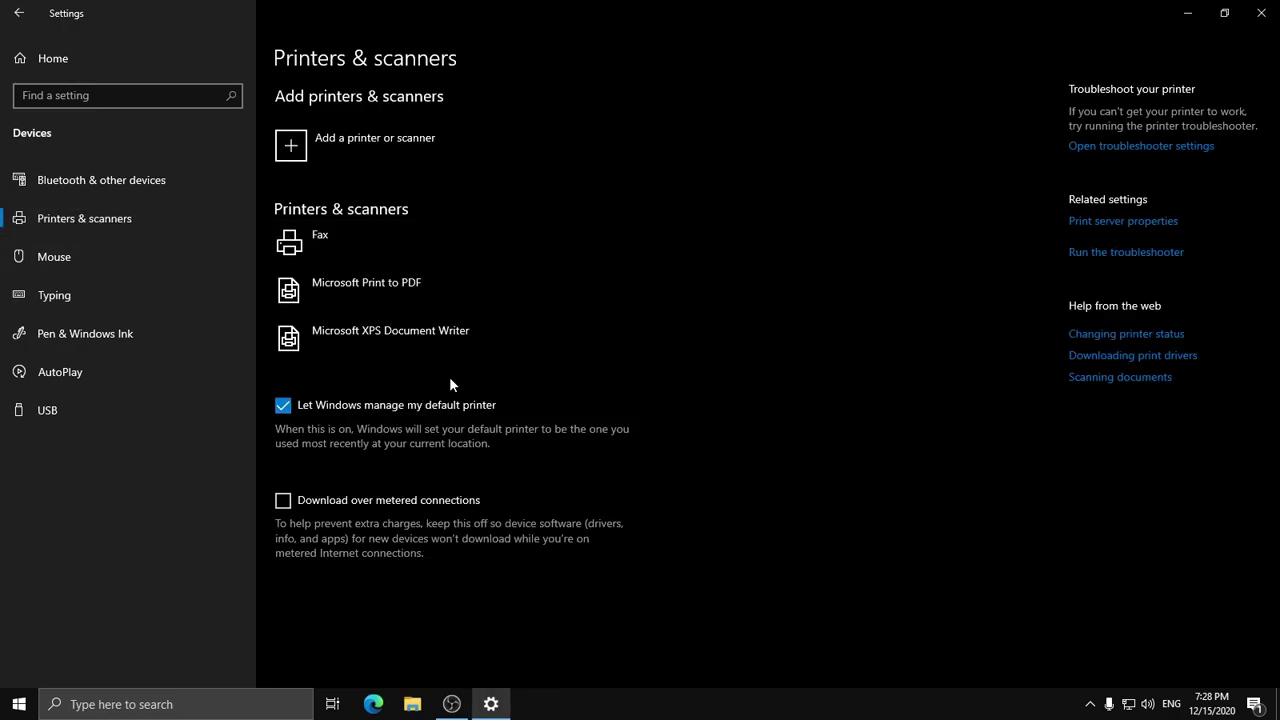
{"action": "left_click", "coordinate": [292, 406]}
{"action": "left_click", "coordinate": [403, 290]}
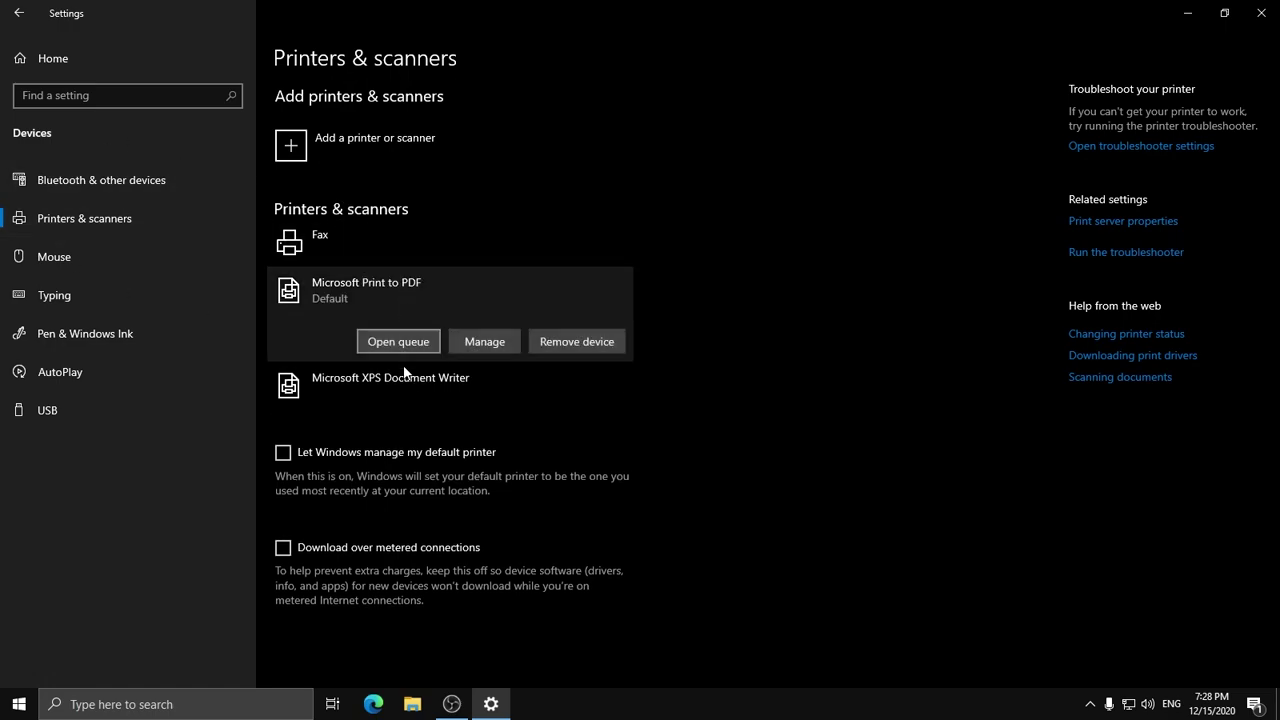
{"action": "left_click", "coordinate": [416, 404]}
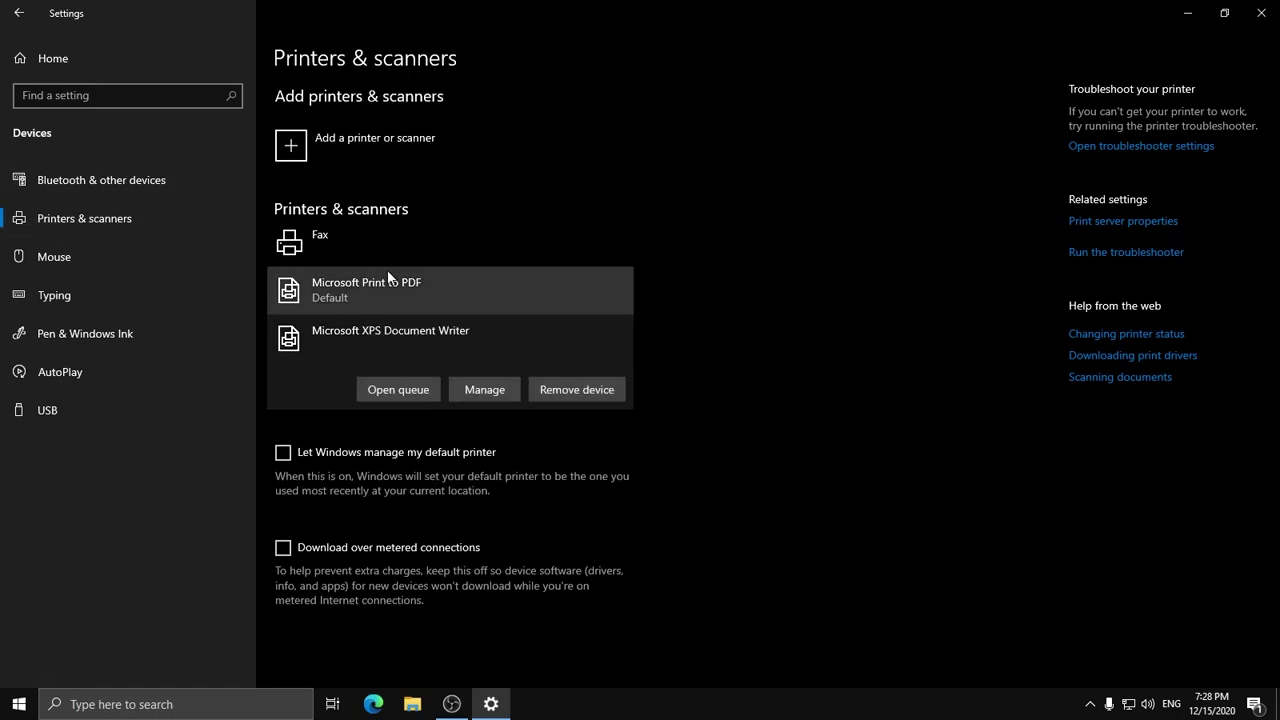
Remove the Fax and Microsoft XPS Document Writer devices from Printers & scanners, confirming each removal.
{"action": "left_click", "coordinate": [360, 234]}
{"action": "left_click", "coordinate": [570, 385]}
{"action": "left_click", "coordinate": [552, 255]}
{"action": "left_click", "coordinate": [566, 294]}
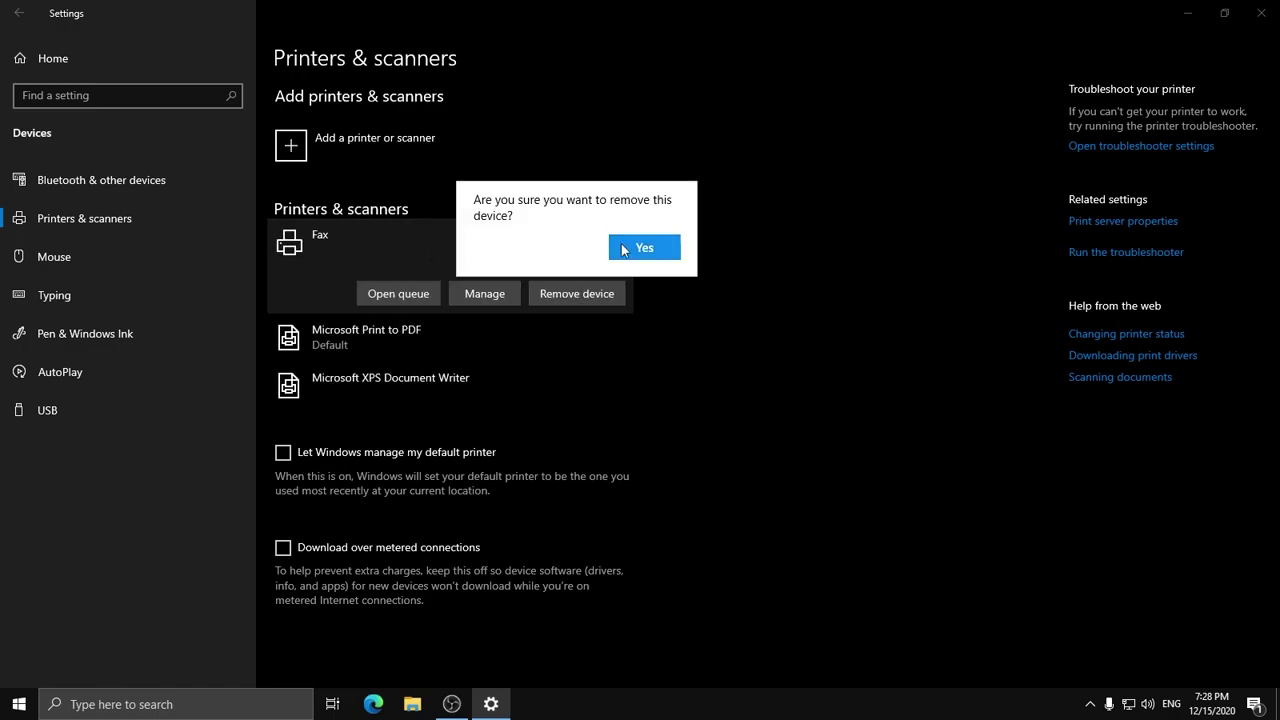
{"action": "left_click", "coordinate": [617, 250]}
{"action": "left_click", "coordinate": [448, 296]}
{"action": "left_click", "coordinate": [577, 341]}
{"action": "left_click", "coordinate": [626, 297]}
{"action": "left_click", "coordinate": [368, 247]}
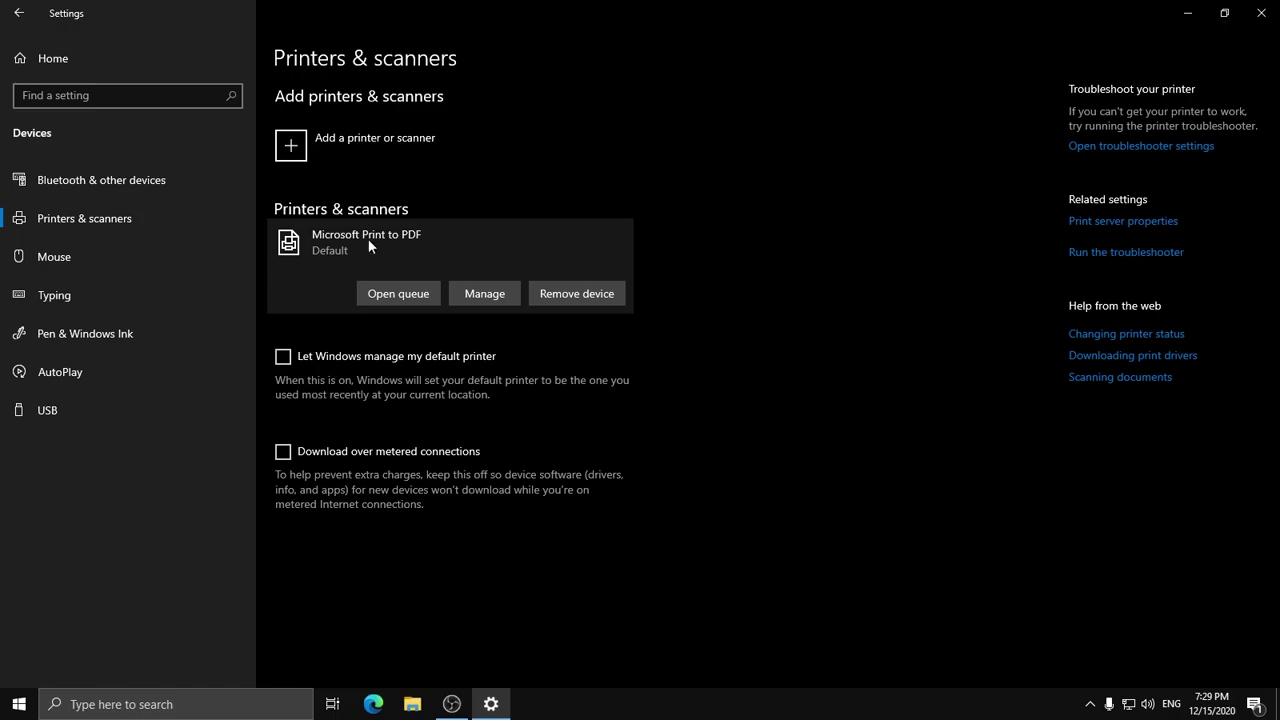
Turn off Enhance pointer precision in the additional mouse options and apply the change.
{"action": "left_click", "coordinate": [89, 256]}
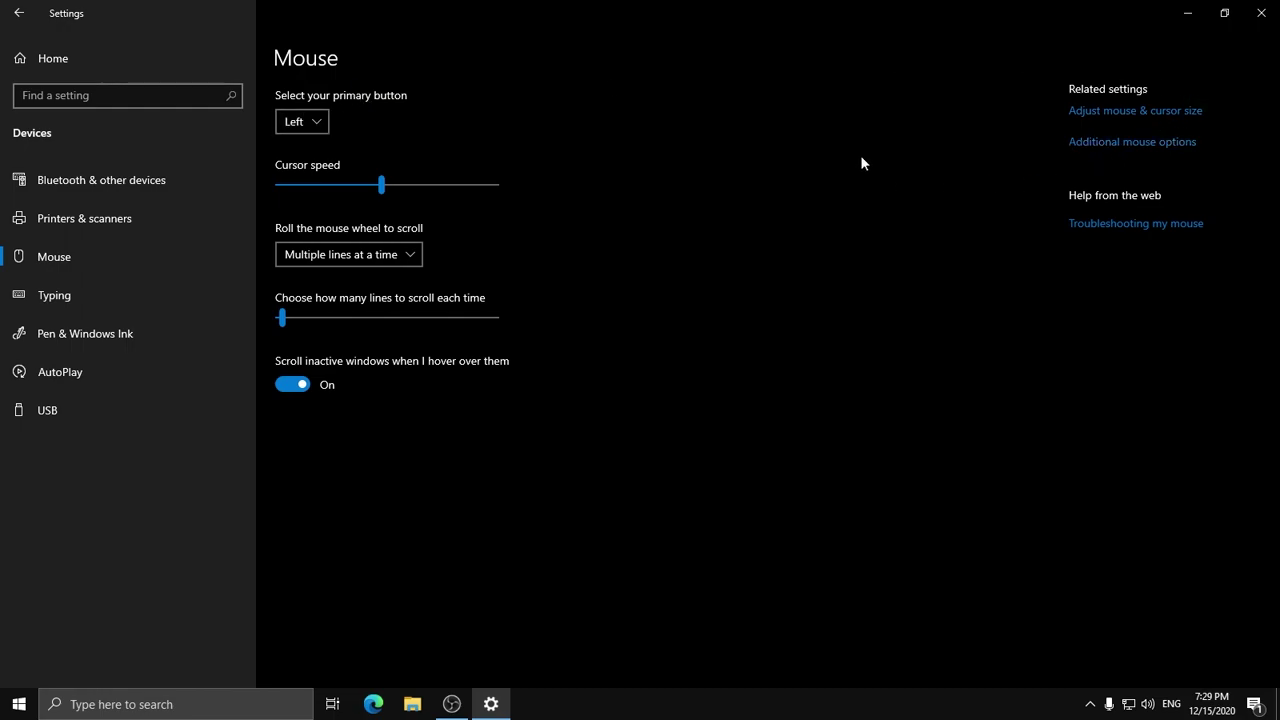
{"action": "left_click", "coordinate": [1146, 147]}
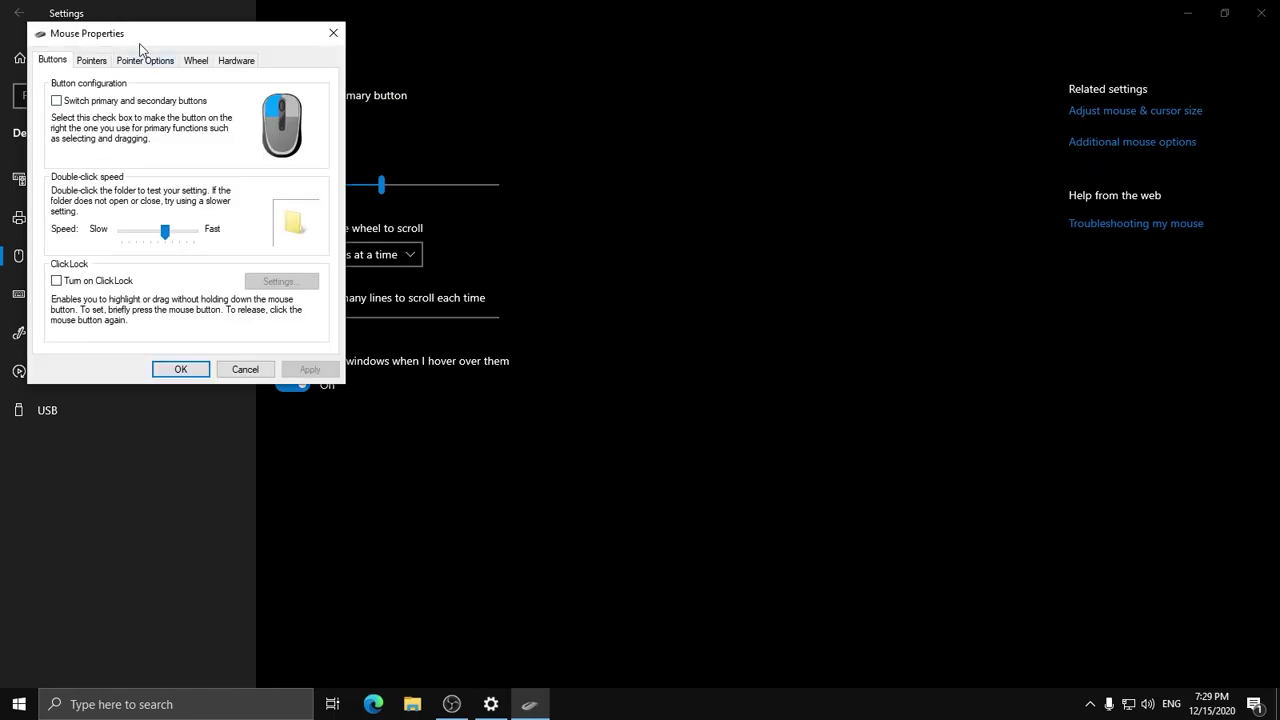
{"action": "left_click_drag", "start_coordinate": [140, 47], "coordinate": [404, 139]}
{"action": "left_click", "coordinate": [354, 155]}
{"action": "left_click", "coordinate": [397, 158]}
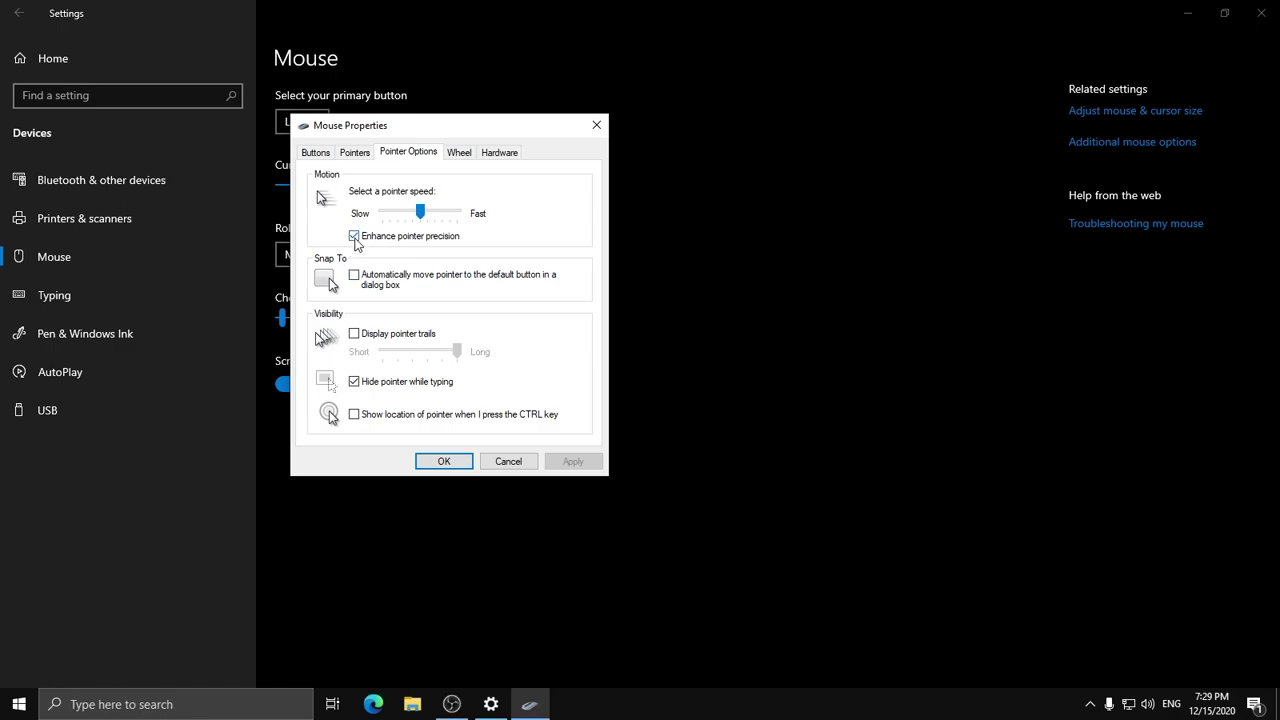
{"action": "left_click_drag", "start_coordinate": [463, 139], "coordinate": [429, 153]}
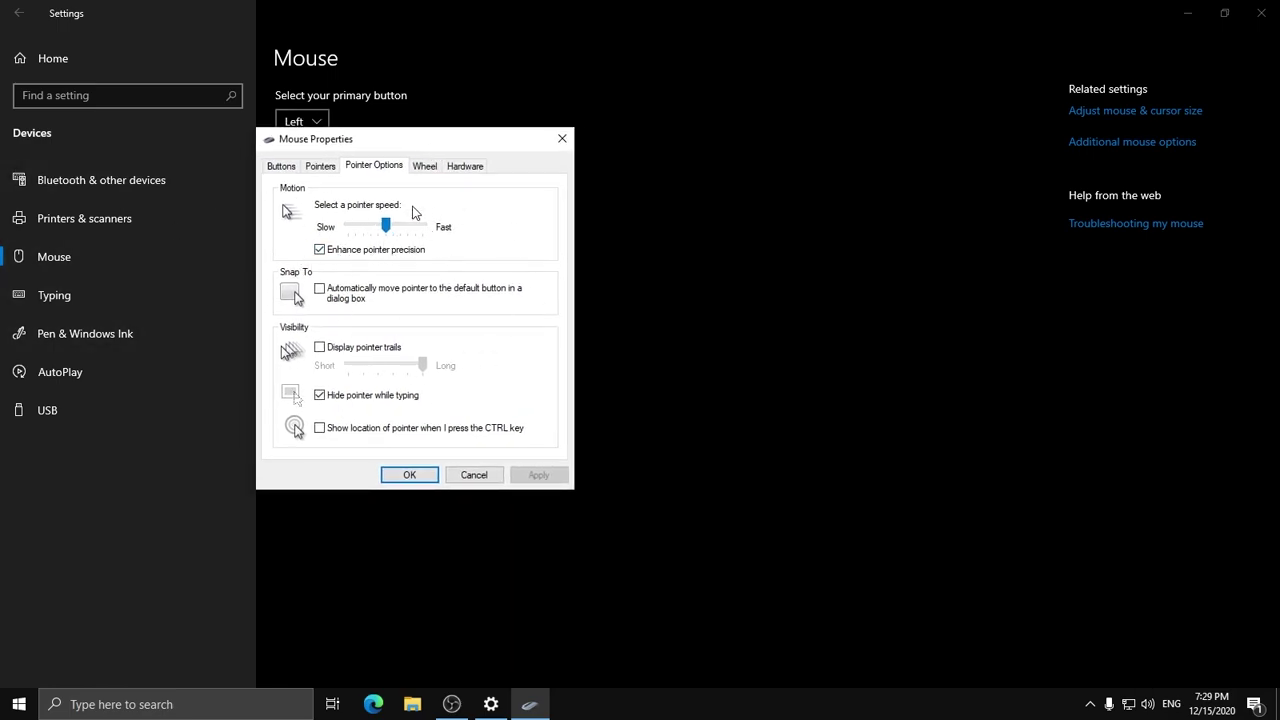
{"action": "left_click_drag", "start_coordinate": [446, 150], "coordinate": [487, 144]}
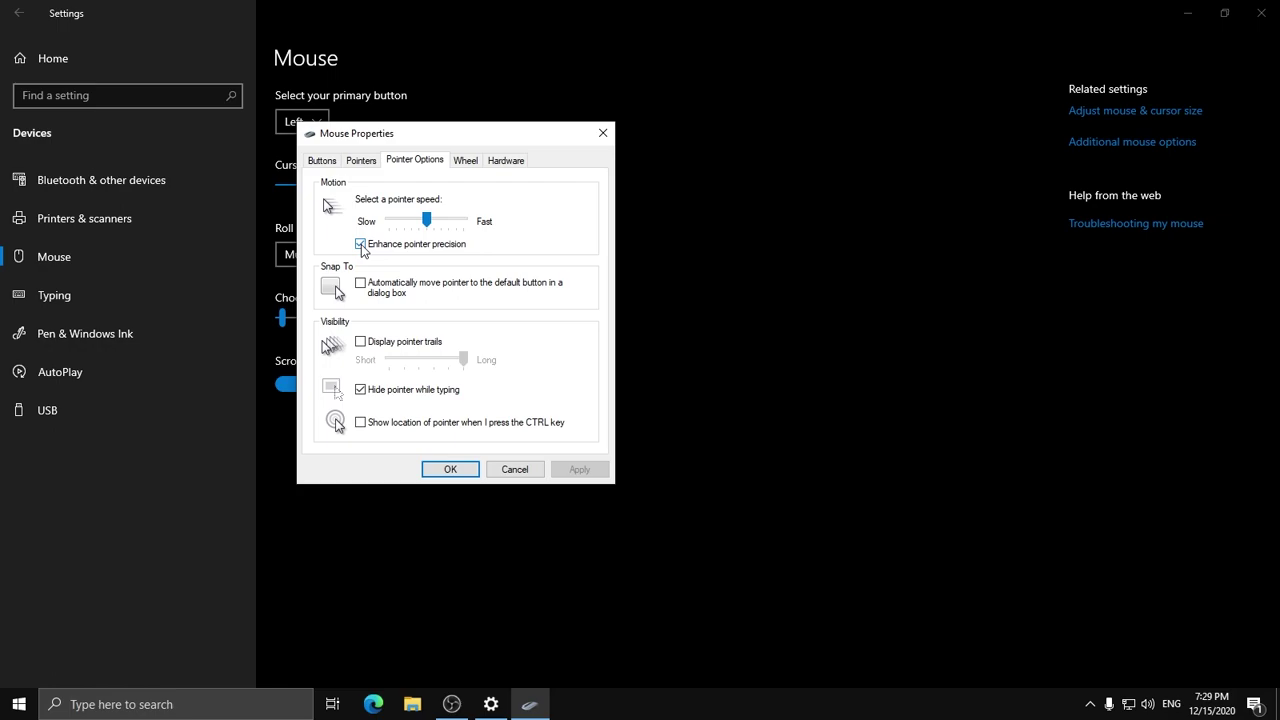
{"action": "left_click", "coordinate": [361, 245]}
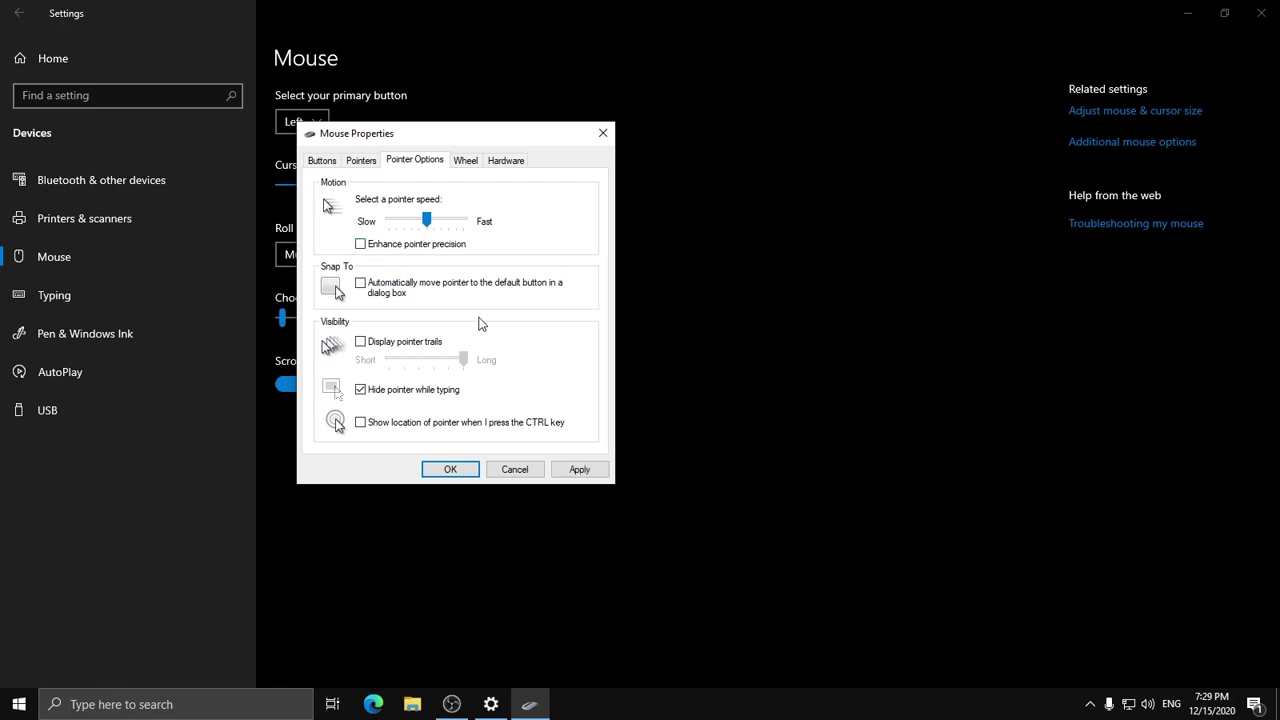
{"action": "left_click_drag", "start_coordinate": [525, 133], "coordinate": [580, 150]}
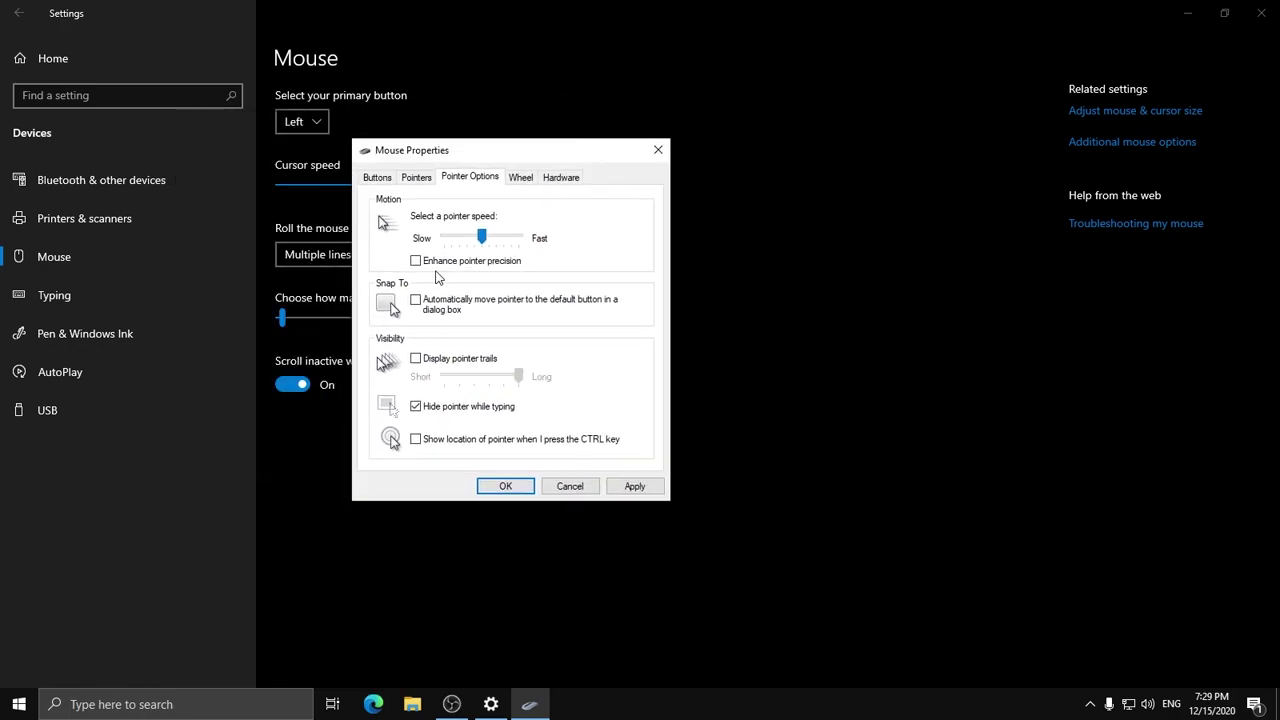
{"action": "left_click", "coordinate": [634, 486]}
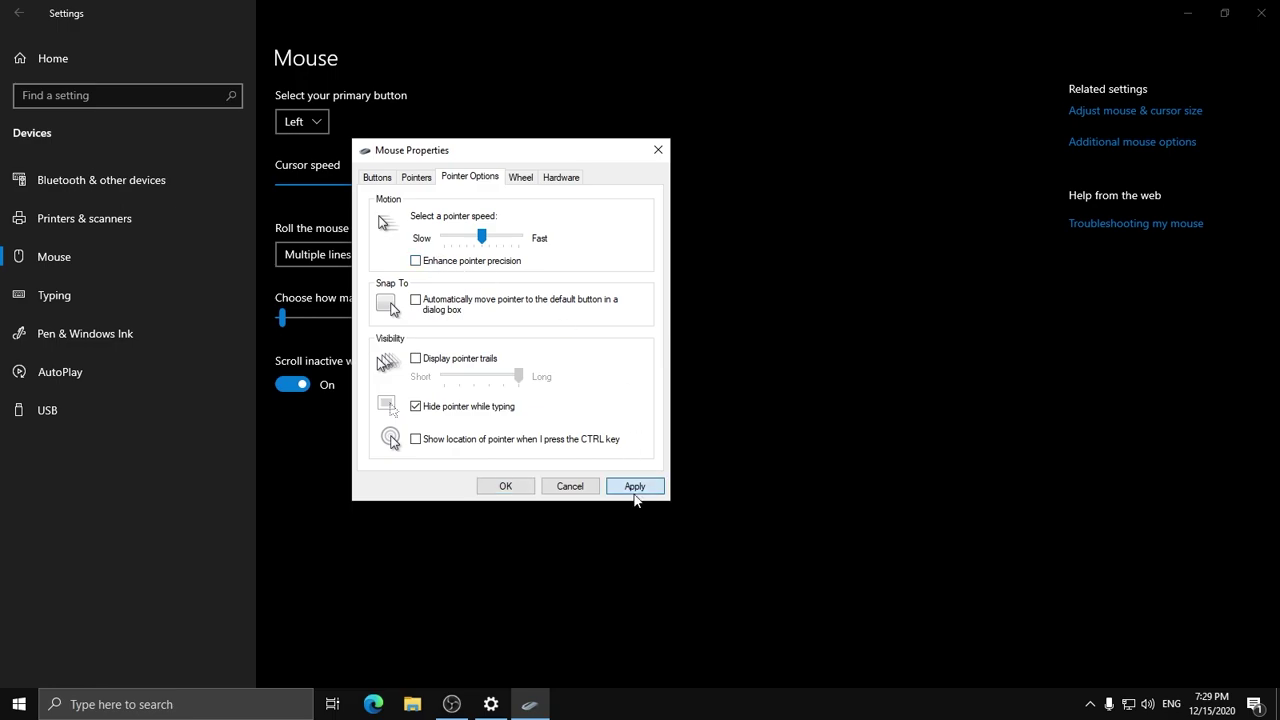
Check the wheel and hardware pages of Mouse Properties, return to the pointer options and accept the dialog.
{"action": "left_click", "coordinate": [520, 177]}
{"action": "left_click", "coordinate": [561, 177]}
{"action": "left_click", "coordinate": [465, 177]}
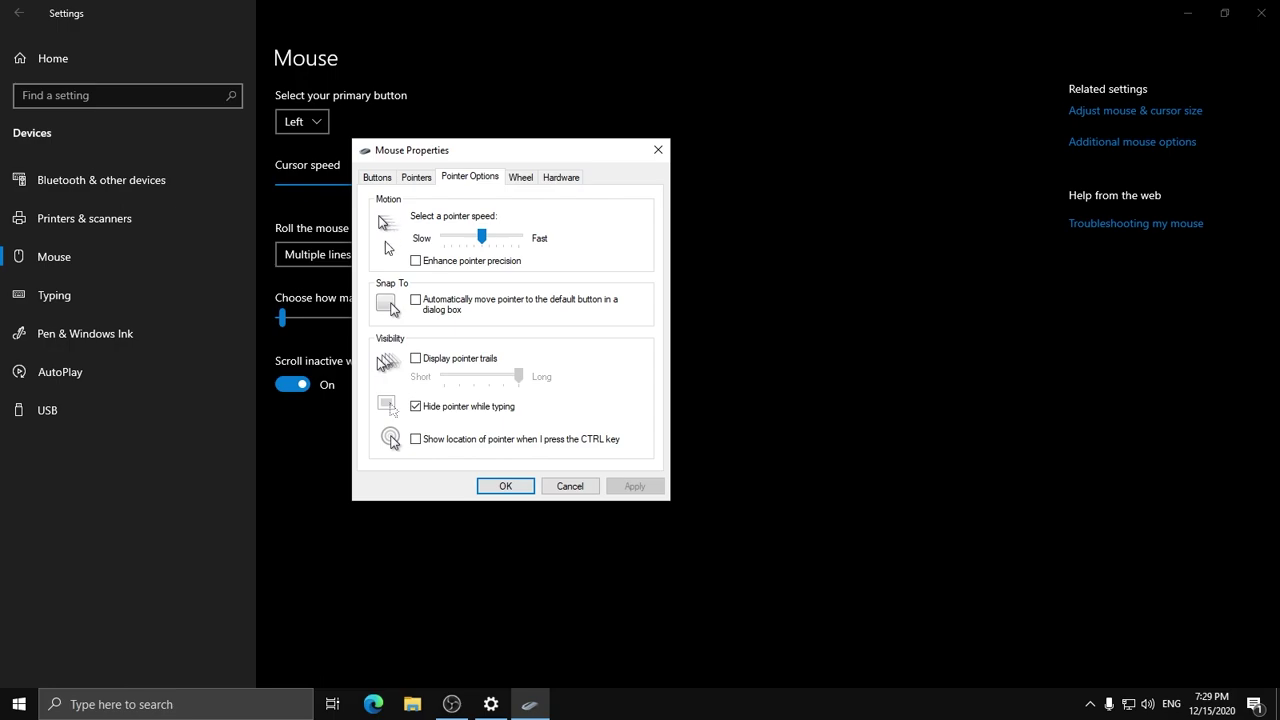
{"action": "left_click_drag", "start_coordinate": [566, 148], "coordinate": [530, 164]}
{"action": "left_click", "coordinate": [471, 499]}
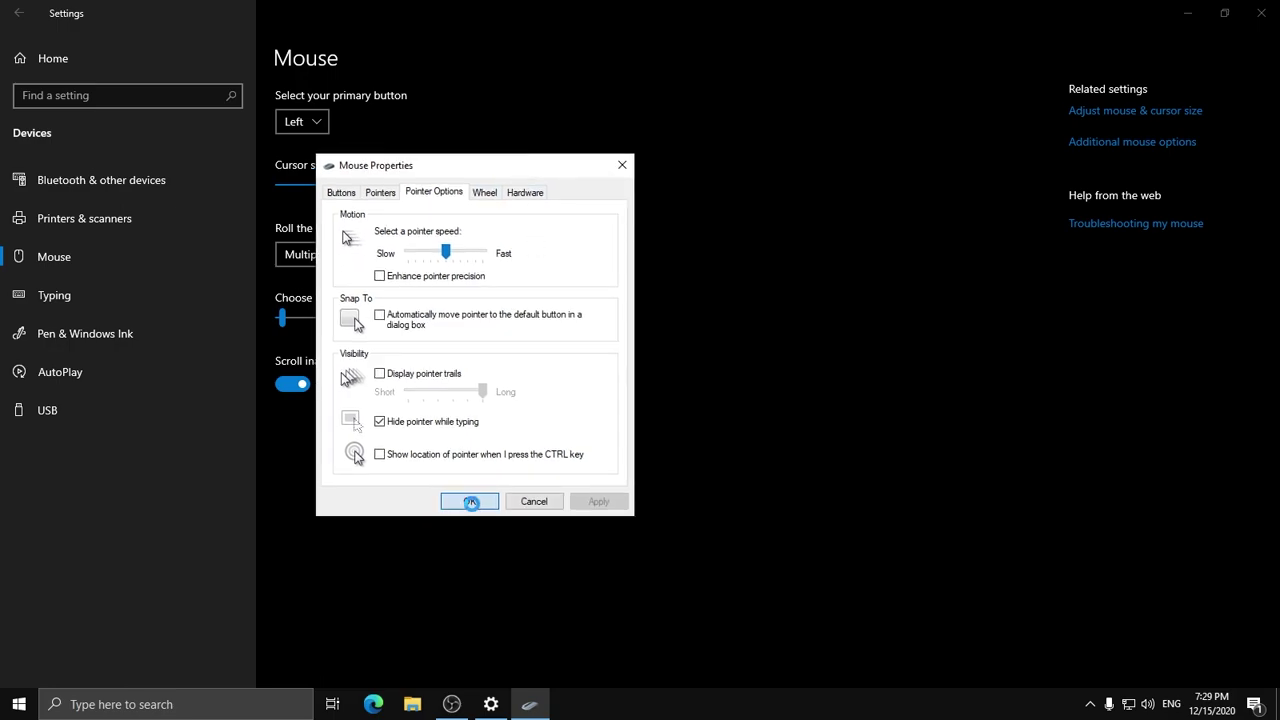
Turn off autocorrecting and highlighting of misspelled words in the Typing settings.
{"action": "left_click", "coordinate": [48, 296]}
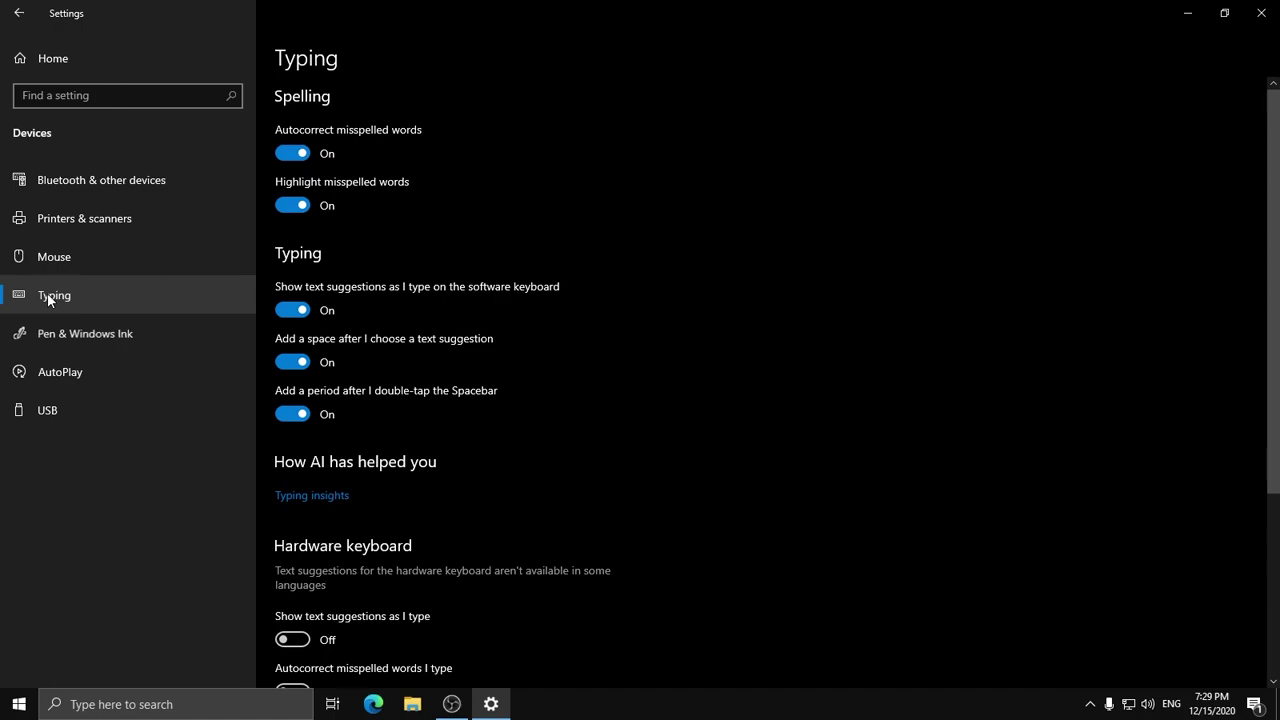
{"action": "left_click", "coordinate": [293, 152]}
{"action": "left_click", "coordinate": [292, 205]}
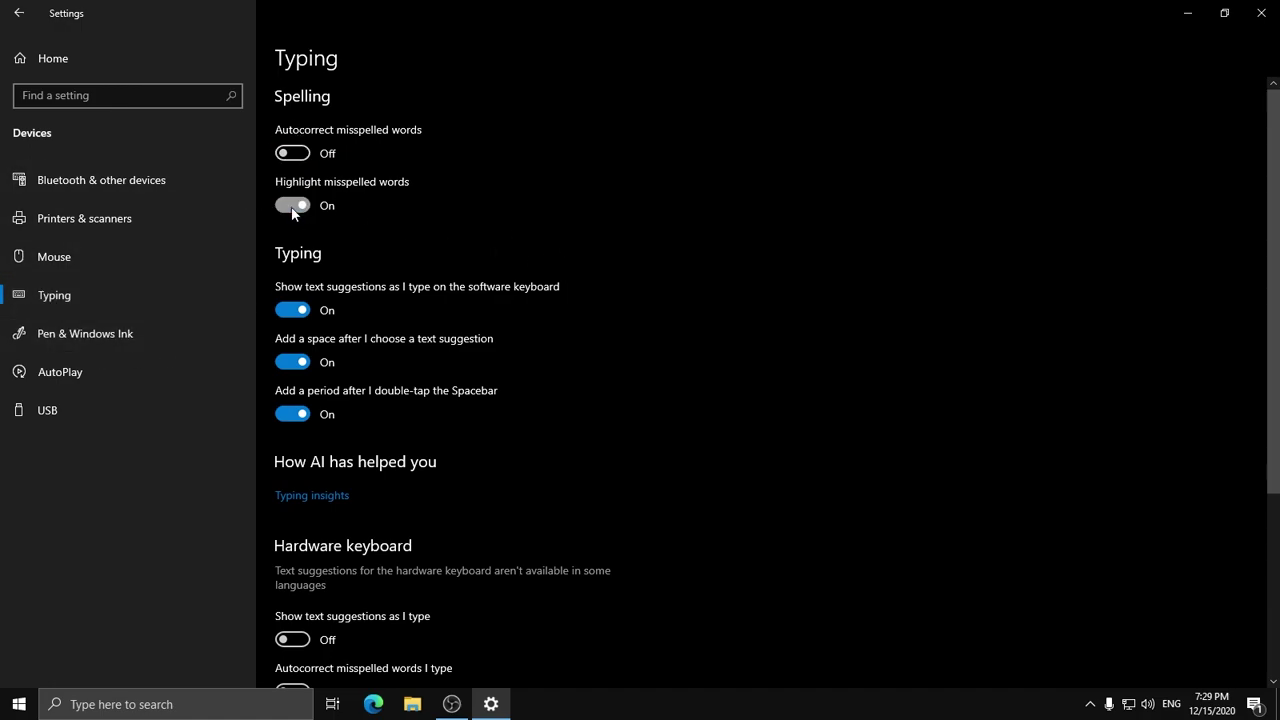
{"action": "scroll", "coordinate": [320, 350], "scroll_direction": "down", "scroll_amount": 1}
{"action": "scroll", "coordinate": [286, 295], "scroll_direction": "up", "scroll_amount": 1}
Turn off software keyboard text suggestions, the added space after a suggestion and the double-tap Spacebar period.
{"action": "left_click", "coordinate": [293, 309]}
{"action": "left_click", "coordinate": [293, 362]}
{"action": "left_click", "coordinate": [293, 414]}
{"action": "scroll", "coordinate": [280, 380], "scroll_direction": "down", "scroll_amount": 5}
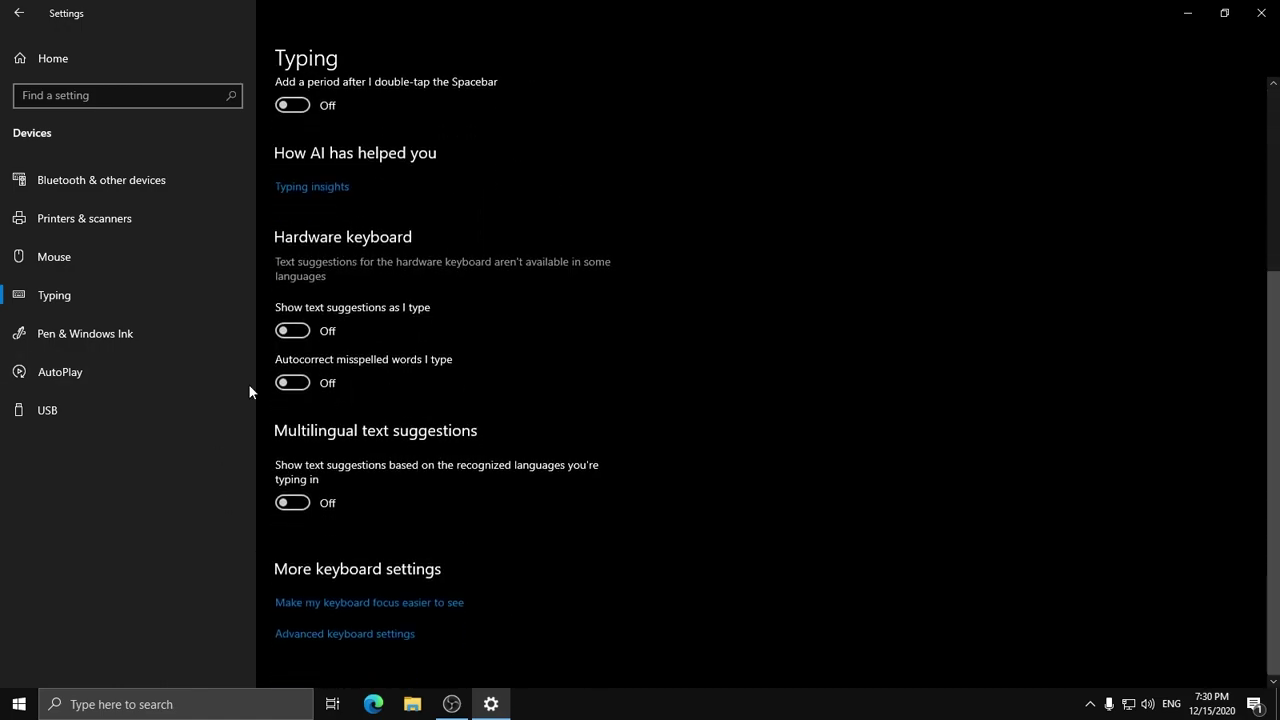
Turn off AutoPlay for all media and devices and set both removable drive and memory card to Take no action.
{"action": "left_click", "coordinate": [68, 346]}
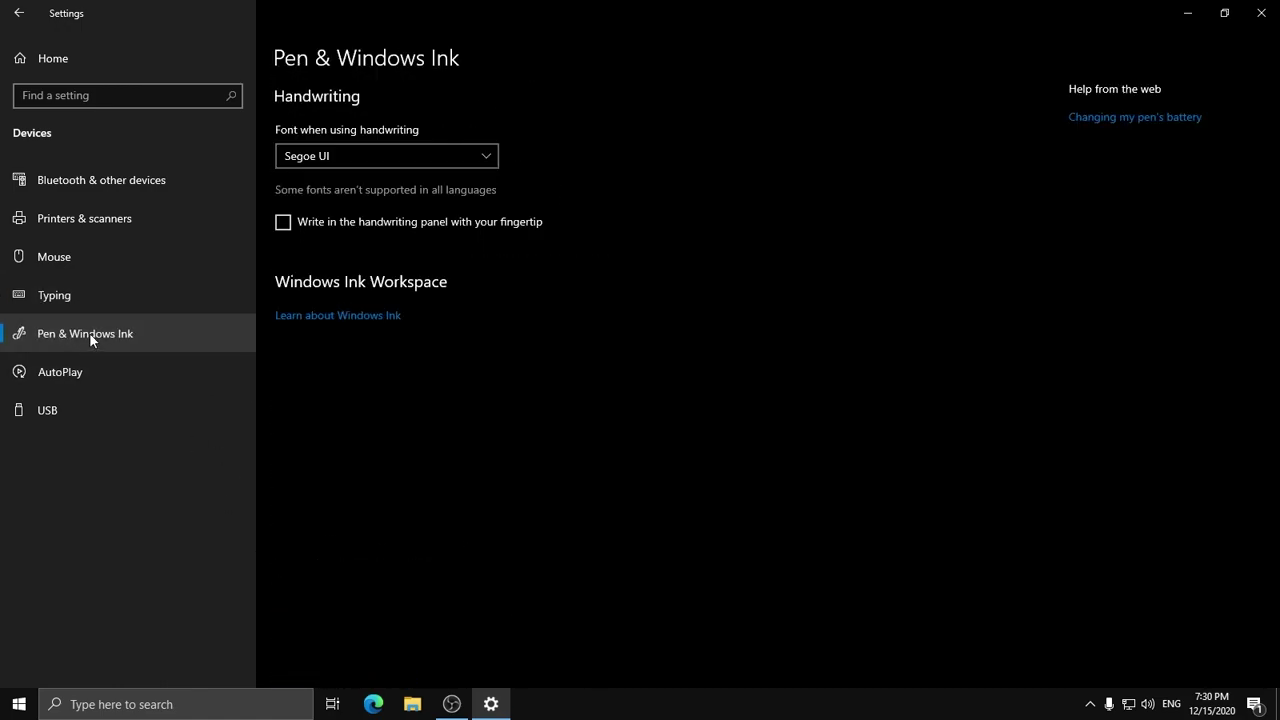
{"action": "left_click", "coordinate": [29, 376]}
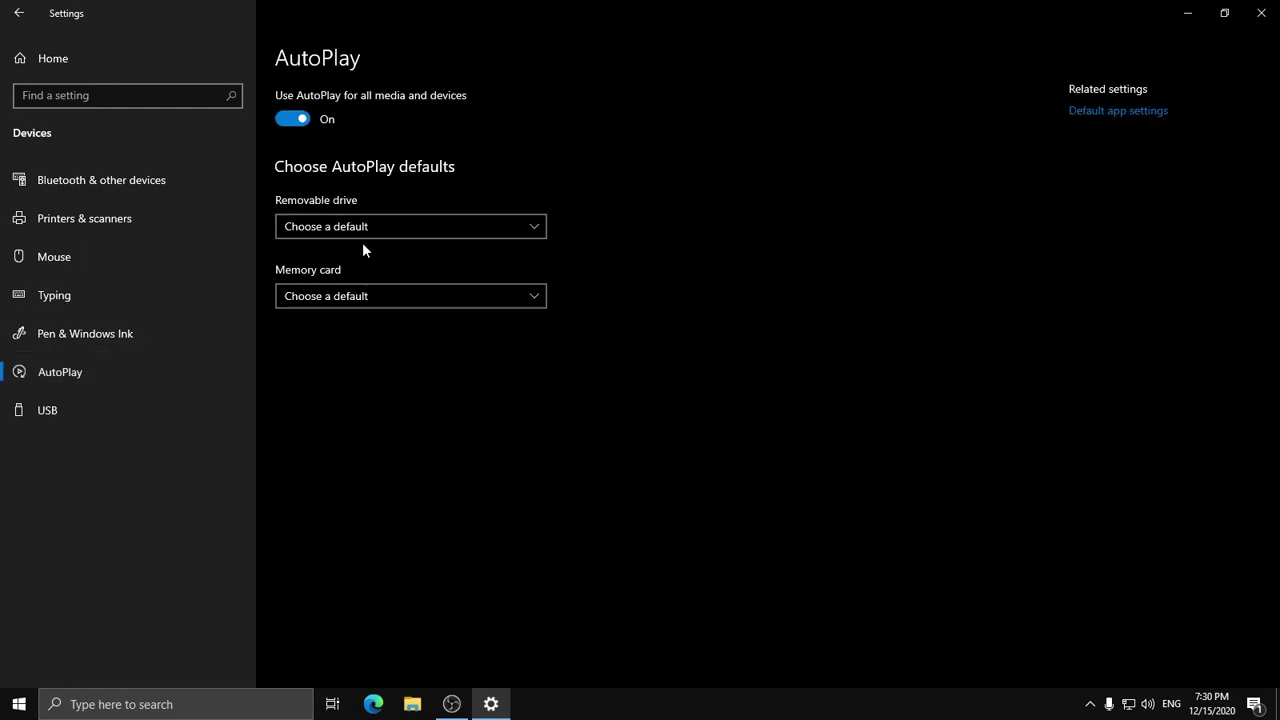
{"action": "left_click", "coordinate": [296, 118]}
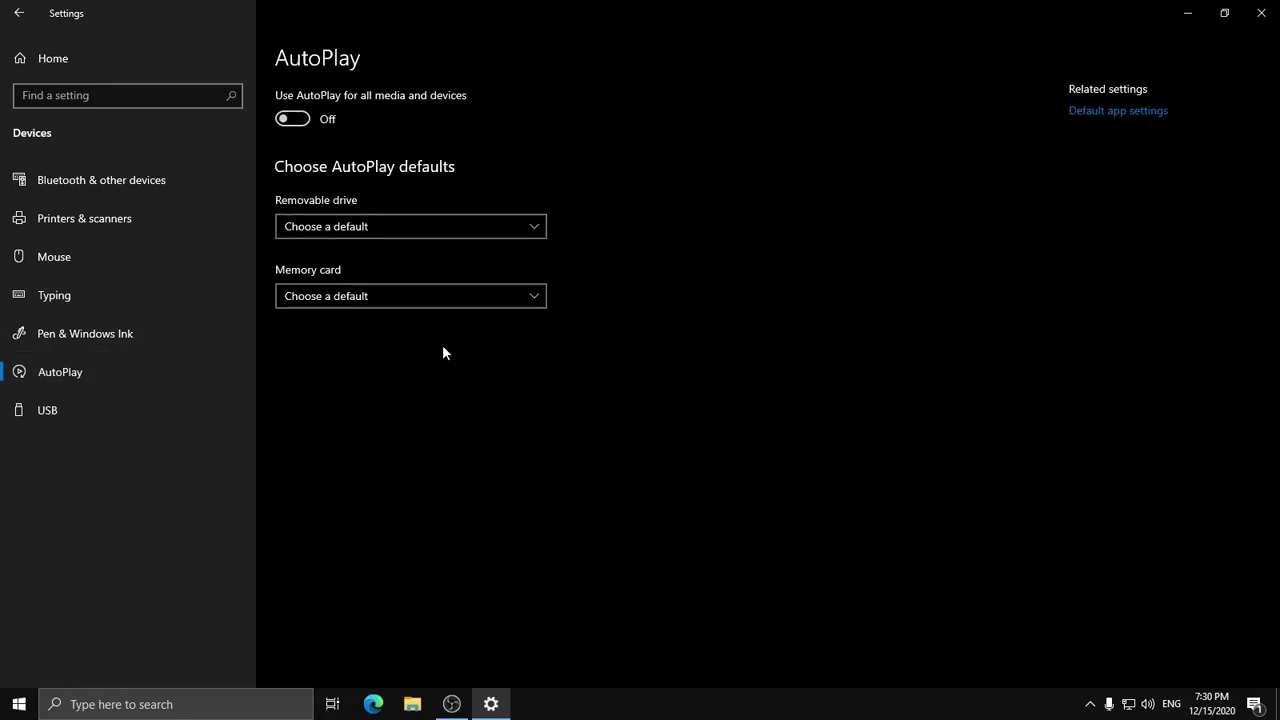
{"action": "left_click", "coordinate": [407, 233]}
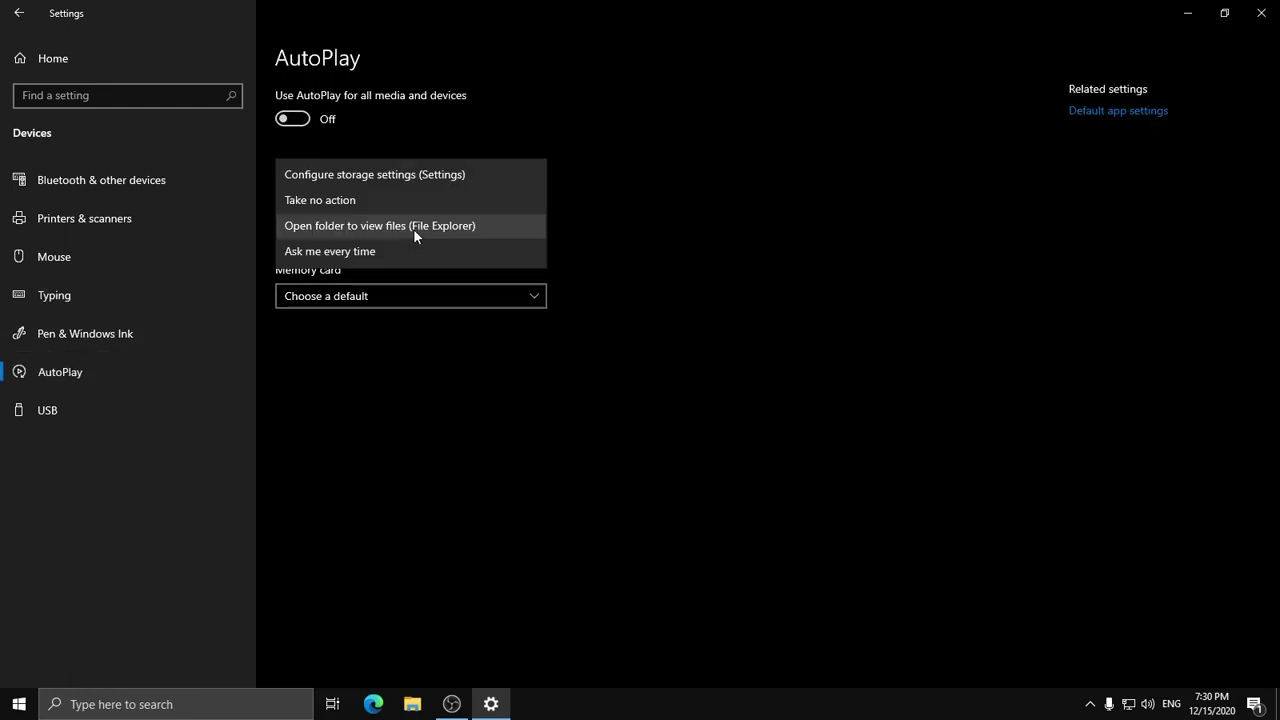
{"action": "left_click", "coordinate": [358, 199]}
{"action": "left_click", "coordinate": [352, 298]}
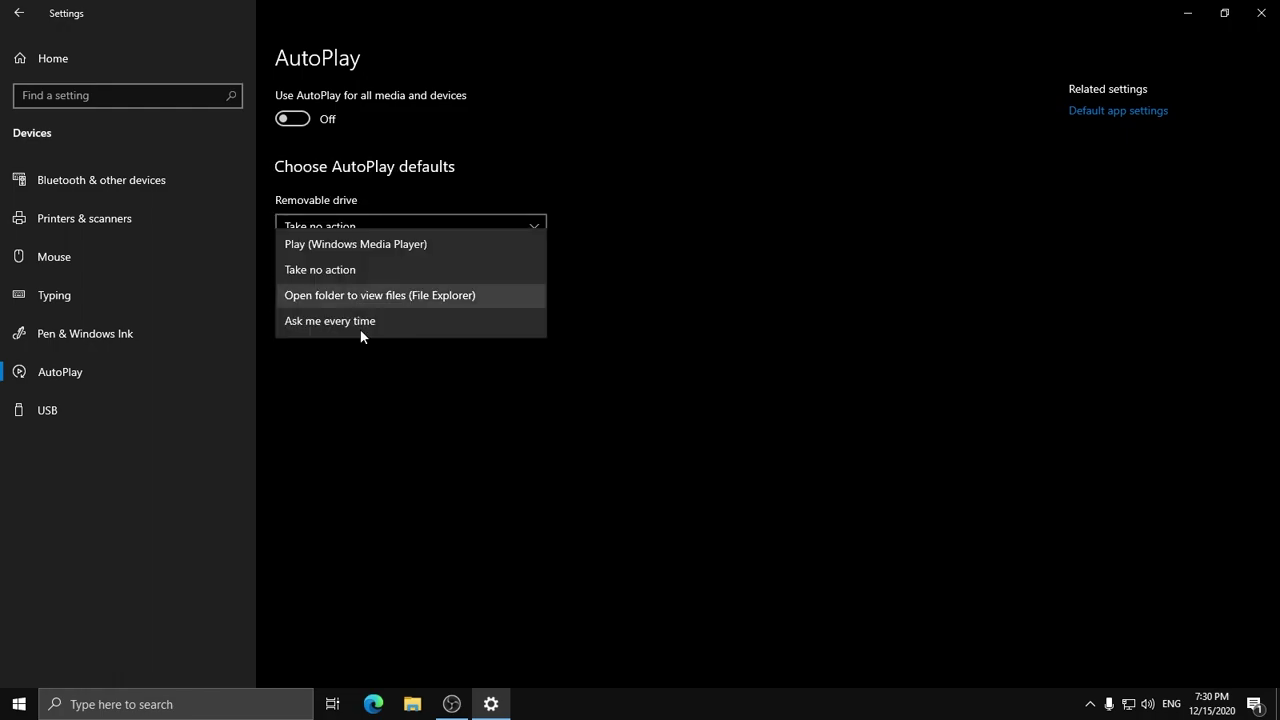
{"action": "left_click", "coordinate": [338, 268]}
Disable notifications about issues connecting to USB devices and return to the Windows Settings home page.
{"action": "left_click", "coordinate": [50, 410]}
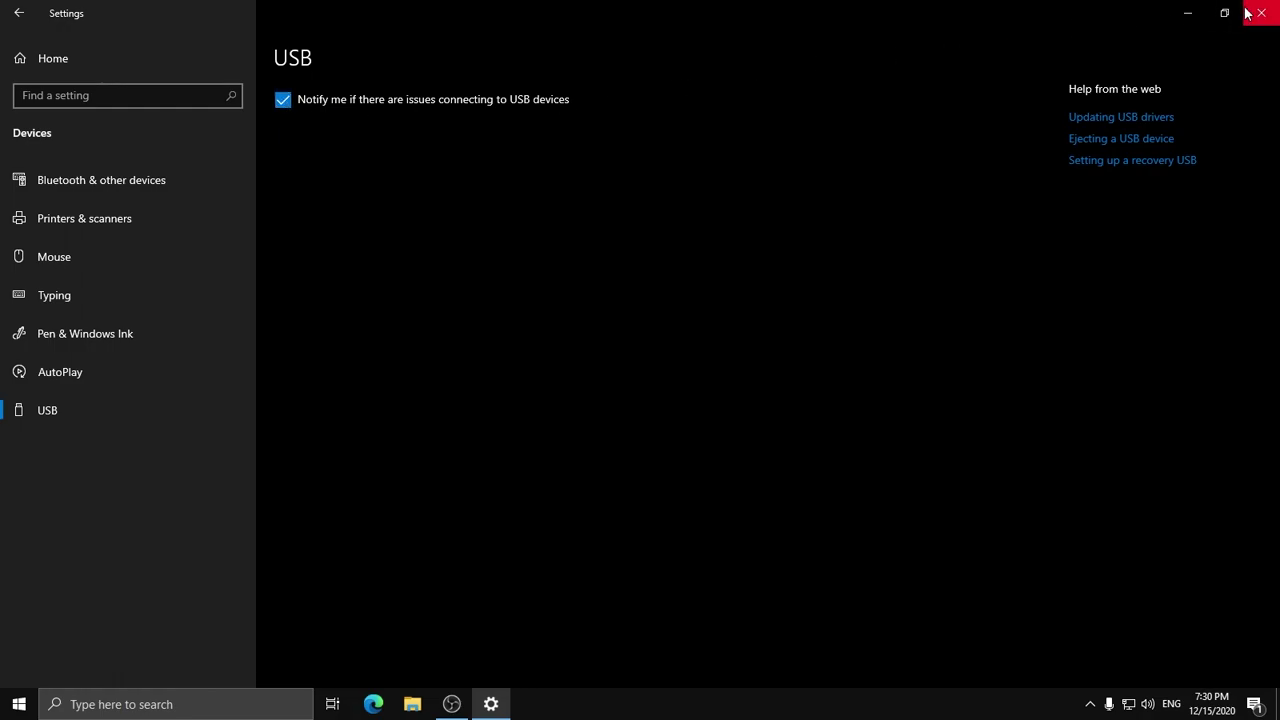
{"action": "left_click", "coordinate": [282, 101]}
{"action": "left_click", "coordinate": [19, 13]}
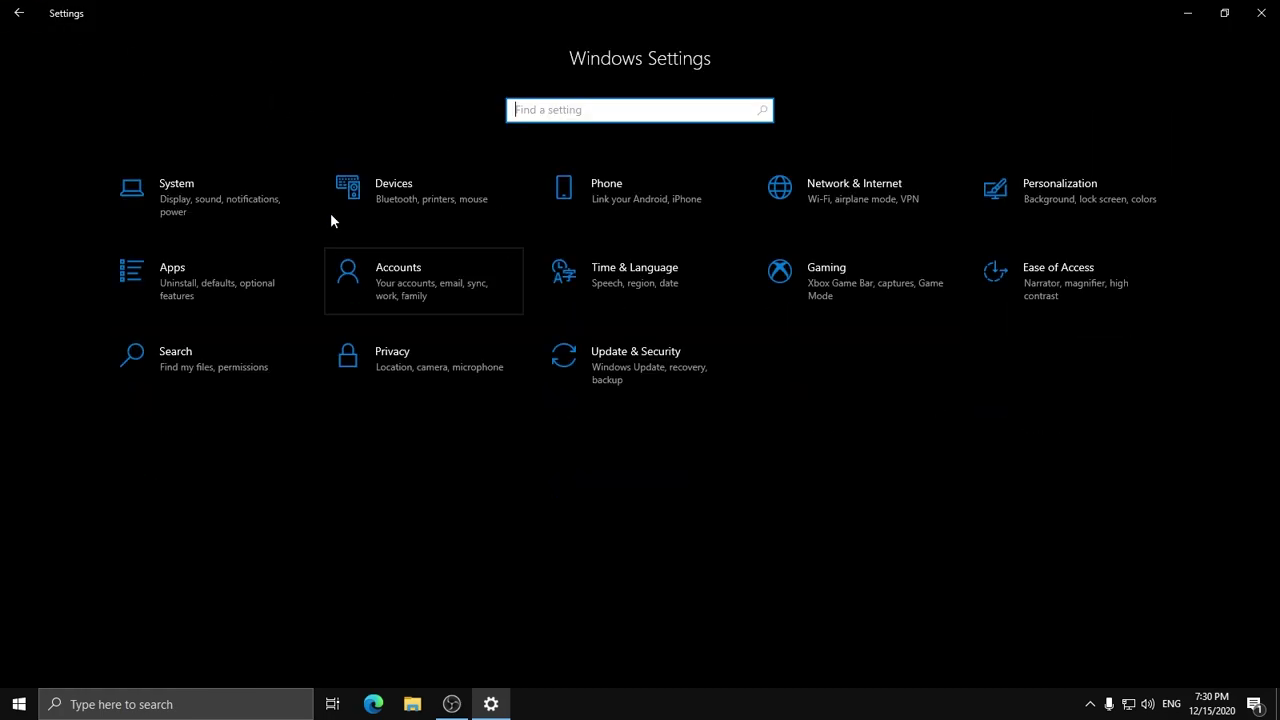
Review the Display and Sound settings in the System category.
{"action": "left_click", "coordinate": [220, 205]}
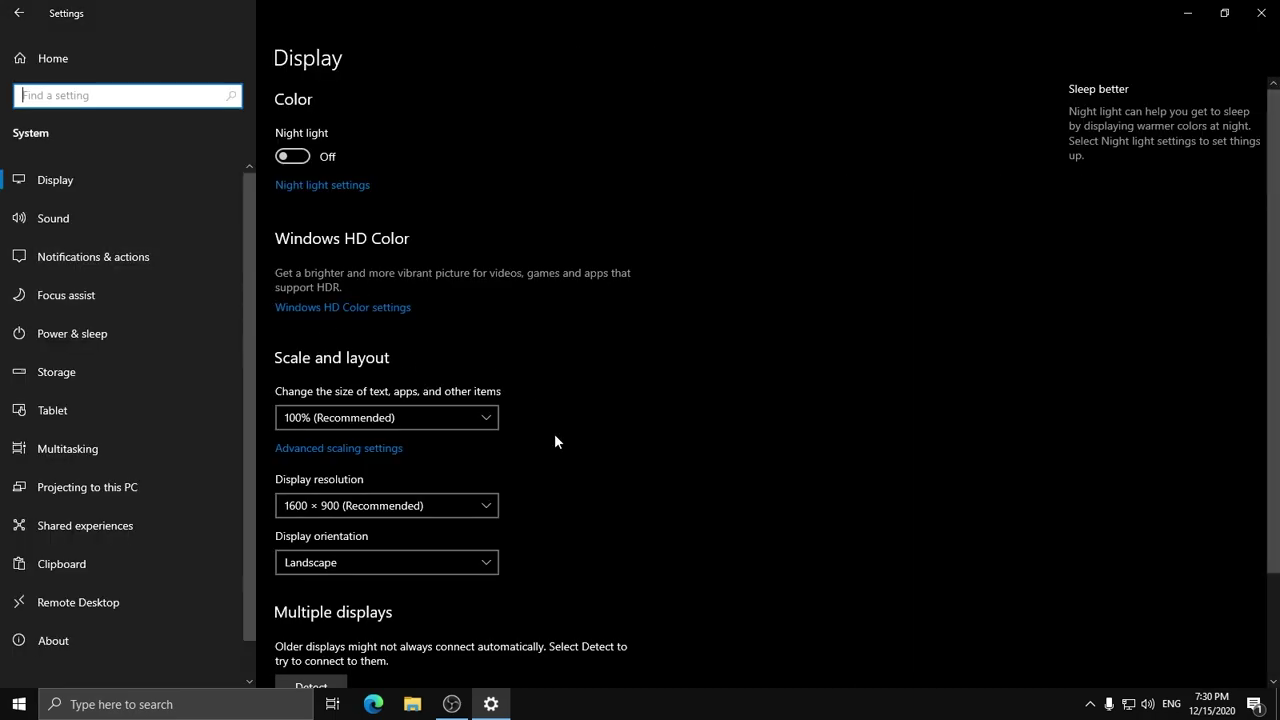
{"action": "scroll", "coordinate": [428, 524], "scroll_direction": "down", "scroll_amount": 3}
{"action": "scroll", "coordinate": [403, 390], "scroll_direction": "up", "scroll_amount": 2}
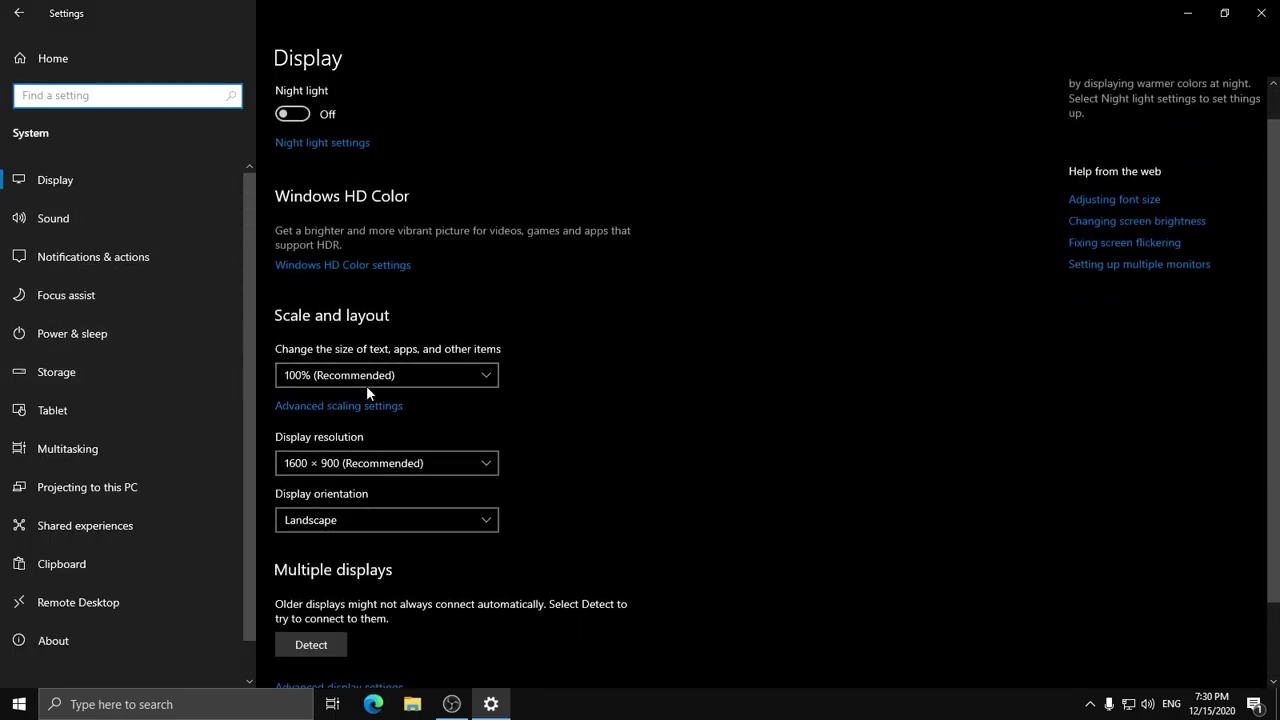
{"action": "scroll", "coordinate": [514, 451], "scroll_direction": "down", "scroll_amount": 2}
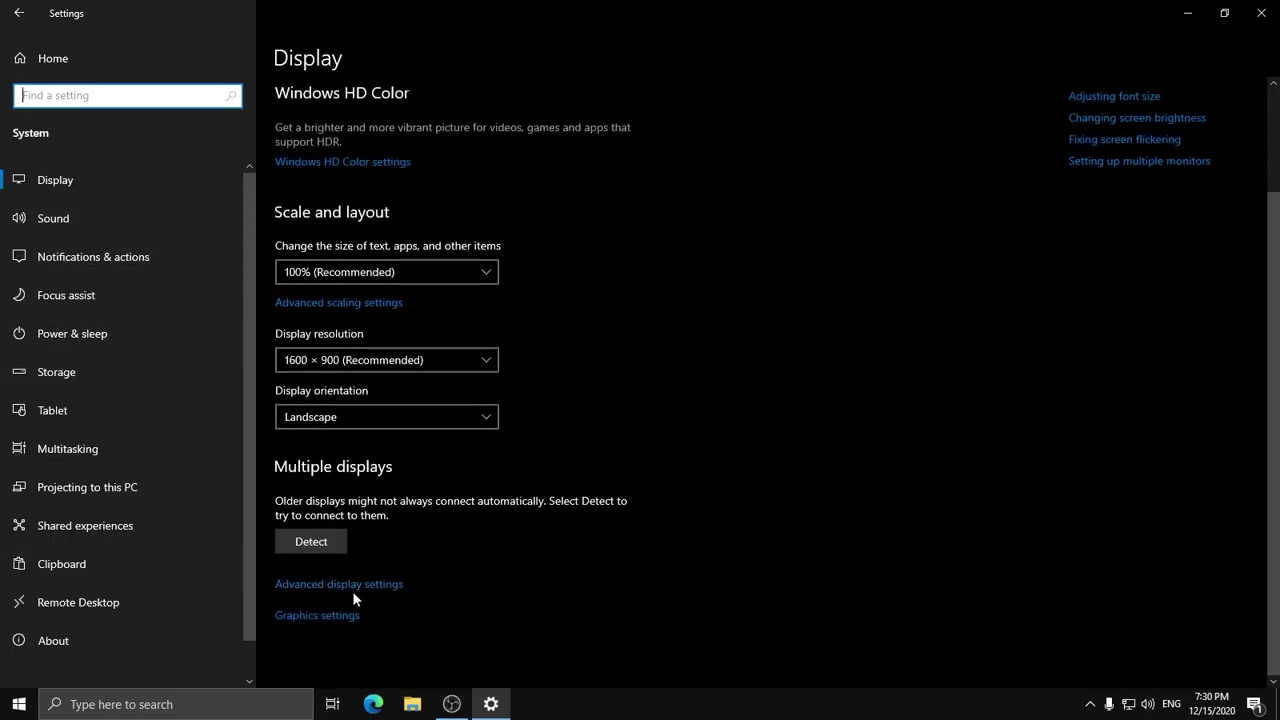
{"action": "left_click", "coordinate": [53, 218]}
{"action": "scroll", "coordinate": [467, 483], "scroll_direction": "down", "scroll_amount": 3}
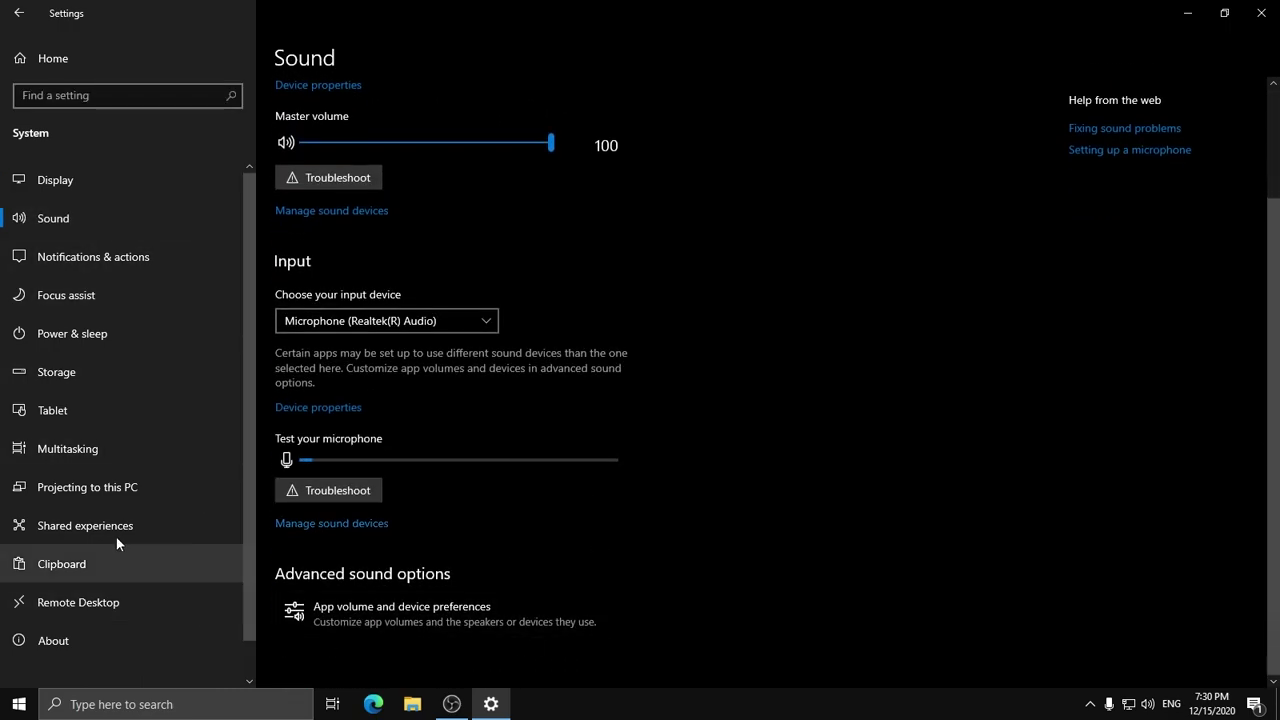
Turn off the notification options and app notifications under Notifications & actions.
{"action": "left_click", "coordinate": [60, 260]}
{"action": "left_click", "coordinate": [283, 479]}
{"action": "left_click", "coordinate": [283, 418]}
{"action": "left_click", "coordinate": [284, 390]}
{"action": "left_click", "coordinate": [283, 367]}
{"action": "scroll", "coordinate": [465, 516], "scroll_direction": "down", "scroll_amount": 1}
{"action": "scroll", "coordinate": [471, 509], "scroll_direction": "up", "scroll_amount": 1}
{"action": "scroll", "coordinate": [553, 489], "scroll_direction": "down", "scroll_amount": 1}
{"action": "left_click", "coordinate": [520, 586]}
{"action": "scroll", "coordinate": [520, 586], "scroll_direction": "up", "scroll_amount": 1}
{"action": "left_click", "coordinate": [292, 287]}
Turn off the Focus assist automatic rules for duplicating the display, playing a game and using a full screen app.
{"action": "left_click", "coordinate": [66, 295]}
{"action": "left_click", "coordinate": [510, 469]}
{"action": "left_click", "coordinate": [512, 519]}
{"action": "left_click", "coordinate": [512, 578]}
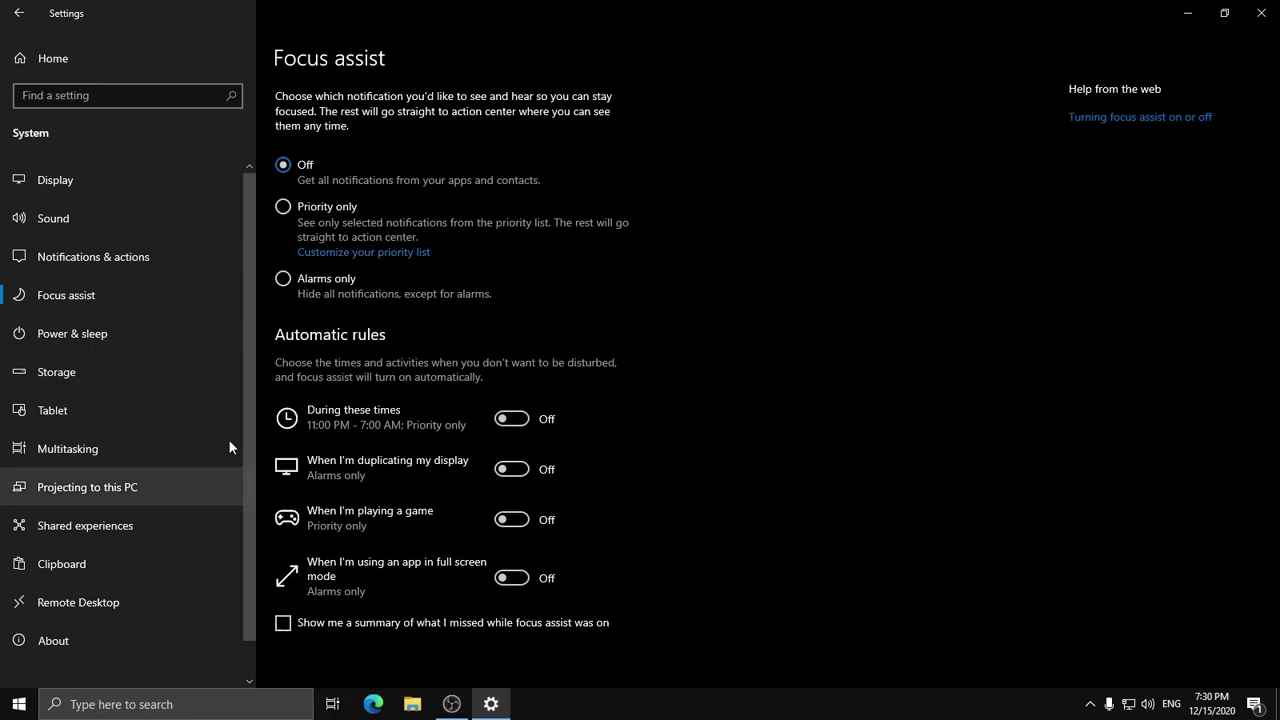
Review the Power & sleep and Storage settings and set Storage Sense to Never delete files in the recycle bin.
{"action": "left_click", "coordinate": [70, 333]}
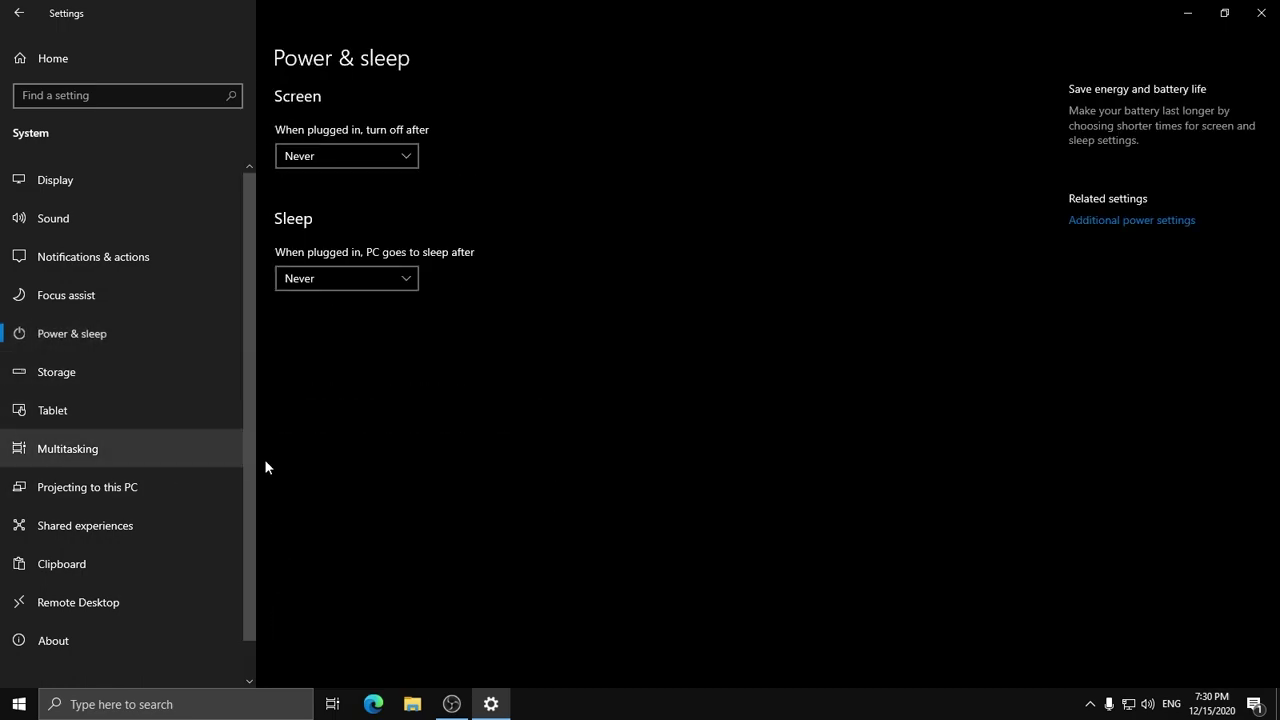
{"action": "left_click", "coordinate": [115, 368]}
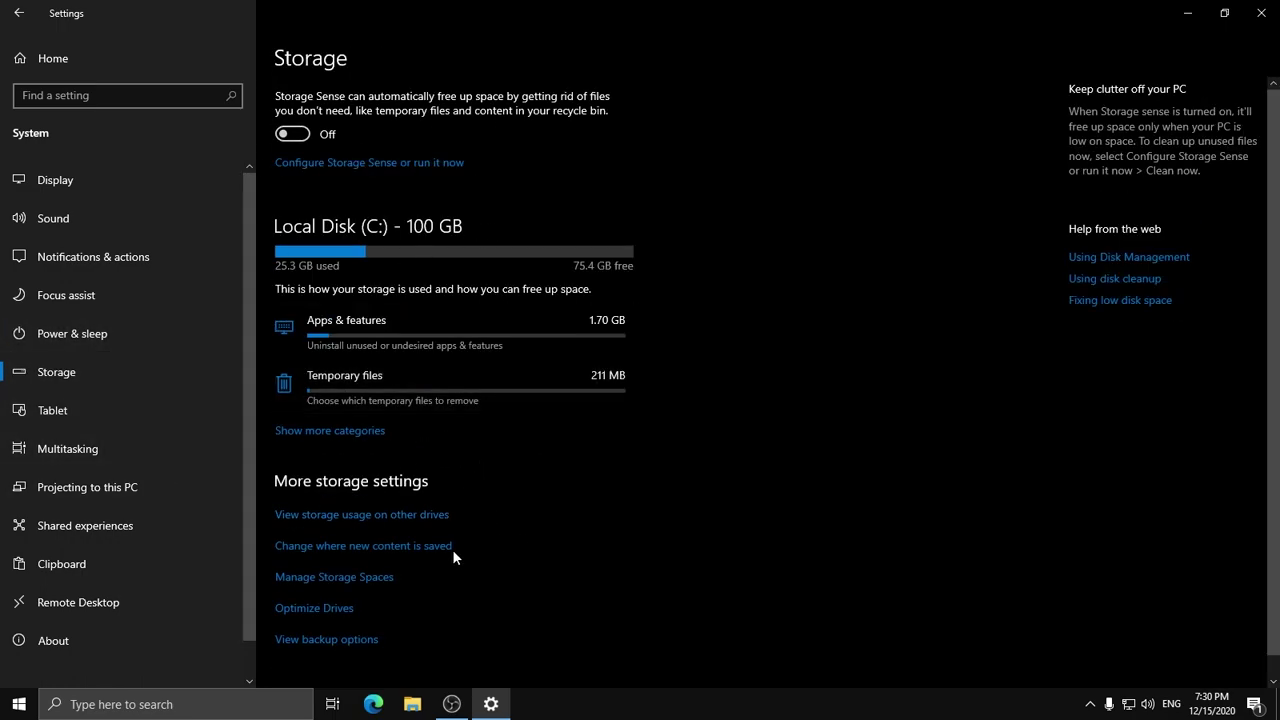
{"action": "scroll", "coordinate": [402, 410], "scroll_direction": "down", "scroll_amount": 1}
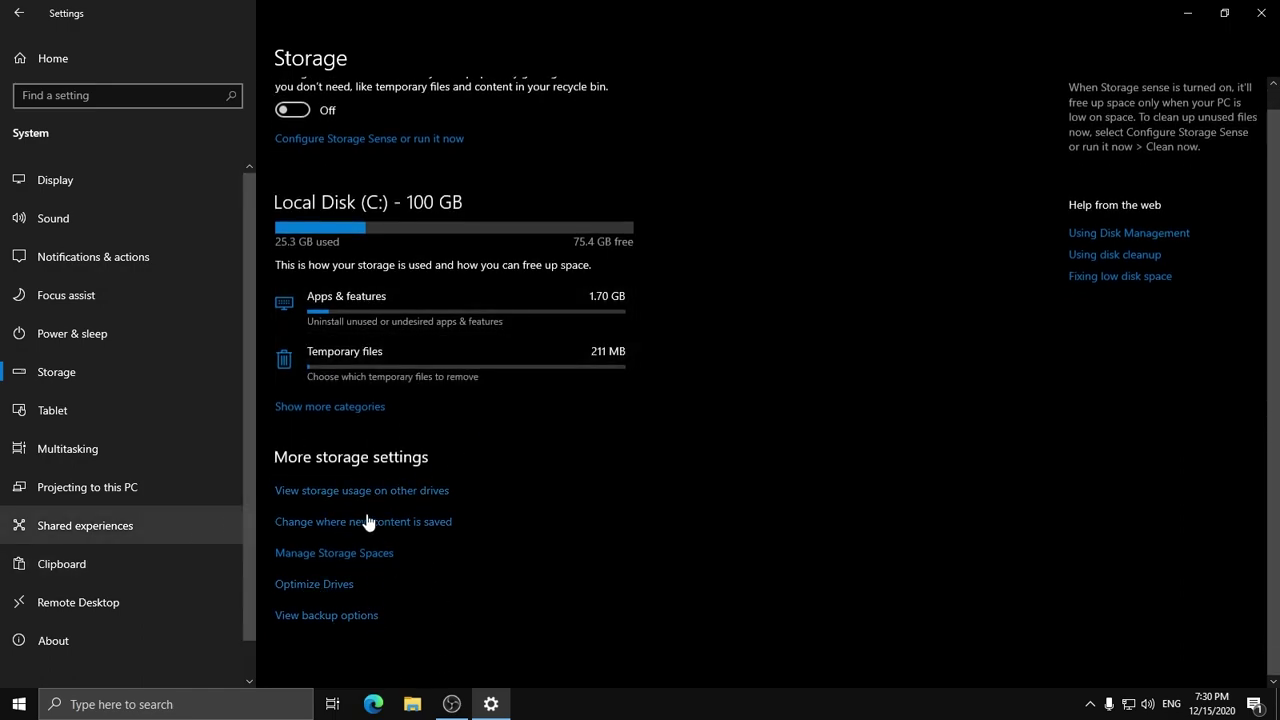
{"action": "scroll", "coordinate": [390, 420], "scroll_direction": "up", "scroll_amount": 1}
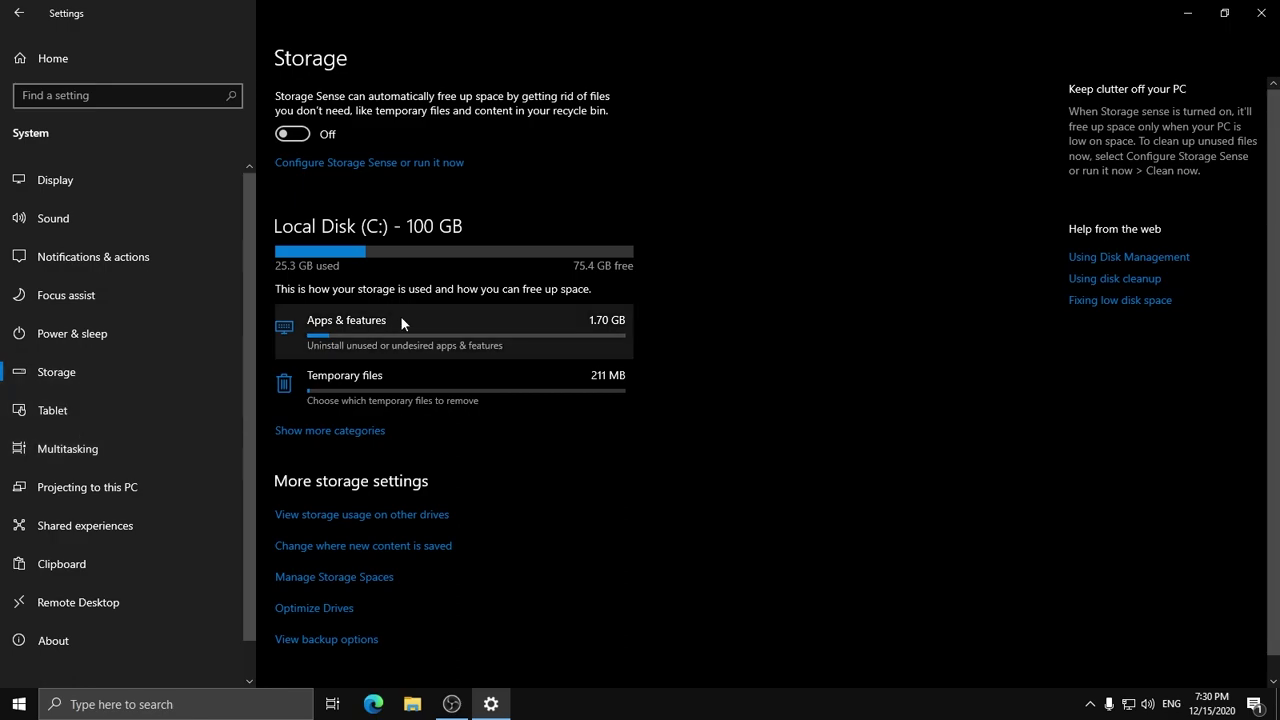
{"action": "left_click", "coordinate": [416, 166]}
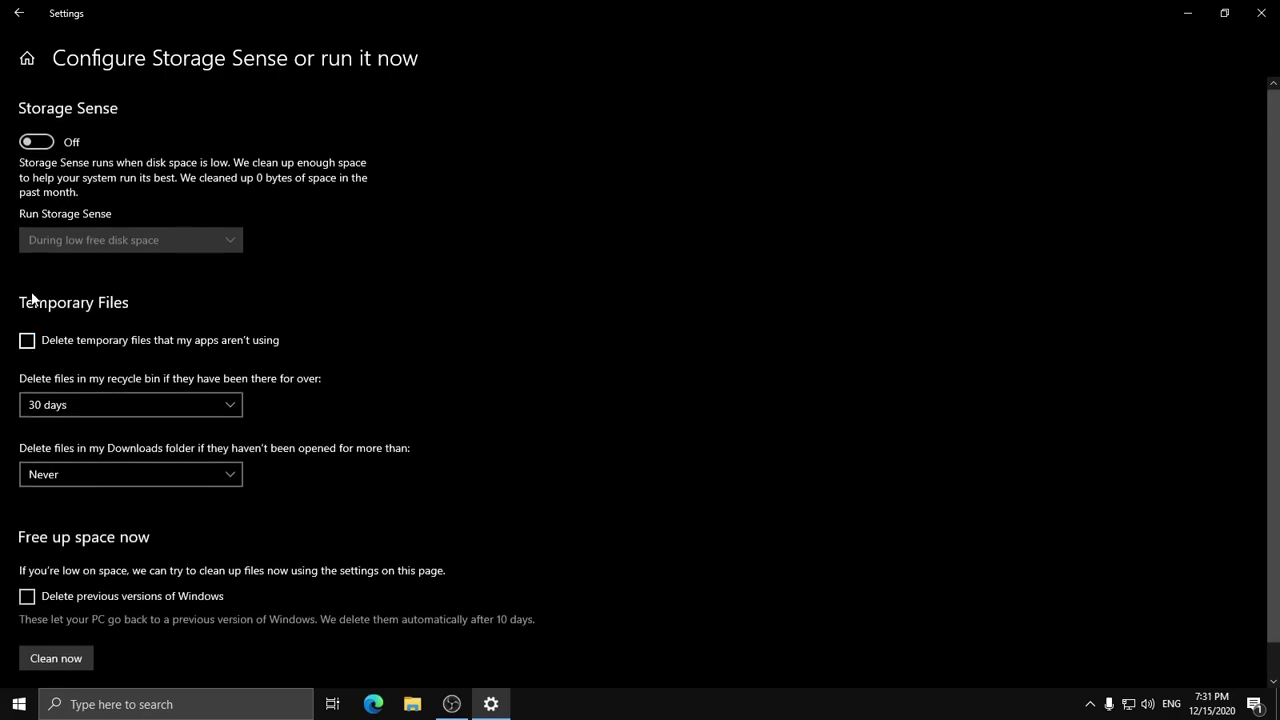
{"action": "left_click", "coordinate": [112, 405]}
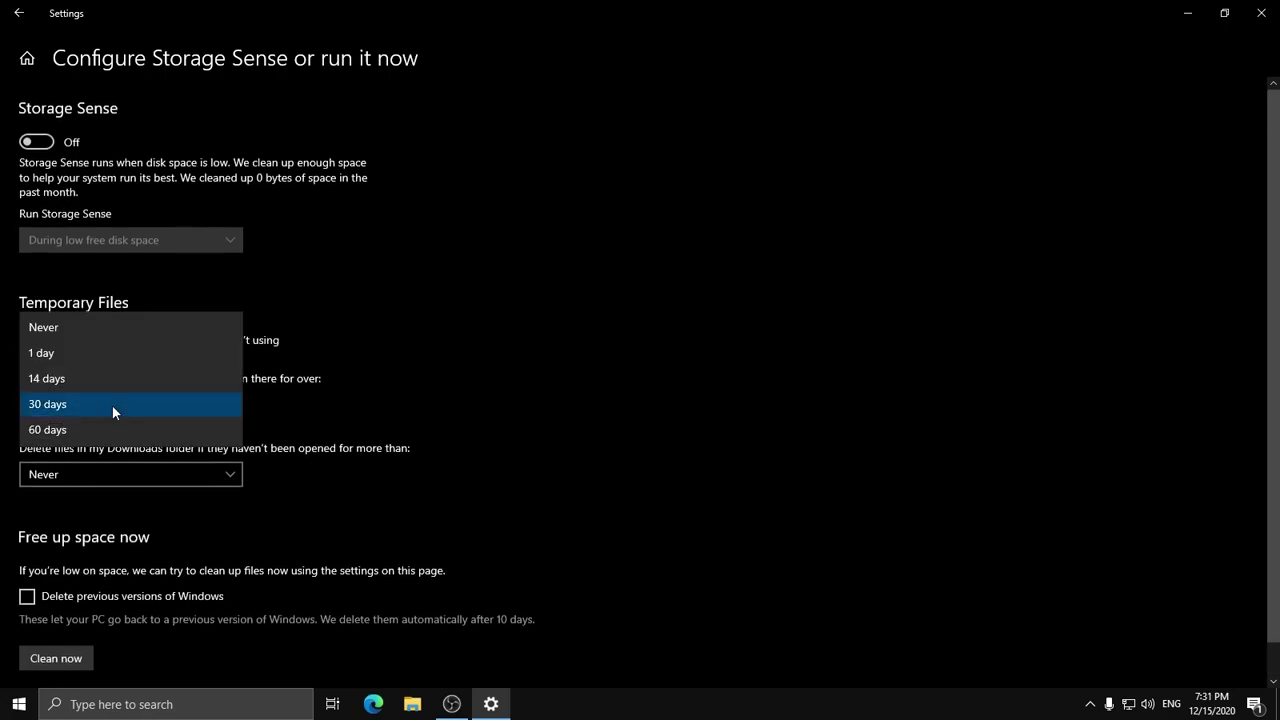
{"action": "left_click", "coordinate": [85, 326]}
{"action": "left_click", "coordinate": [18, 13]}
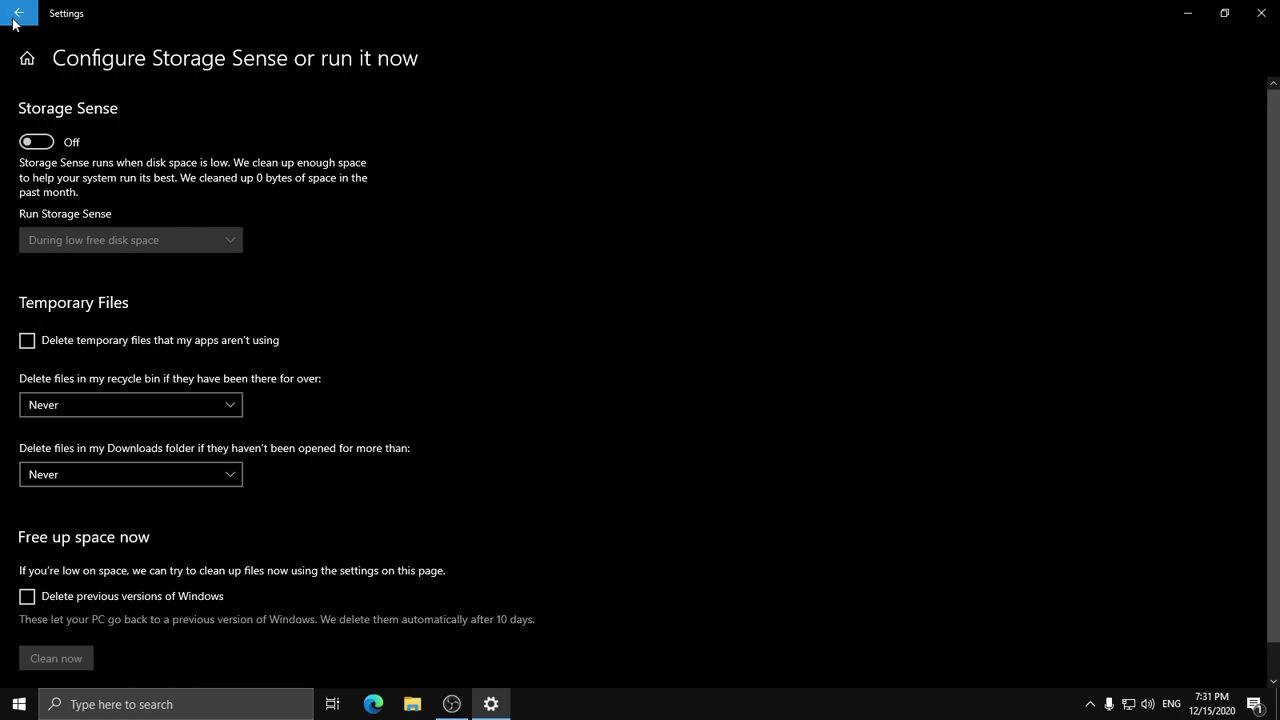
{"action": "scroll", "coordinate": [384, 400], "scroll_direction": "down", "scroll_amount": 1}
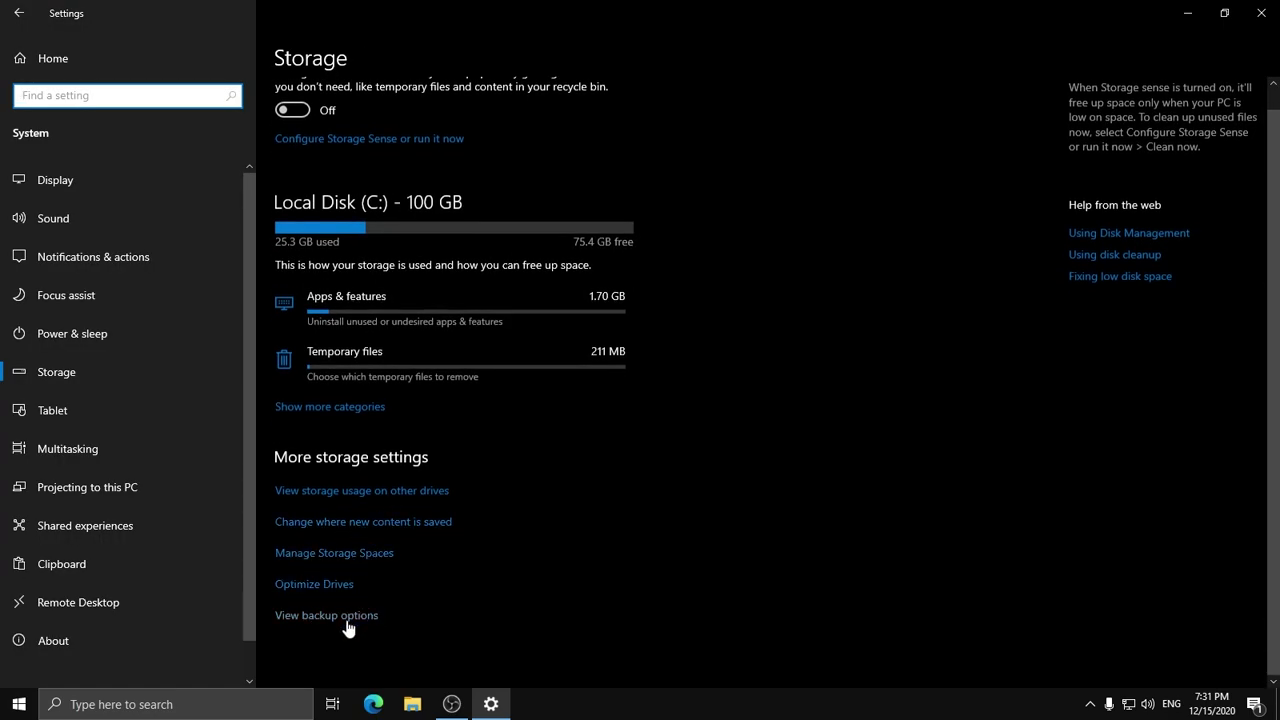
Set the Tablet options to Never use tablet mode at sign-in and Don't switch to tablet mode when used as a tablet.
{"action": "left_click", "coordinate": [50, 410]}
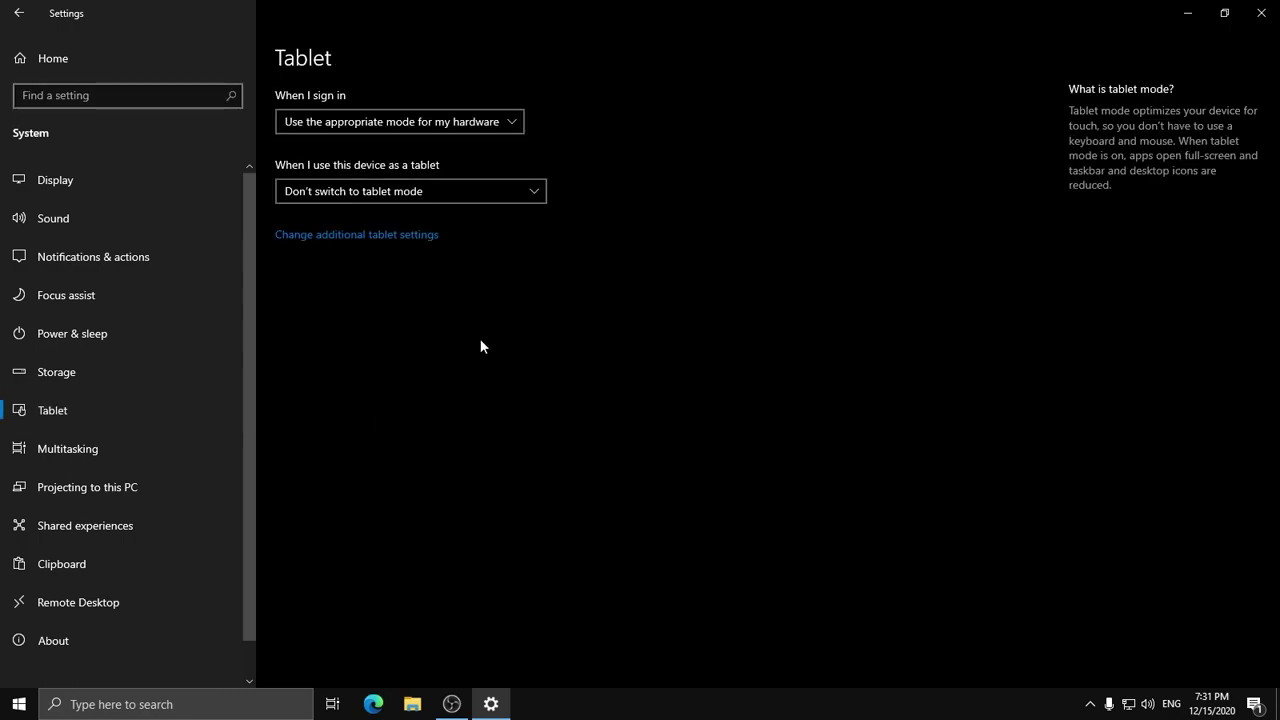
{"action": "left_click", "coordinate": [443, 123]}
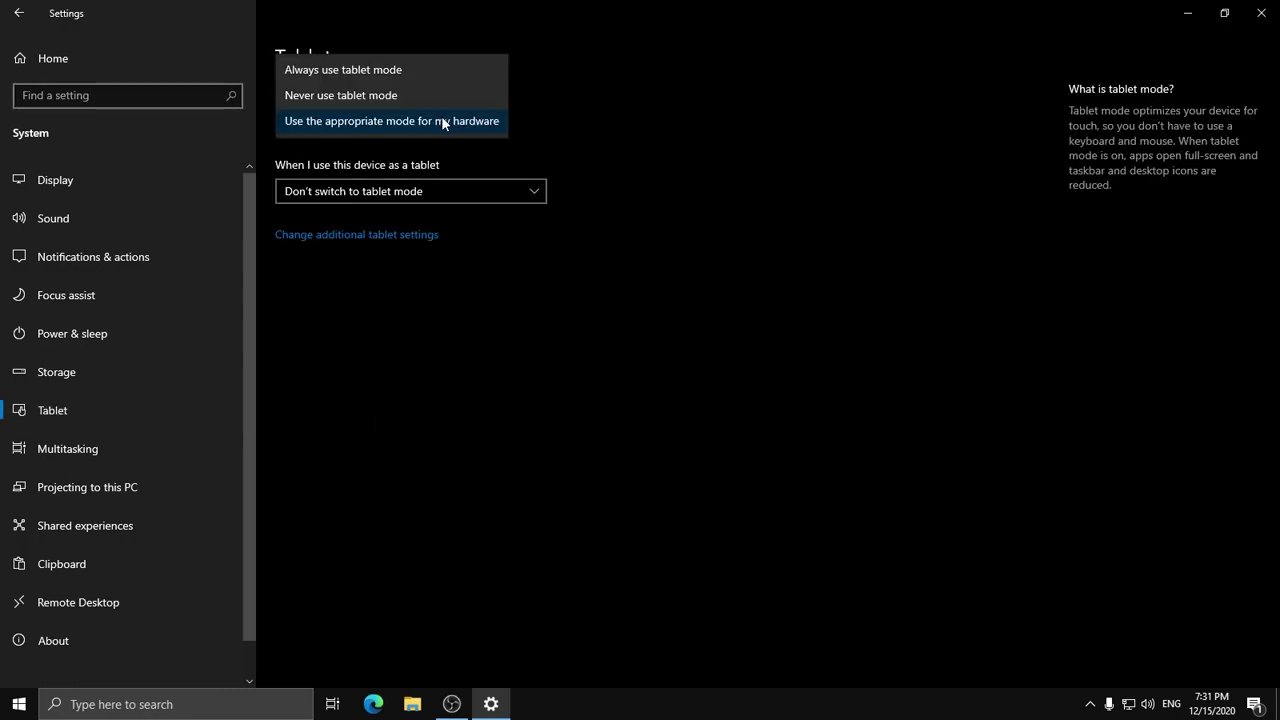
{"action": "left_click", "coordinate": [350, 98]}
{"action": "left_click", "coordinate": [366, 191]}
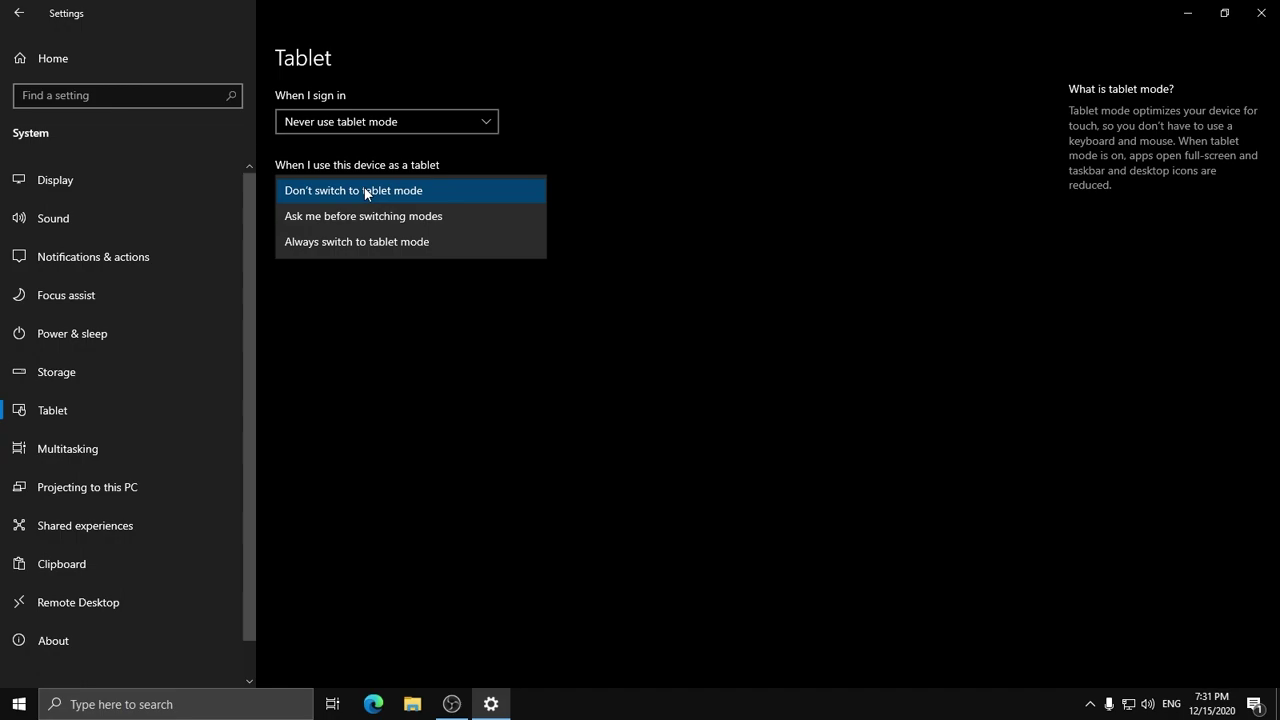
{"action": "left_click", "coordinate": [339, 191]}
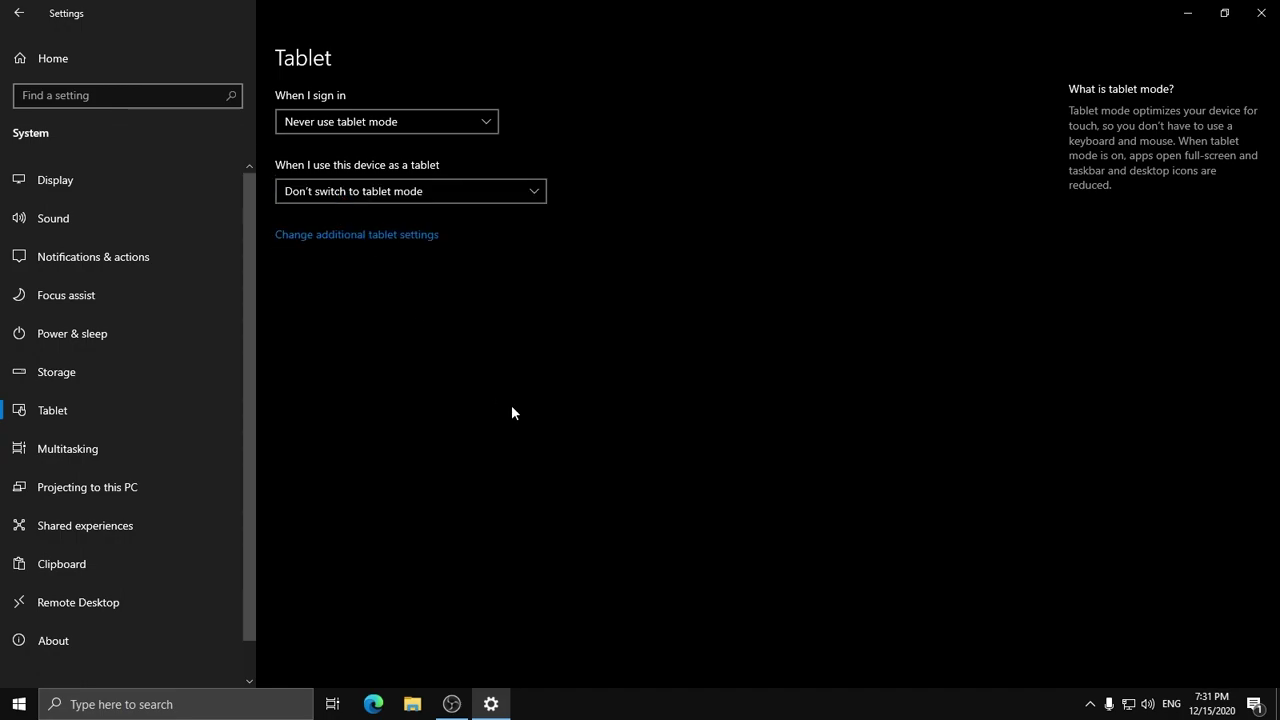
Disable the three window snapping options under Multitasking and turn off Snap windows.
{"action": "left_click", "coordinate": [100, 448]}
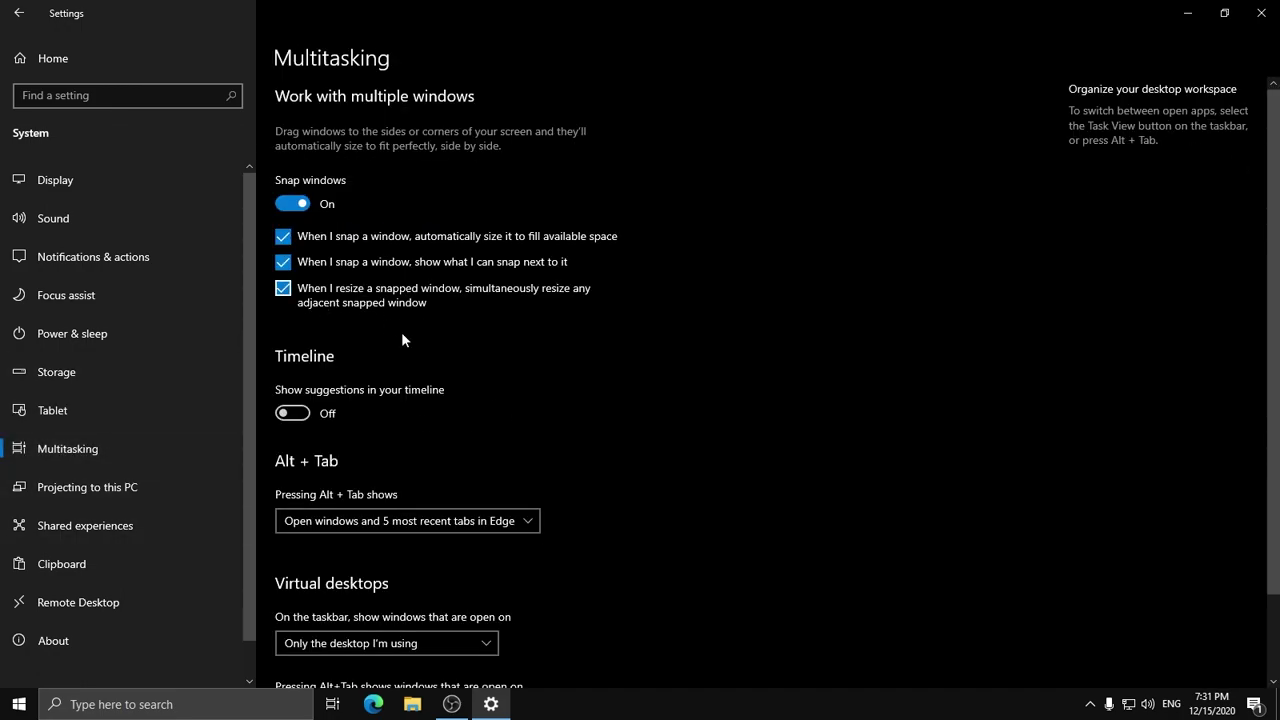
{"action": "left_click", "coordinate": [277, 289]}
{"action": "left_click", "coordinate": [283, 262]}
{"action": "left_click", "coordinate": [283, 236]}
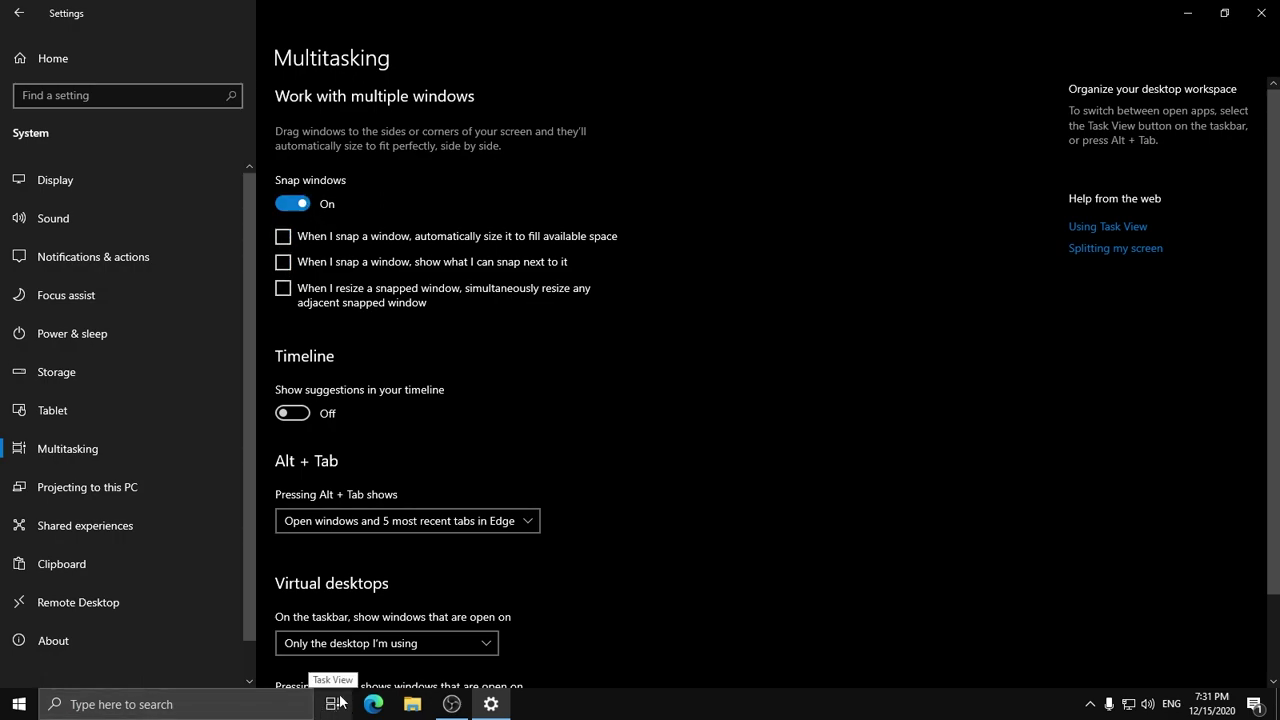
{"action": "left_click", "coordinate": [292, 203]}
Set Alt + Tab to show Open windows only and keep both virtual desktop options at Only the desktop I'm using.
{"action": "scroll", "coordinate": [445, 452], "scroll_direction": "down", "scroll_amount": 2}
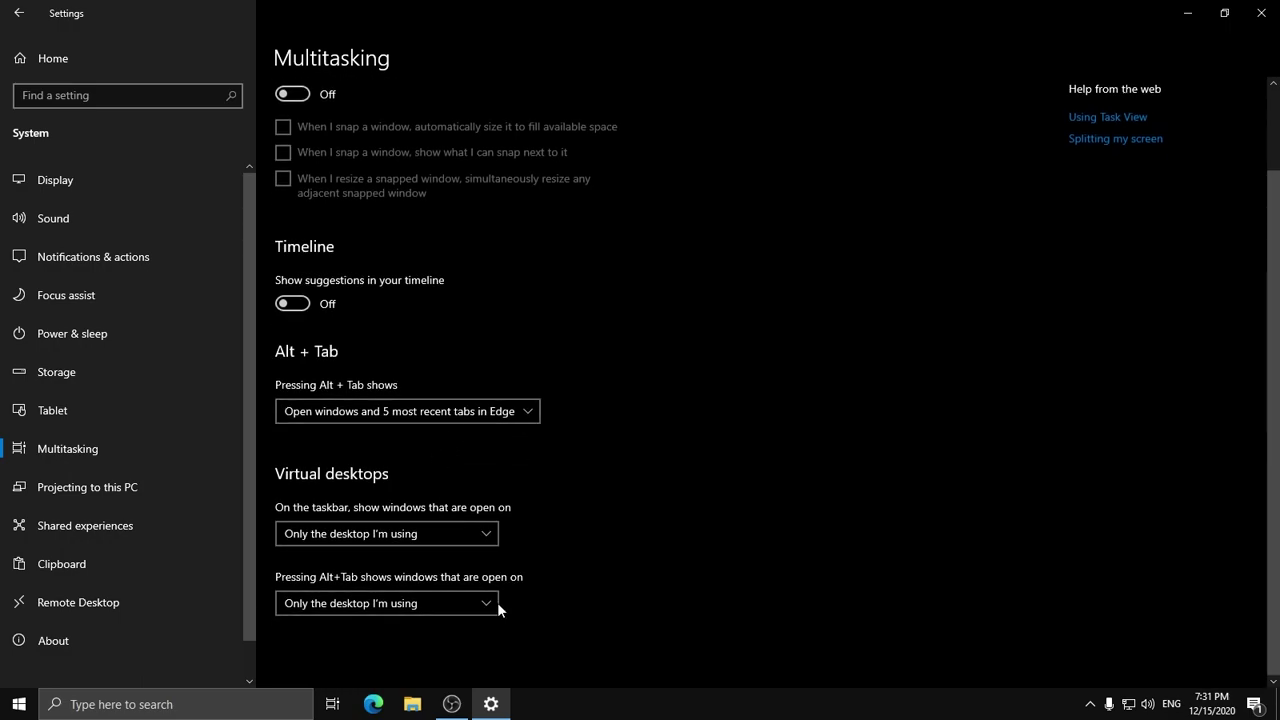
{"action": "left_click", "coordinate": [354, 411]}
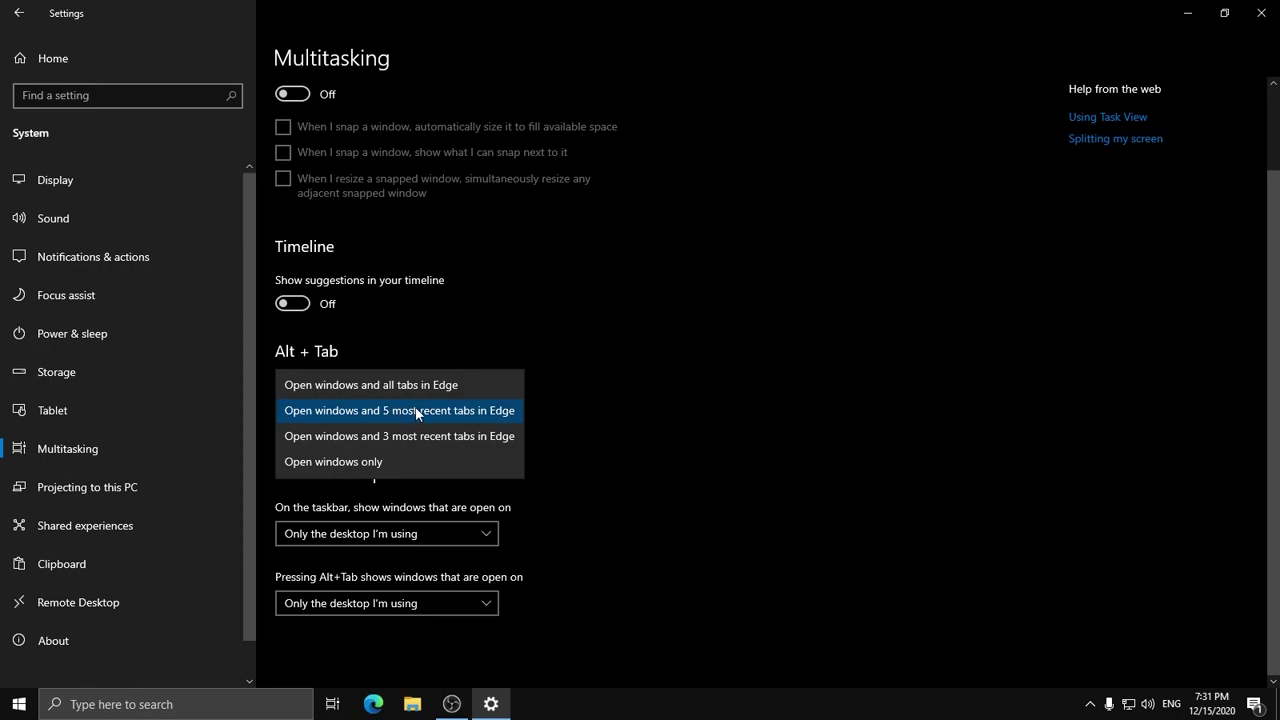
{"action": "left_click", "coordinate": [345, 464]}
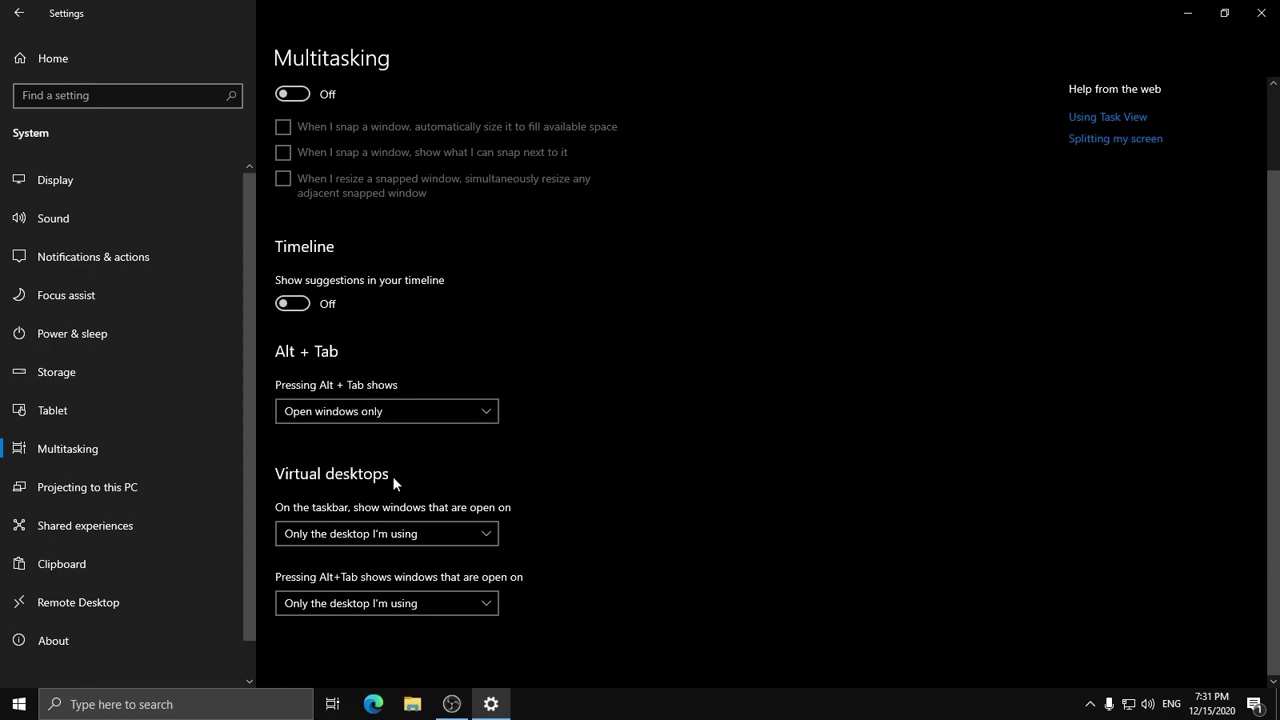
{"action": "left_click", "coordinate": [382, 535]}
{"action": "left_click", "coordinate": [367, 533]}
{"action": "left_click", "coordinate": [363, 604]}
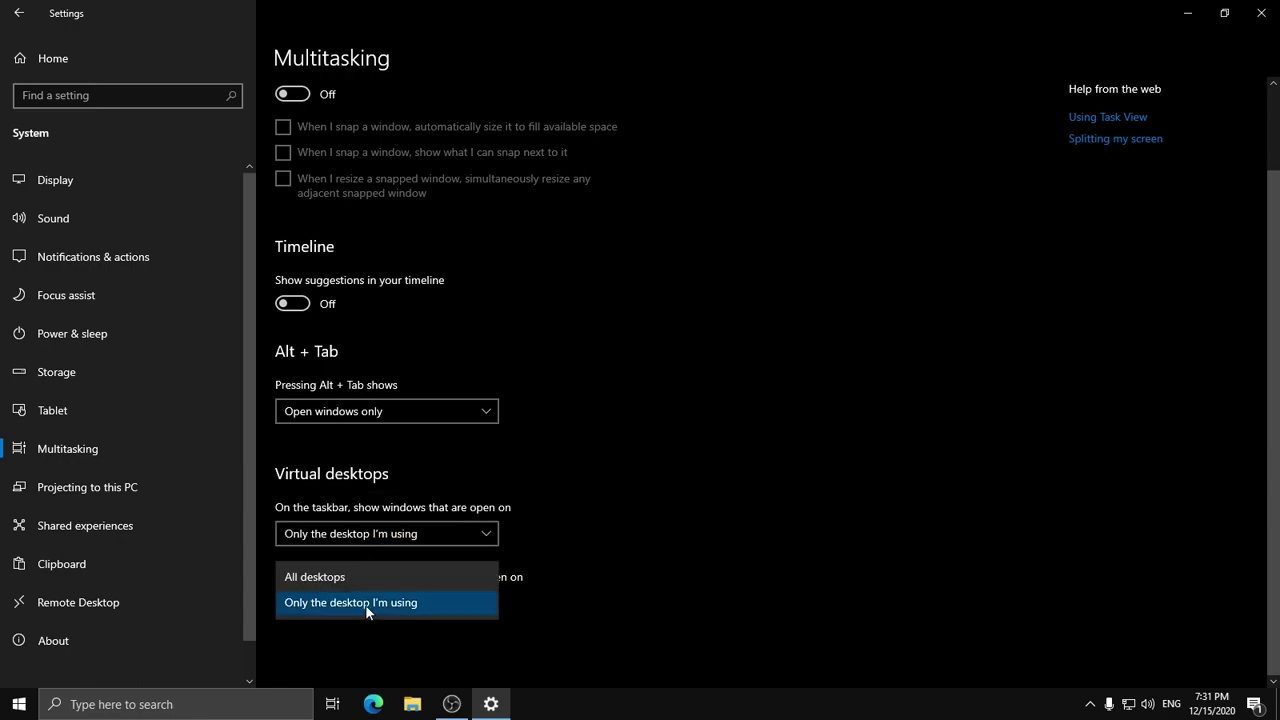
{"action": "left_click", "coordinate": [369, 604]}
Review the Projecting to this PC settings and turn off Share across devices under Shared experiences.
{"action": "left_click", "coordinate": [132, 476]}
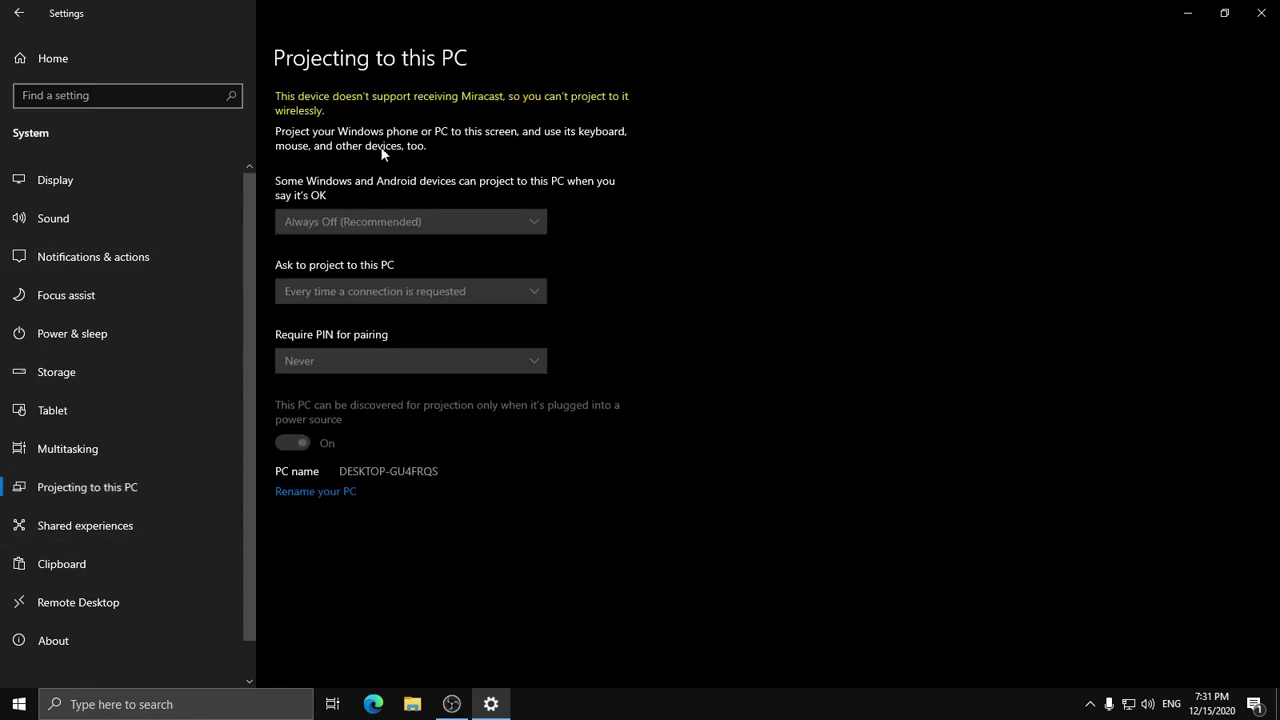
{"action": "left_click", "coordinate": [86, 525]}
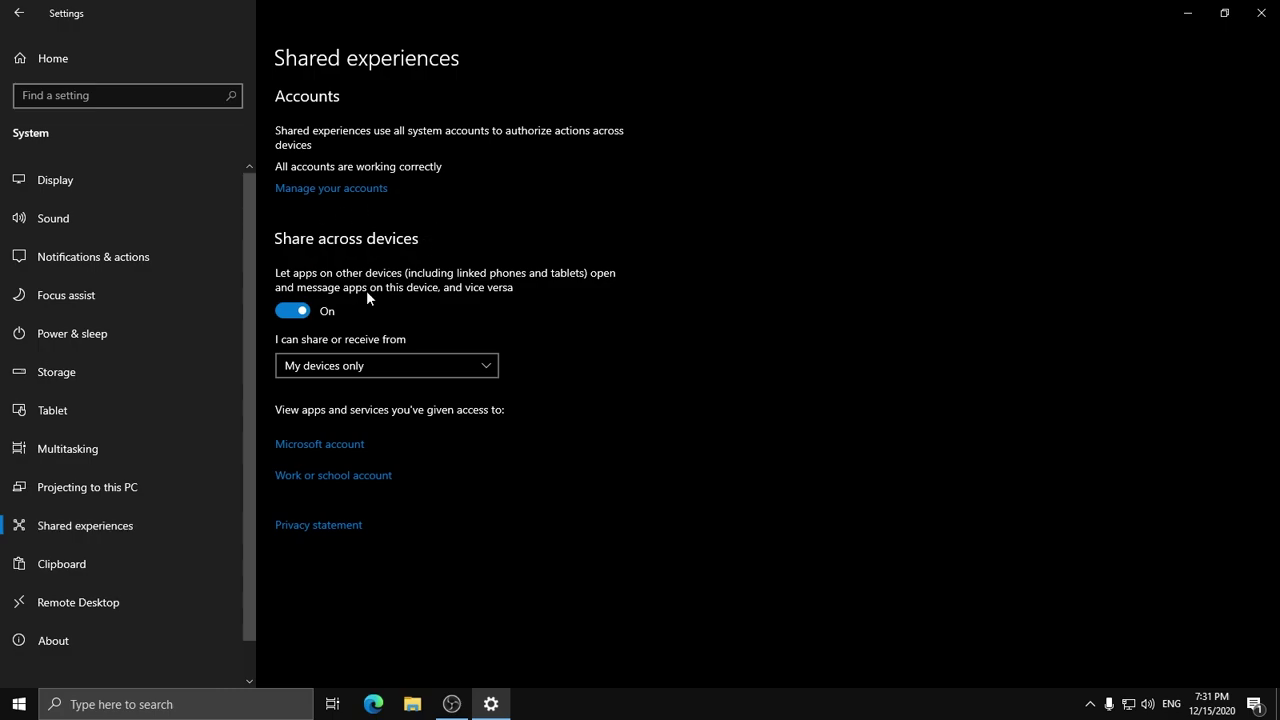
{"action": "left_click", "coordinate": [292, 313]}
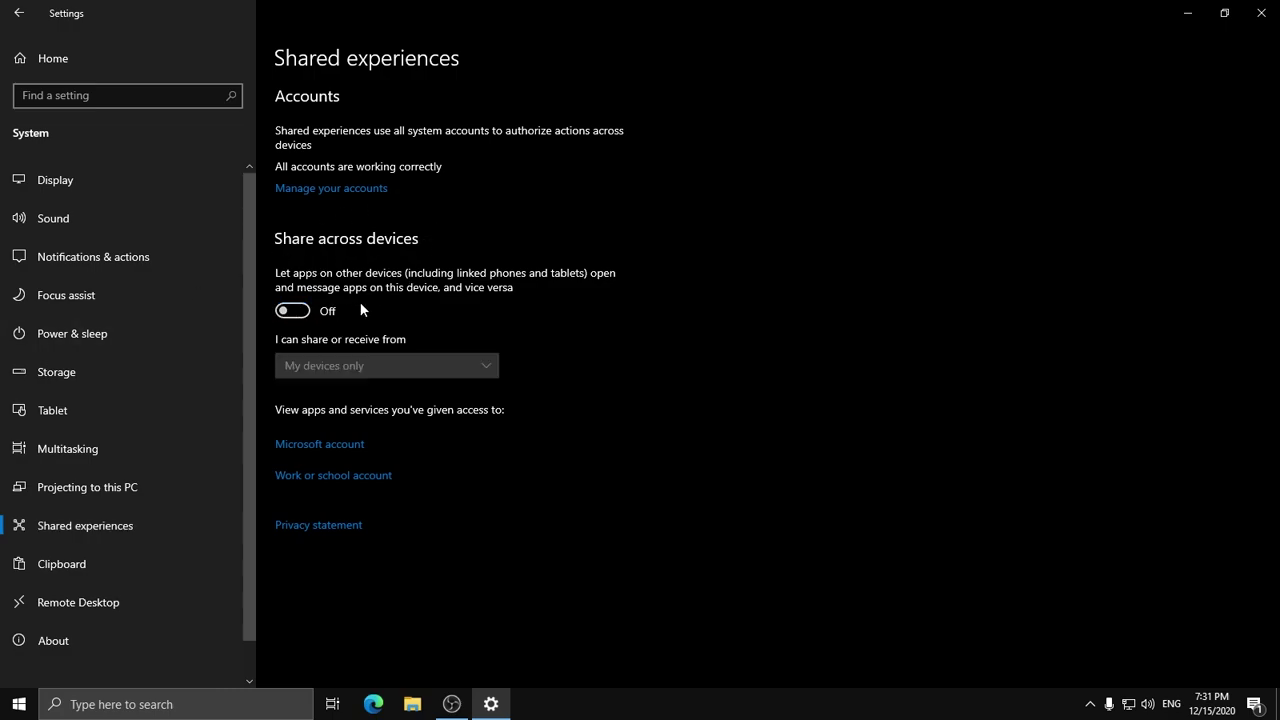
Review the Clipboard, Remote Desktop and About pages, and close Settings.
{"action": "left_click", "coordinate": [98, 562]}
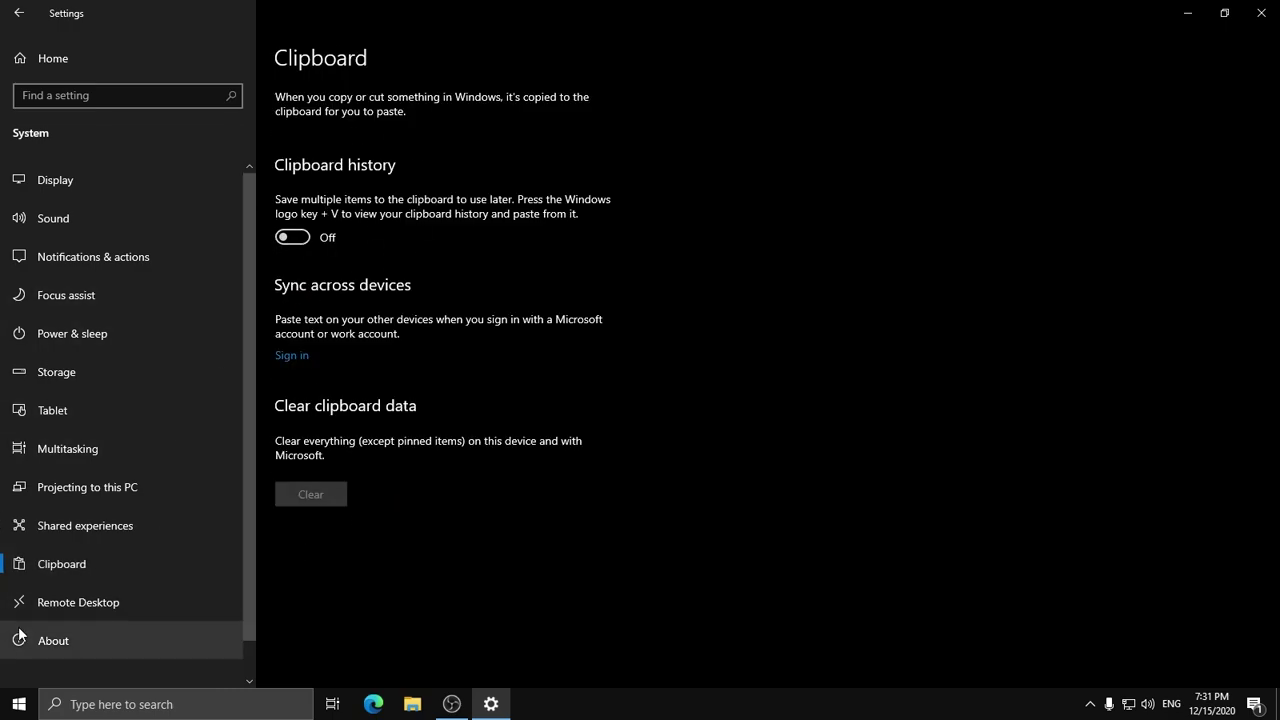
{"action": "left_click", "coordinate": [74, 598]}
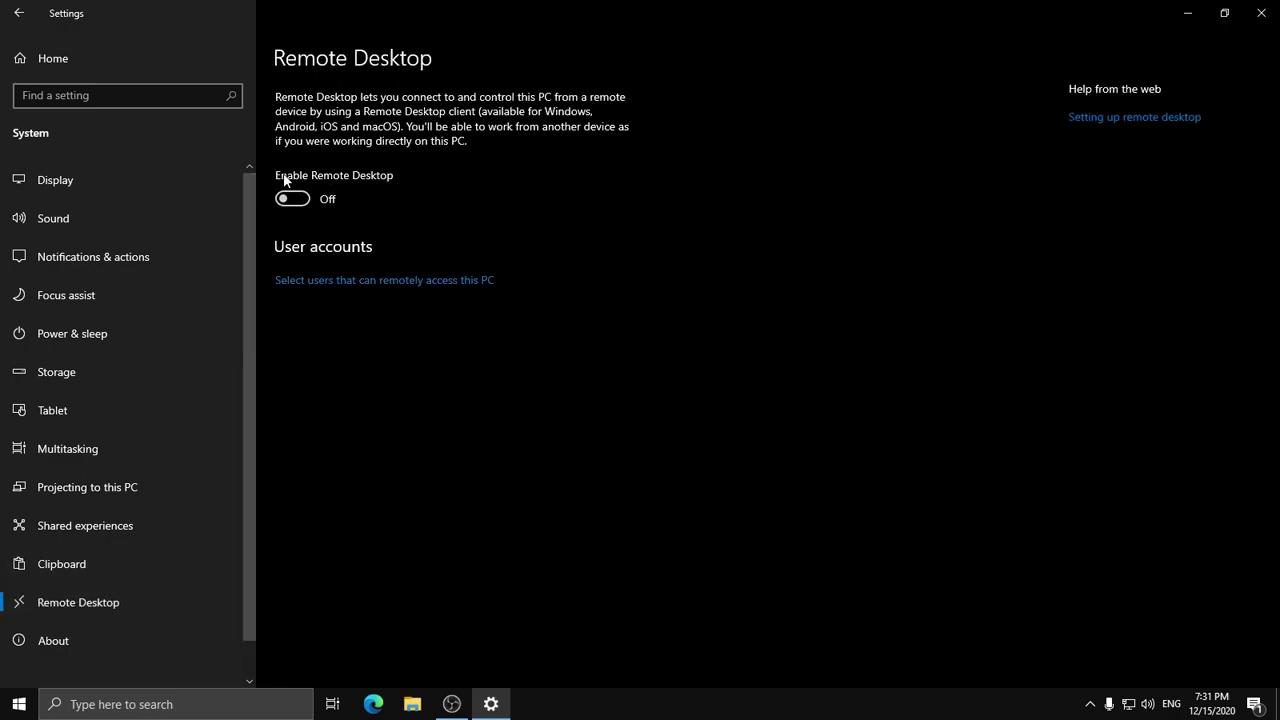
{"action": "left_click", "coordinate": [60, 645]}
{"action": "left_click", "coordinate": [18, 13]}
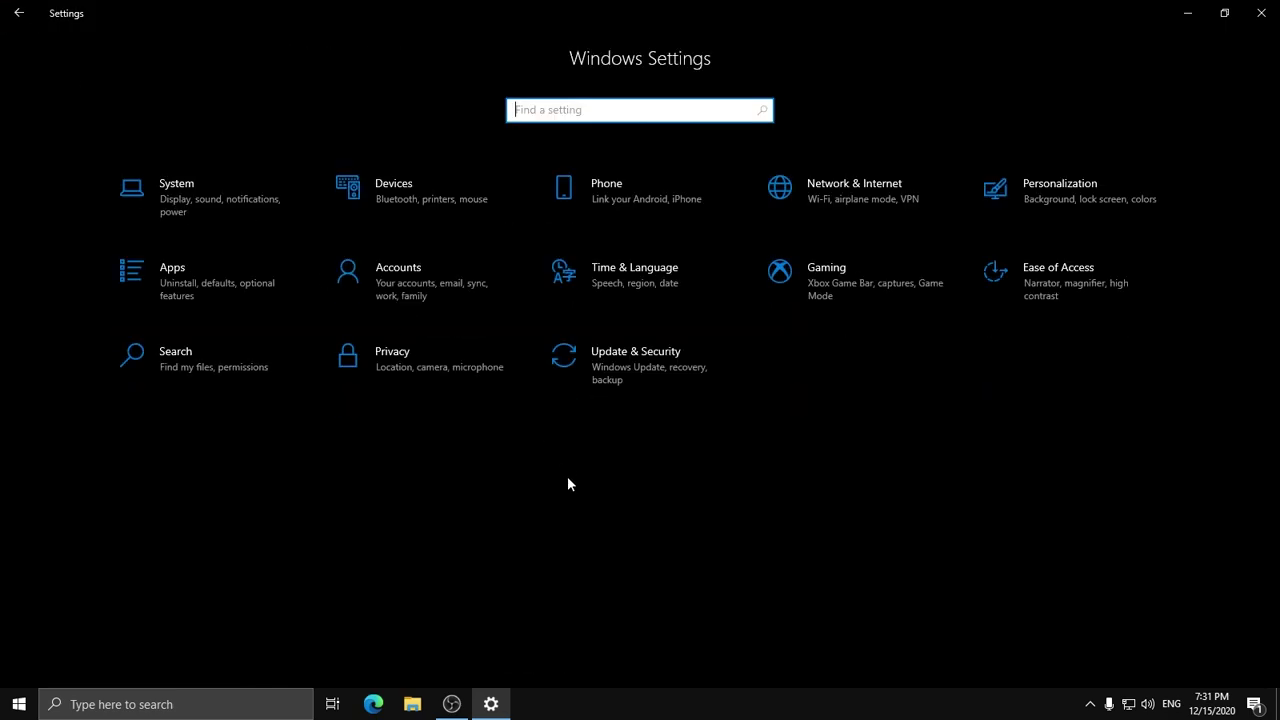
{"action": "left_click", "coordinate": [1265, 8]}
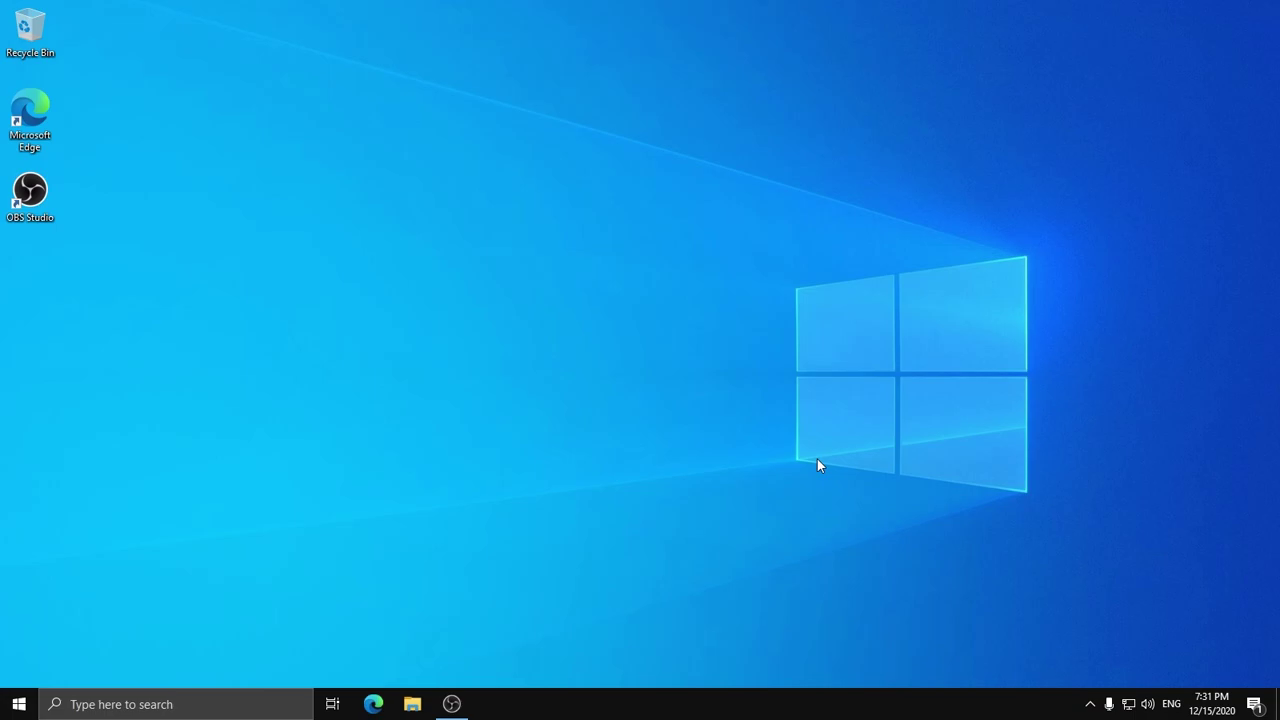
{"action": "left_click_drag", "start_coordinate": [666, 563], "coordinate": [1191, 195]}
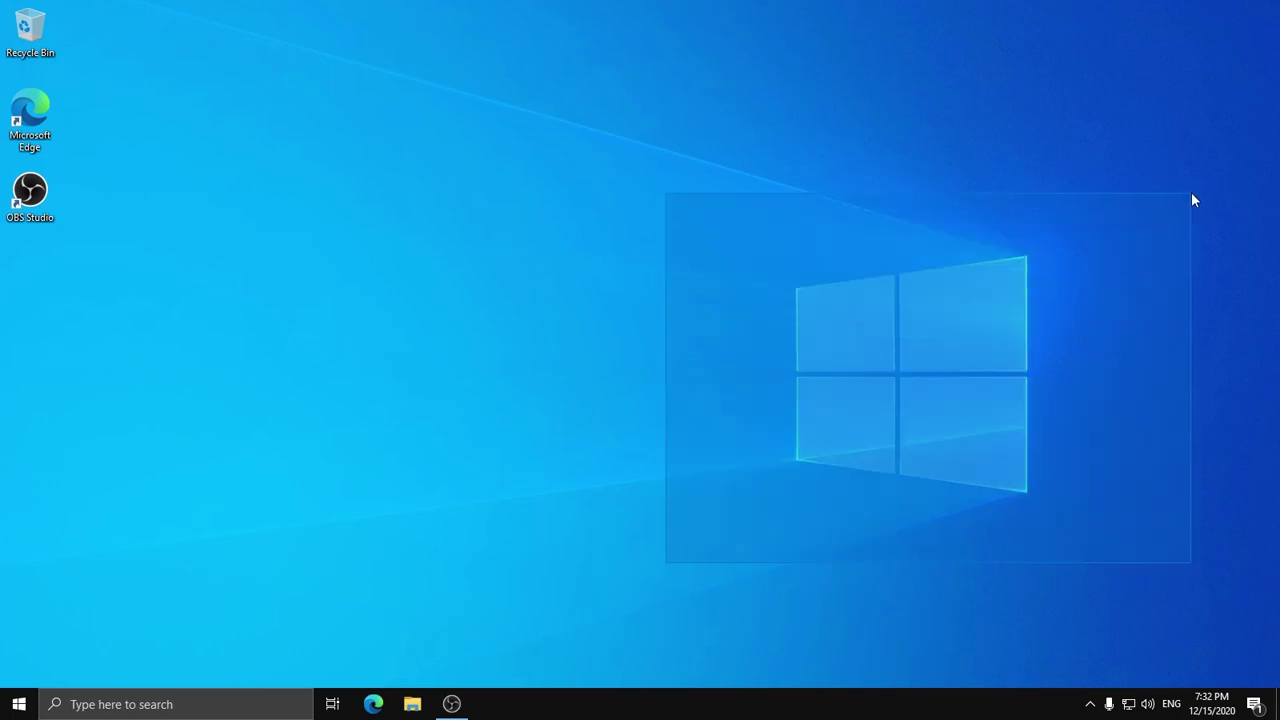
{"action": "left_click_drag", "start_coordinate": [688, 138], "coordinate": [1116, 648]}
{"action": "left_click_drag", "start_coordinate": [582, 636], "coordinate": [1030, 204]}
{"action": "left_click_drag", "start_coordinate": [606, 180], "coordinate": [1176, 650]}
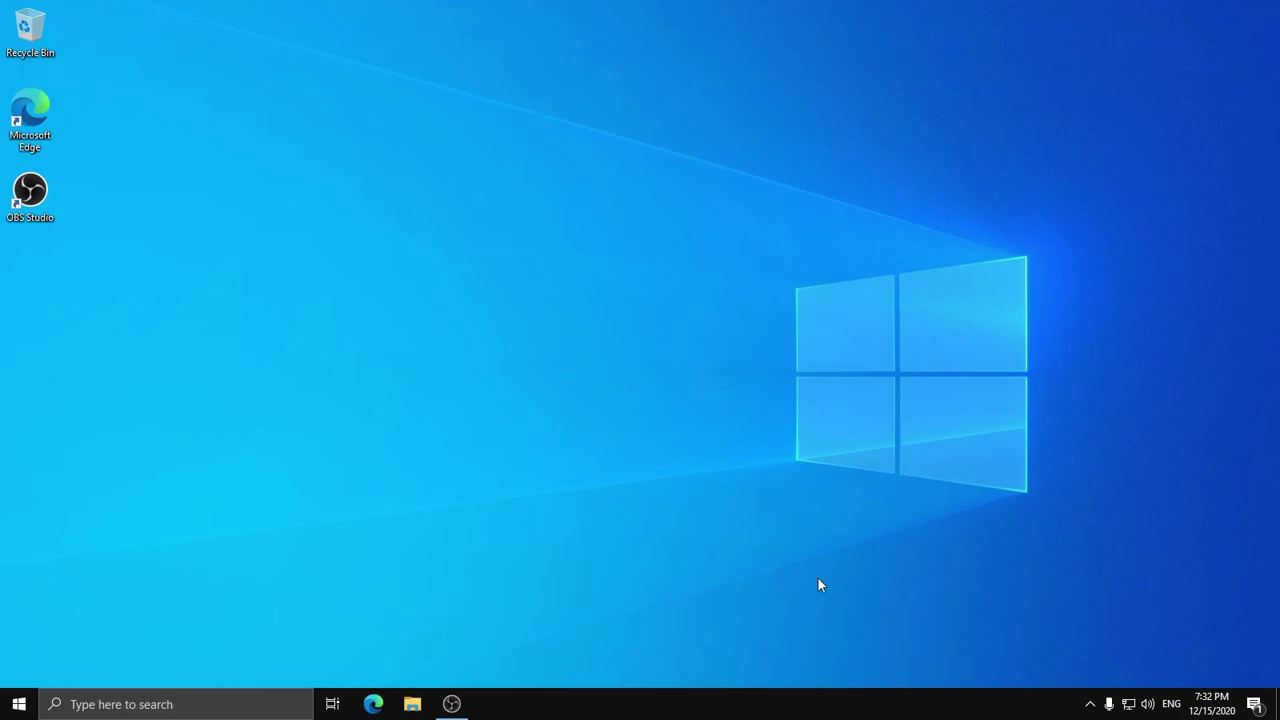
{"action": "left_click", "coordinate": [19, 704]}
{"action": "left_click", "coordinate": [640, 555]}
{"action": "left_click", "coordinate": [18, 704]}
{"action": "left_click", "coordinate": [22, 664]}
{"action": "left_click", "coordinate": [89, 666]}
{"action": "left_click", "coordinate": [20, 629]}
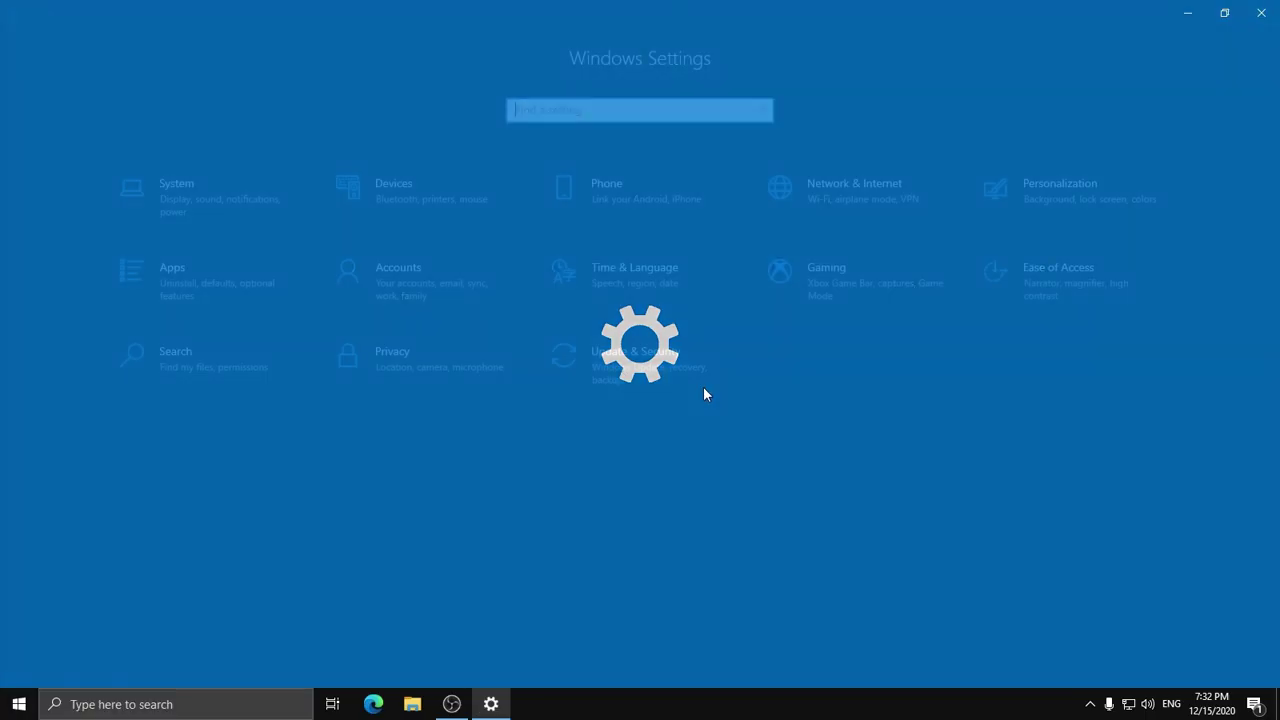
{"action": "left_click", "coordinate": [1261, 13]}
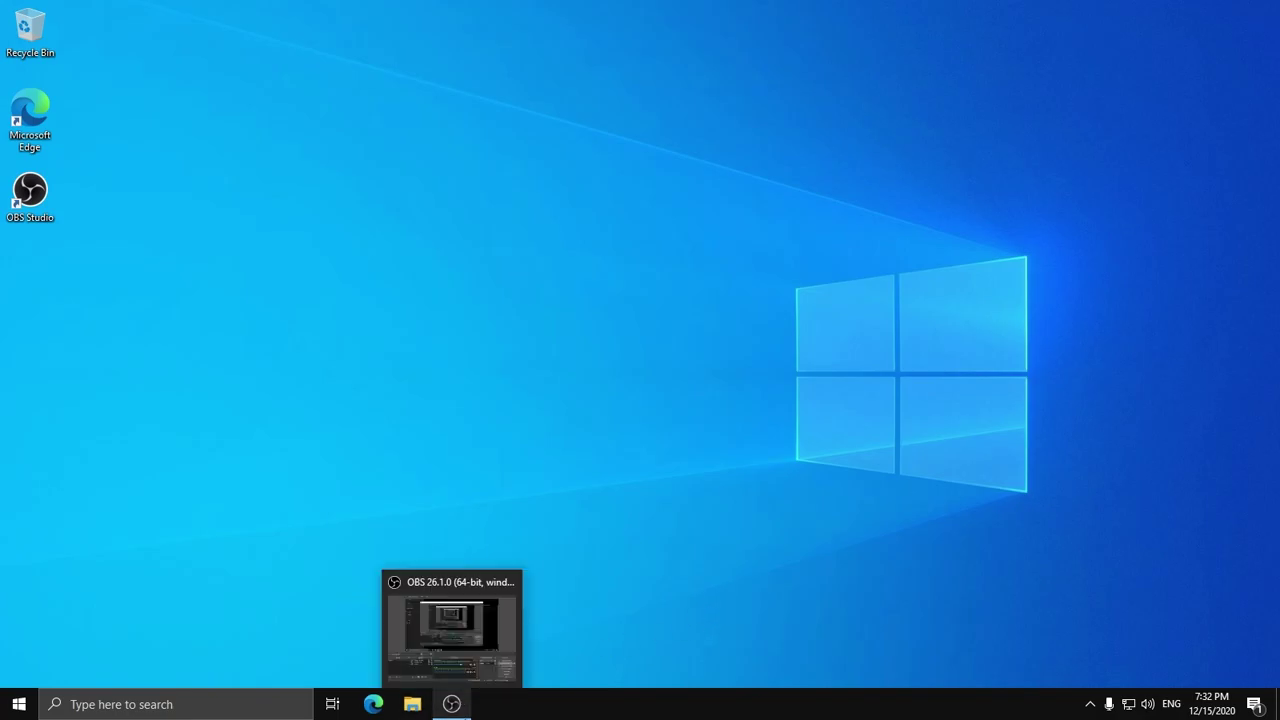
{"action": "left_click", "coordinate": [452, 704]}
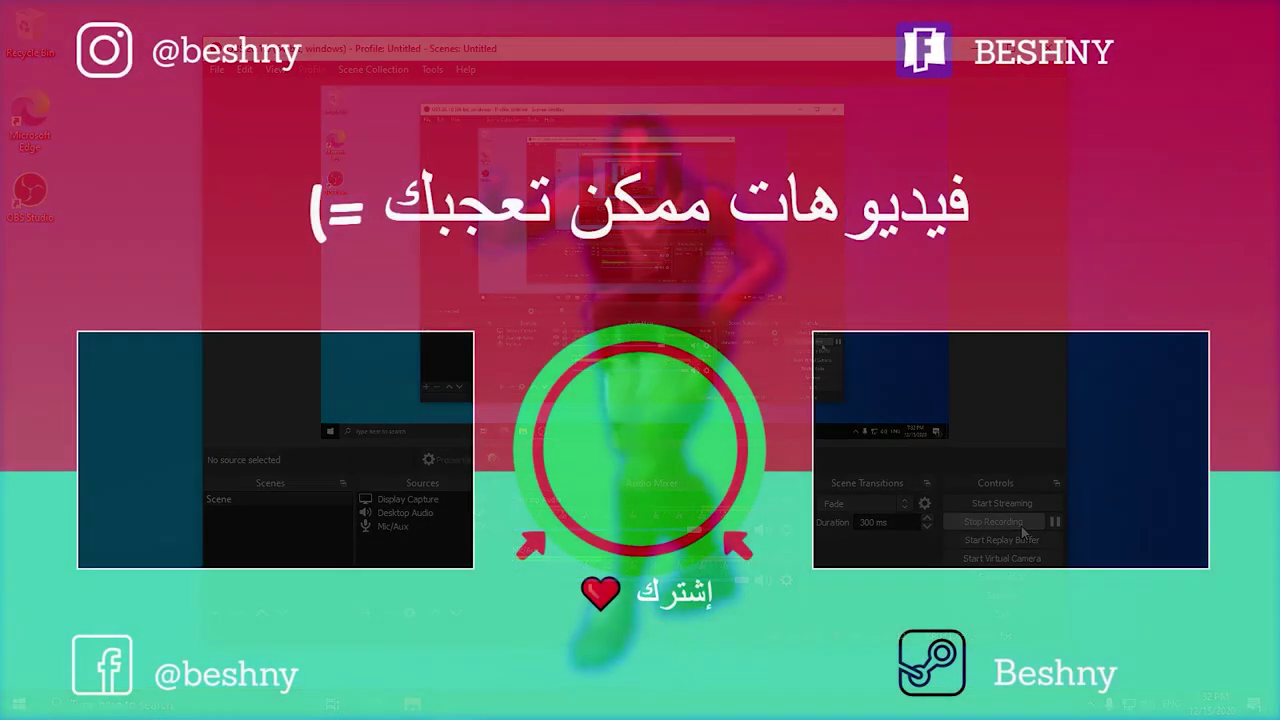